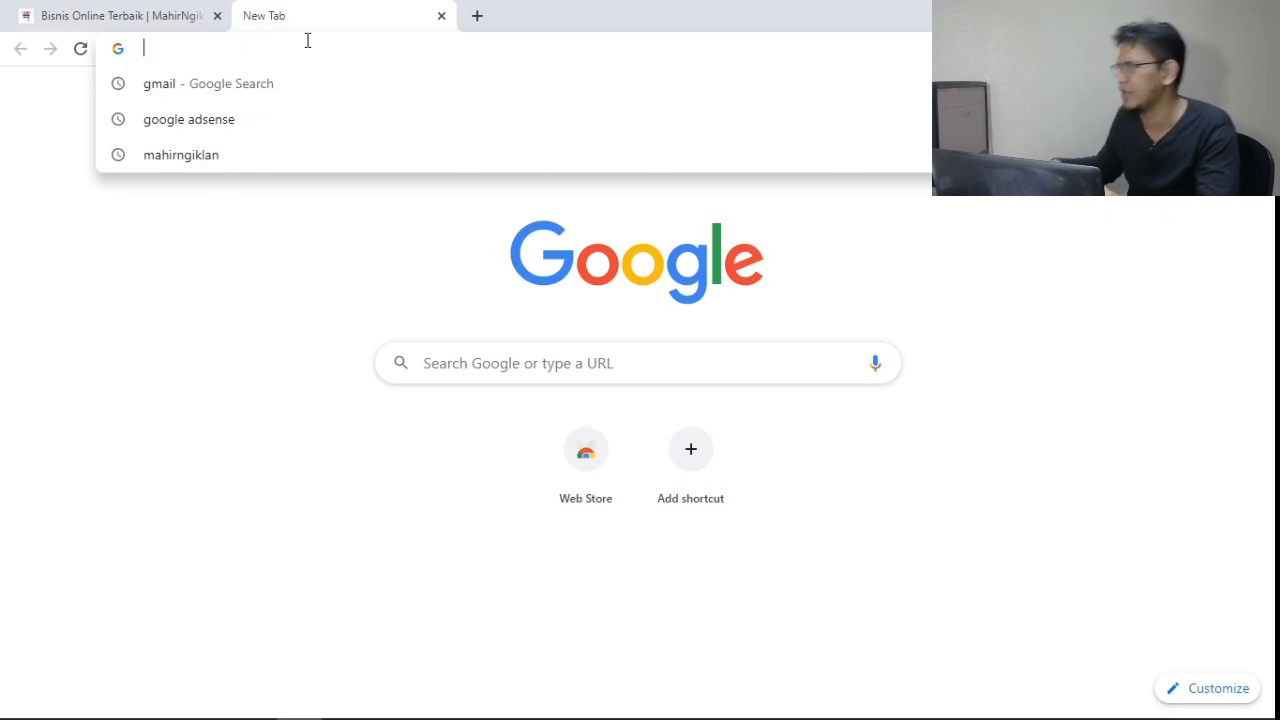
# Search Google for "google adwords" and open the official Google Ads home page from the results
pyautogui.write('goo')
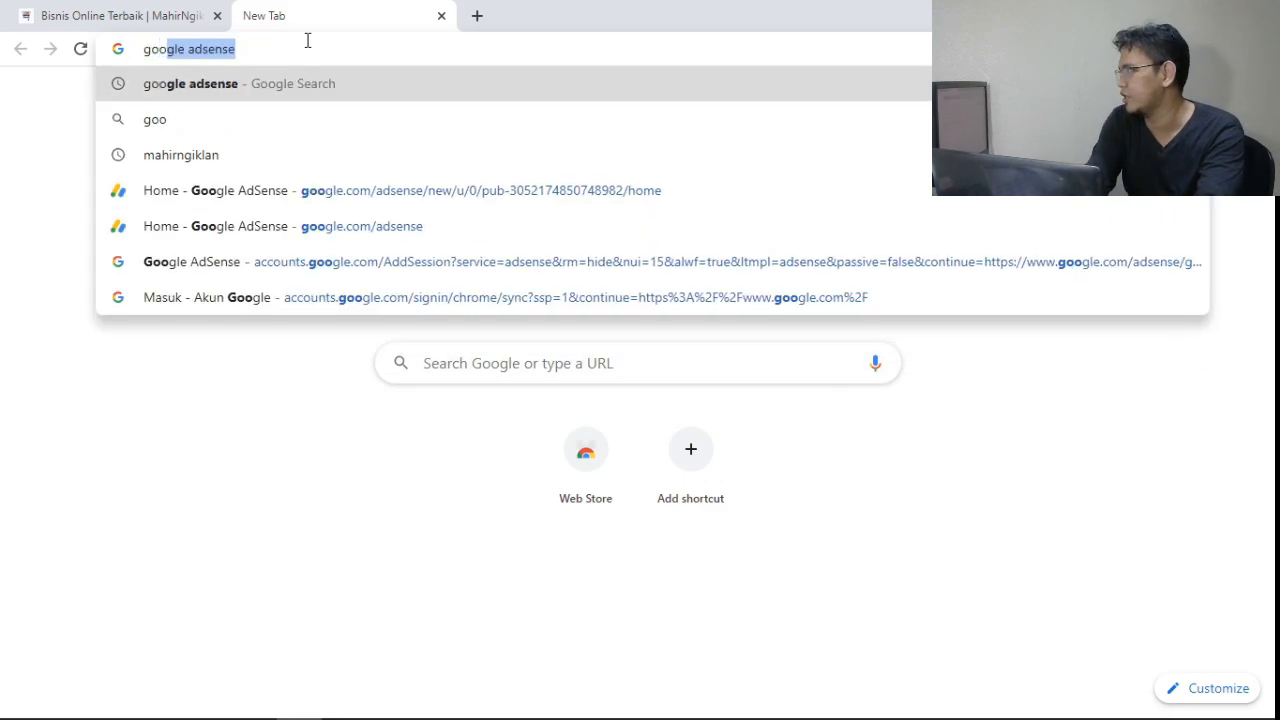
pyautogui.write('gle adwords')
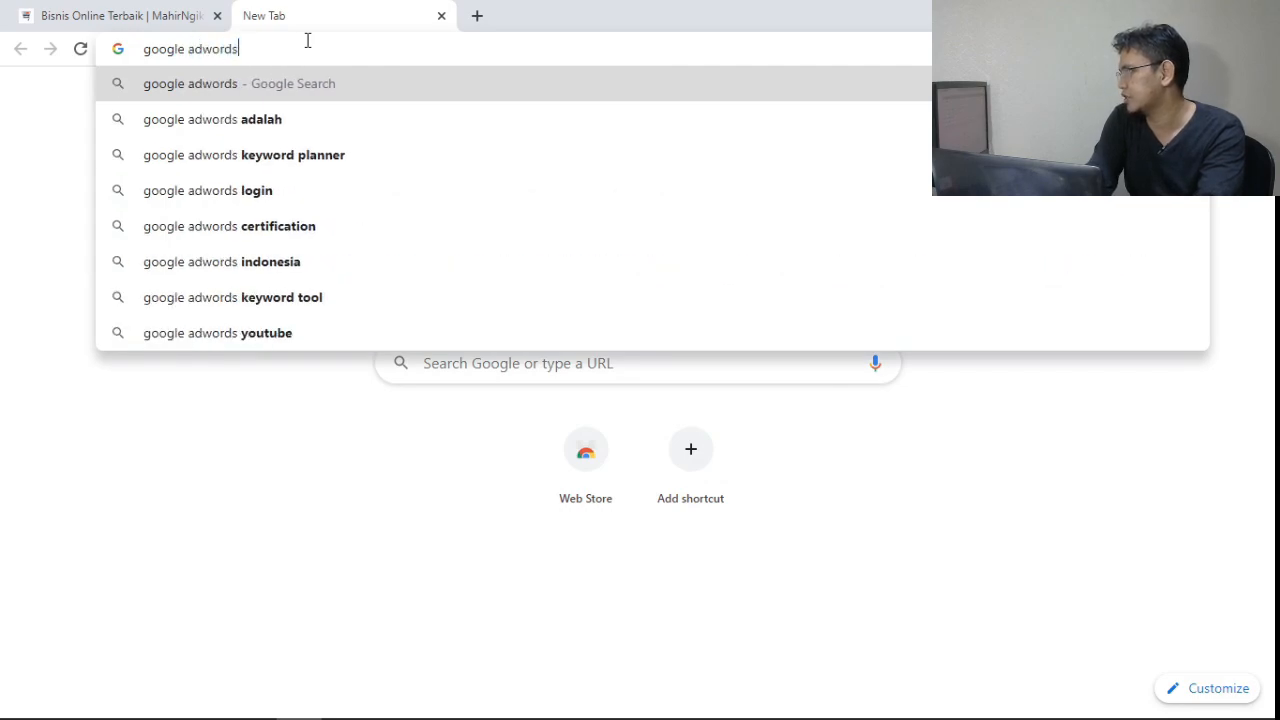
pyautogui.press('Return')
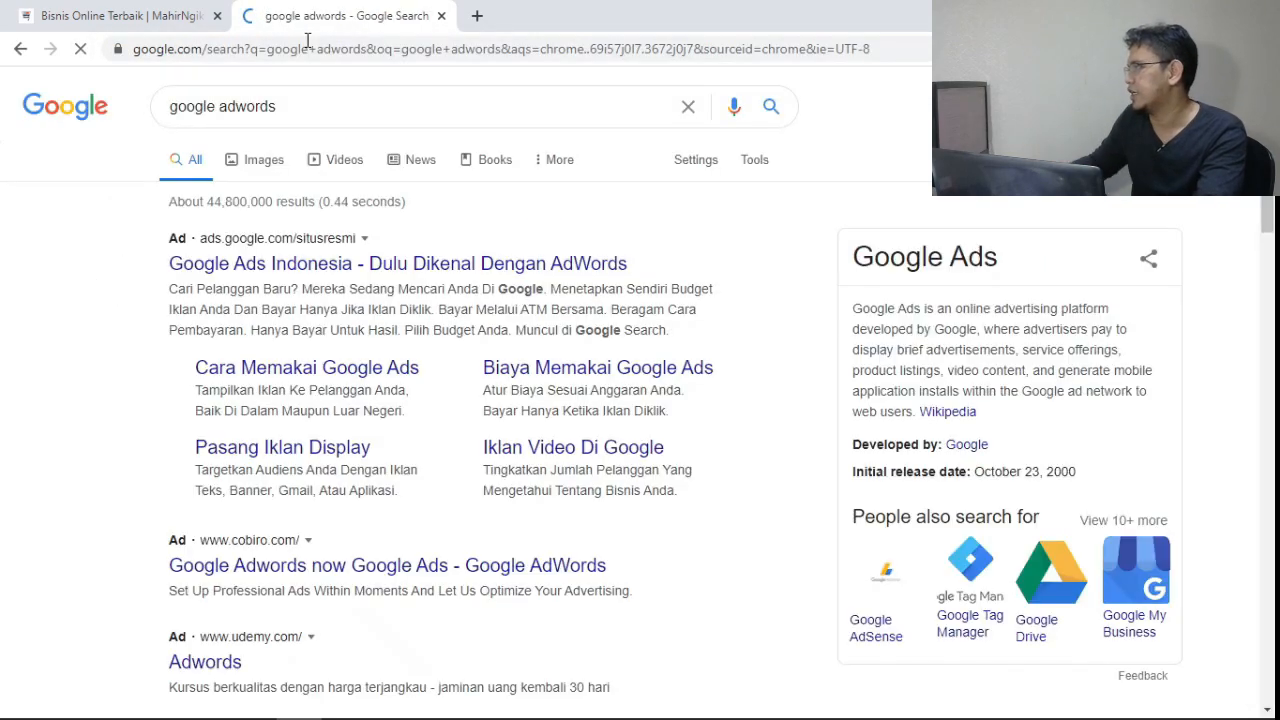
pyautogui.scroll(-3, 300, 312)
pyautogui.scroll(-1, 300, 312)
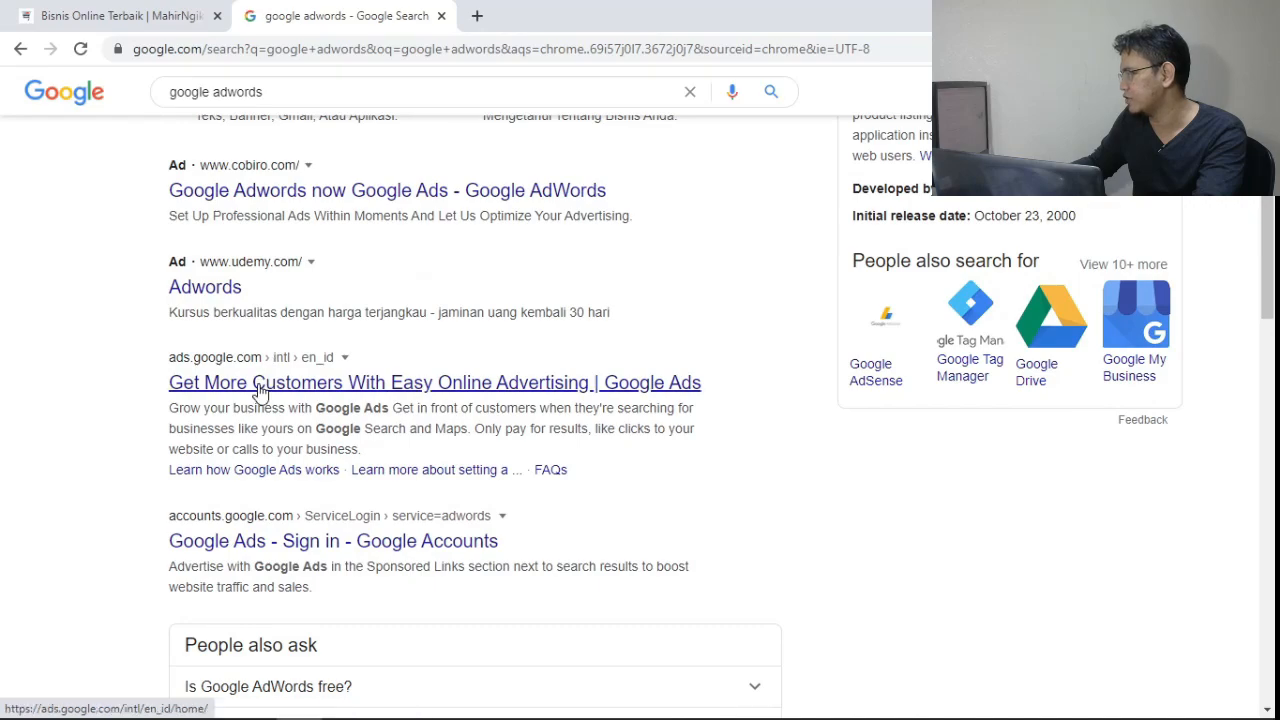
pyautogui.click(228, 382)
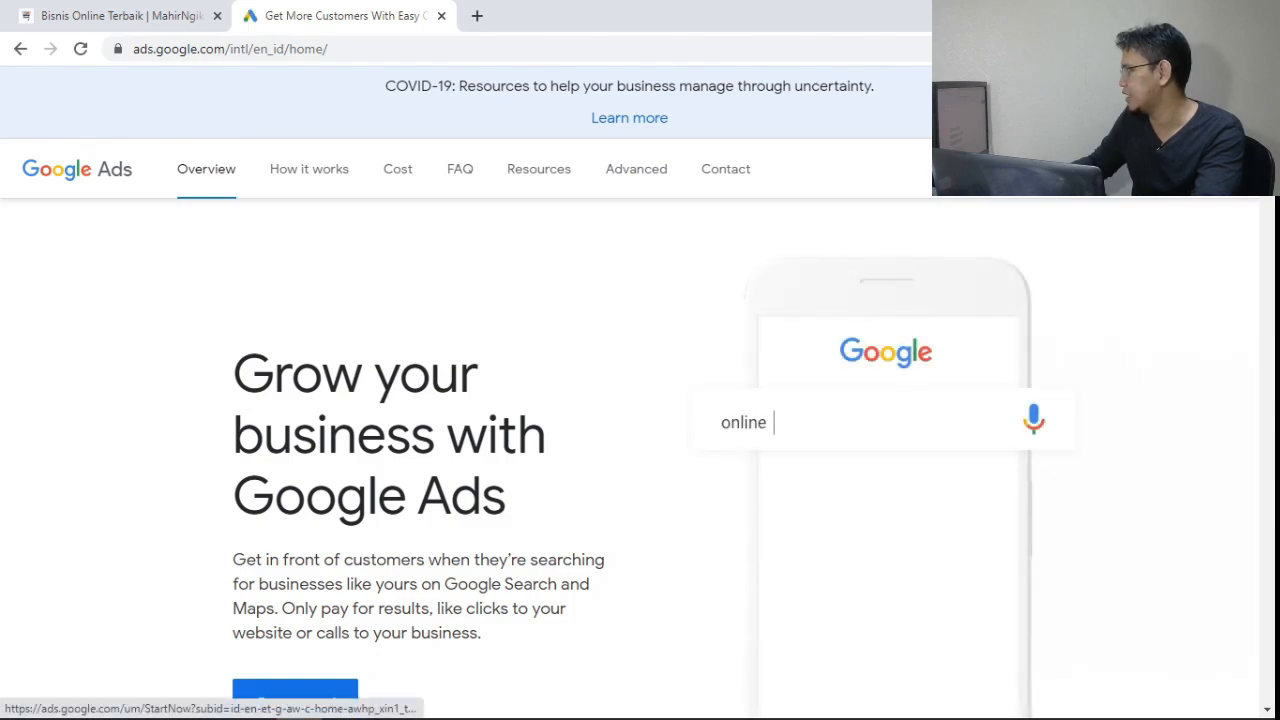
# Create a Google Ads account without a campaign, submitting Indonesia, (GMT+07:00) Jakarta Time and Indonesian Rupiah (IDR) as the business information
pyautogui.click(1192, 169)
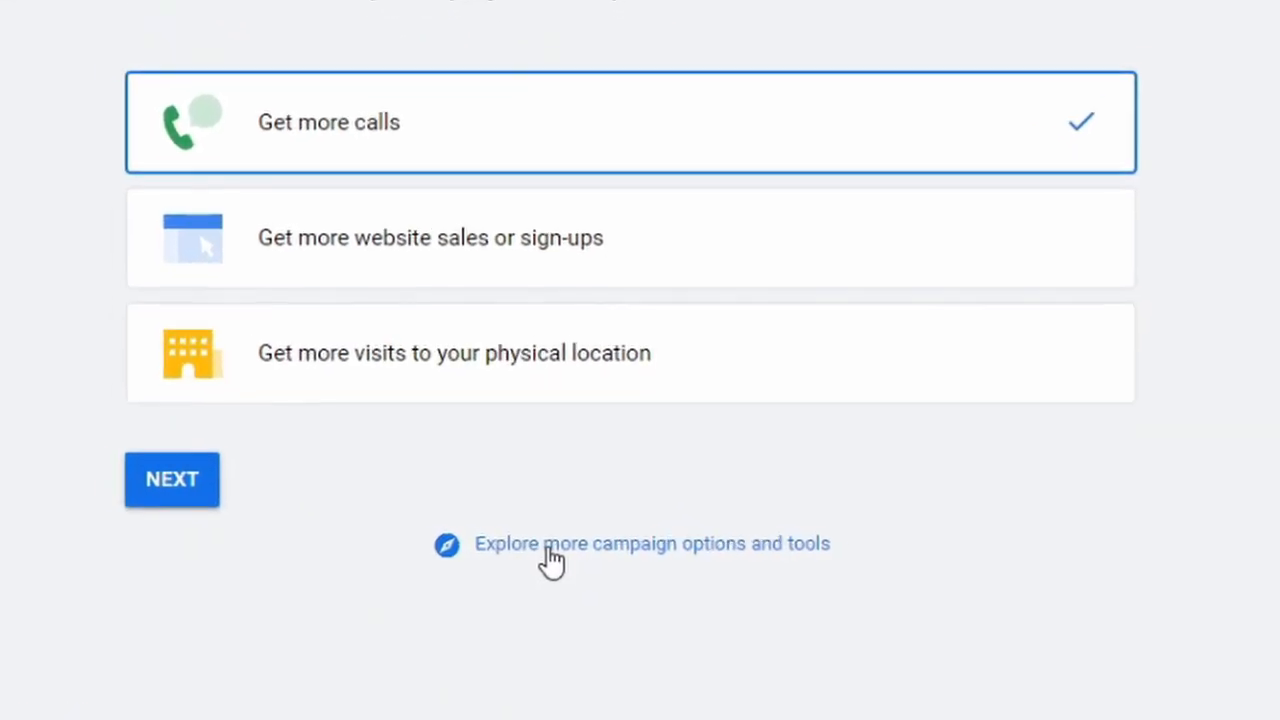
pyautogui.click(543, 550)
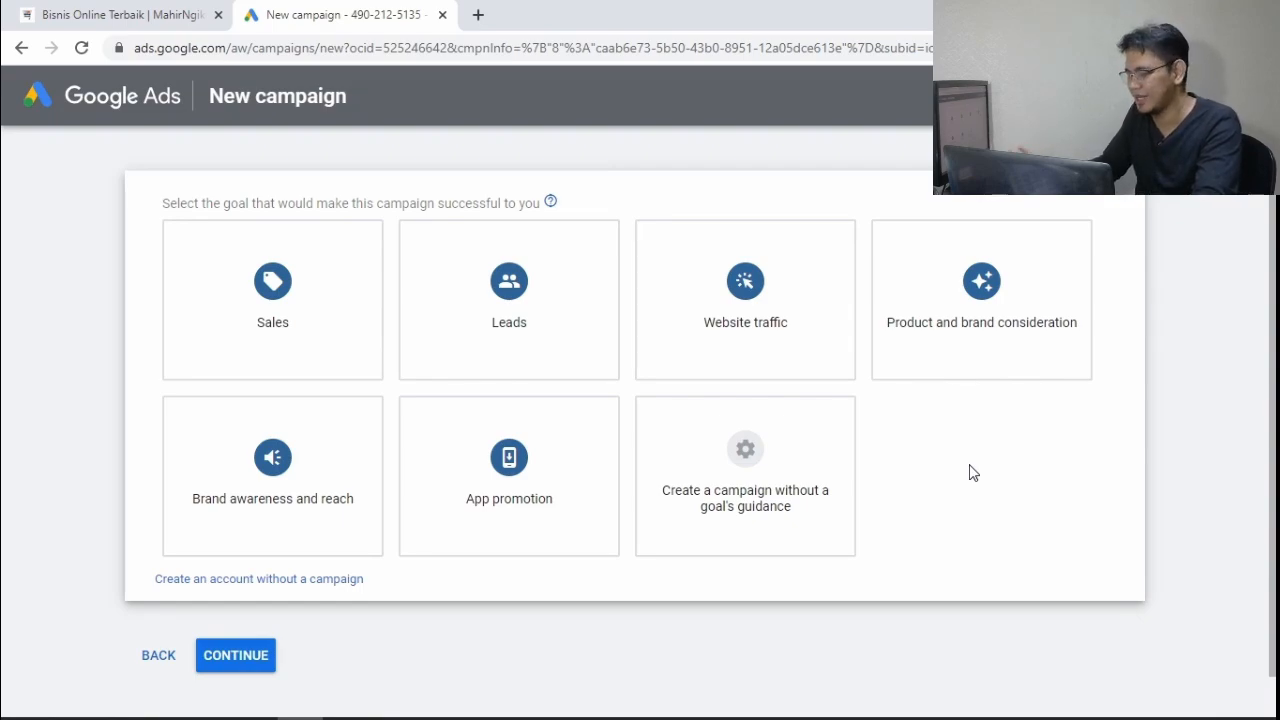
pyautogui.scroll(-1, 975, 473)
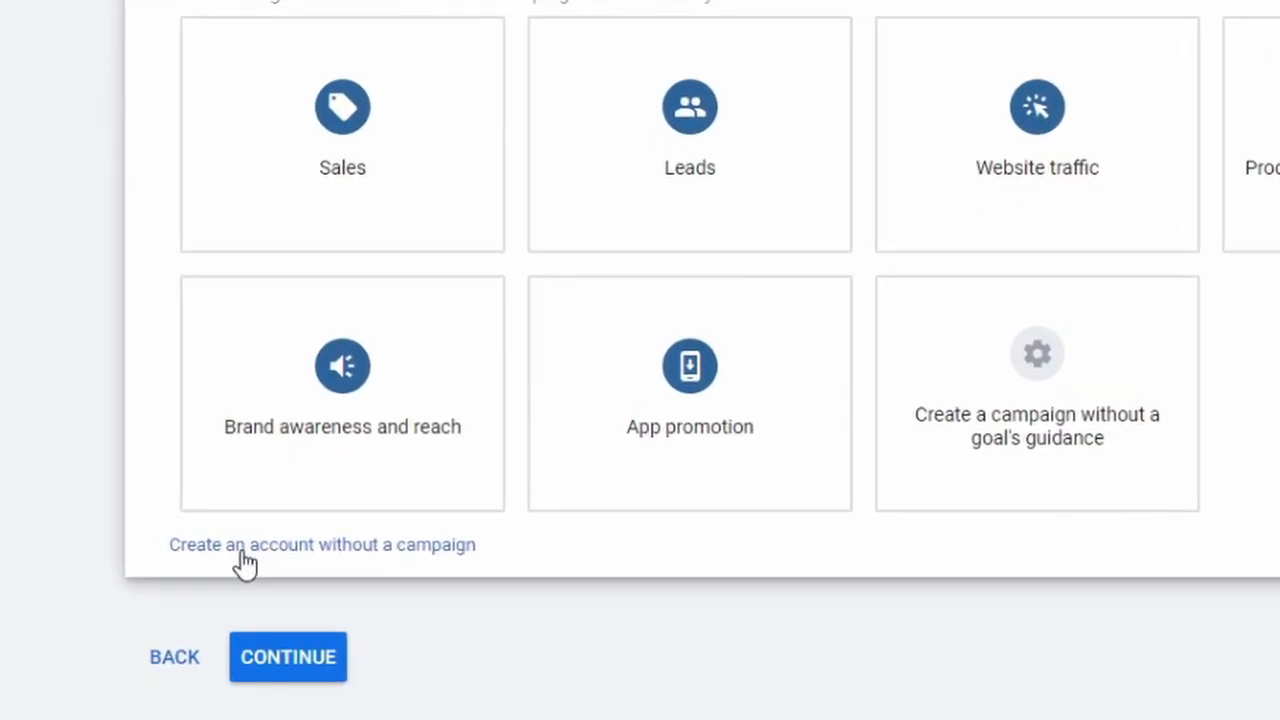
pyautogui.click(241, 553)
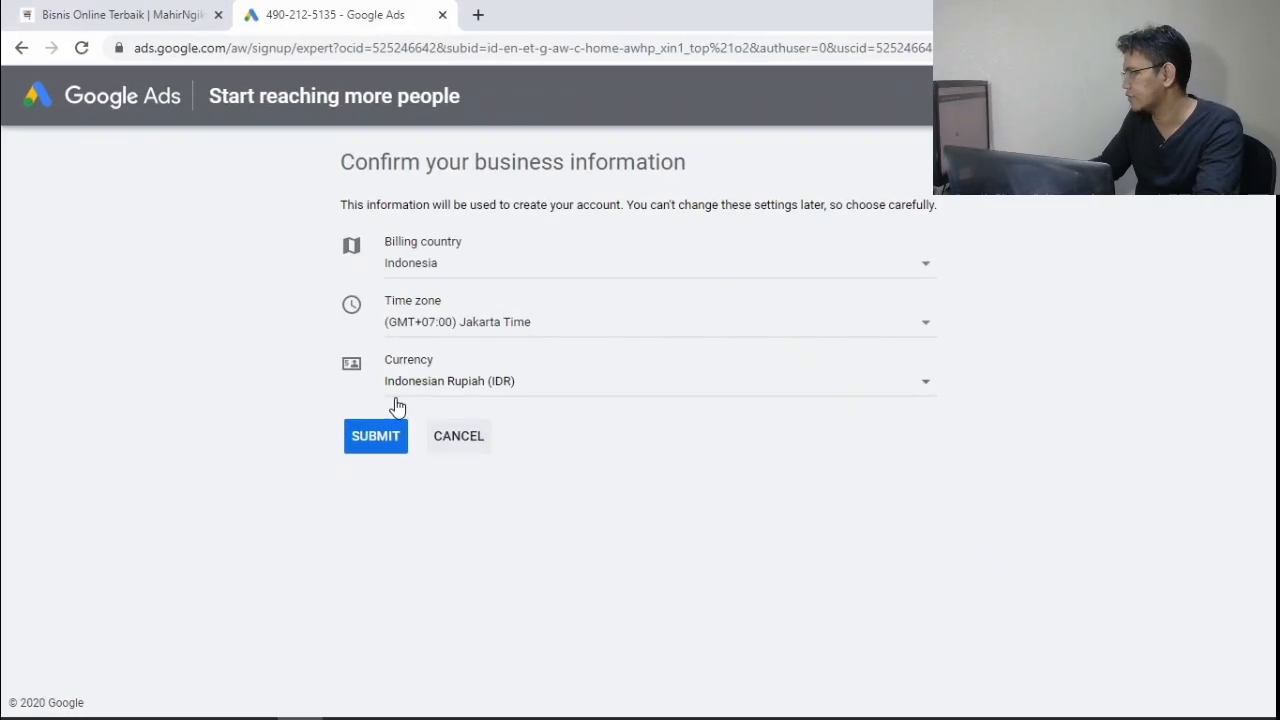
pyautogui.click(378, 440)
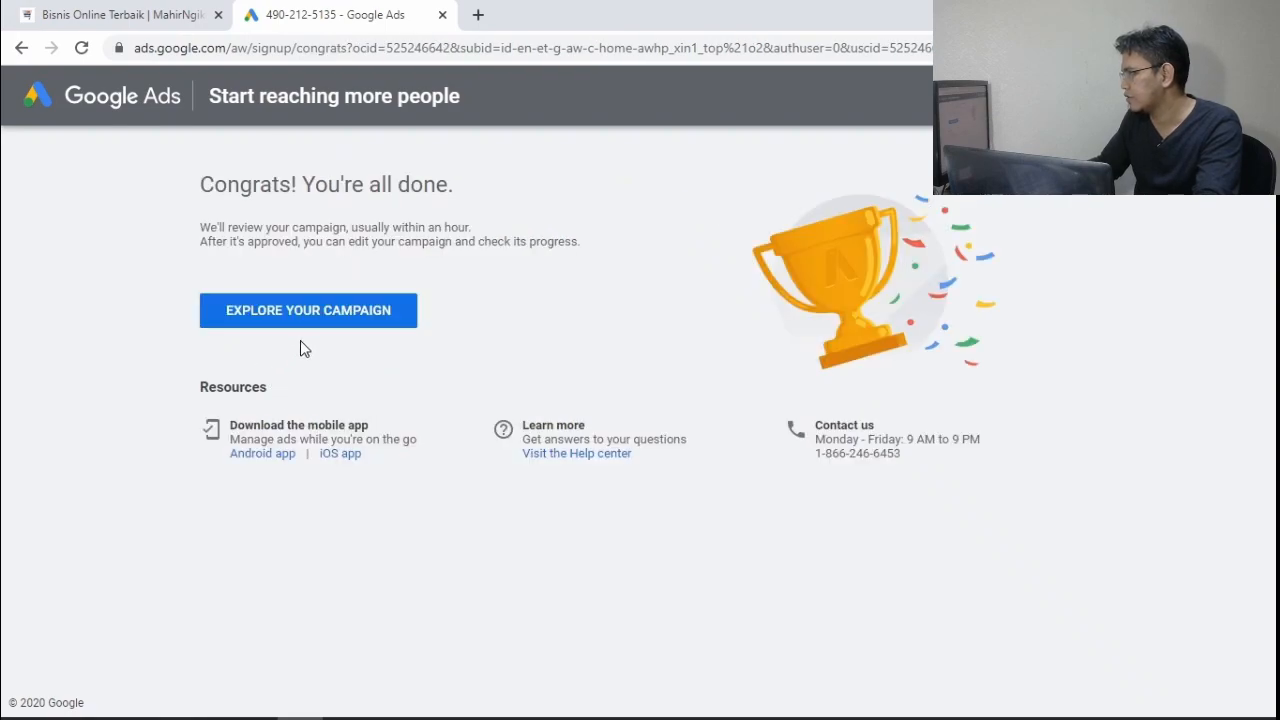
# Continue to the new account's campaign overview and open the Keyword Planner
pyautogui.click(320, 312)
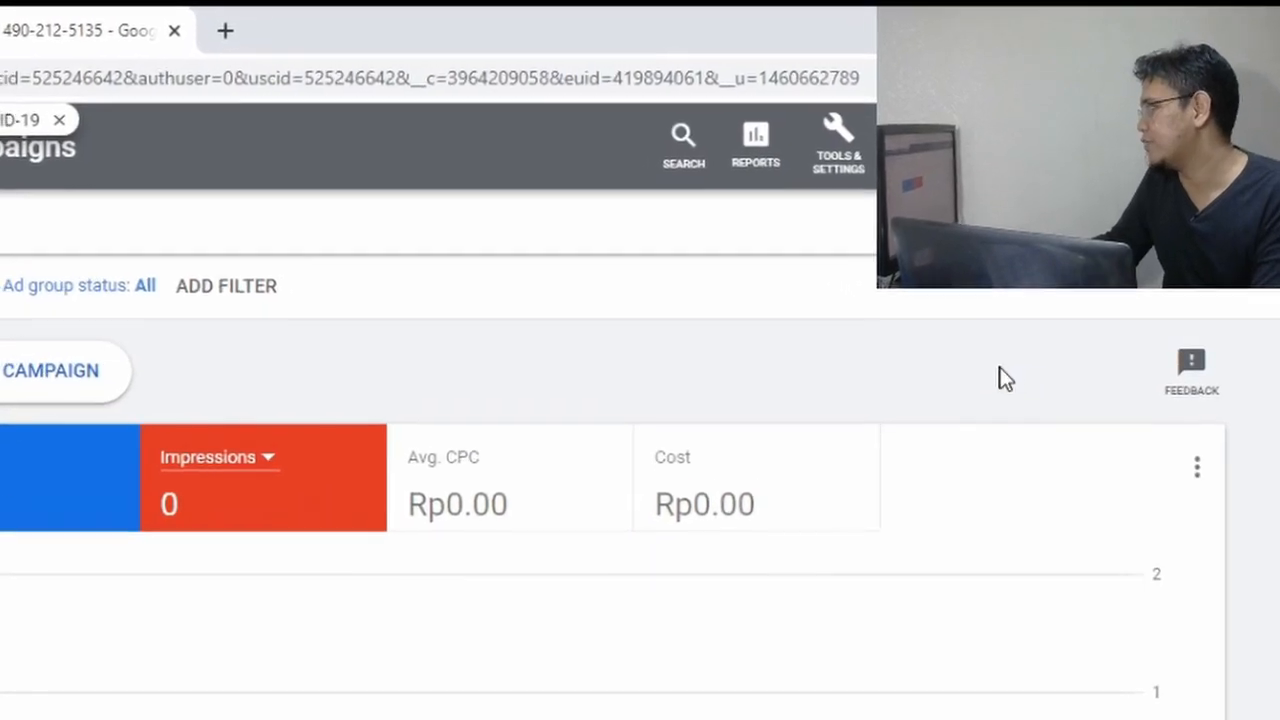
pyautogui.click(811, 165)
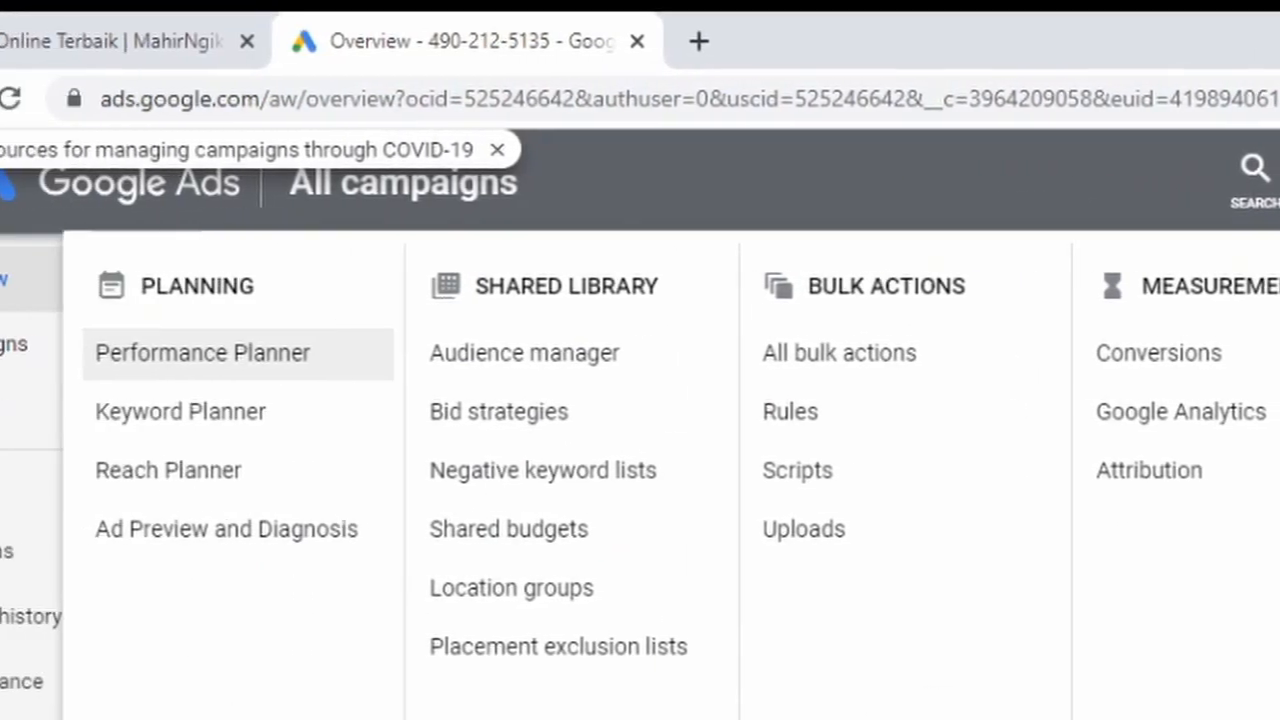
pyautogui.click(330, 421)
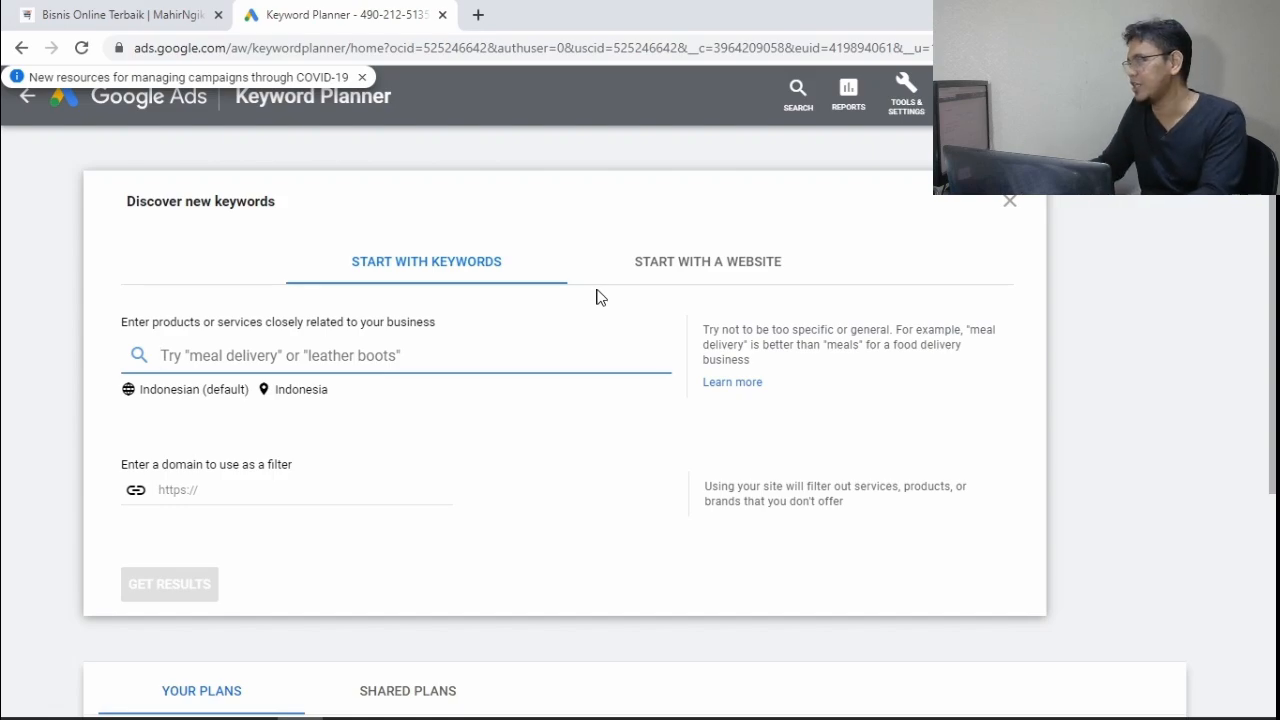
# View the website-based option for discovering new keywords and return to the keyword-based one
pyautogui.click(711, 252)
pyautogui.click(246, 350)
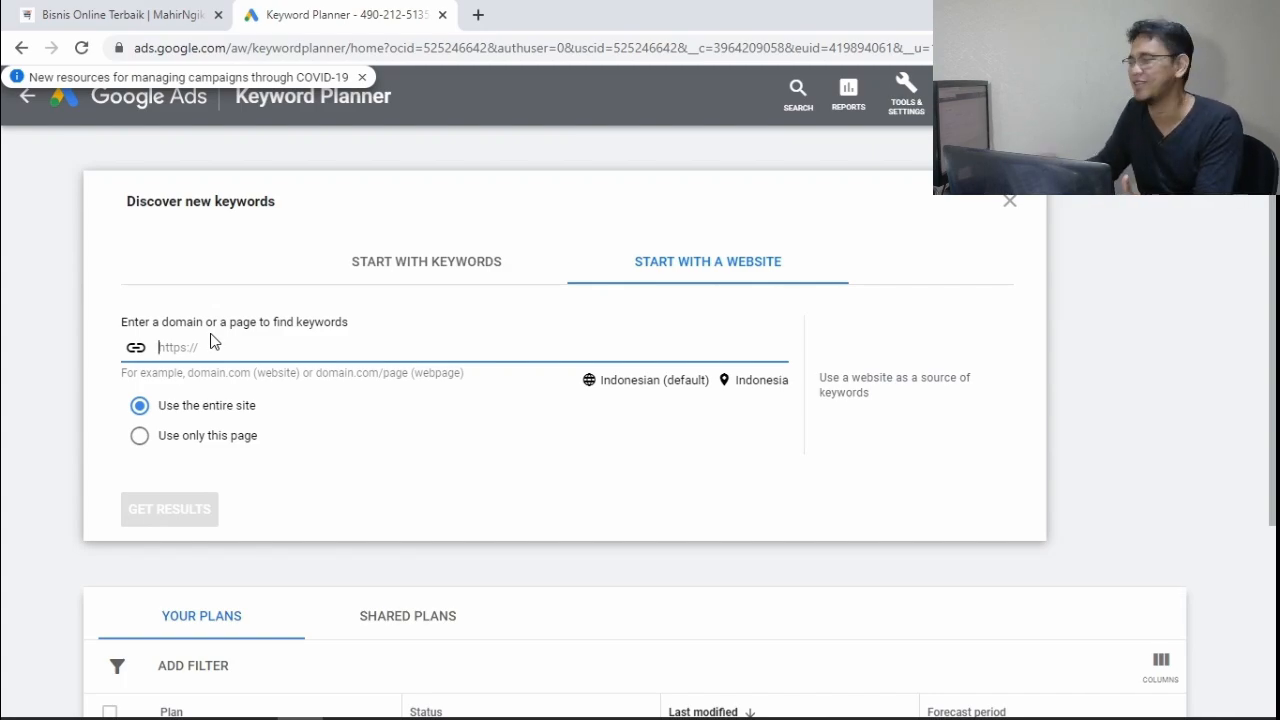
pyautogui.click(423, 265)
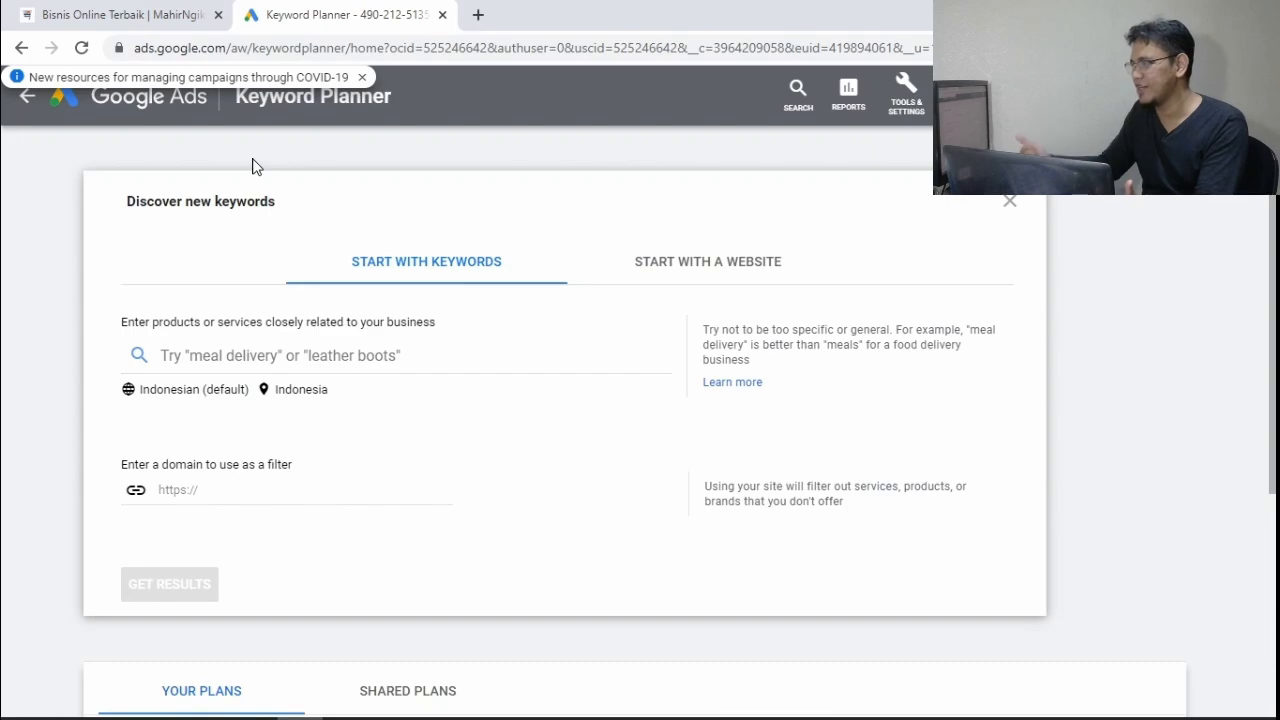
# Try to get keyword ideas for "suplemen diet sehat" and close the resulting keyword plan
pyautogui.click(237, 358)
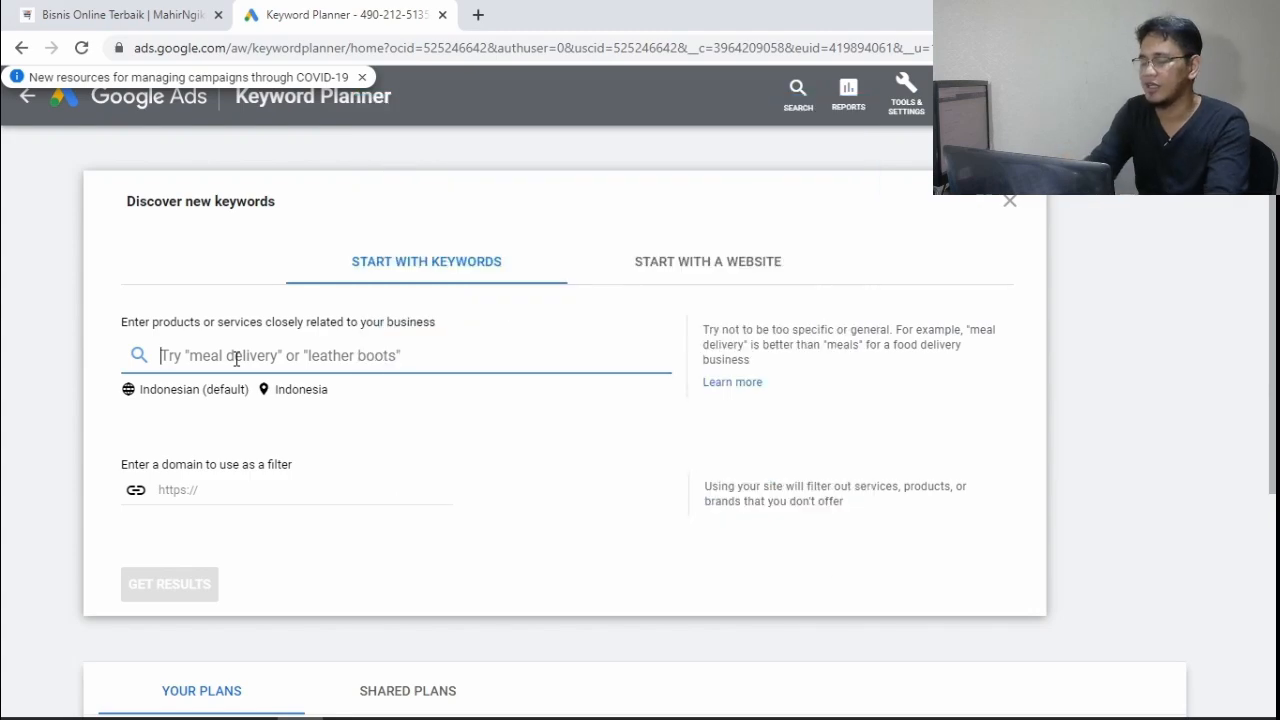
pyautogui.write('suplemen')
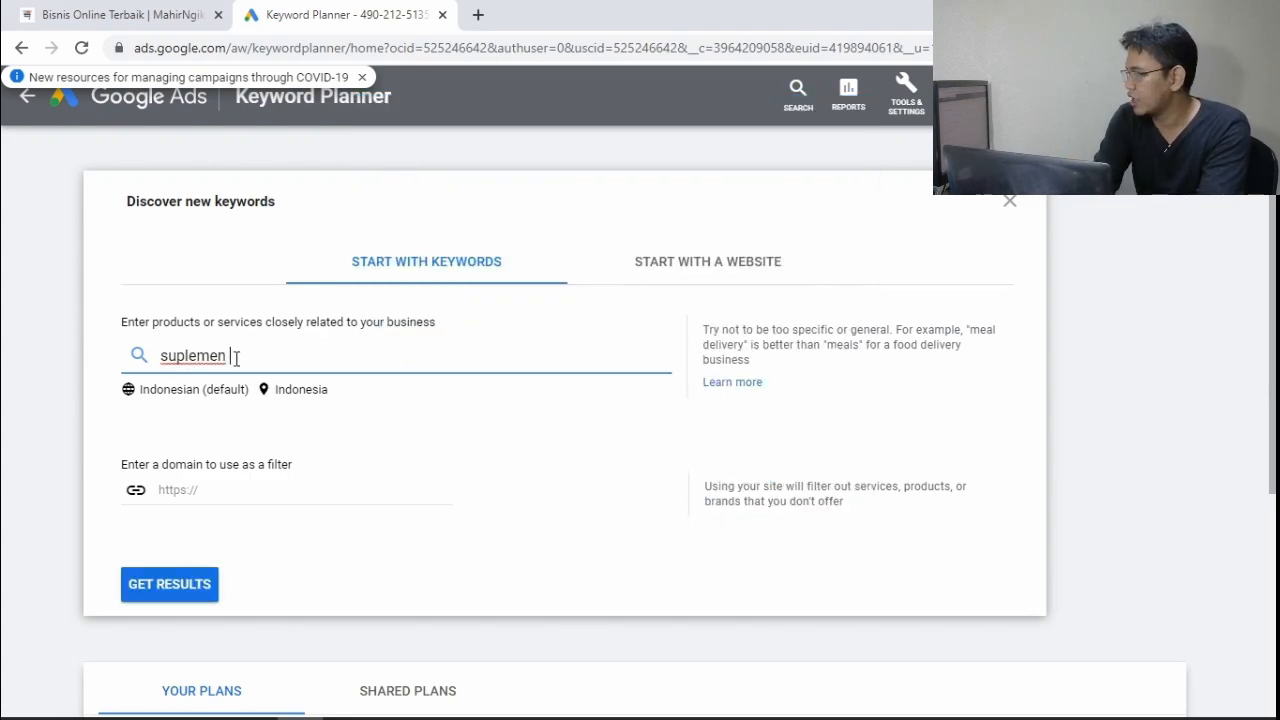
pyautogui.write('ehat')
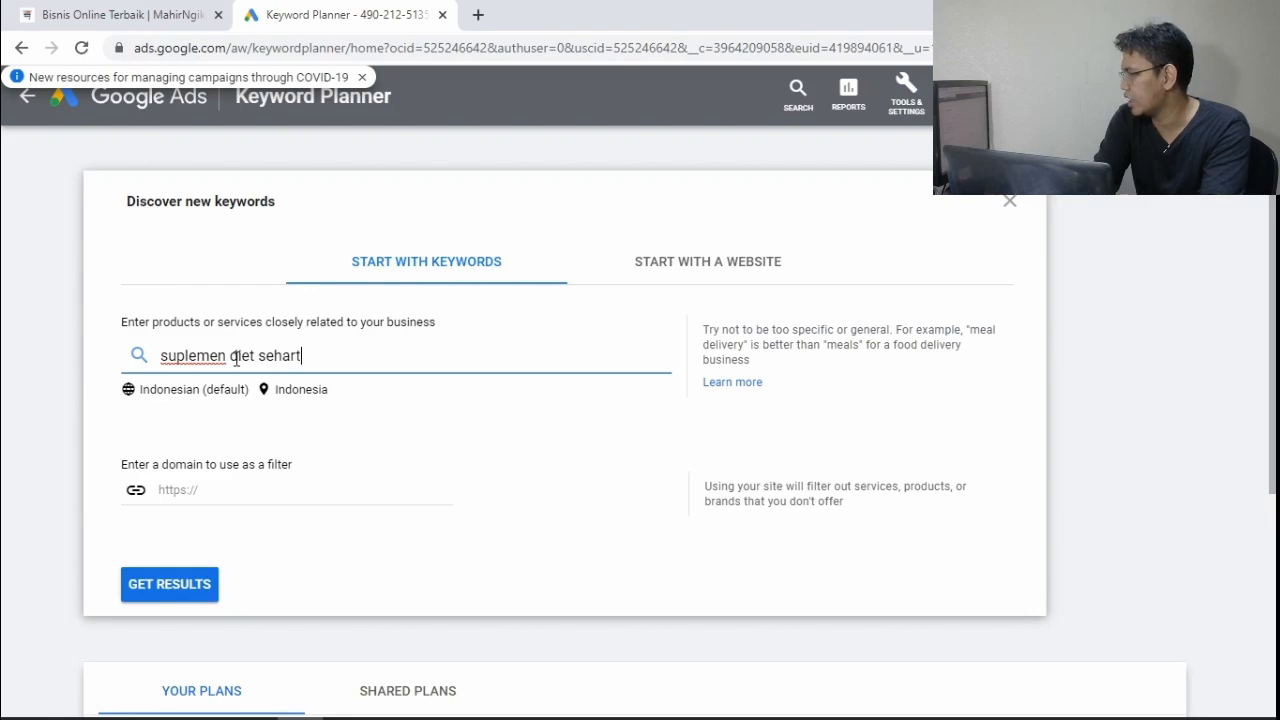
pyautogui.press('Return')
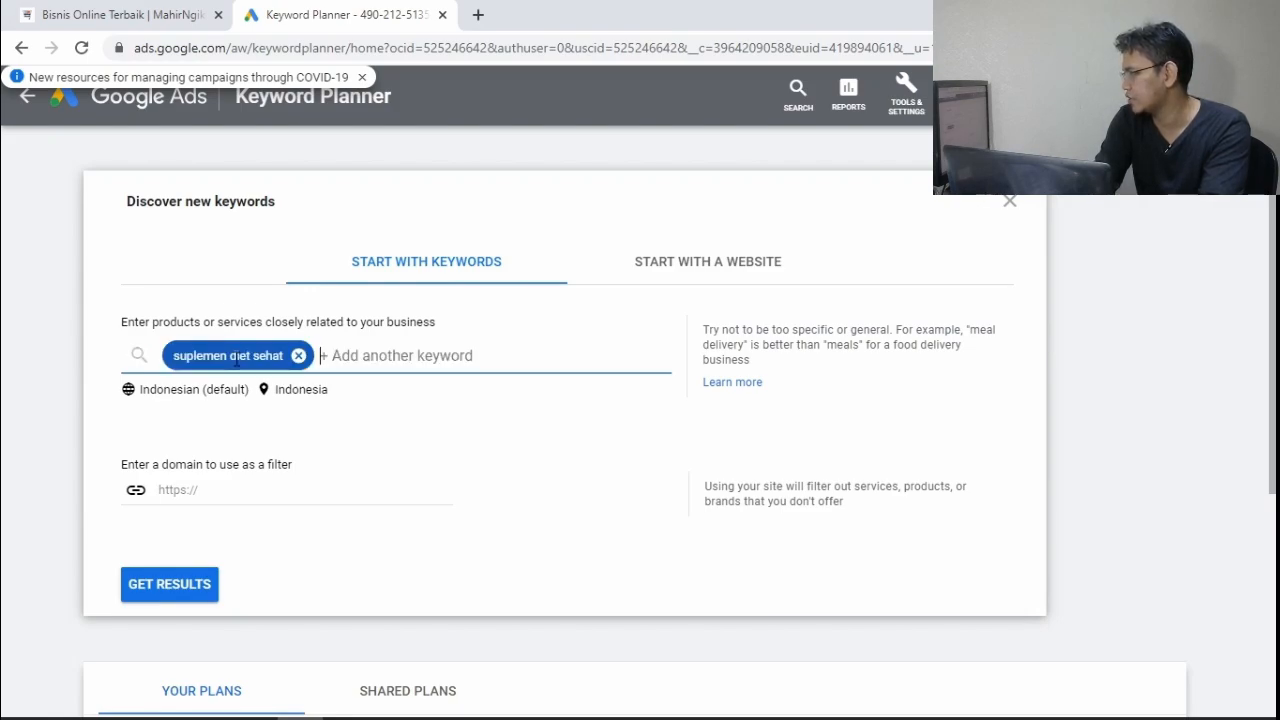
pyautogui.click(182, 585)
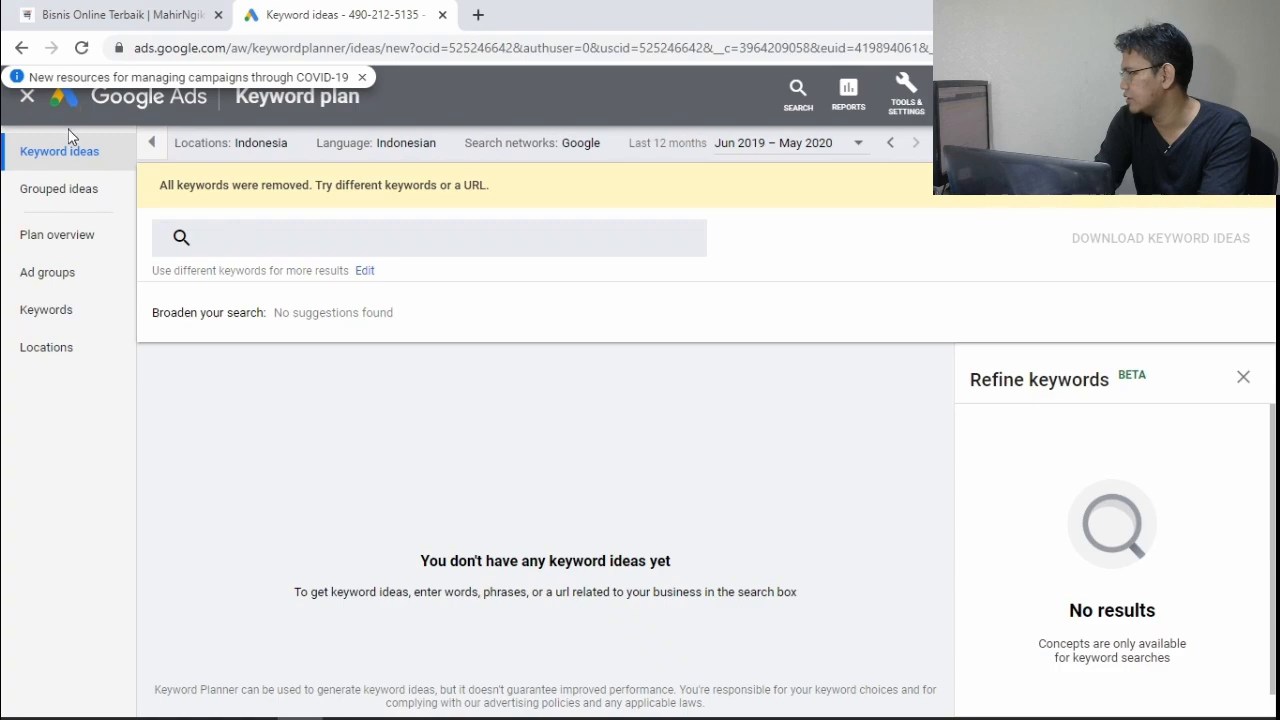
pyautogui.click(25, 100)
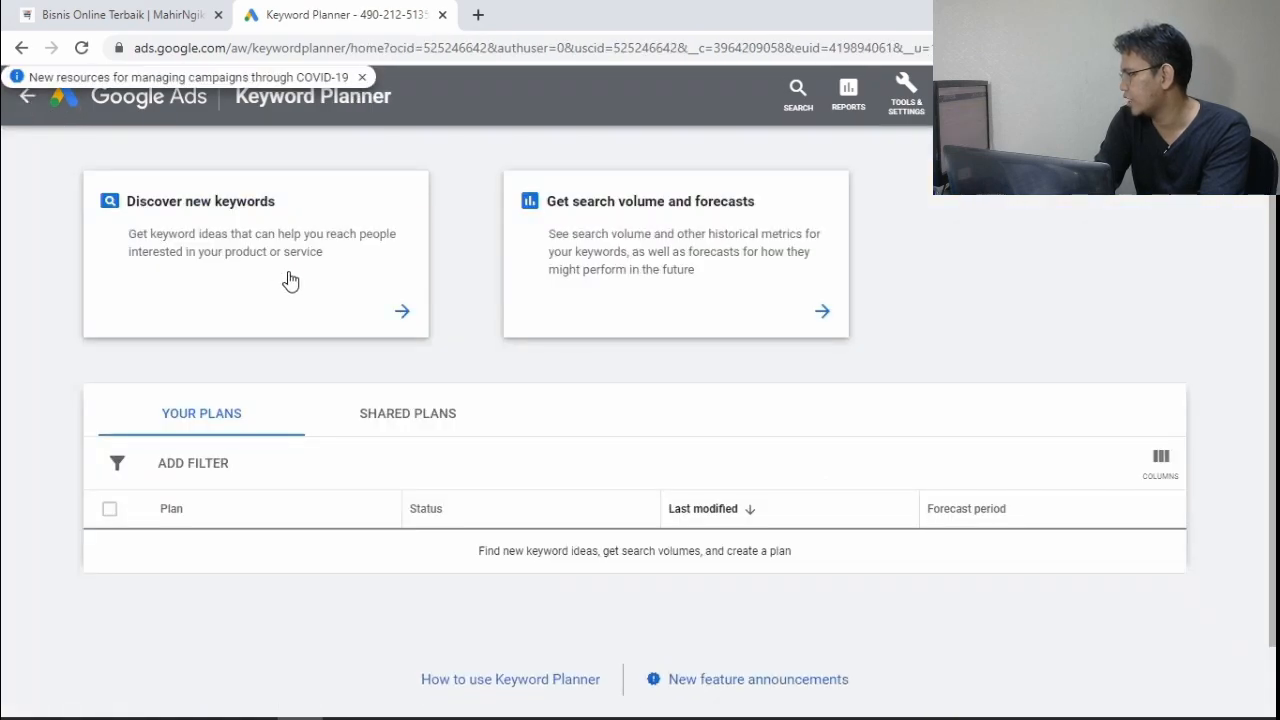
# Discover new keywords starting from "diet sehat" and get the keyword ideas
pyautogui.click(288, 280)
pyautogui.write('di')
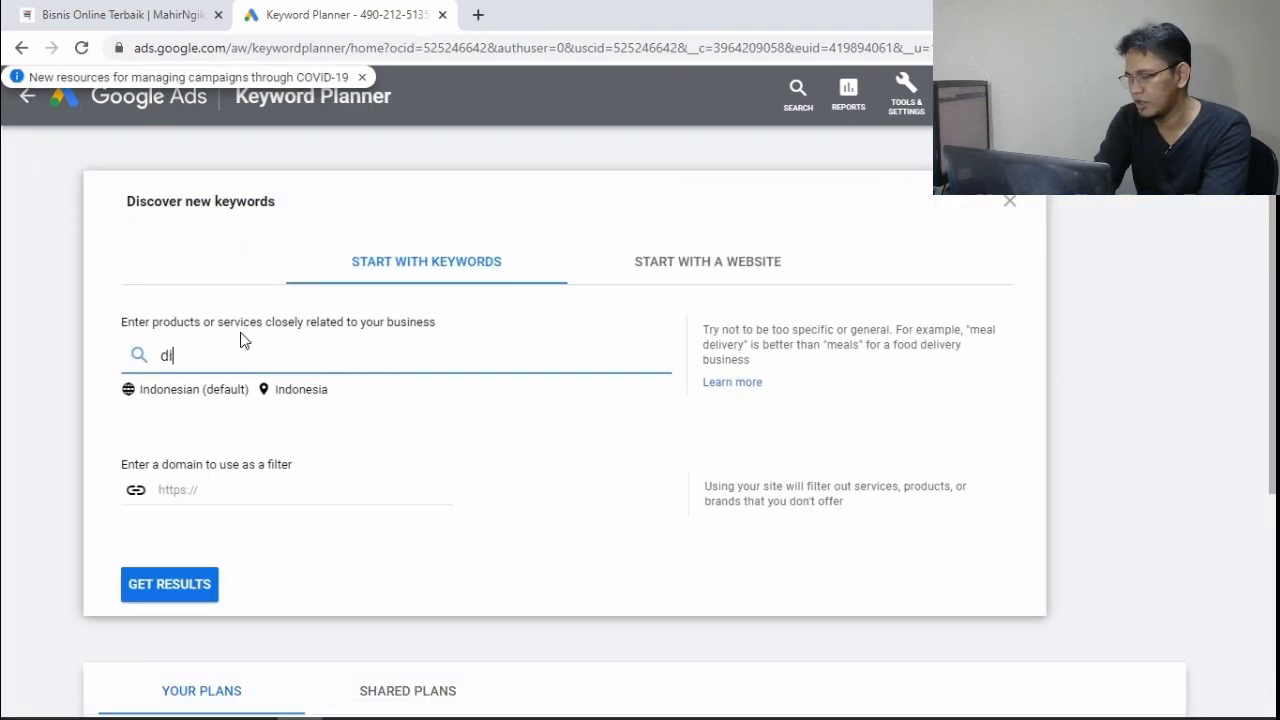
pyautogui.write('et sehat')
pyautogui.press('Return')
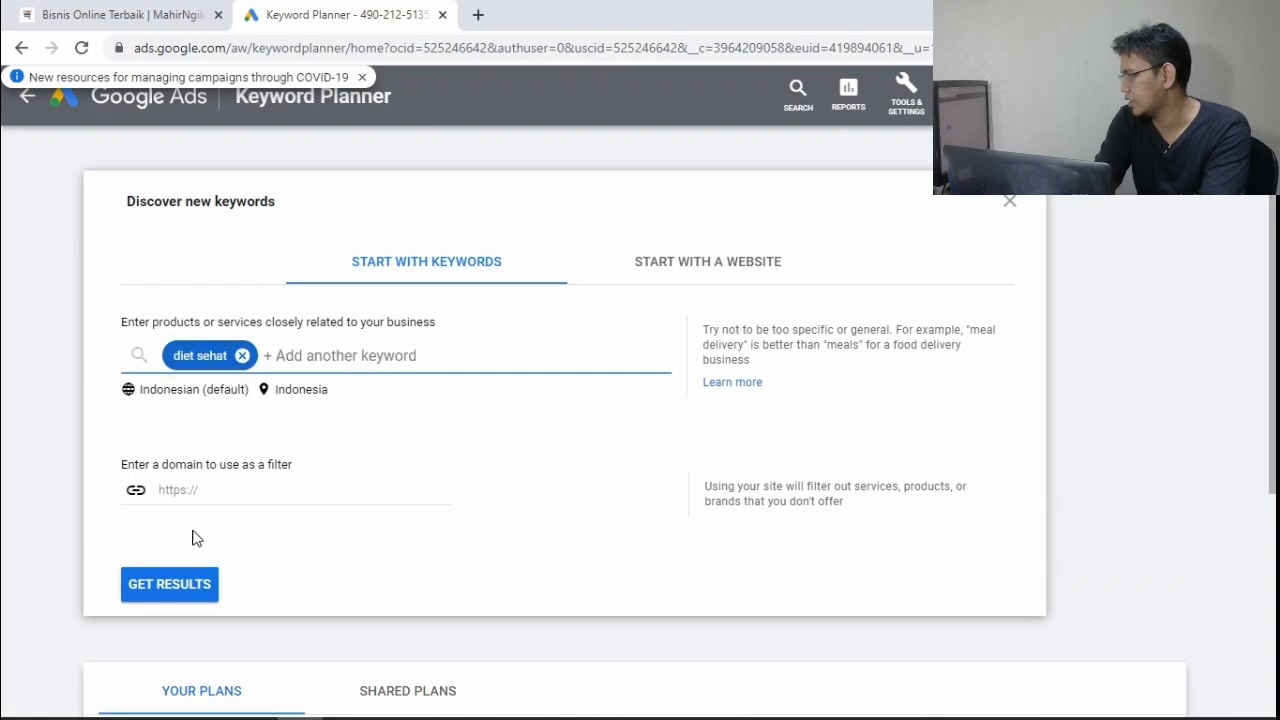
pyautogui.click(176, 577)
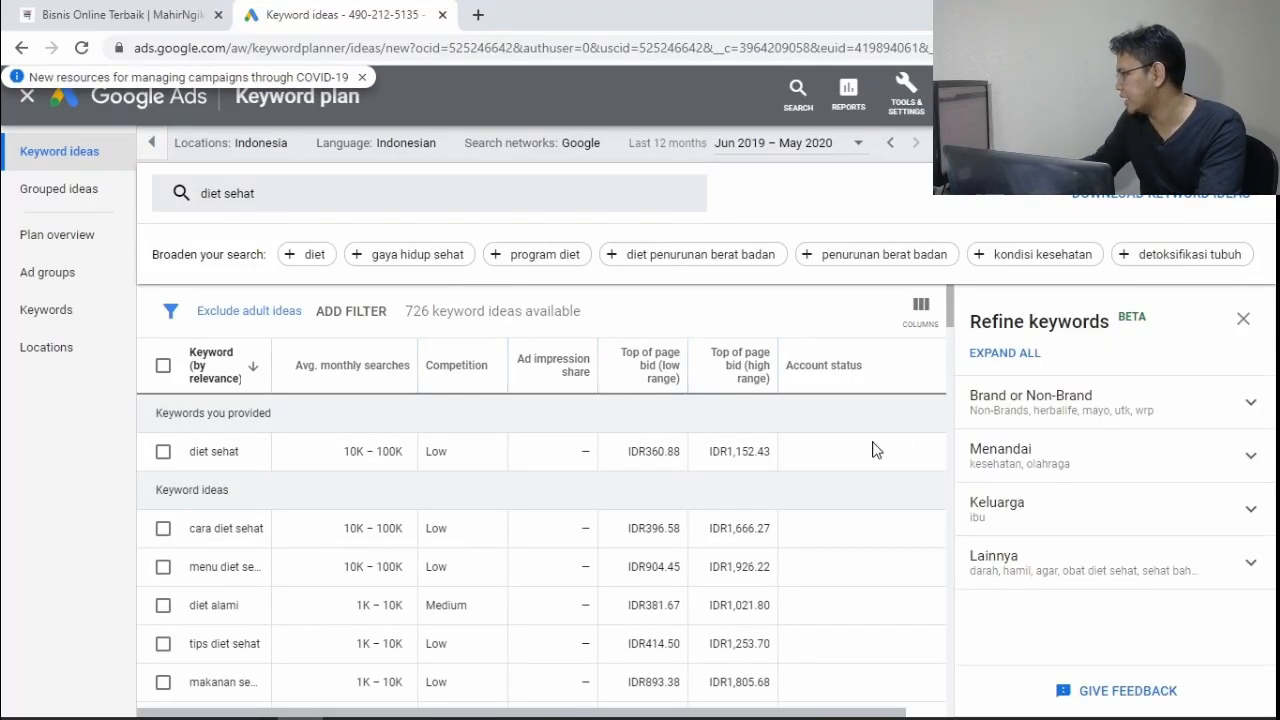
# Sort the "diet sehat" keyword ideas by competition, highest first, and widen the Keyword column to show full phrases
pyautogui.scroll(-2, 444, 450)
pyautogui.scroll(3, 444, 450)
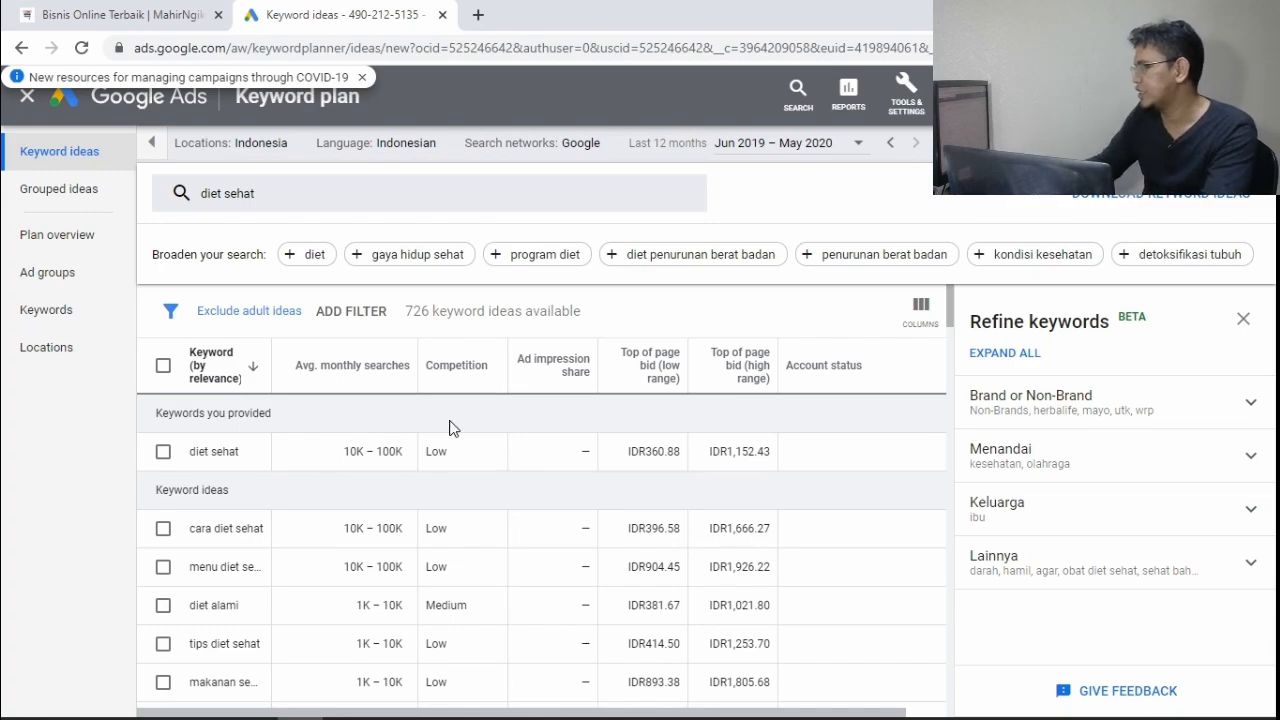
pyautogui.scroll(-4, 450, 597)
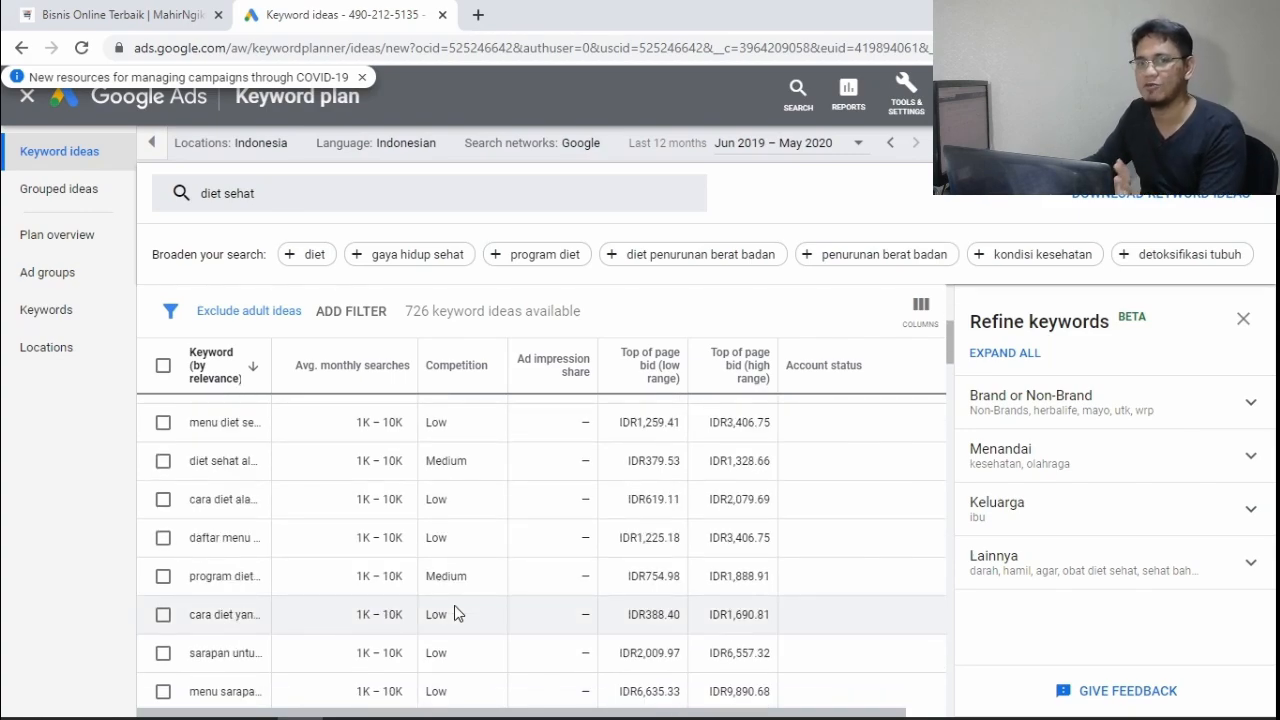
pyautogui.scroll(5, 463, 580)
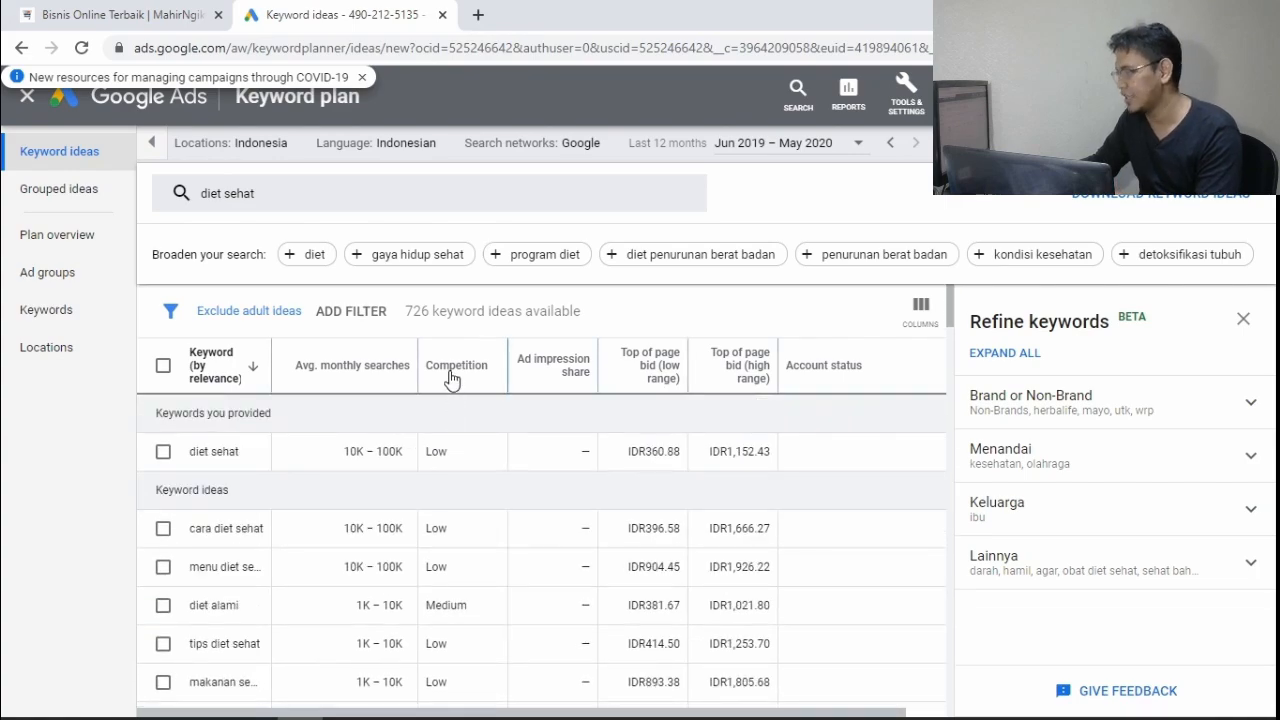
pyautogui.click(452, 372)
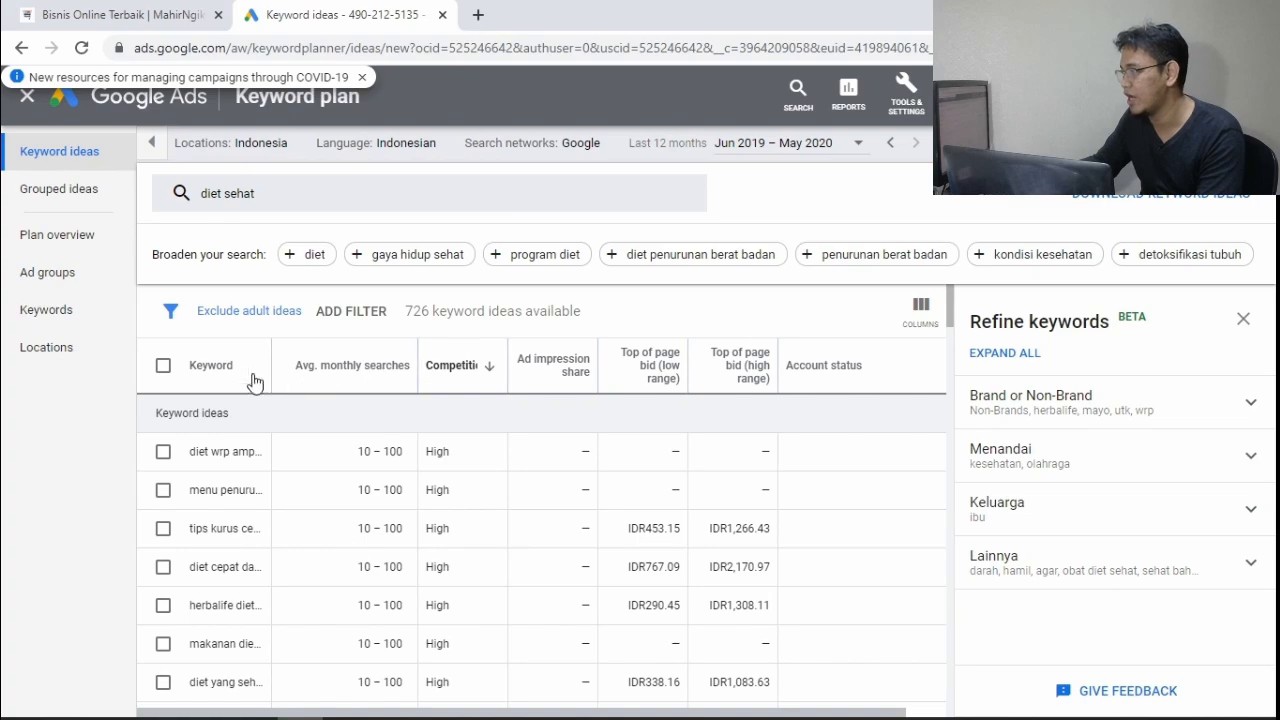
pyautogui.moveTo(271, 368); pyautogui.dragTo(388, 372)
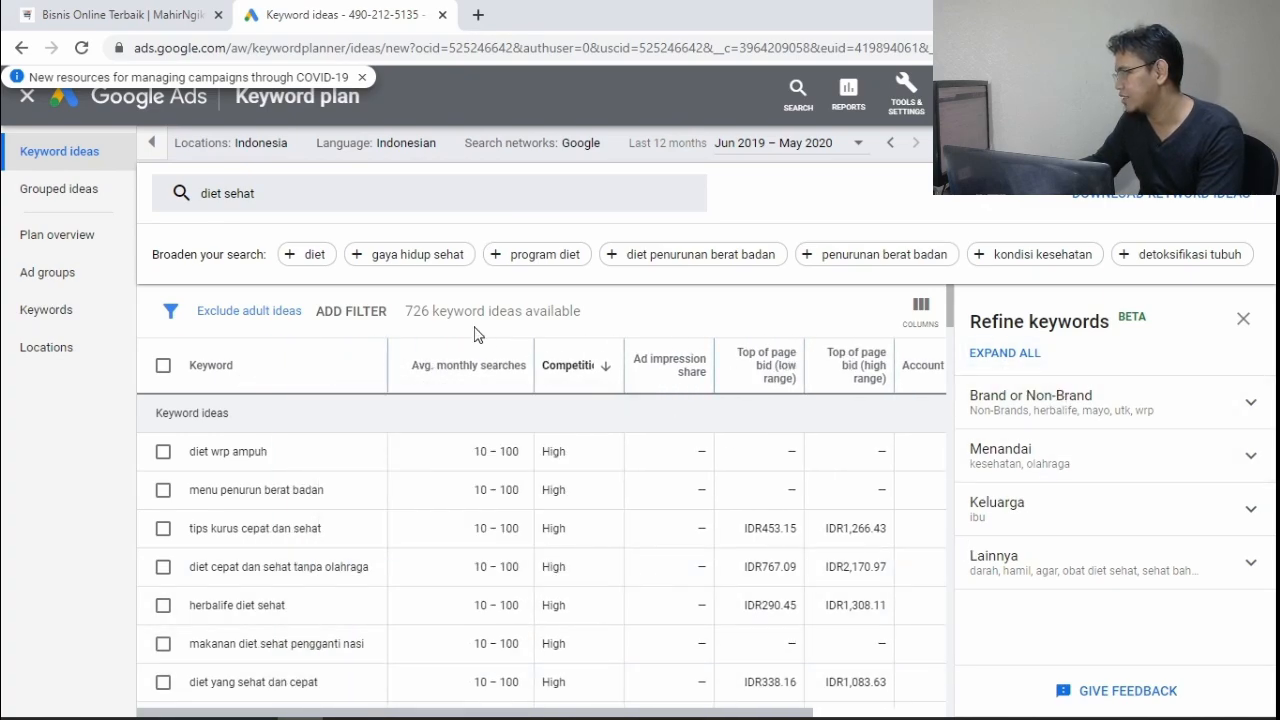
# Sort the keyword ideas by average monthly searches, highest first, and review the list
pyautogui.moveTo(500, 366)
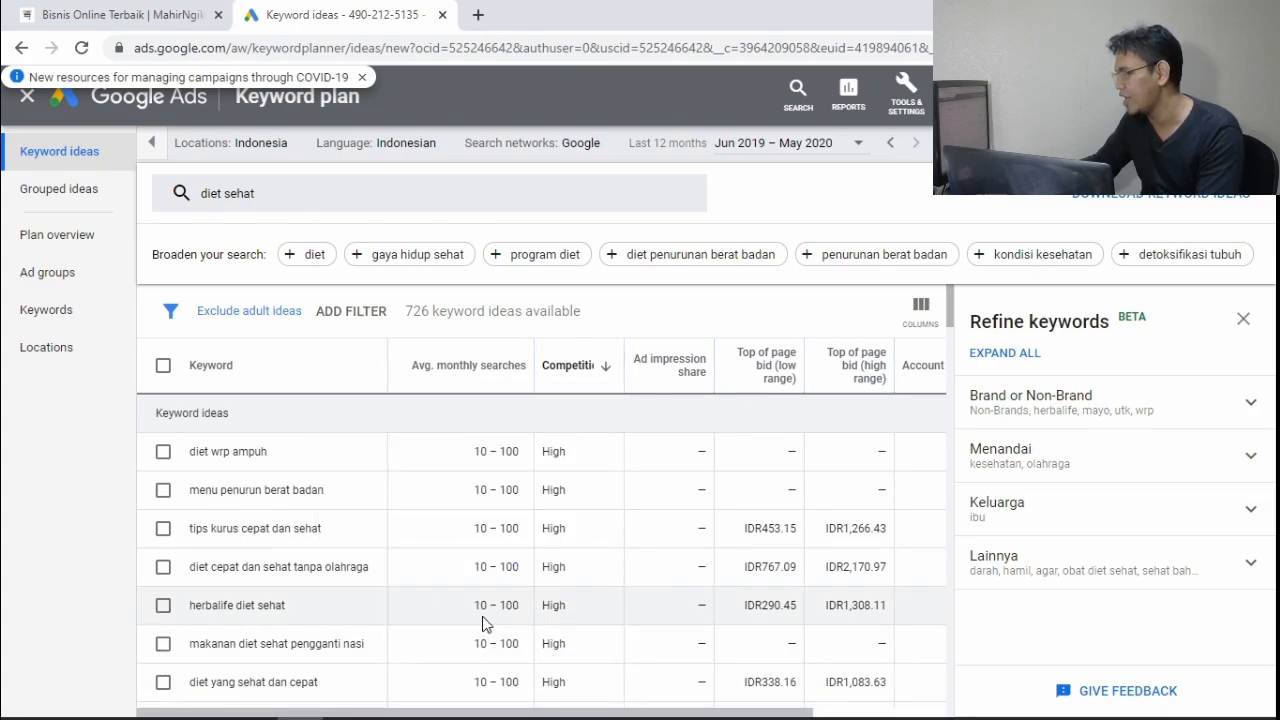
pyautogui.scroll(-1, 577, 533)
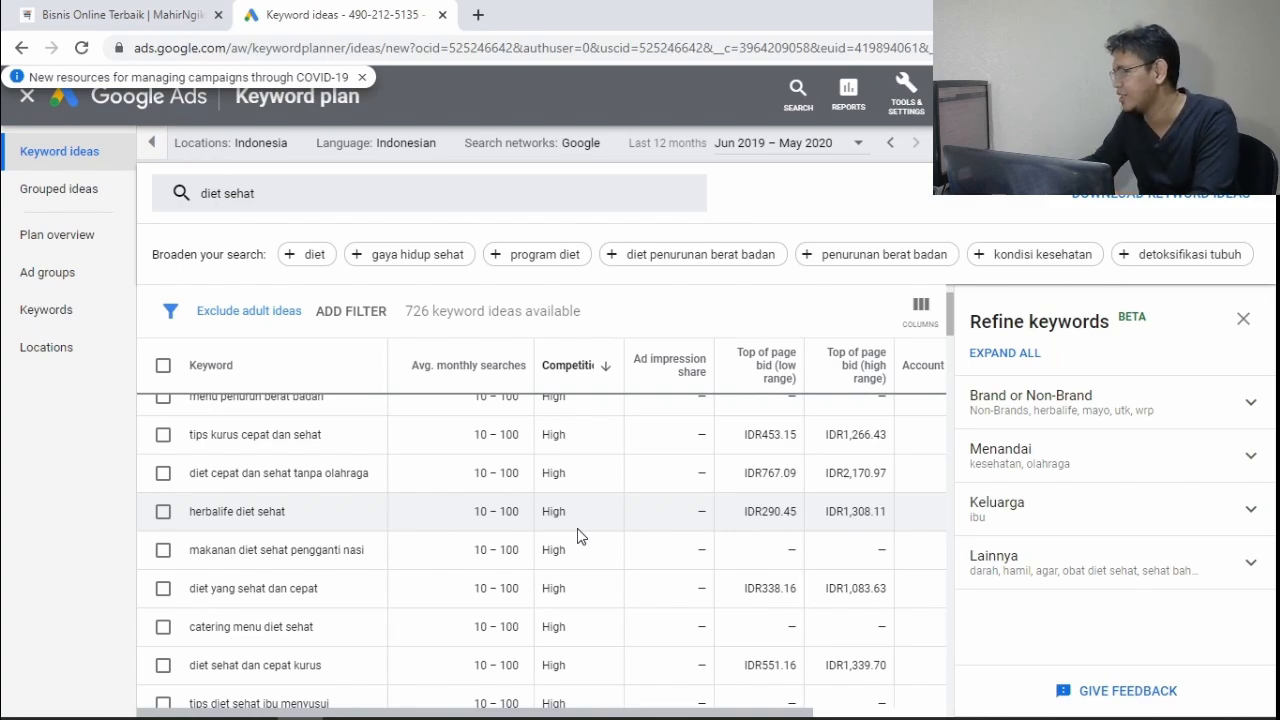
pyautogui.scroll(-10, 615, 497)
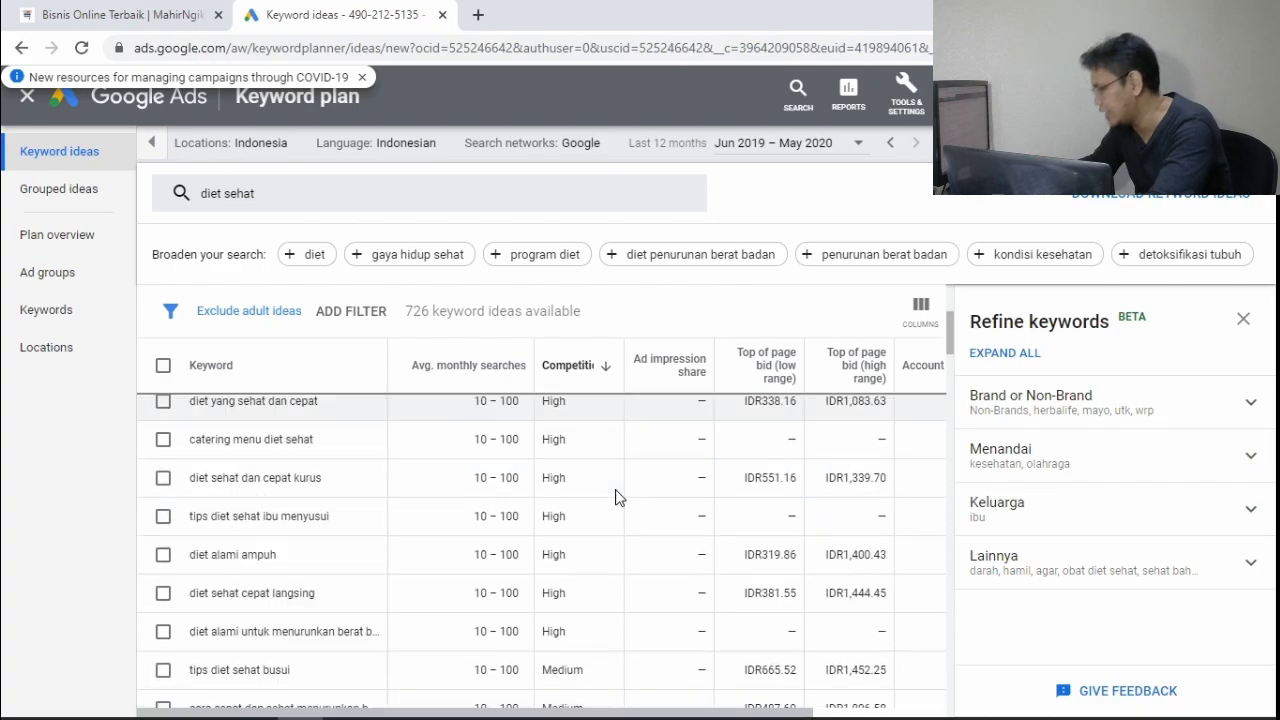
pyautogui.click(503, 374)
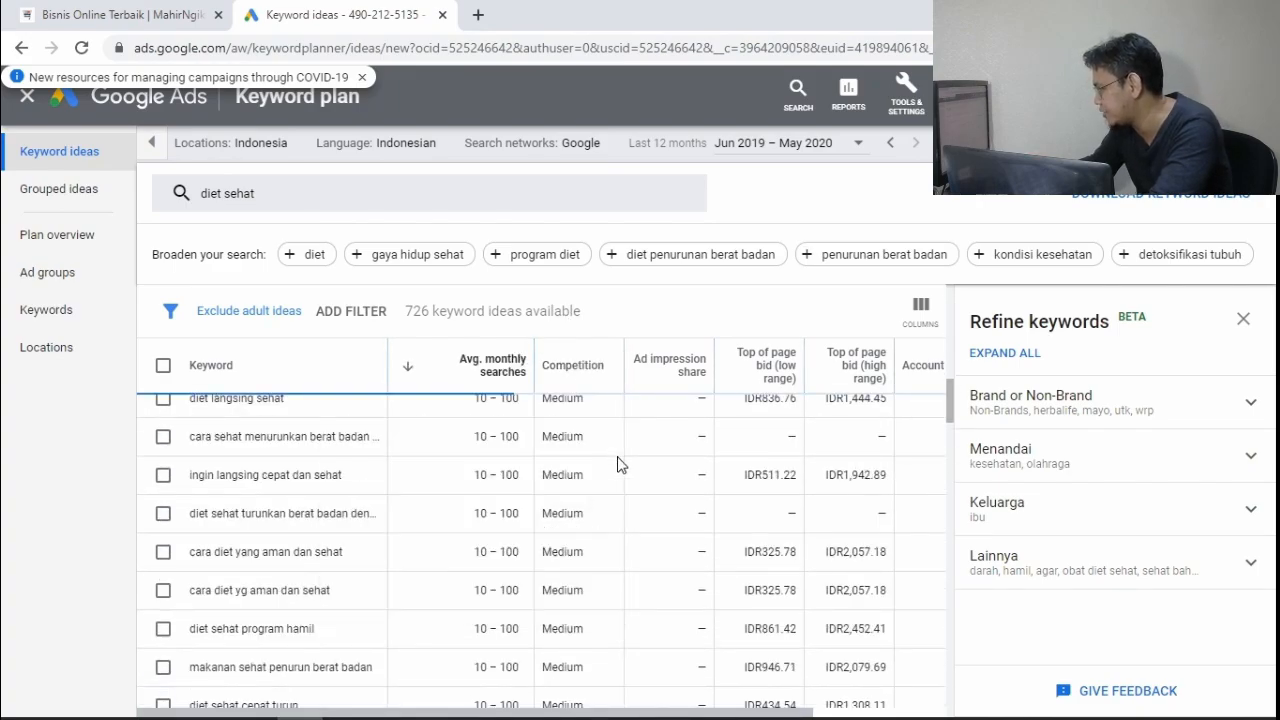
pyautogui.scroll(5, 598, 484)
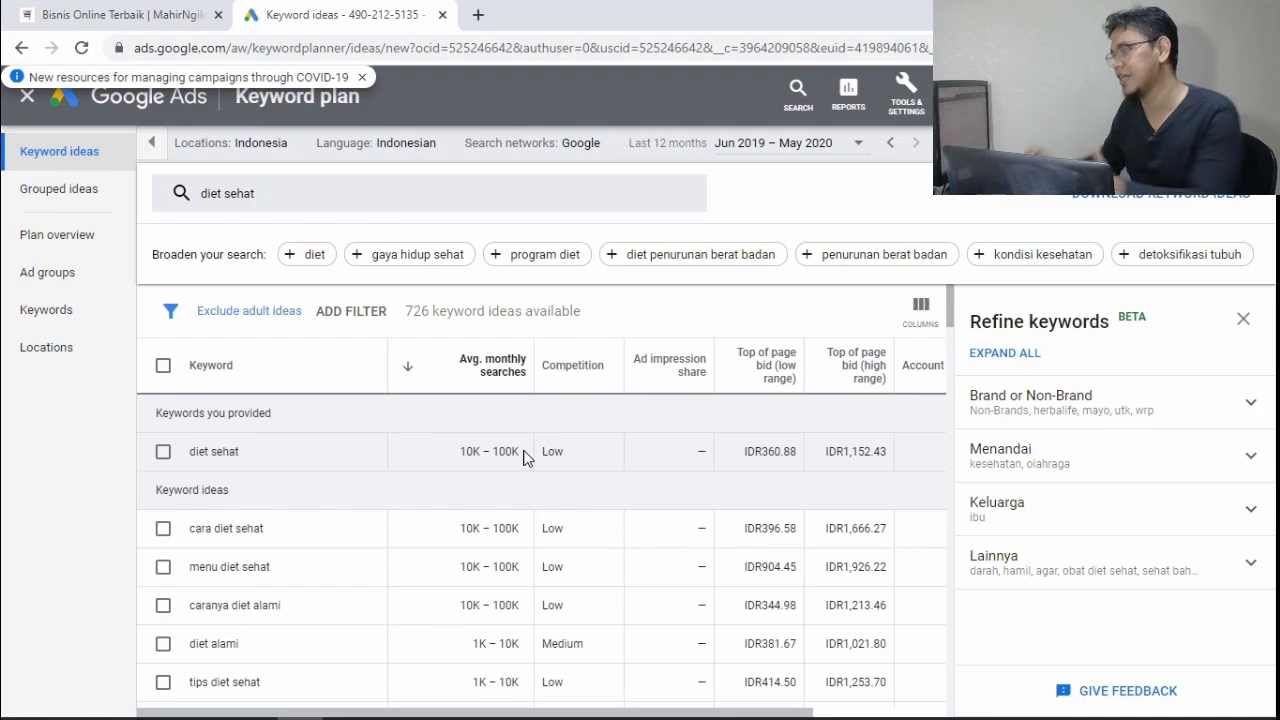
pyautogui.scroll(-3, 400, 560)
pyautogui.scroll(-6, 340, 525)
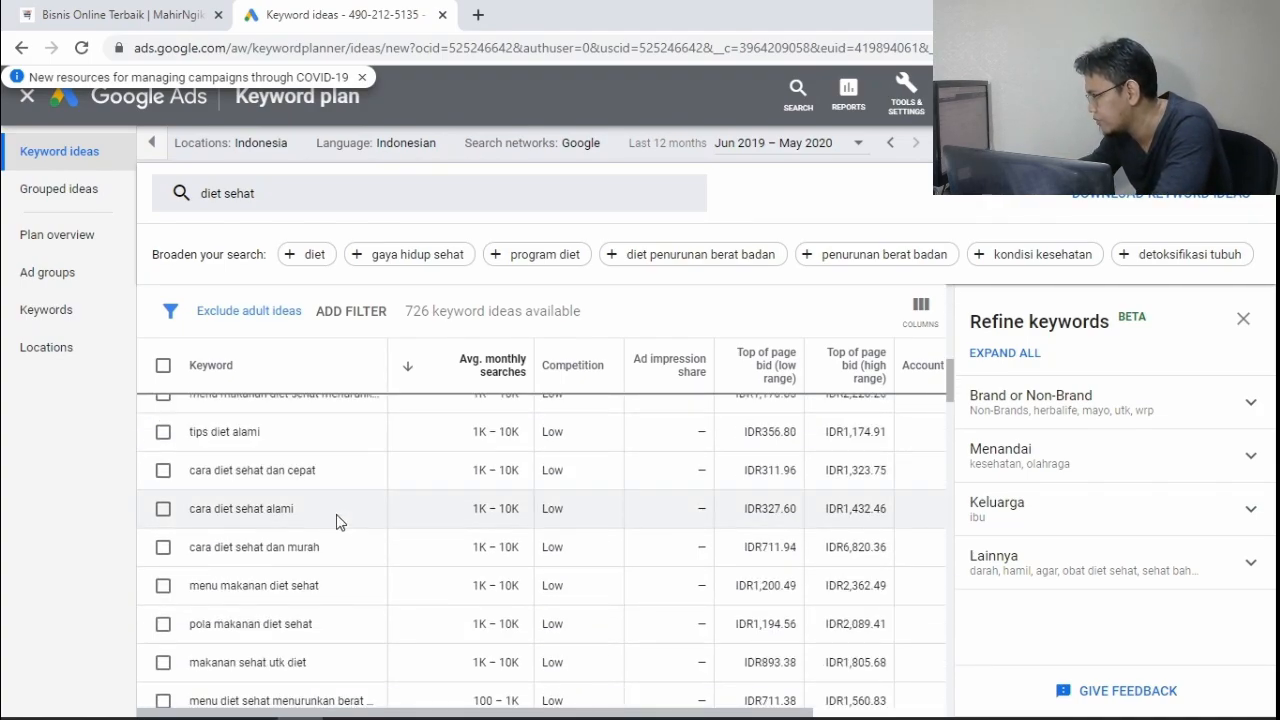
# Select the keyword ideas "cara diet sehat dan cepat", "cara diet sehat alami" and "cara diet sehat tanpa olahraga"
pyautogui.click(163, 472)
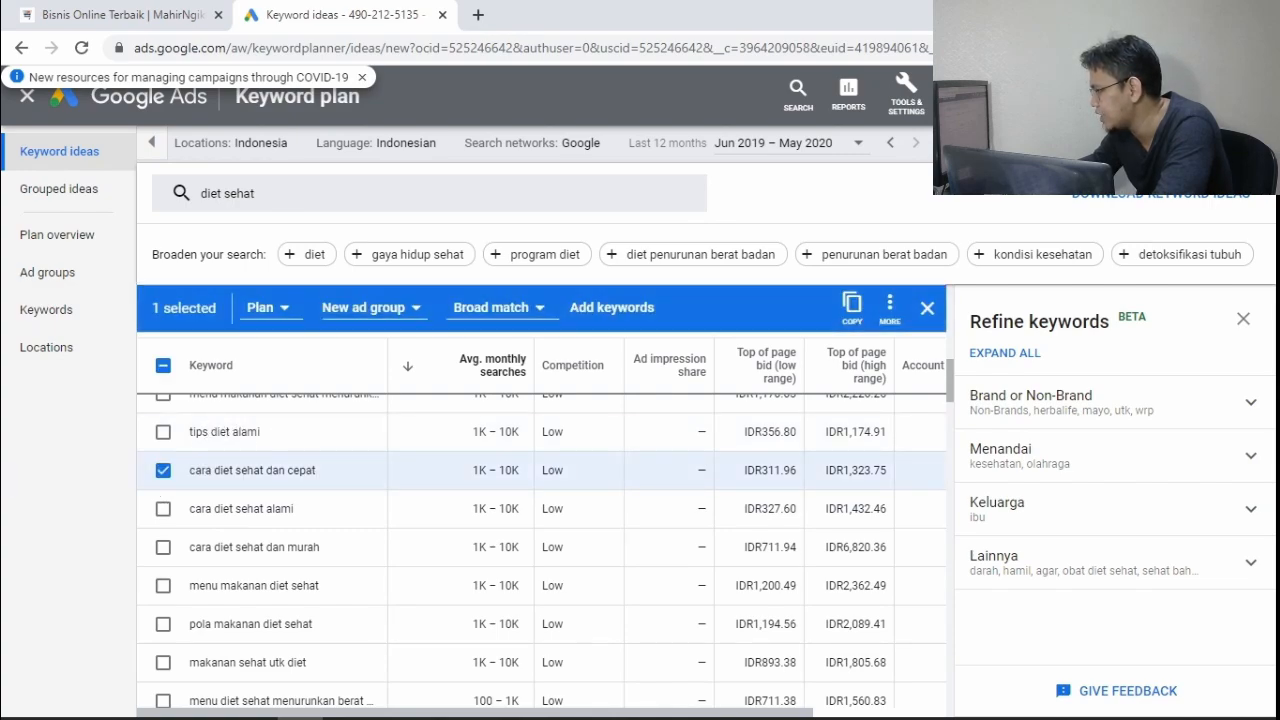
pyautogui.click(162, 512)
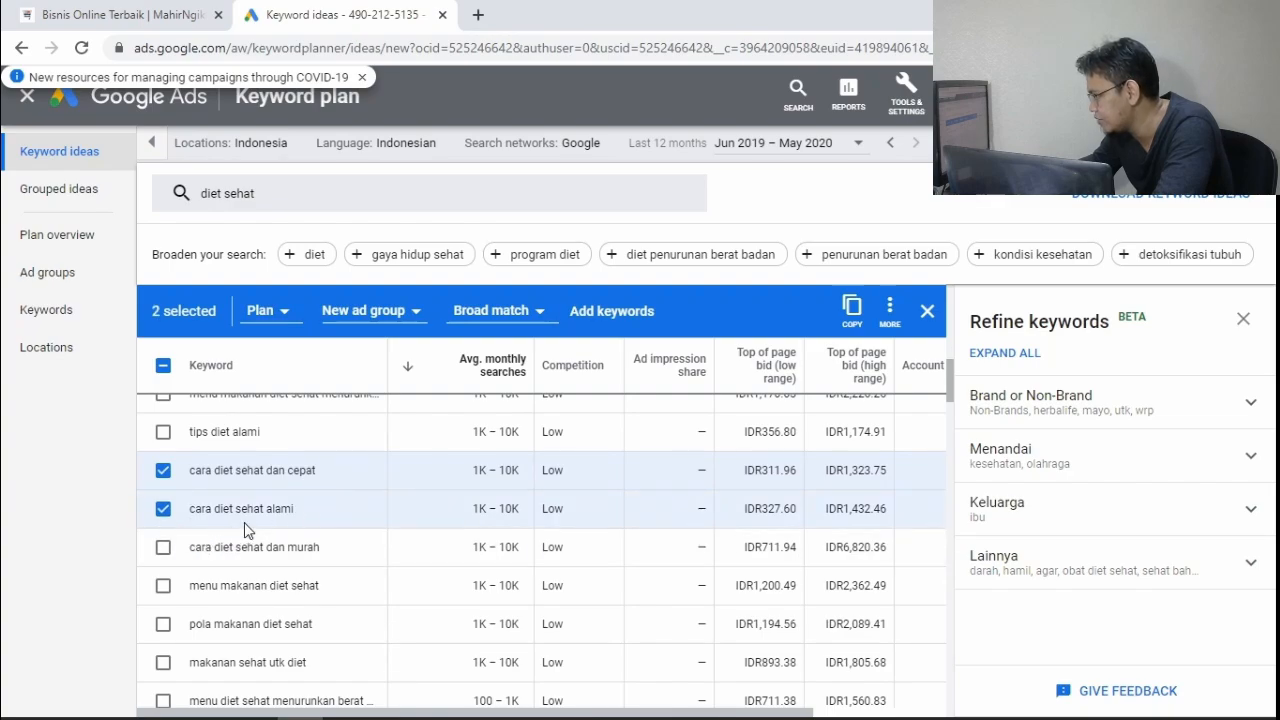
pyautogui.scroll(-2, 250, 525)
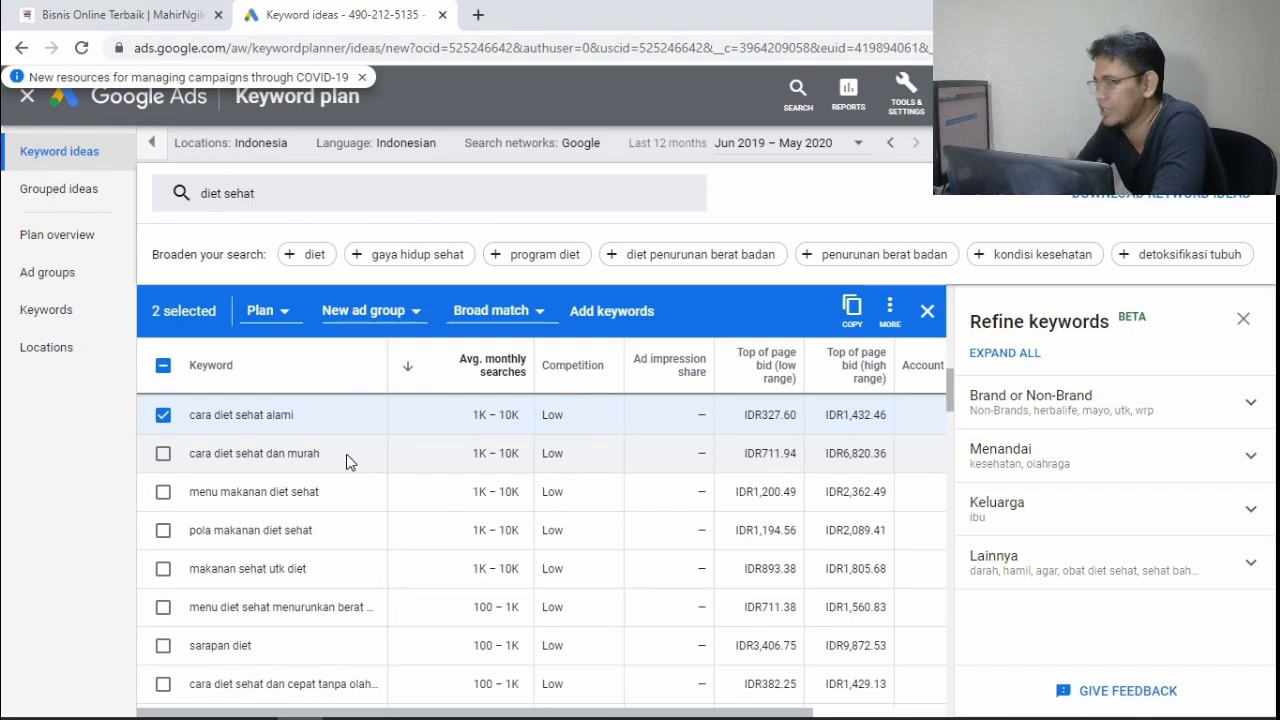
pyautogui.scroll(-1, 350, 495)
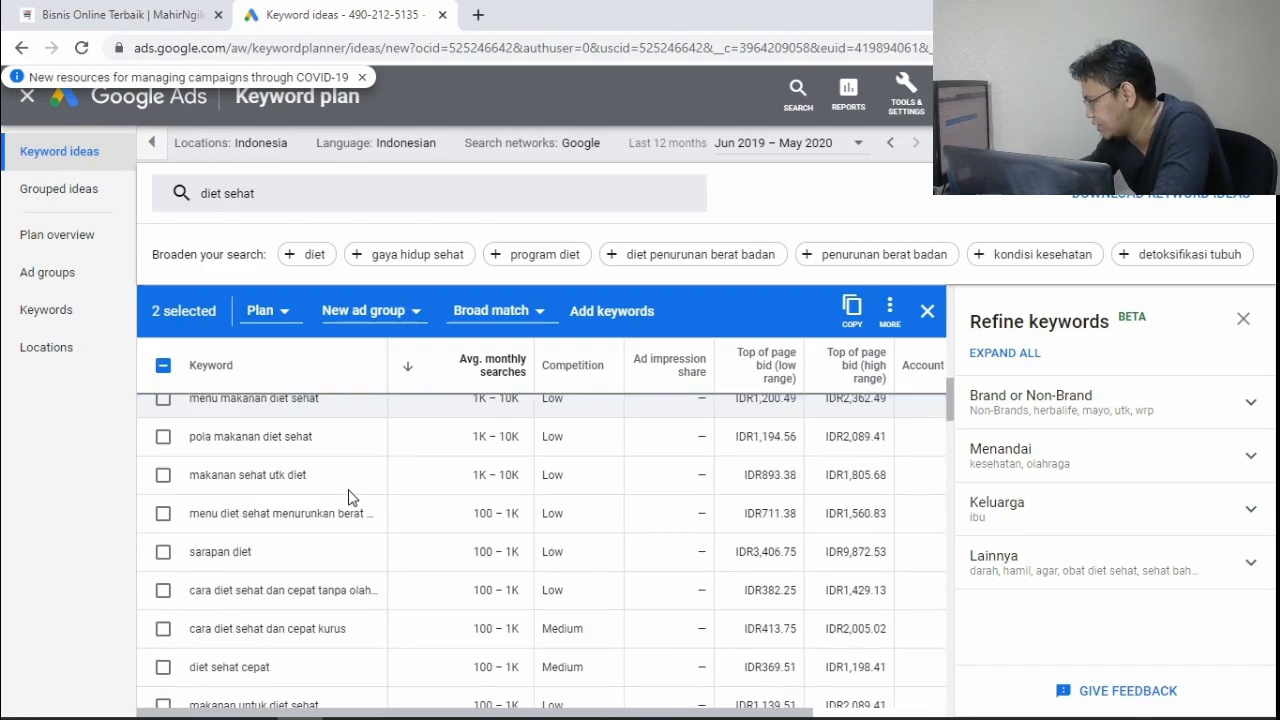
pyautogui.scroll(-1, 350, 497)
pyautogui.scroll(-1, 350, 497)
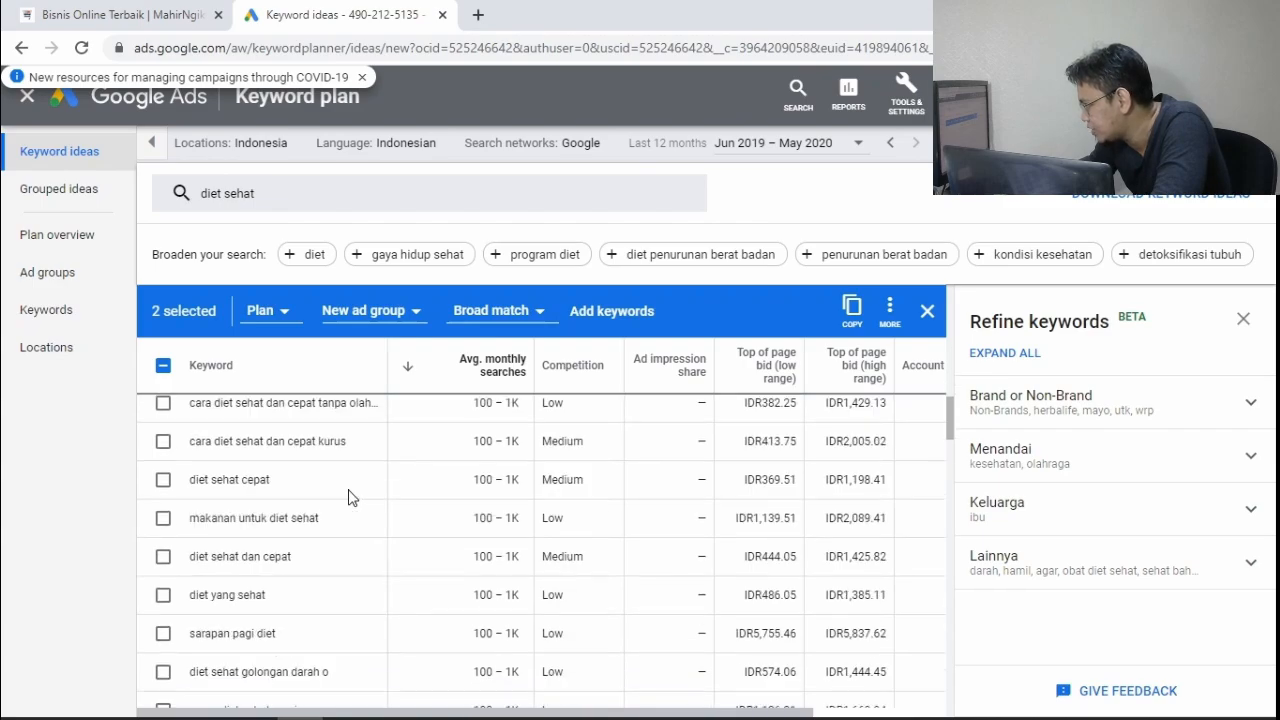
pyautogui.scroll(-5, 350, 497)
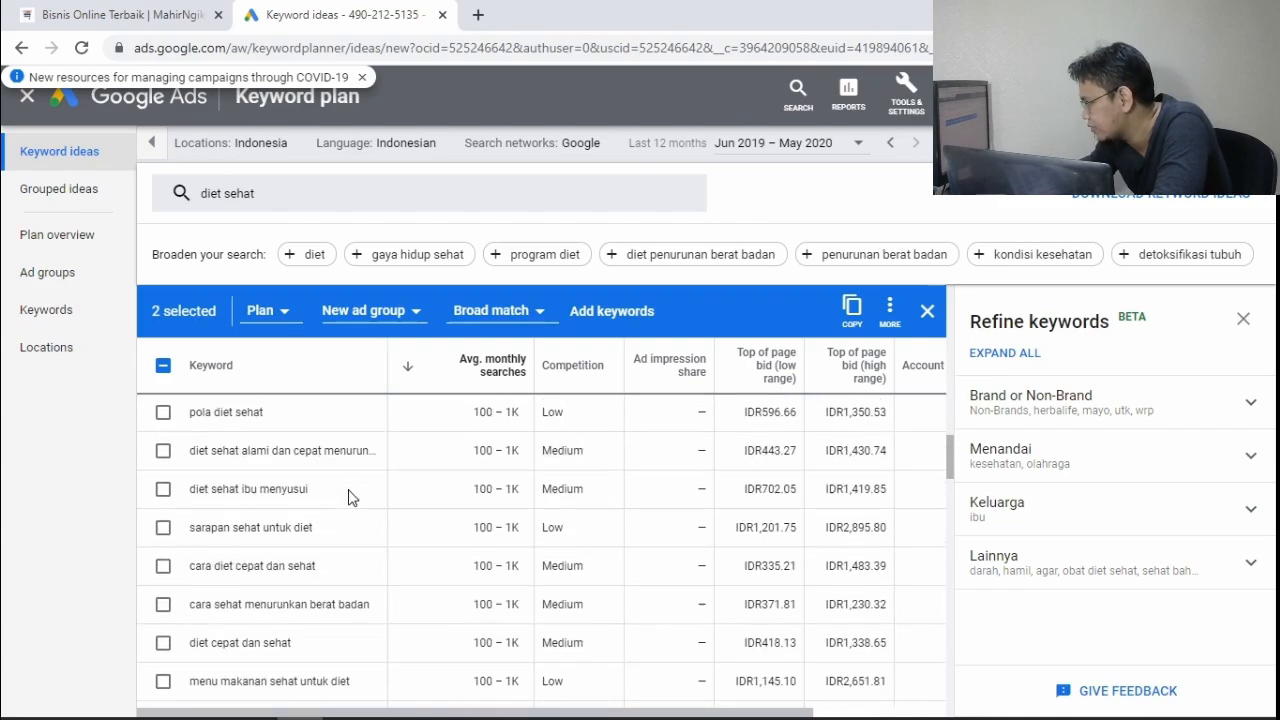
pyautogui.scroll(-3, 350, 497)
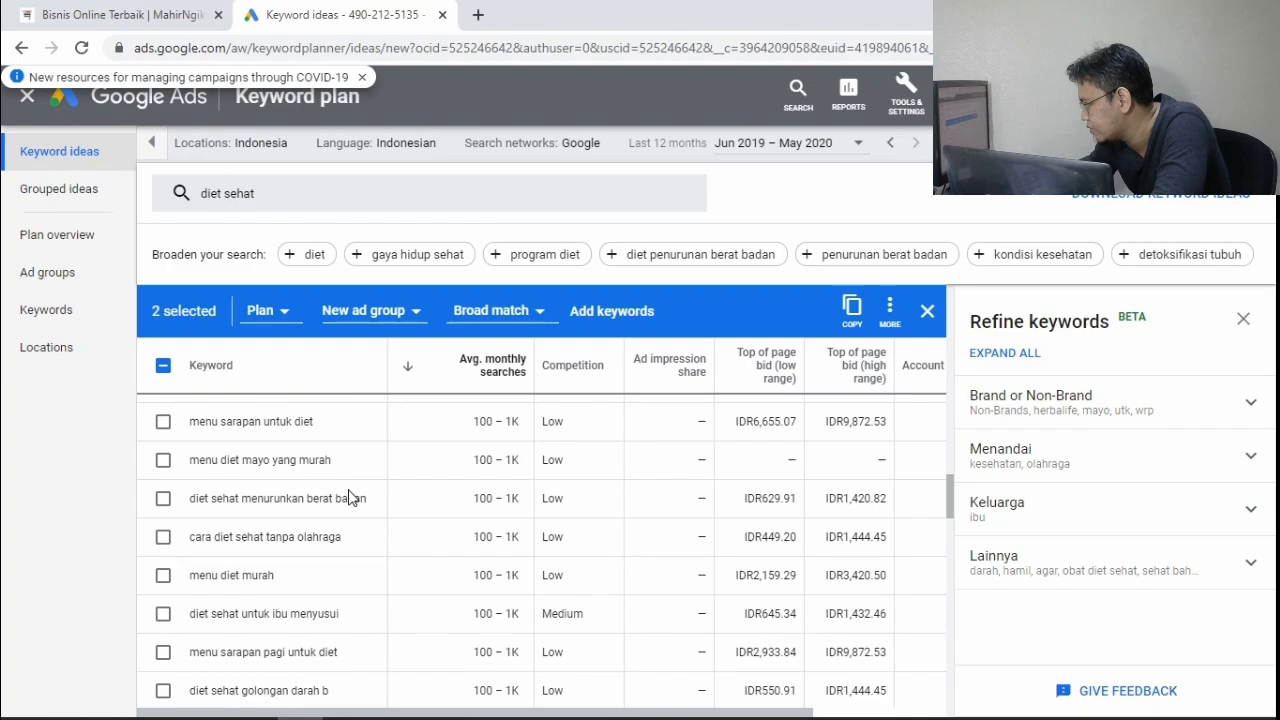
pyautogui.click(163, 537)
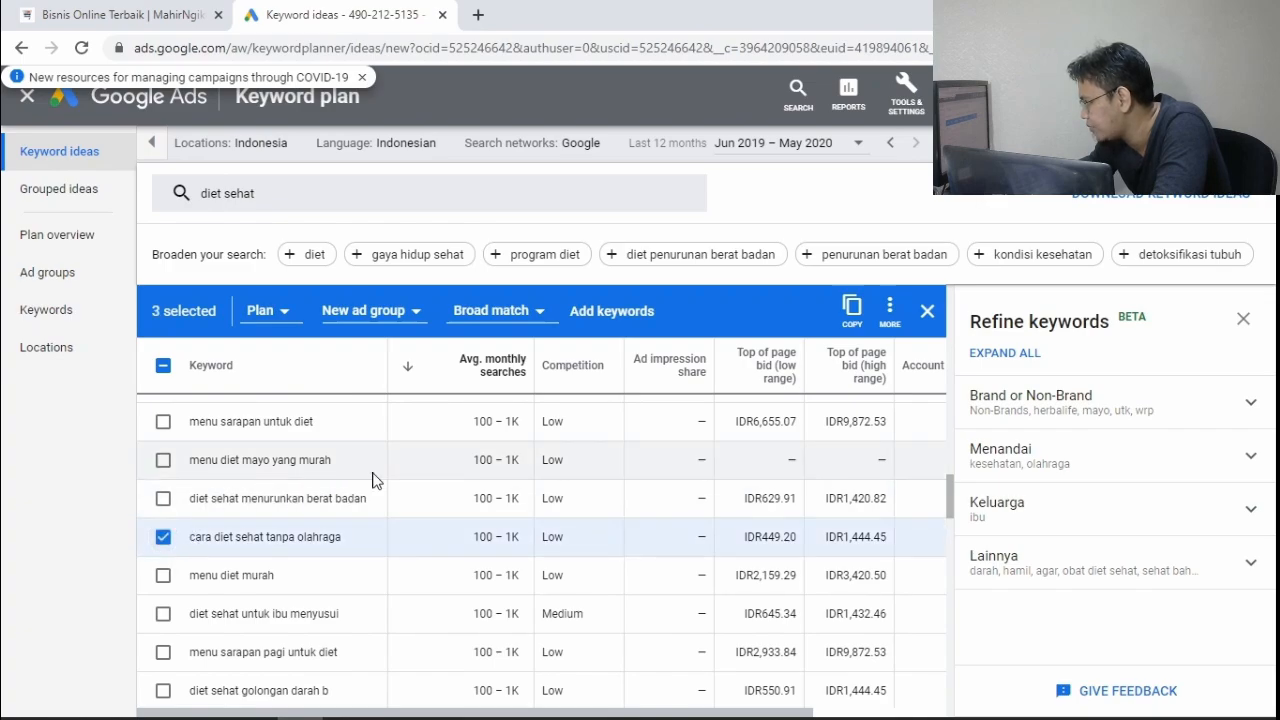
# Close the Refine keywords pane and copy the three selected keywords to the clipboard
pyautogui.scroll(-1, 372, 481)
pyautogui.scroll(-5, 372, 481)
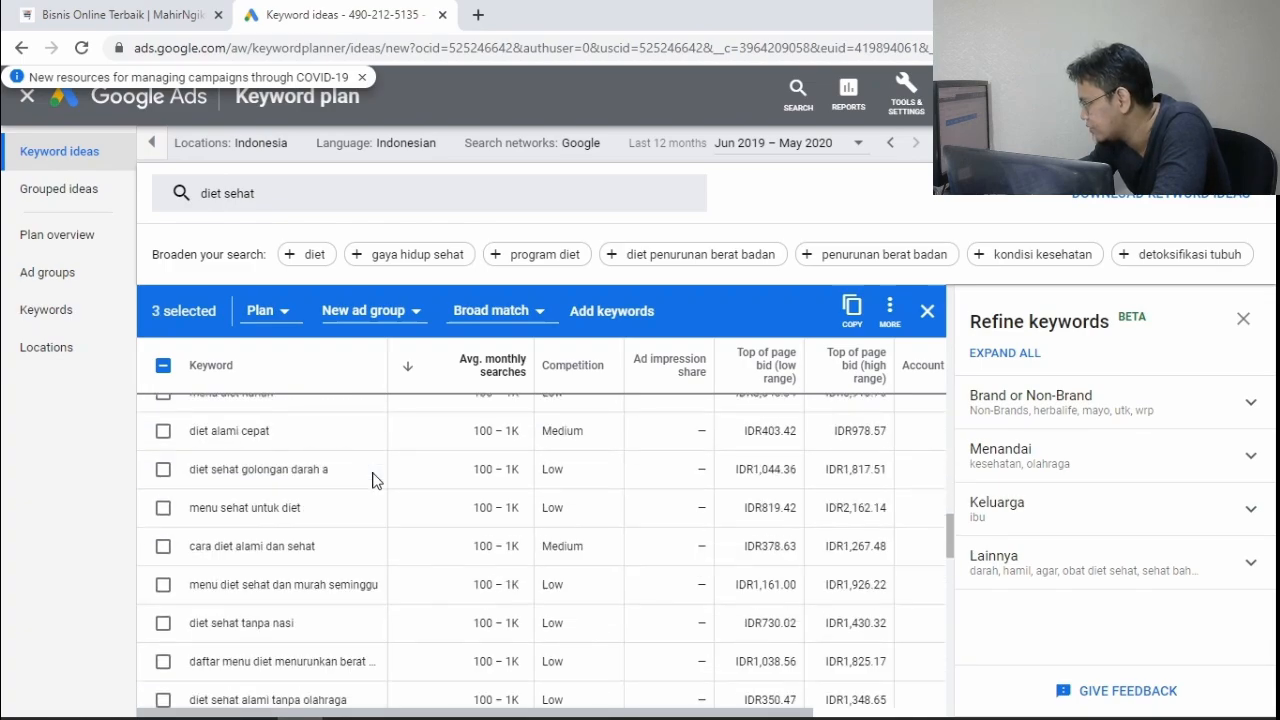
pyautogui.click(1243, 319)
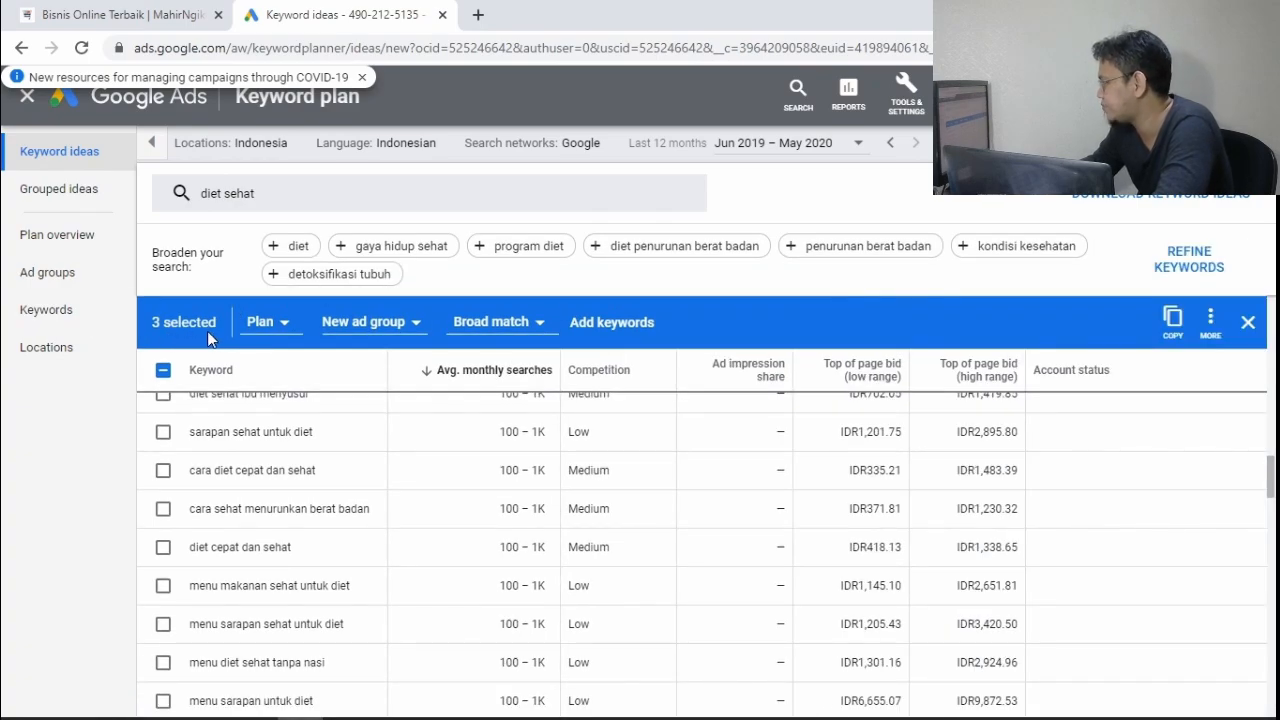
pyautogui.click(1172, 318)
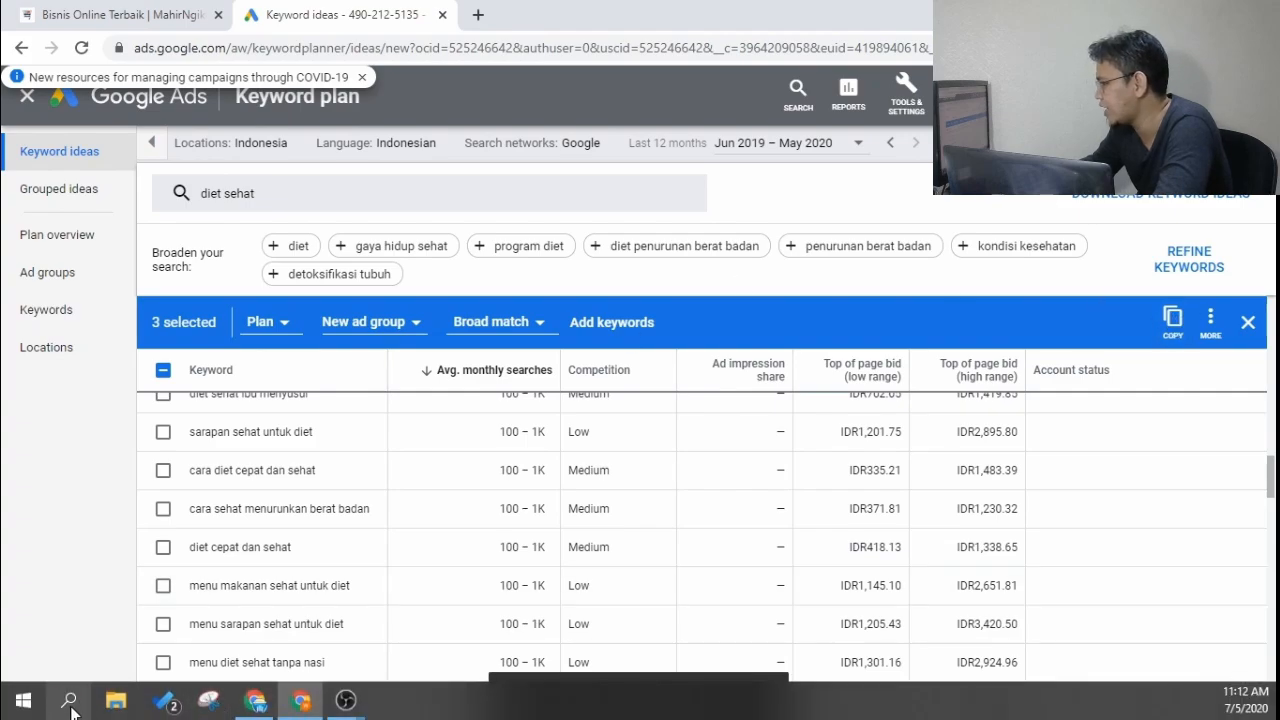
# Switch to Excel with a new blank workbook, maximize its window and select cell B2
pyautogui.click(71, 700)
pyautogui.write('exce')
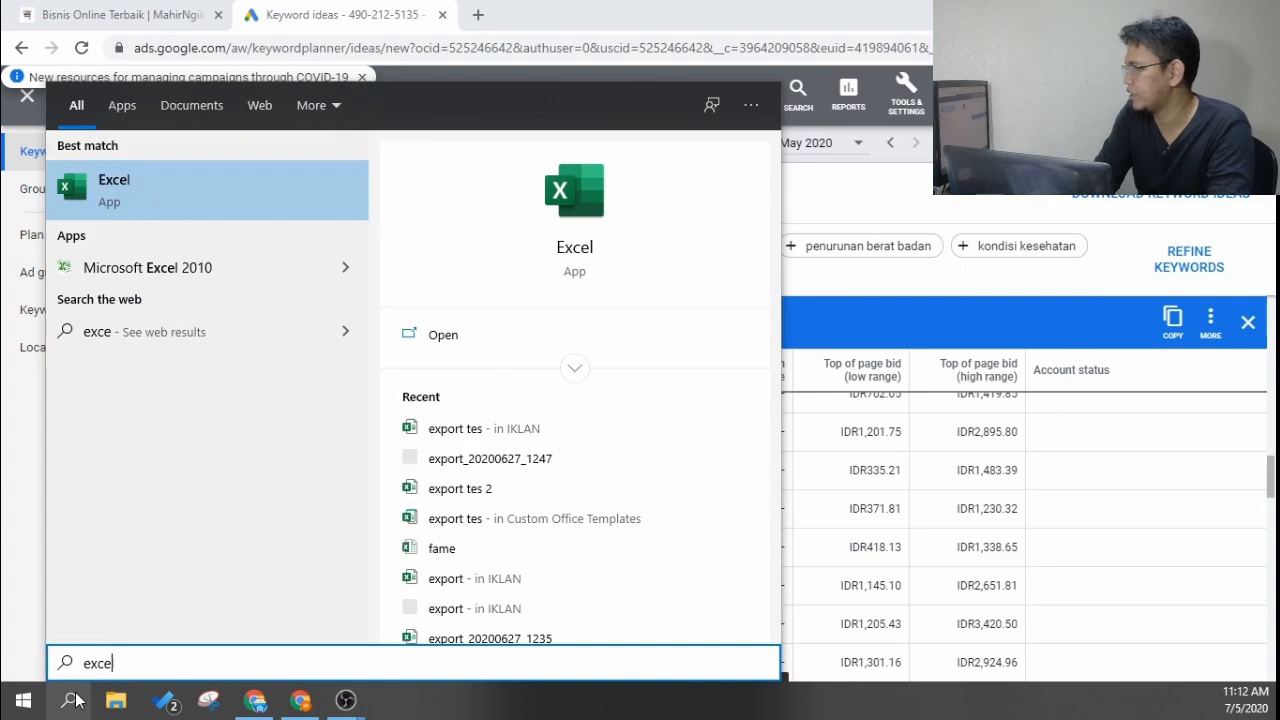
pyautogui.click(75, 700)
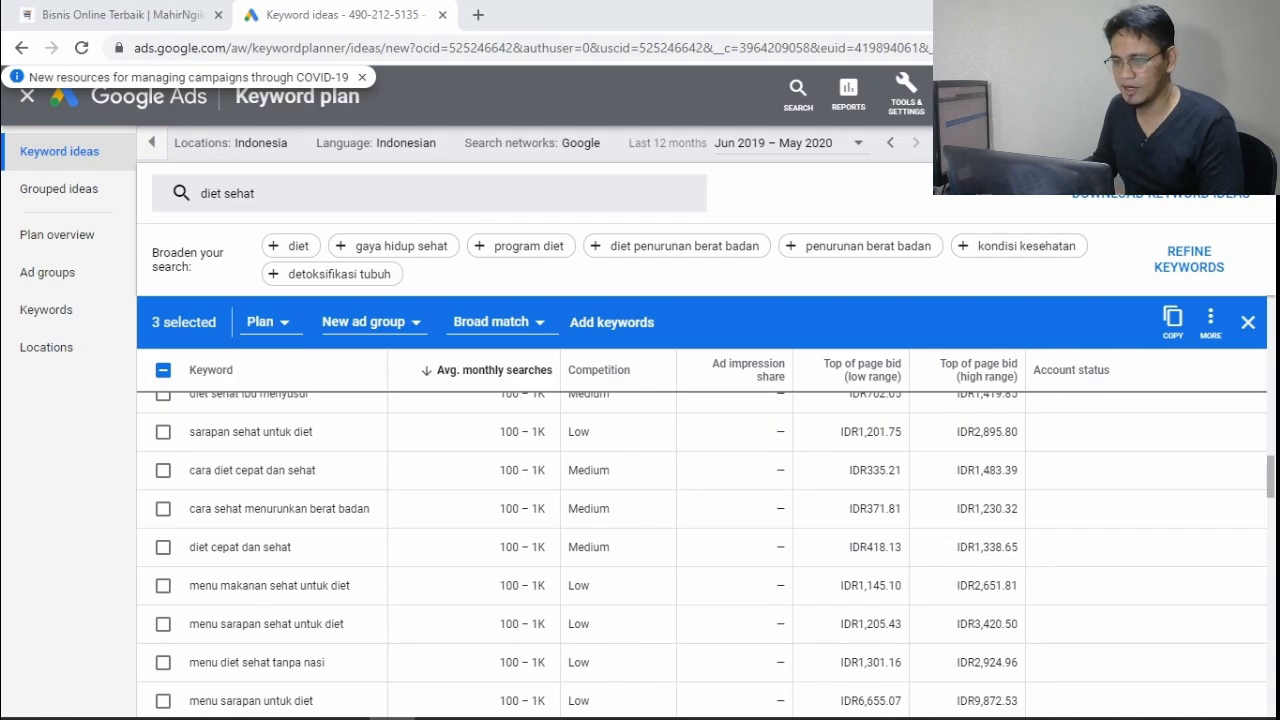
pyautogui.moveTo(0, 80); pyautogui.dragTo(863, 188)
pyautogui.doubleClick(863, 188)
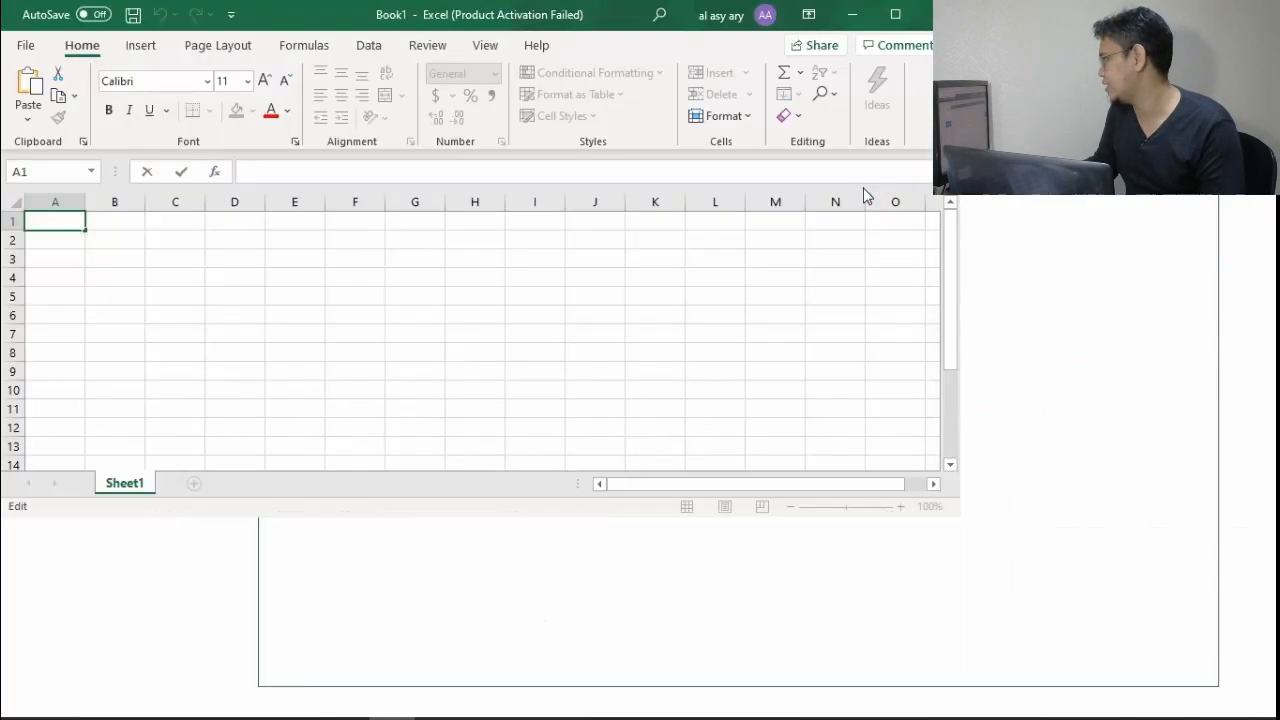
pyautogui.click(114, 243)
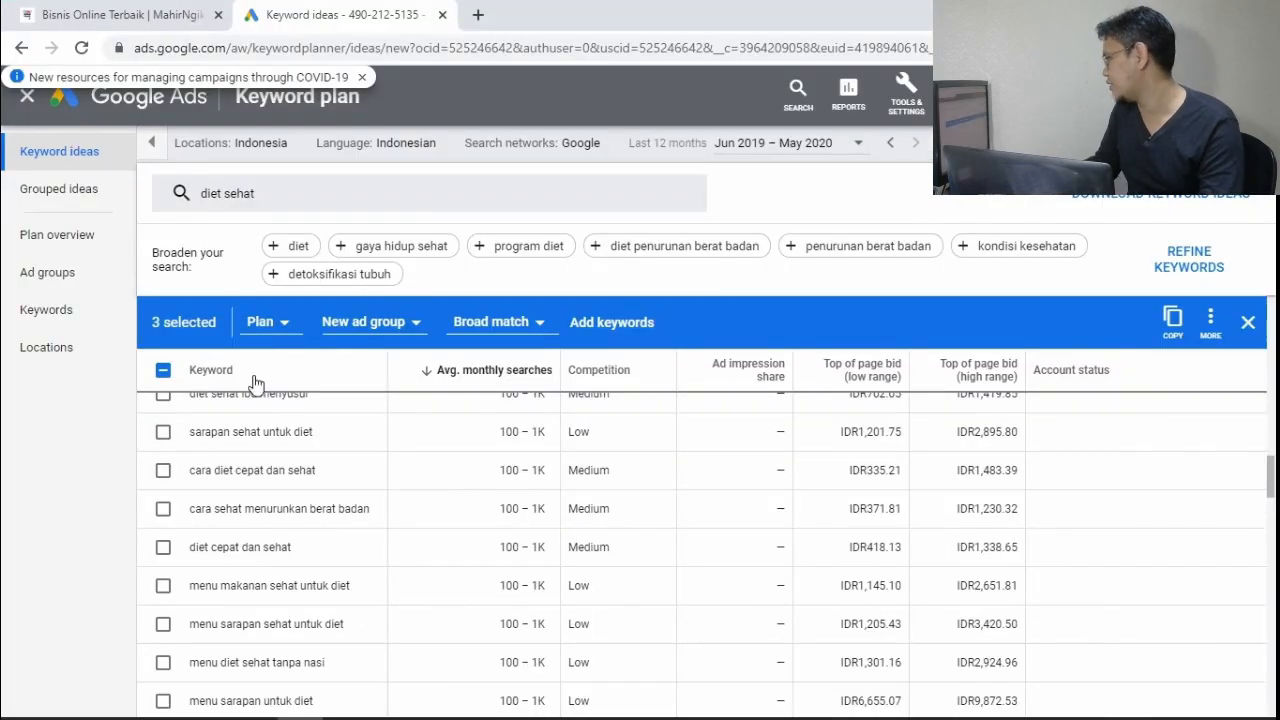
# Copy the three selected keywords from Keyword Planner into Excel starting at cell B2, and widen column B to fit them
pyautogui.click(1171, 317)
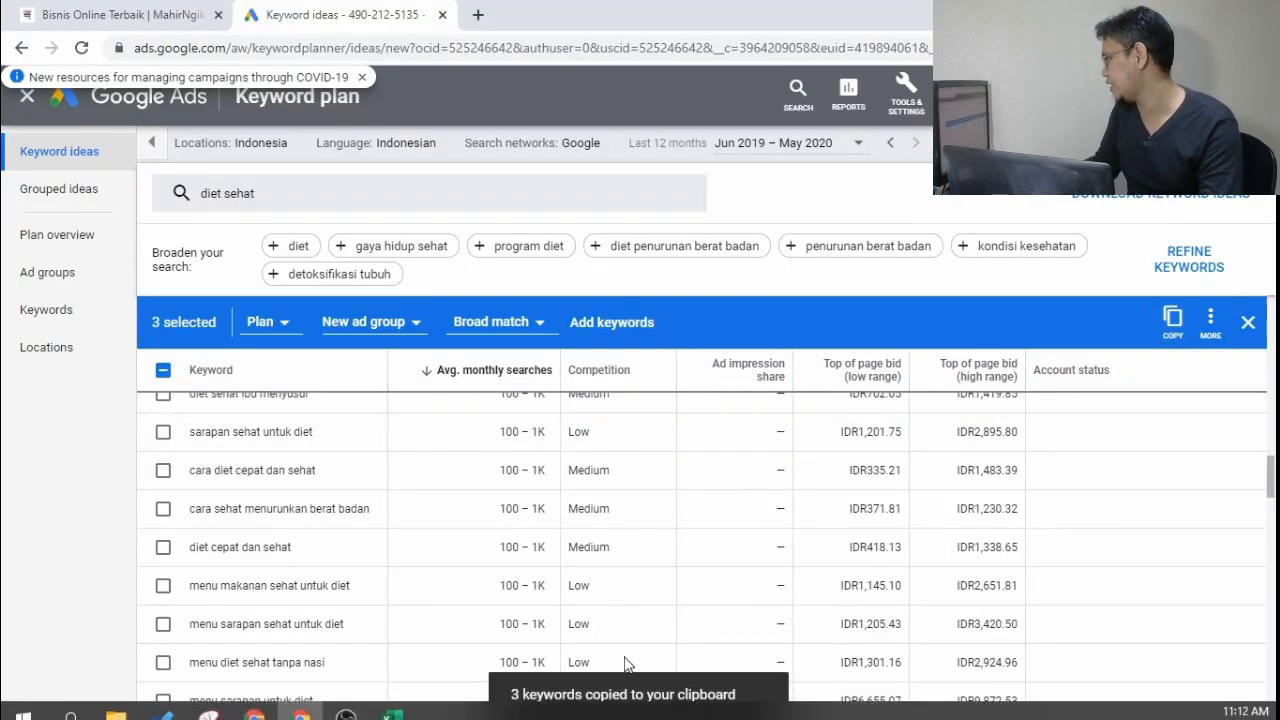
pyautogui.click(394, 698)
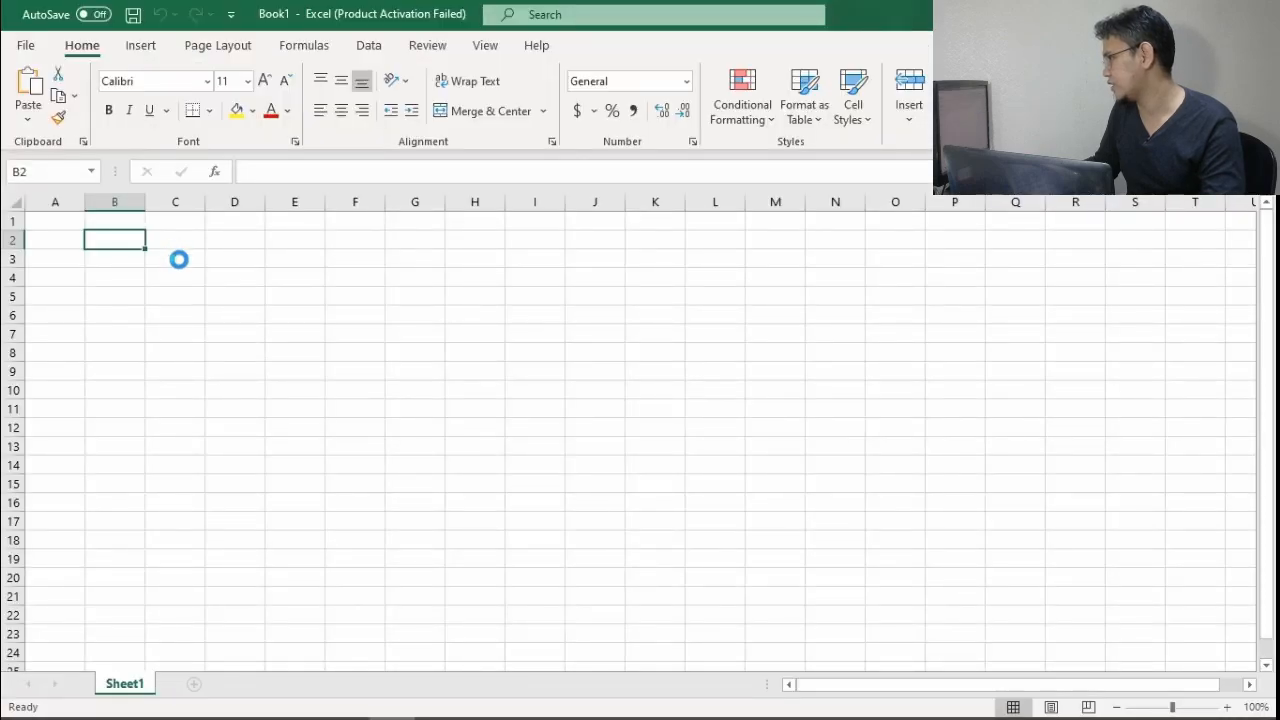
pyautogui.hotkey('ctrl', 'v')
pyautogui.moveTo(146, 206); pyautogui.dragTo(326, 206)
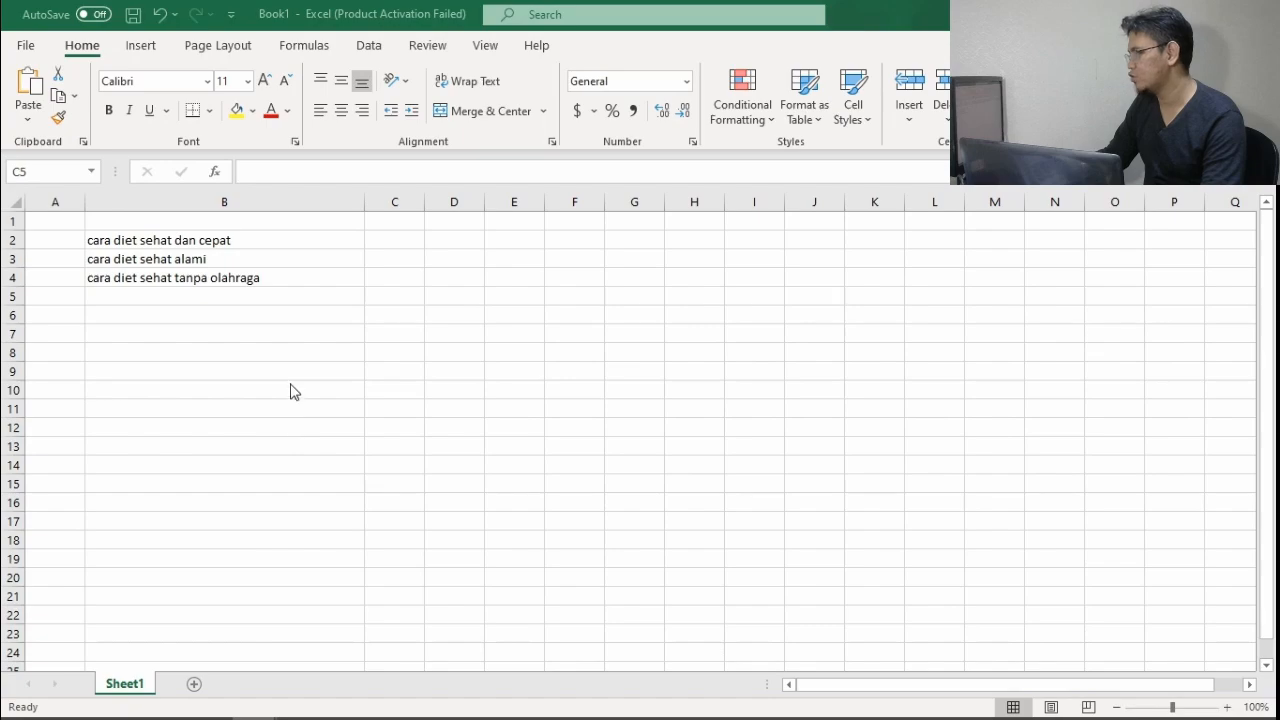
# Look over the three pasted keywords in cells B2 to B4
pyautogui.click(262, 255)
pyautogui.click(265, 240)
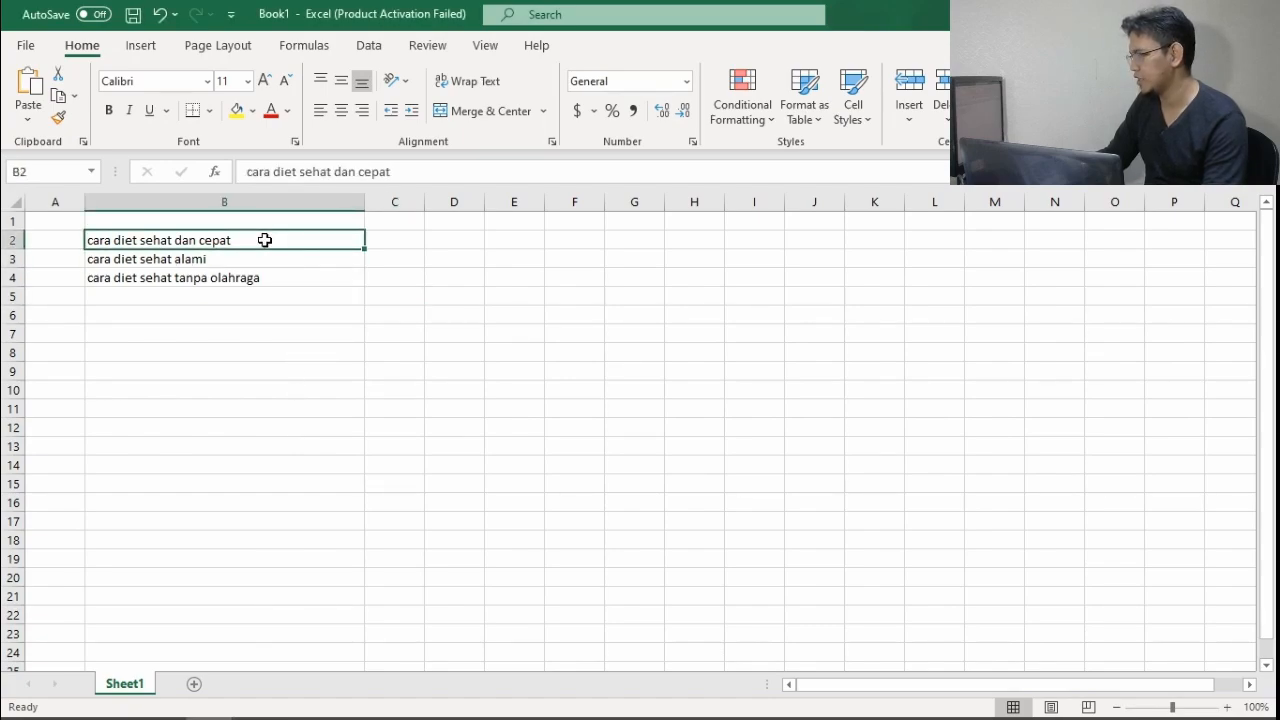
pyautogui.click(265, 257)
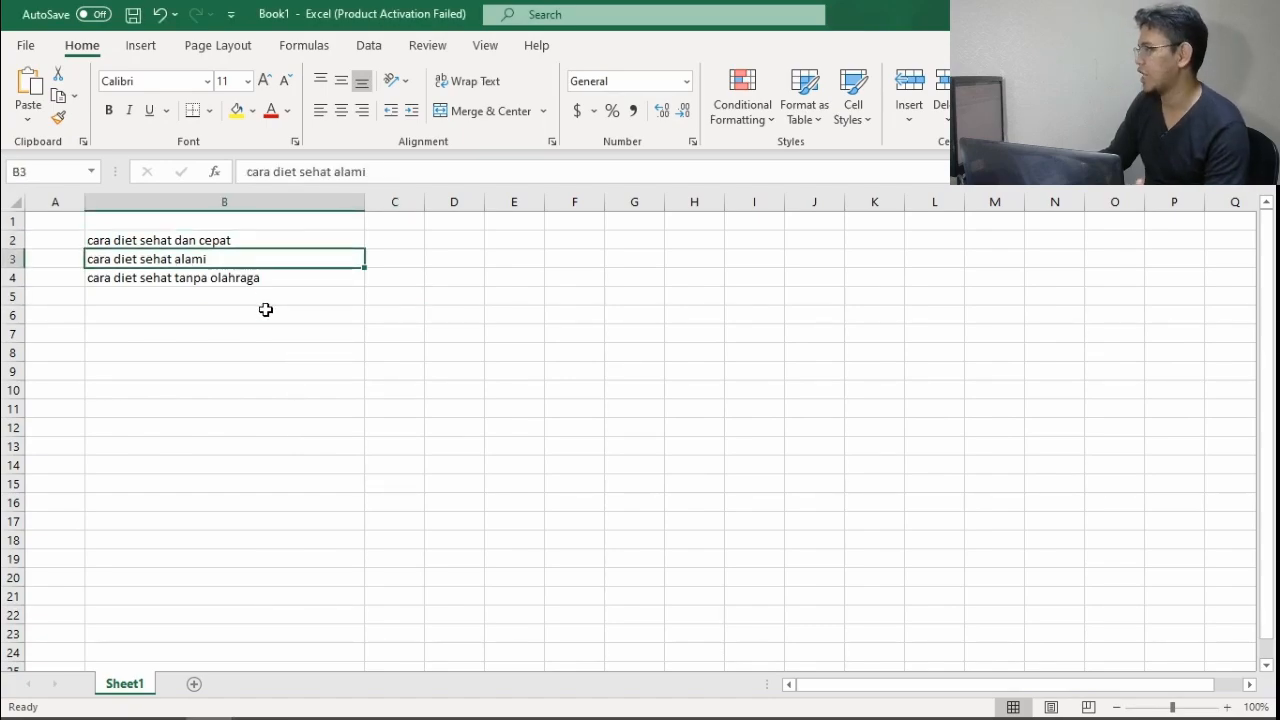
pyautogui.click(270, 280)
pyautogui.click(256, 316)
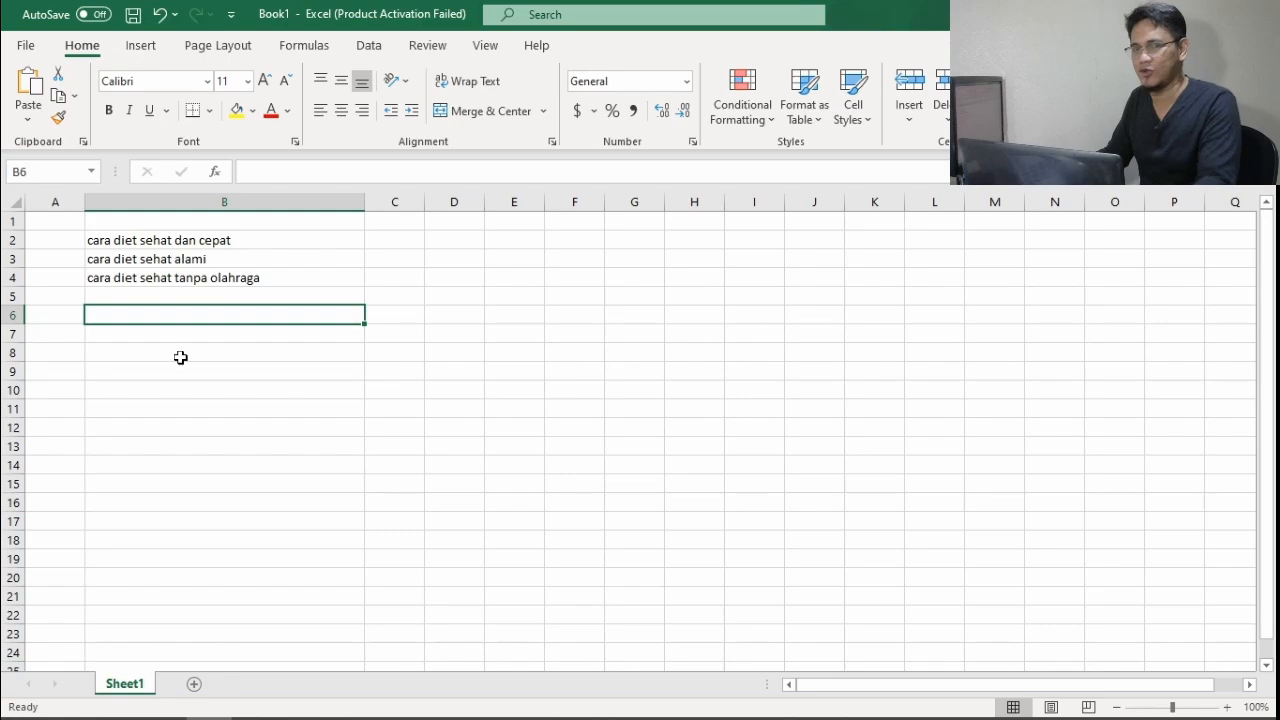
pyautogui.click(278, 247)
pyautogui.click(281, 228)
pyautogui.click(281, 253)
pyautogui.moveTo(287, 235); pyautogui.dragTo(280, 271)
pyautogui.click(300, 272)
pyautogui.click(514, 352)
pyautogui.click(218, 263)
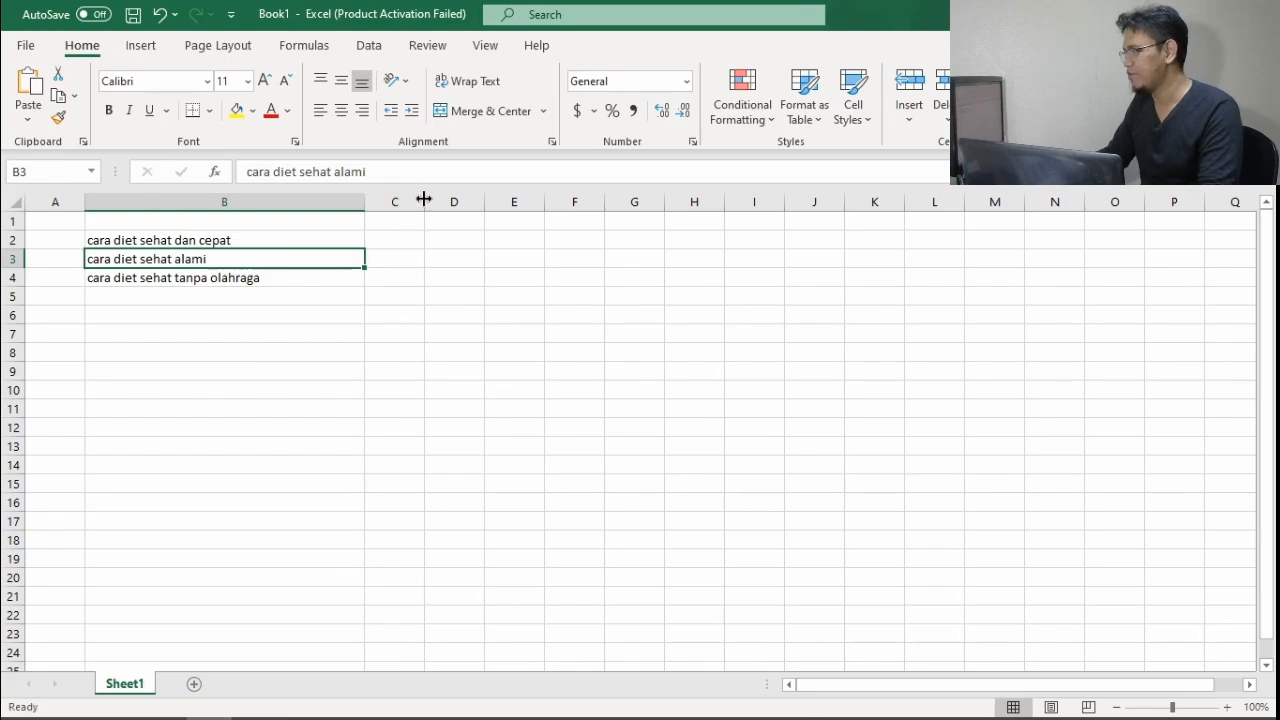
# Widen column C and duplicate the keyword list in B2:B4 to the blocks starting at B6 and B10
pyautogui.moveTo(423, 197); pyautogui.dragTo(437, 200)
pyautogui.moveTo(698, 252); pyautogui.dragTo(770, 250)
pyautogui.moveTo(303, 240); pyautogui.dragTo(297, 277)
pyautogui.hotkey('ctrl', 'c')
pyautogui.click(280, 315)
pyautogui.hotkey('ctrl', 'v')
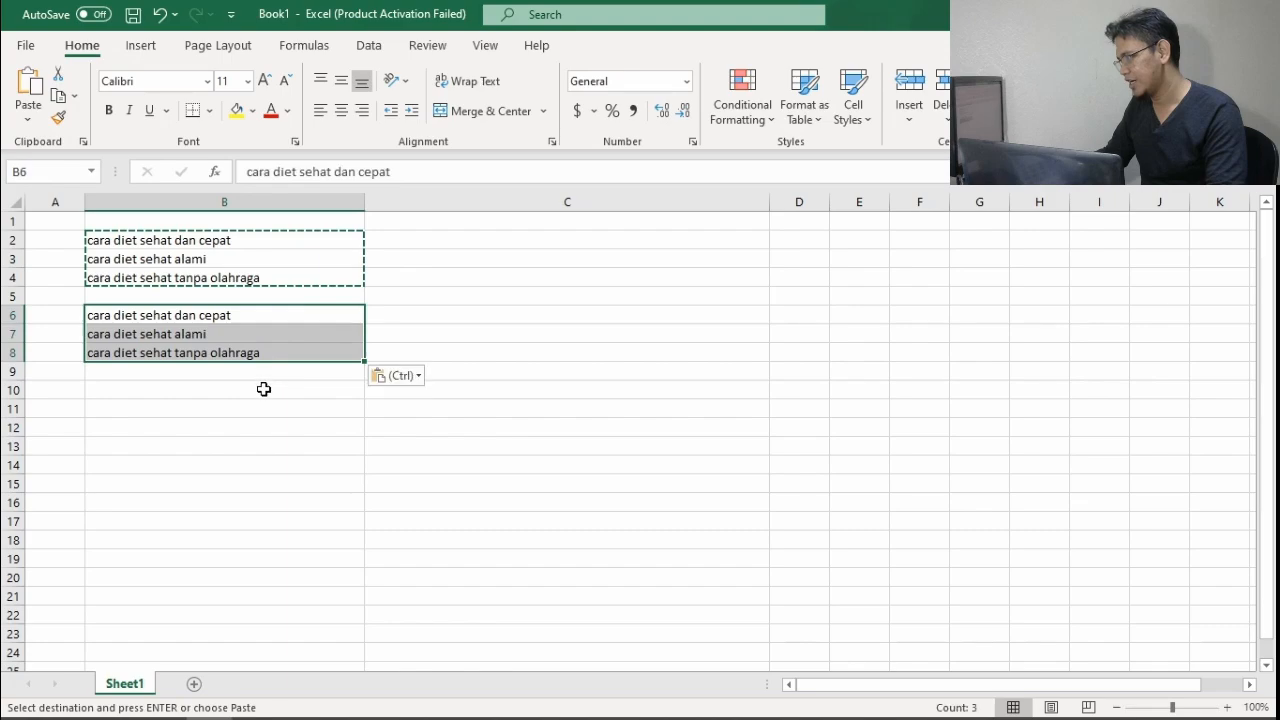
pyautogui.click(262, 392)
pyautogui.hotkey('ctrl', 'v')
pyautogui.click(443, 370)
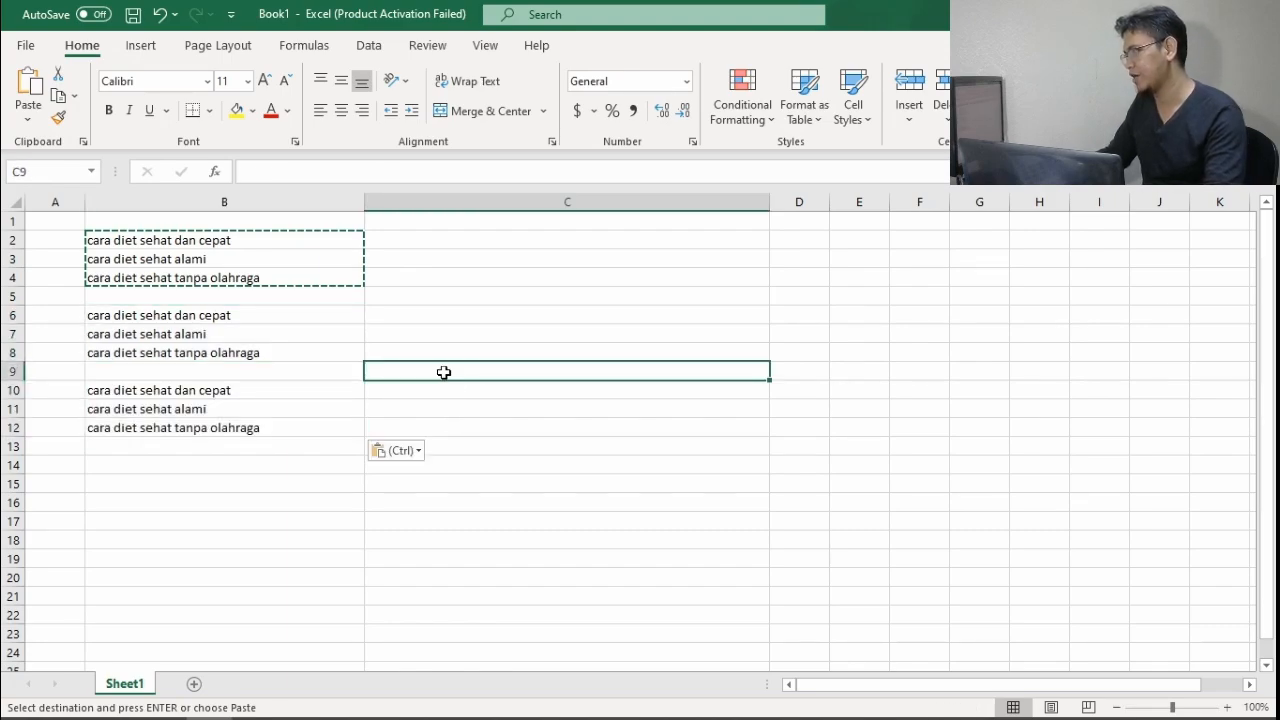
pyautogui.press('Escape')
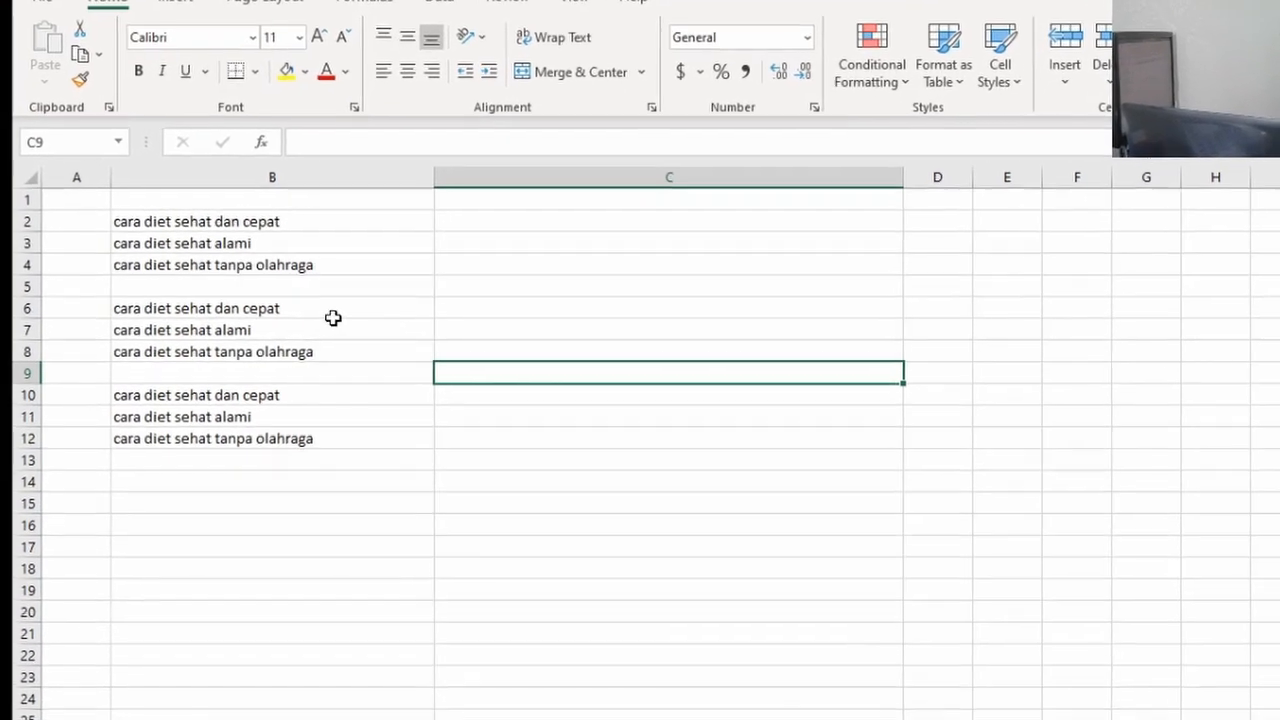
# Enclose "cara diet sehat dan cepat" in B6 in double quotation marks, with a leading apostrophe to keep it as text
pyautogui.click(227, 320)
pyautogui.click(337, 119)
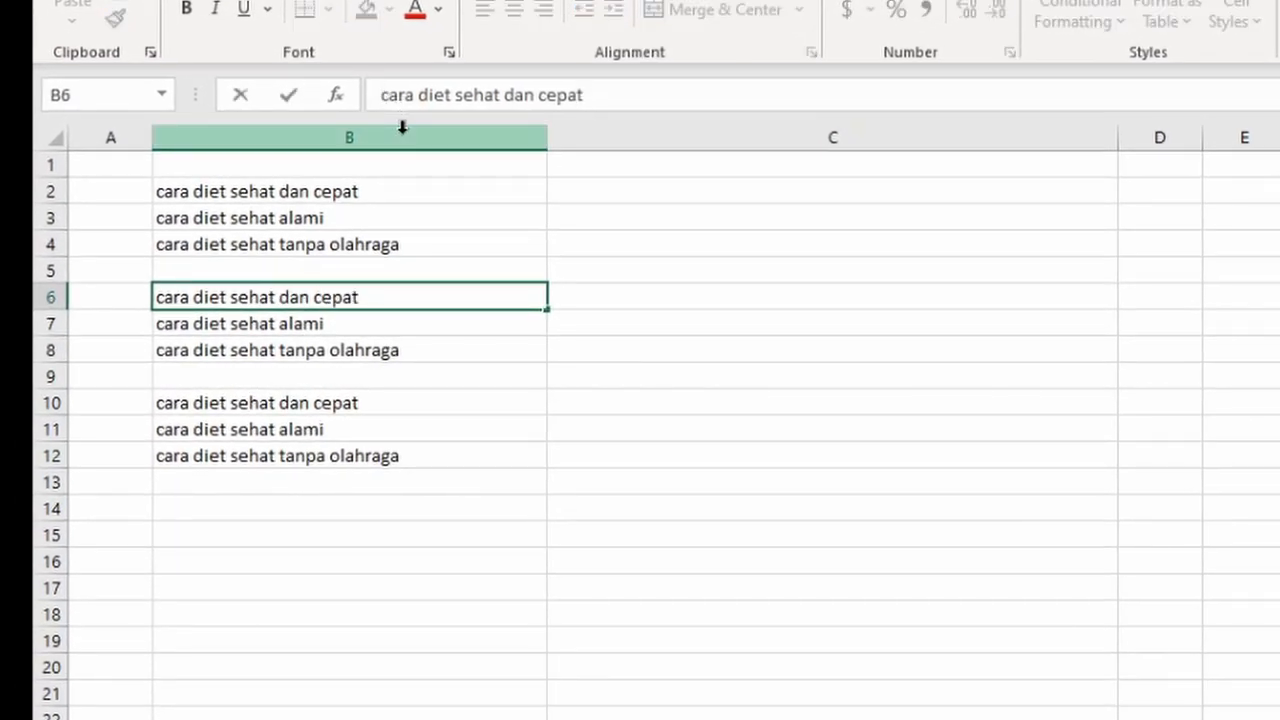
pyautogui.write('\'"')
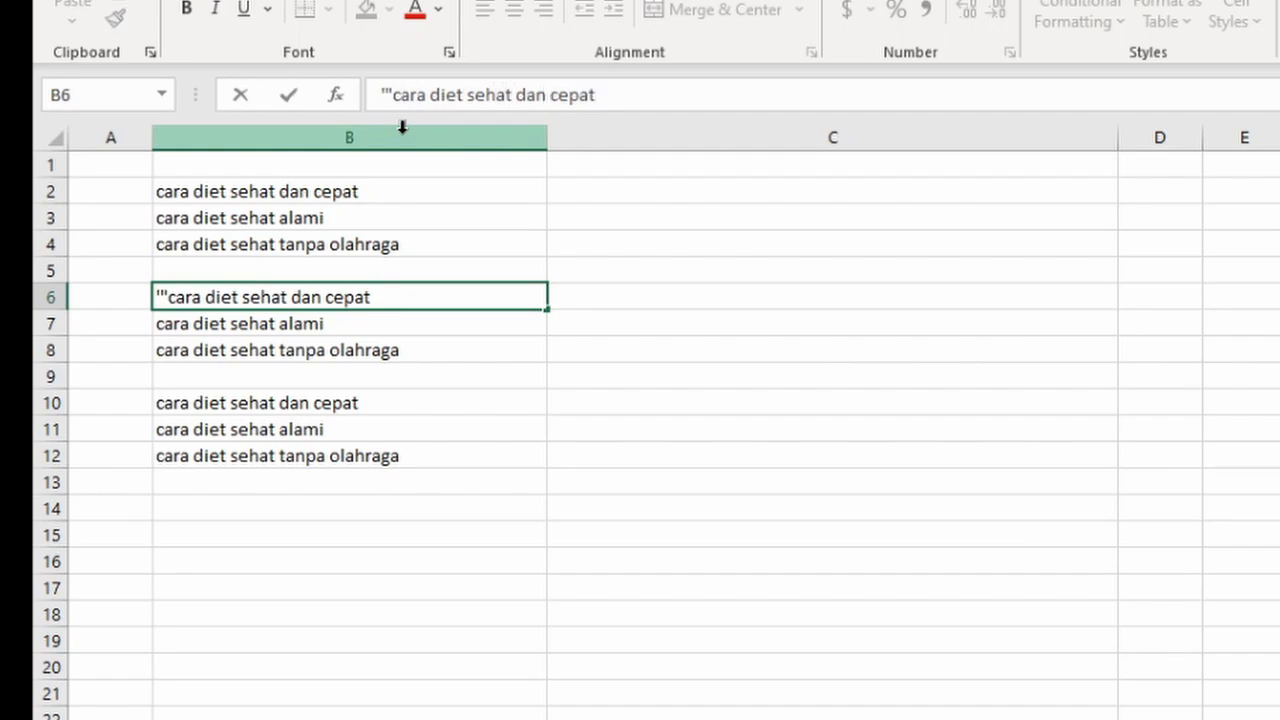
pyautogui.press('Return')
pyautogui.press('Up')
pyautogui.press('Down')
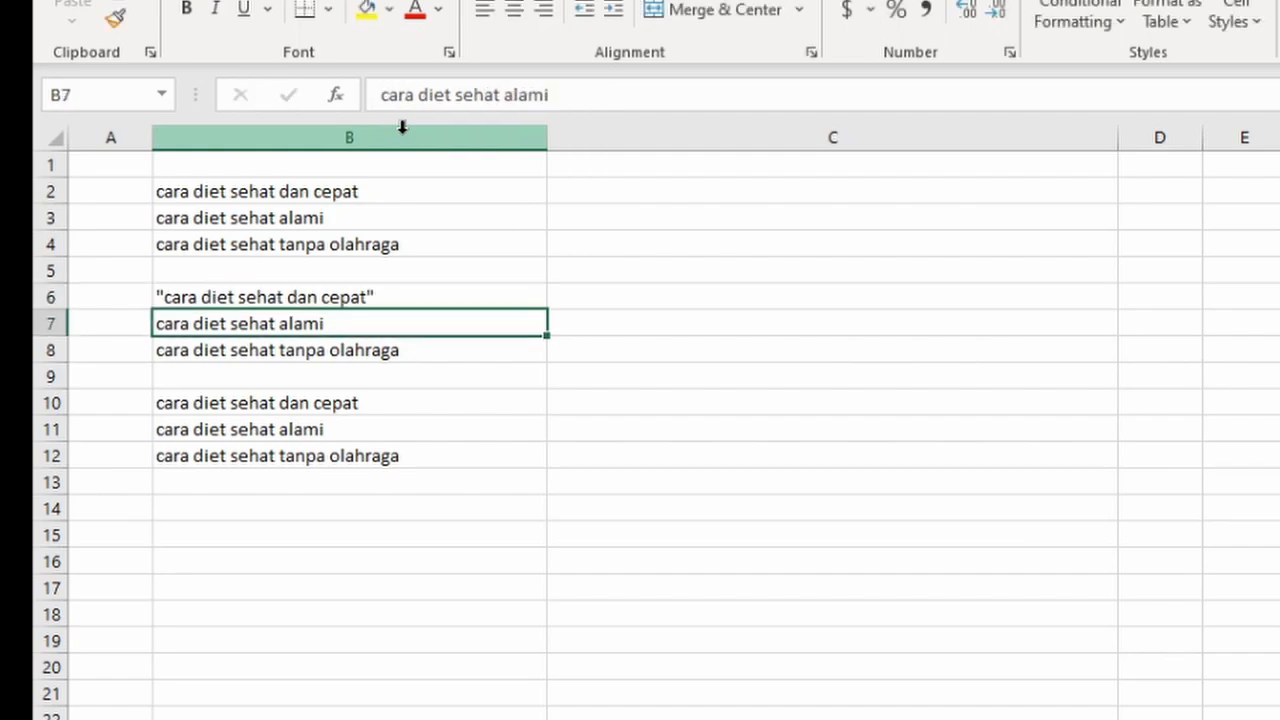
# Enclose "cara diet sehat alami" in B7 in double quotation marks, preceded by an apostrophe
pyautogui.press('F2')
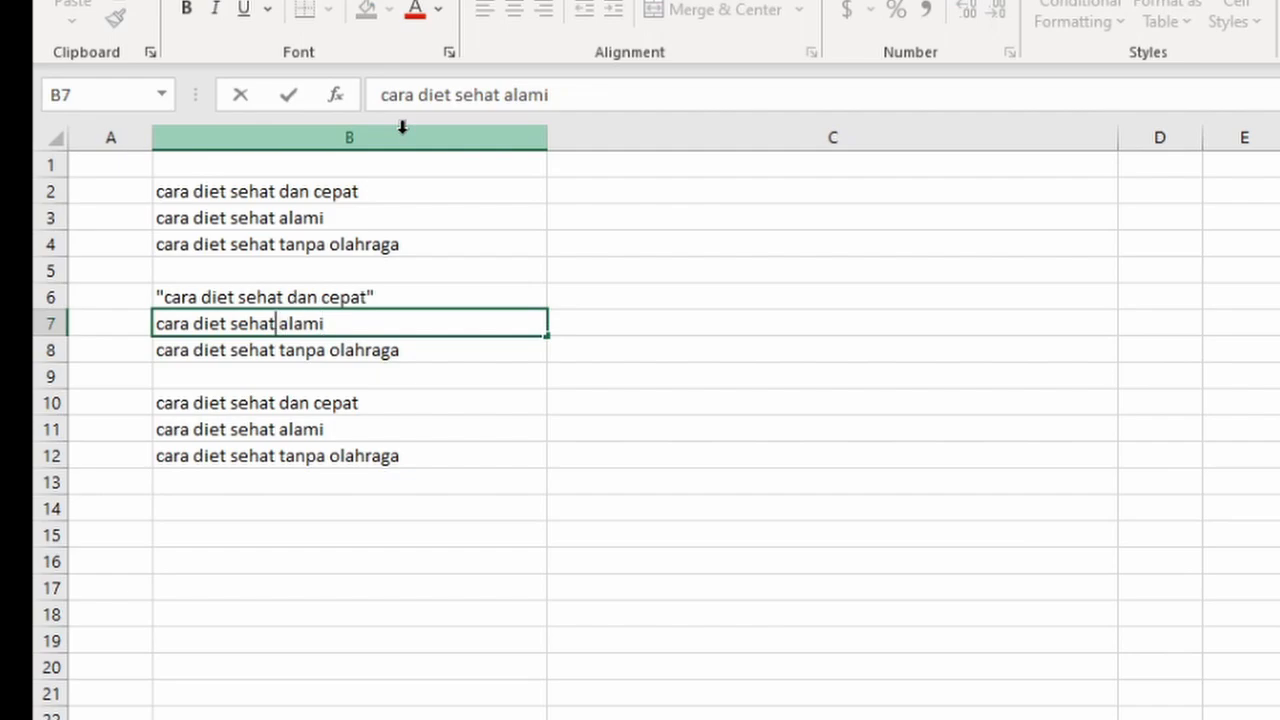
pyautogui.press('Home')
pyautogui.write('\'"')
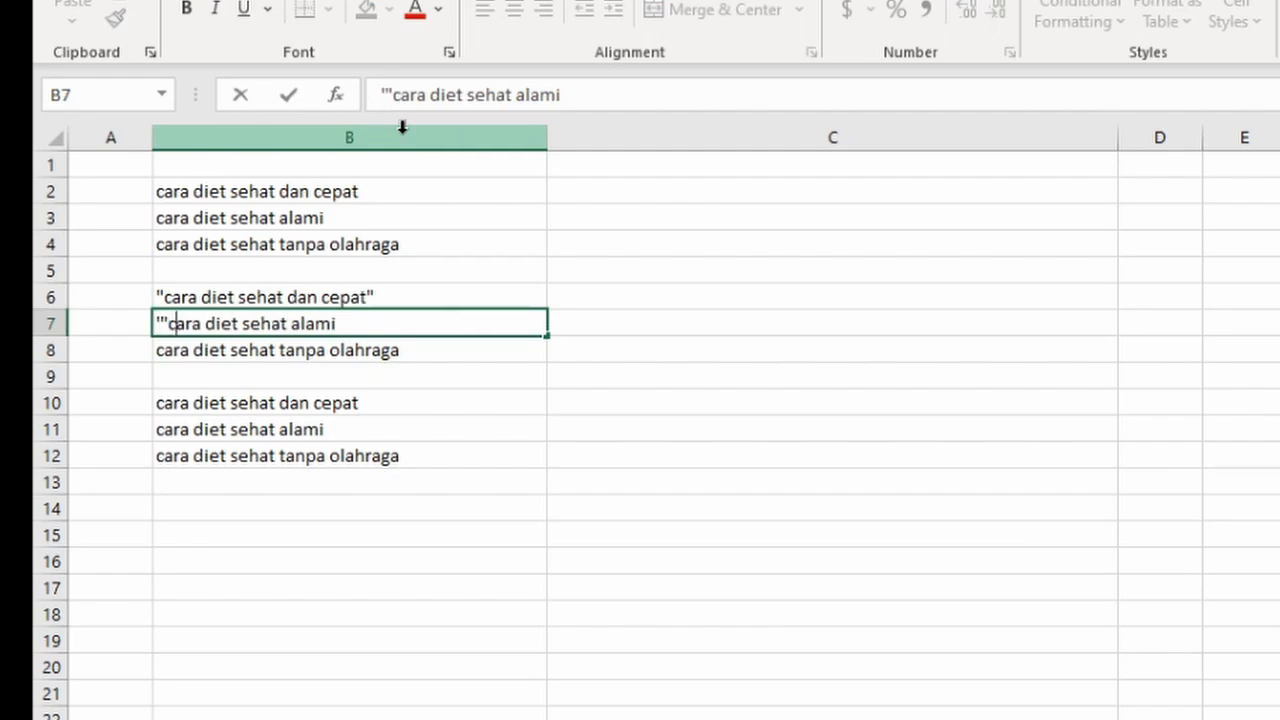
pyautogui.press('End')
pyautogui.write('"')
pyautogui.press('Return')
# Enclose "cara diet sehat tanpa olahraga" in B8 in double quotation marks, preceded by an apostrophe
pyautogui.press('F2')
pyautogui.press('Left')
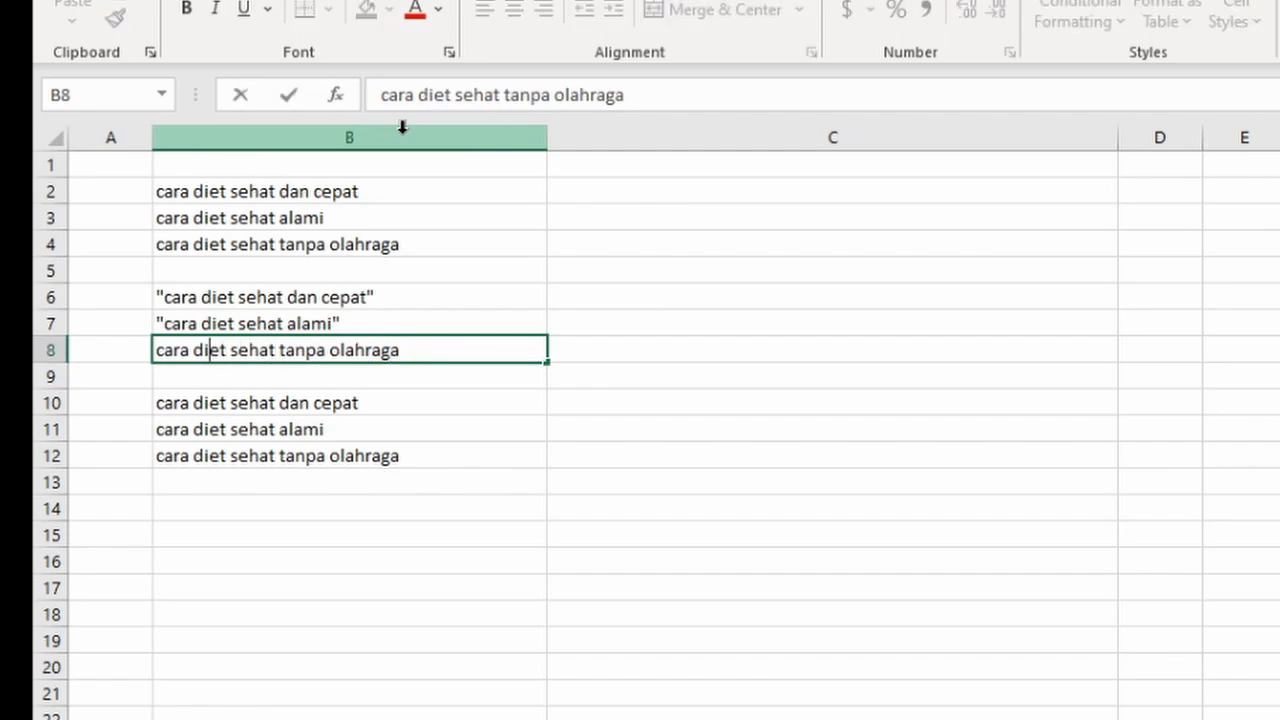
pyautogui.write('\'"')
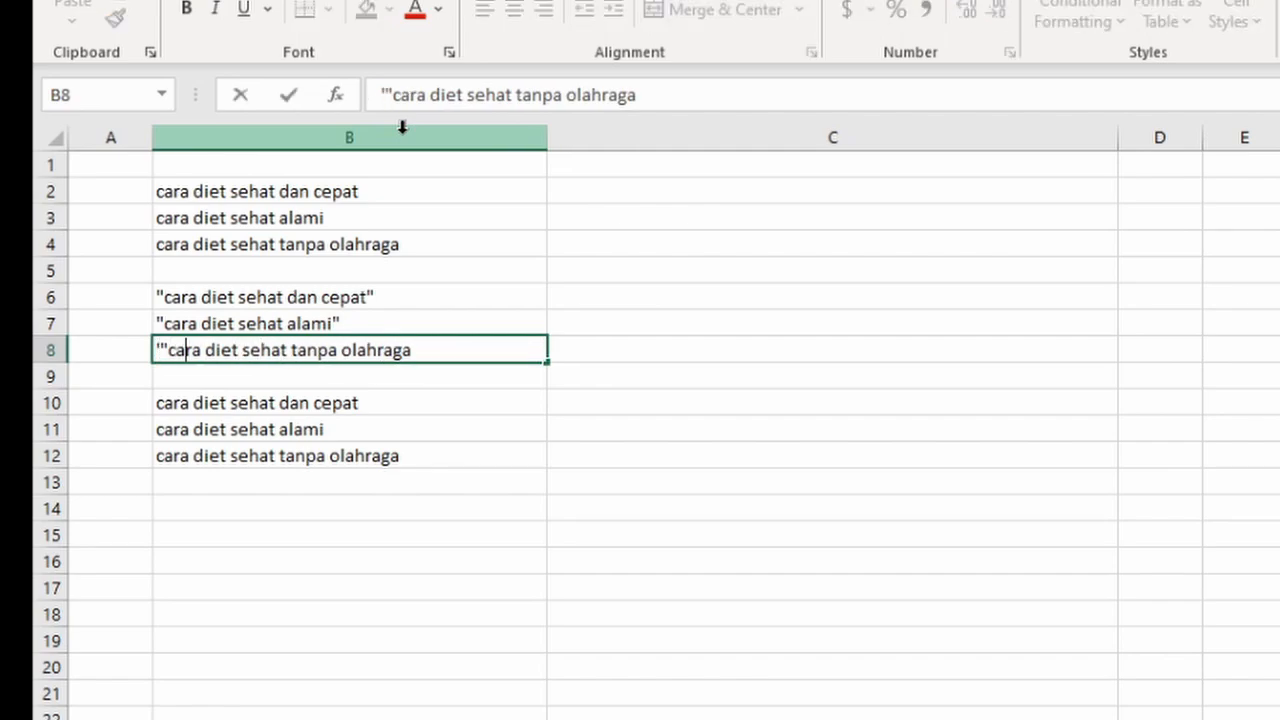
pyautogui.press('End')
pyautogui.write('"')
pyautogui.press('Return')
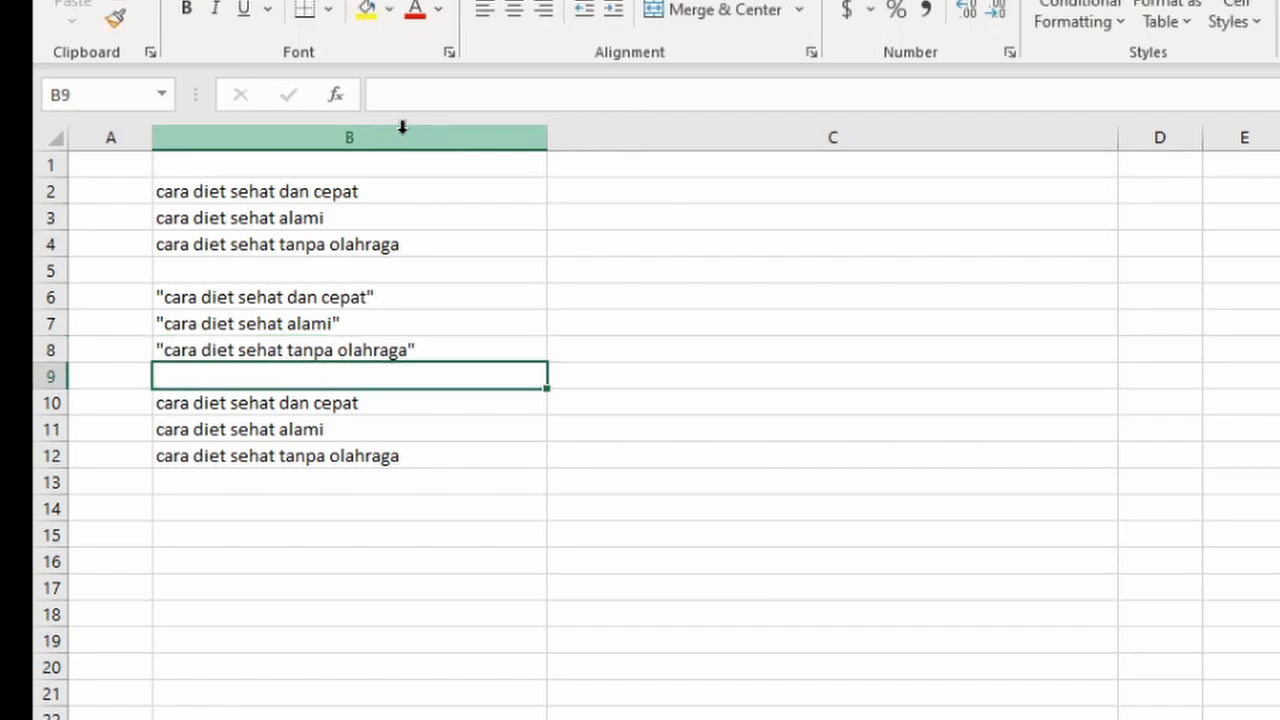
# Enclose "cara diet sehat dan cepat" in B10 in square brackets
pyautogui.press('Down')
pyautogui.press('F2')
pyautogui.press('Left')
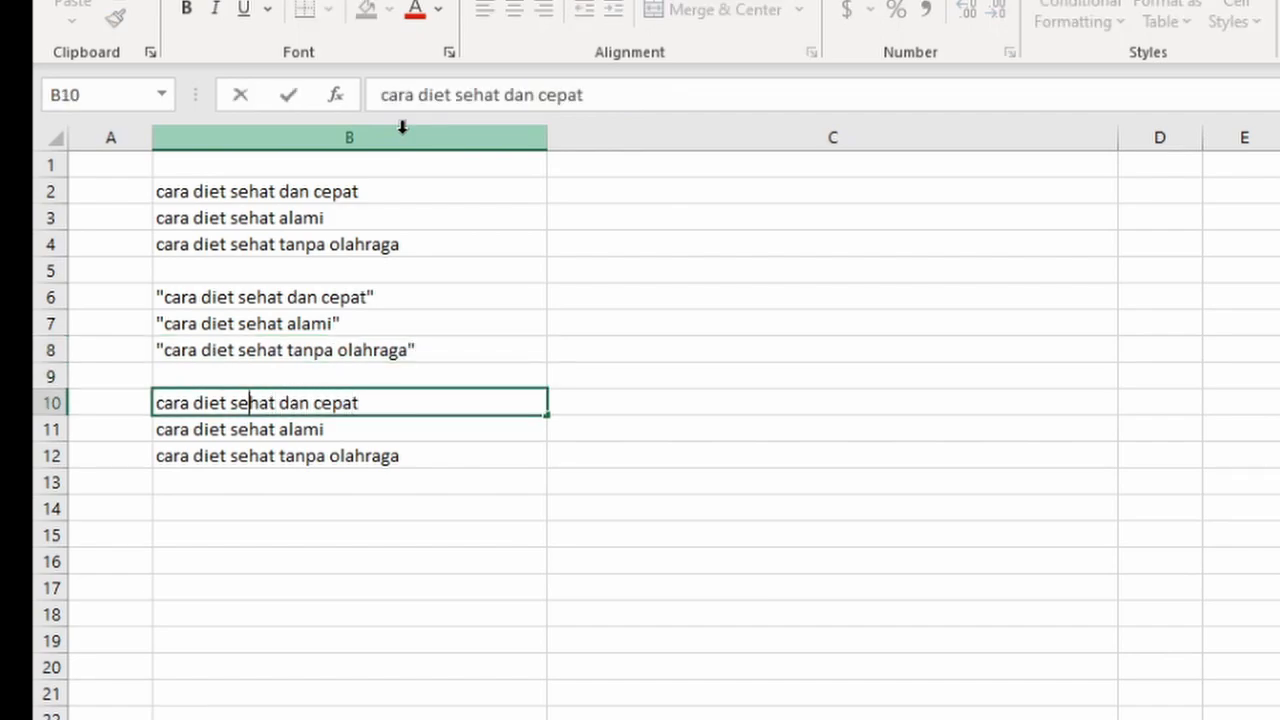
pyautogui.write('[')
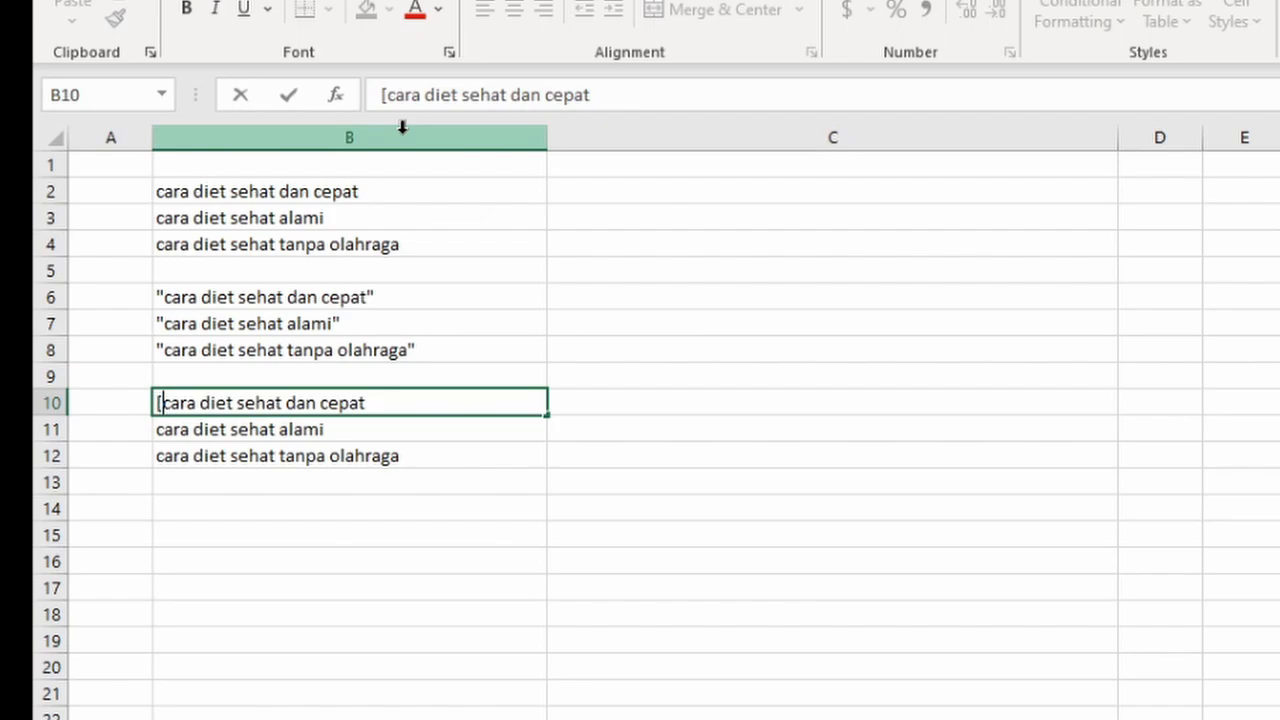
pyautogui.write(']')
pyautogui.press('Return')
# Enclose "cara diet sehat alami" in B11 in square brackets
pyautogui.press('F2')
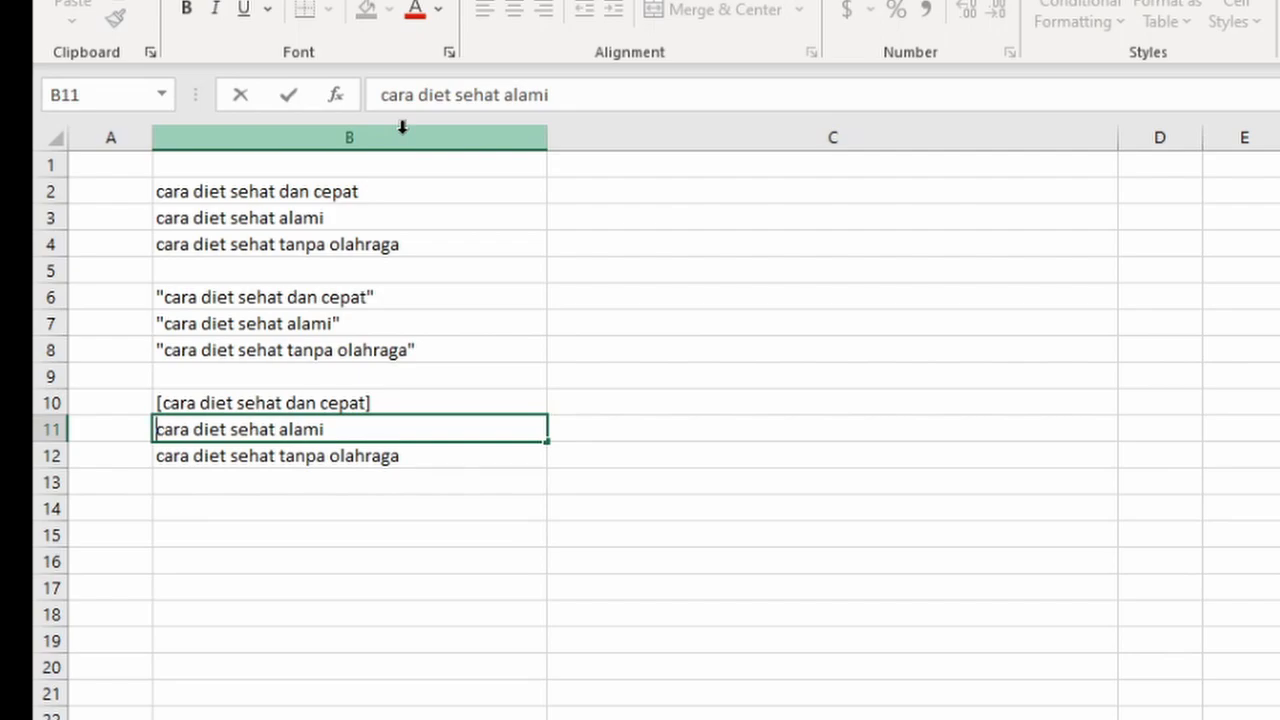
pyautogui.write('[')
pyautogui.press('Right')
pyautogui.press('Right')
pyautogui.press('Right')
pyautogui.press('Right')
pyautogui.press('Right')
pyautogui.press('Right')
pyautogui.press('Right')
pyautogui.press('Right')
pyautogui.press('Right')
pyautogui.press('Right')
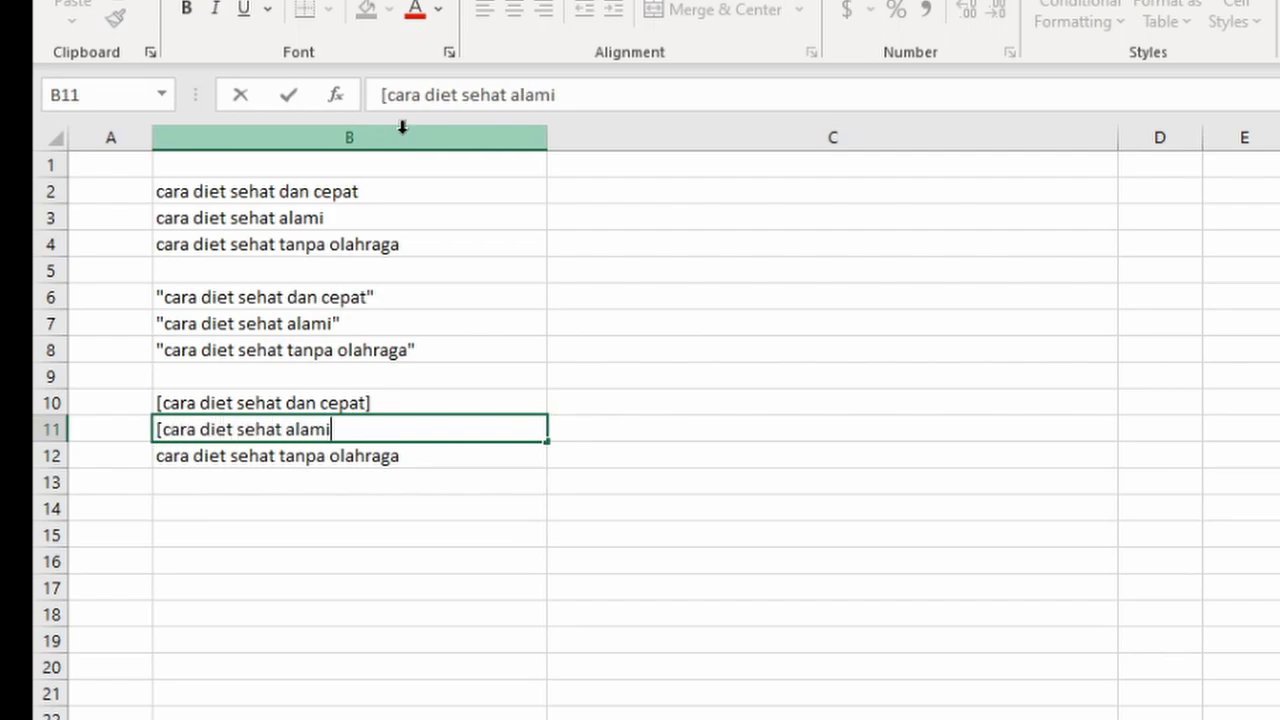
pyautogui.write(']')
pyautogui.press('Return')
# Enclose "cara diet sehat tanpa olahraga" in B12 in square brackets
pyautogui.press('F2')
pyautogui.press('Left')
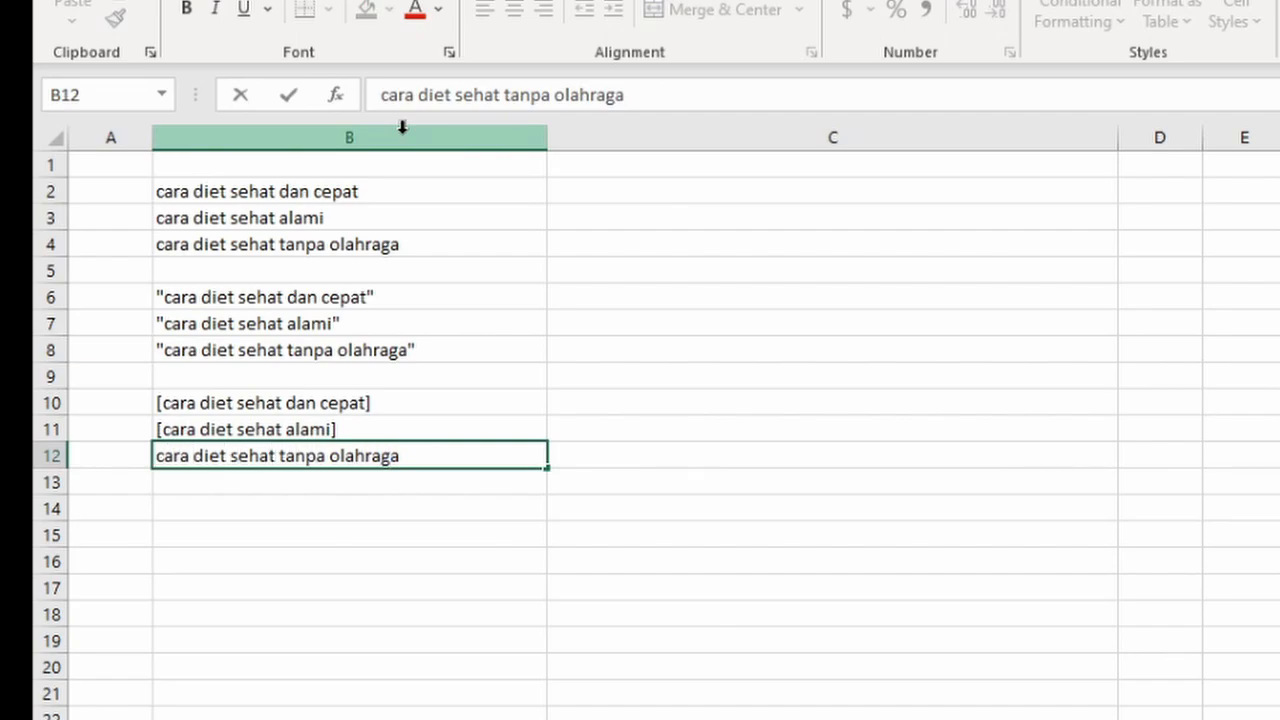
pyautogui.write('[')
pyautogui.press('Right')
pyautogui.press('Right')
pyautogui.press('Right')
pyautogui.press('Right')
pyautogui.press('Right')
pyautogui.press('Right')
pyautogui.press('Right')
pyautogui.press('Right')
pyautogui.press('Right')
pyautogui.press('Right')
pyautogui.press('Right')
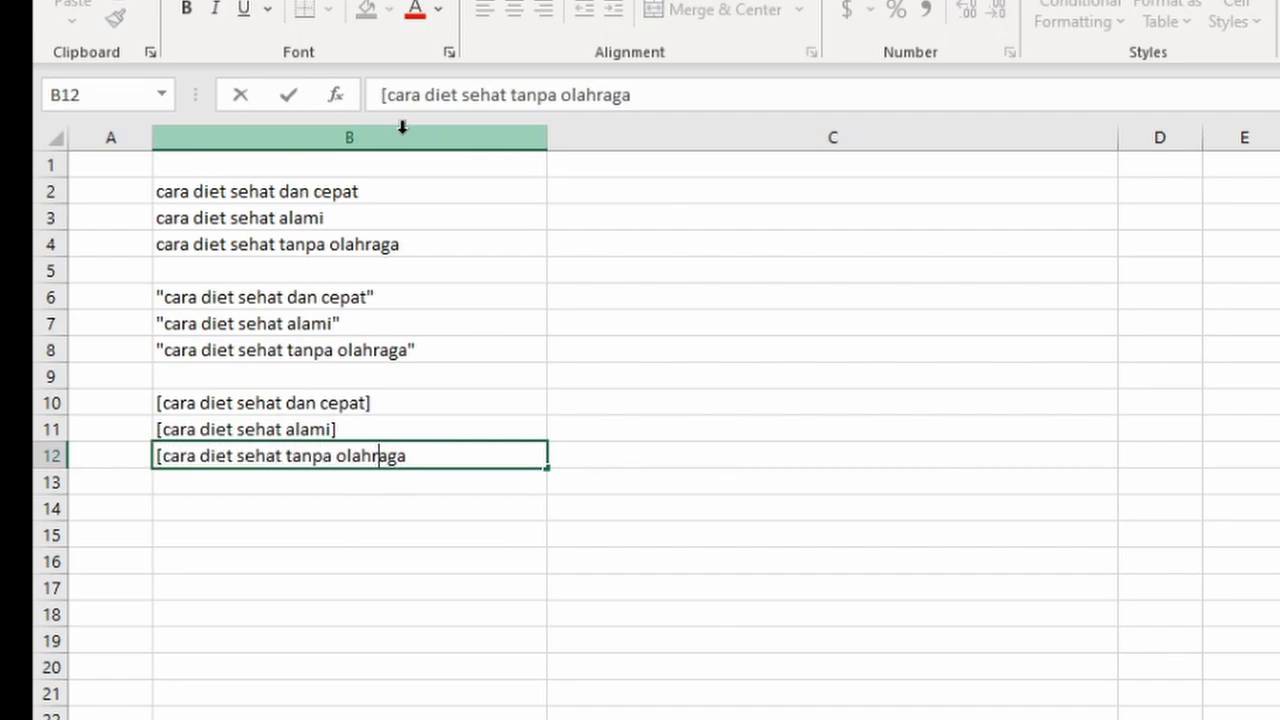
pyautogui.write(']')
pyautogui.press('Return')
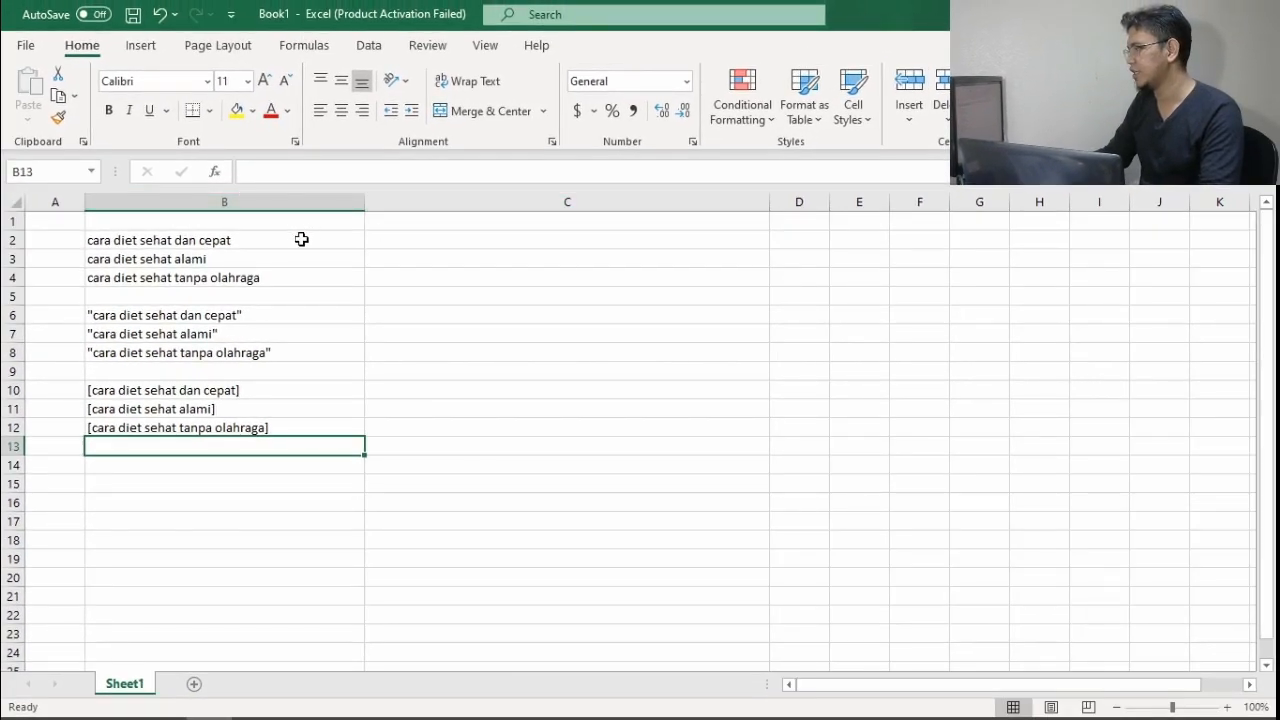
pyautogui.moveTo(347, 225); pyautogui.dragTo(311, 420)
pyautogui.click(394, 320)
pyautogui.click(541, 420)
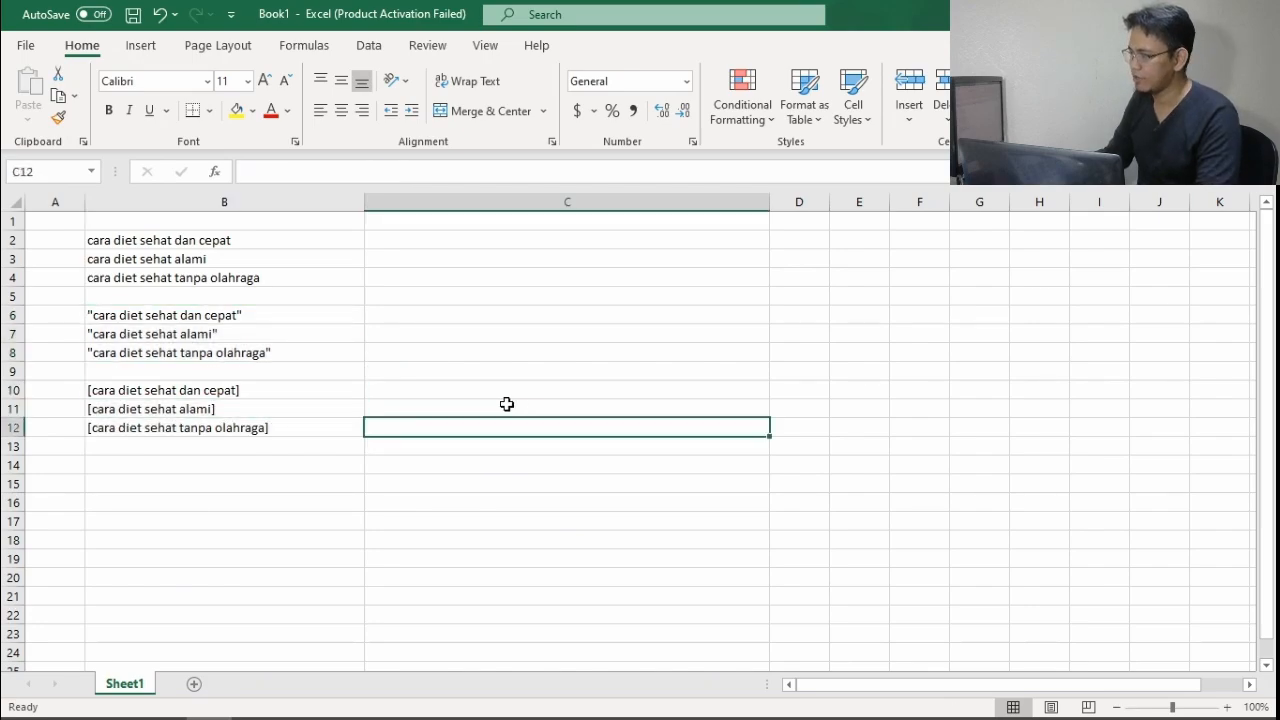
# Delete rows 2 to 4 holding the plain, unquoted keywords
pyautogui.moveTo(12, 240); pyautogui.dragTo(14, 282)
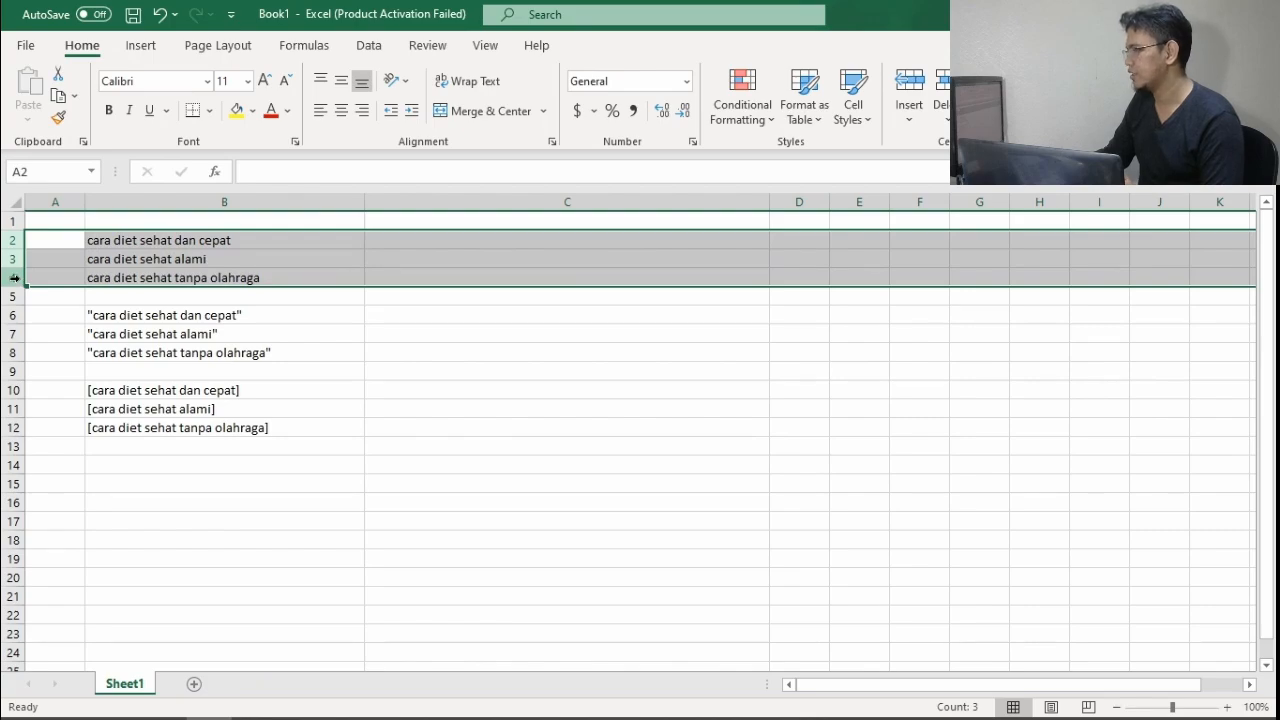
pyautogui.rightClick(14, 279)
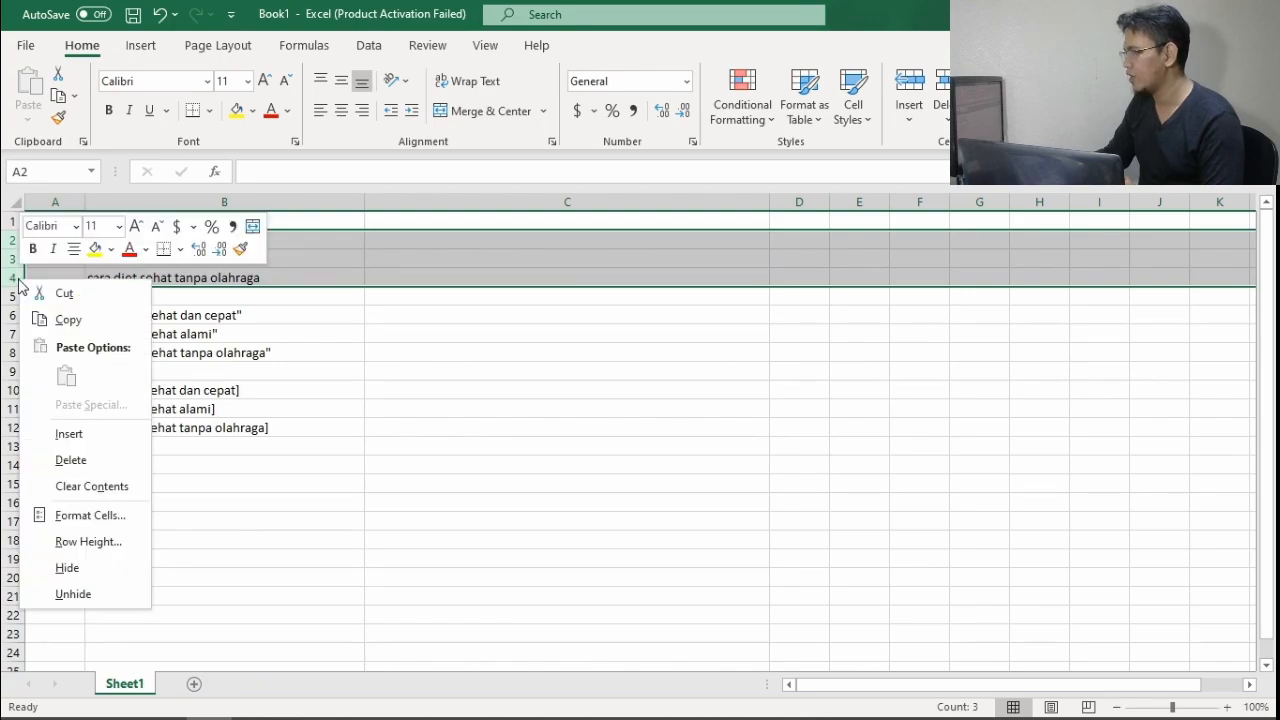
pyautogui.click(70, 460)
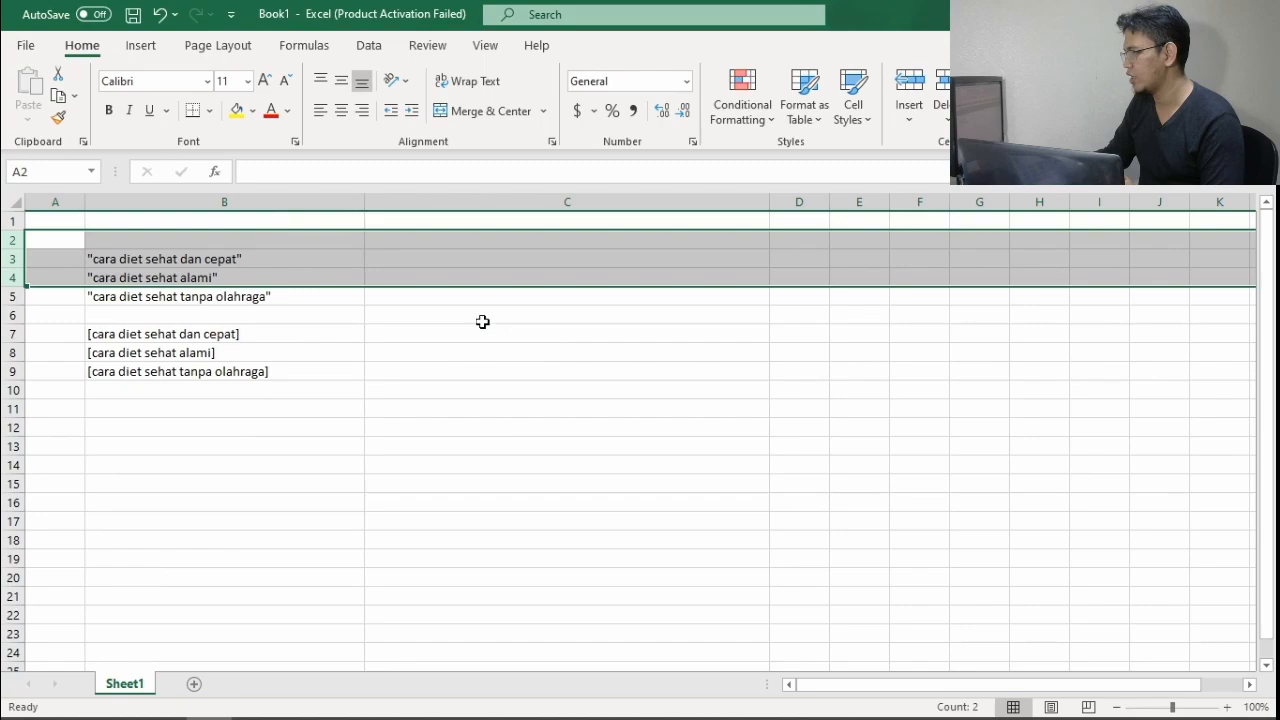
pyautogui.click(526, 322)
pyautogui.moveTo(183, 252); pyautogui.dragTo(250, 505)
pyautogui.click(553, 514)
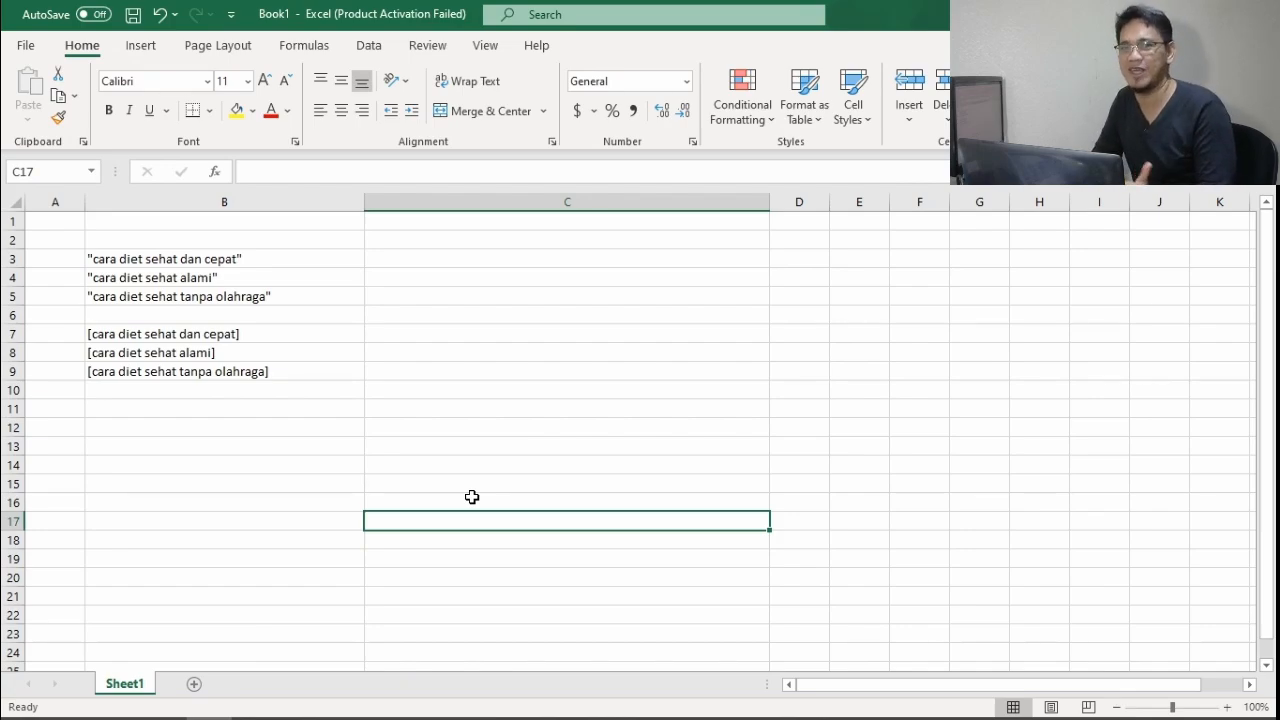
# Switch to Google Ads in the browser and start a new campaign without a goal's guidance
pyautogui.click(250, 718)
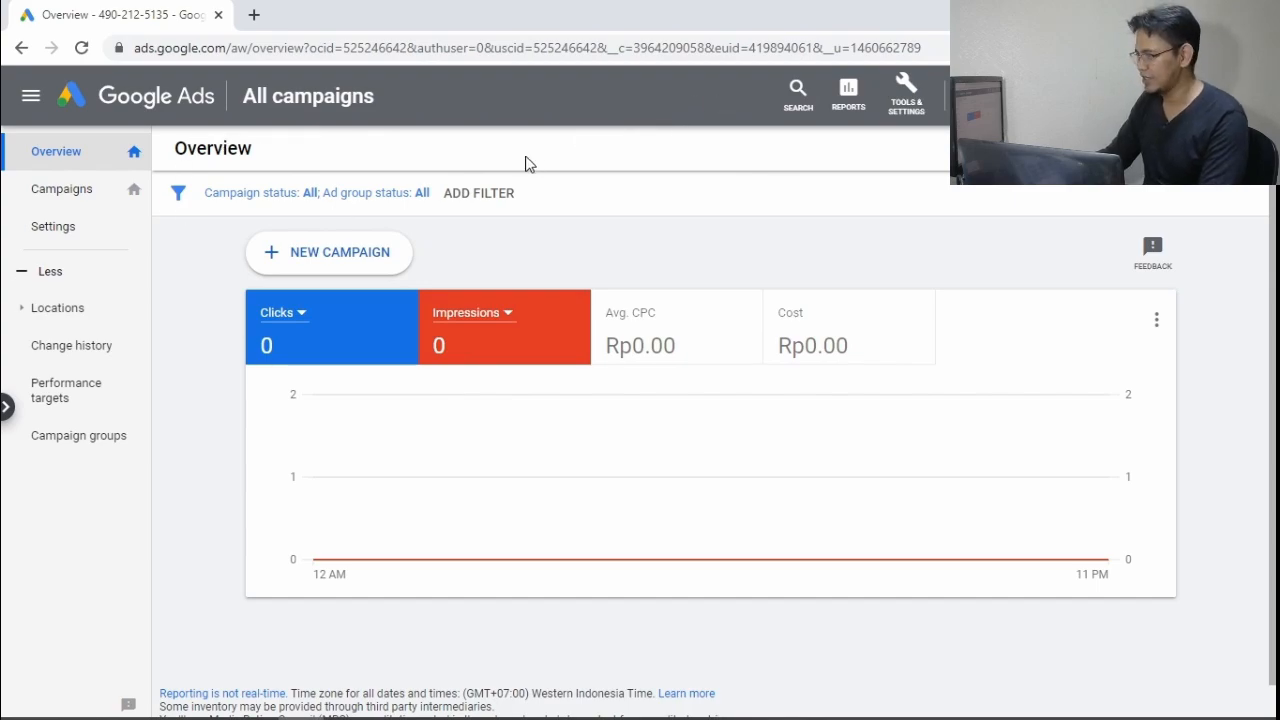
pyautogui.click(278, 263)
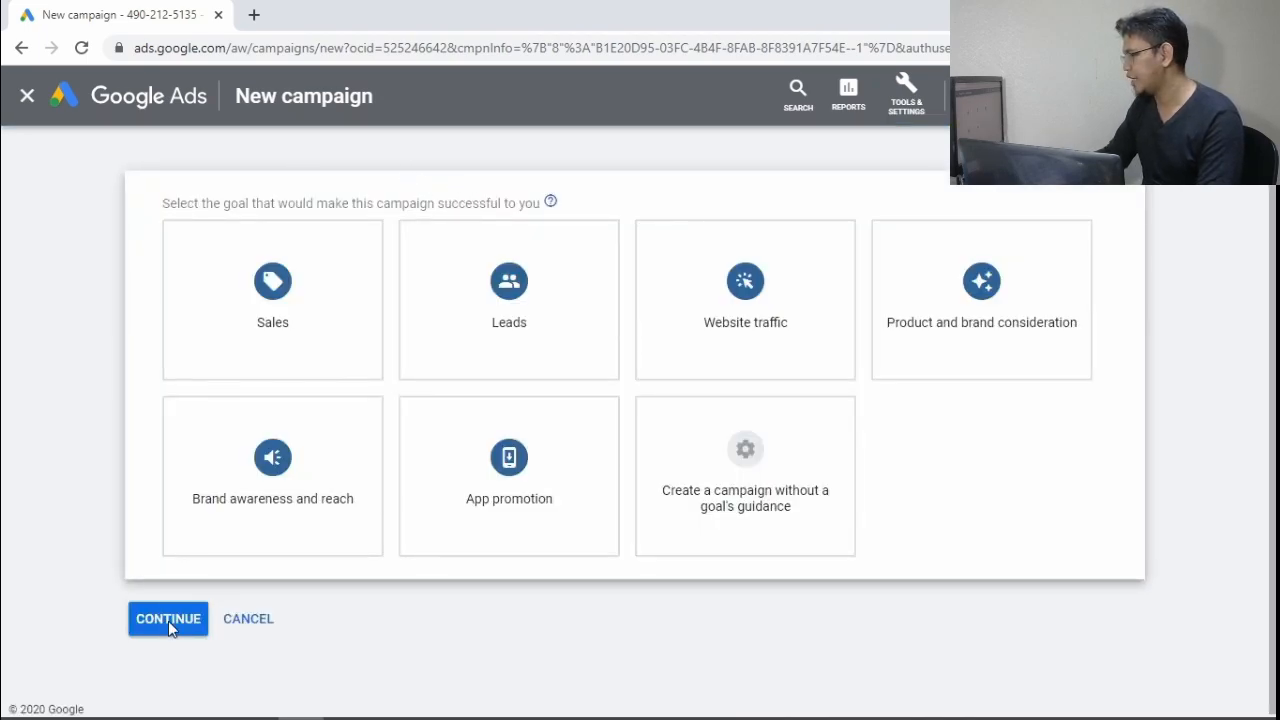
pyautogui.click(685, 230)
pyautogui.click(749, 478)
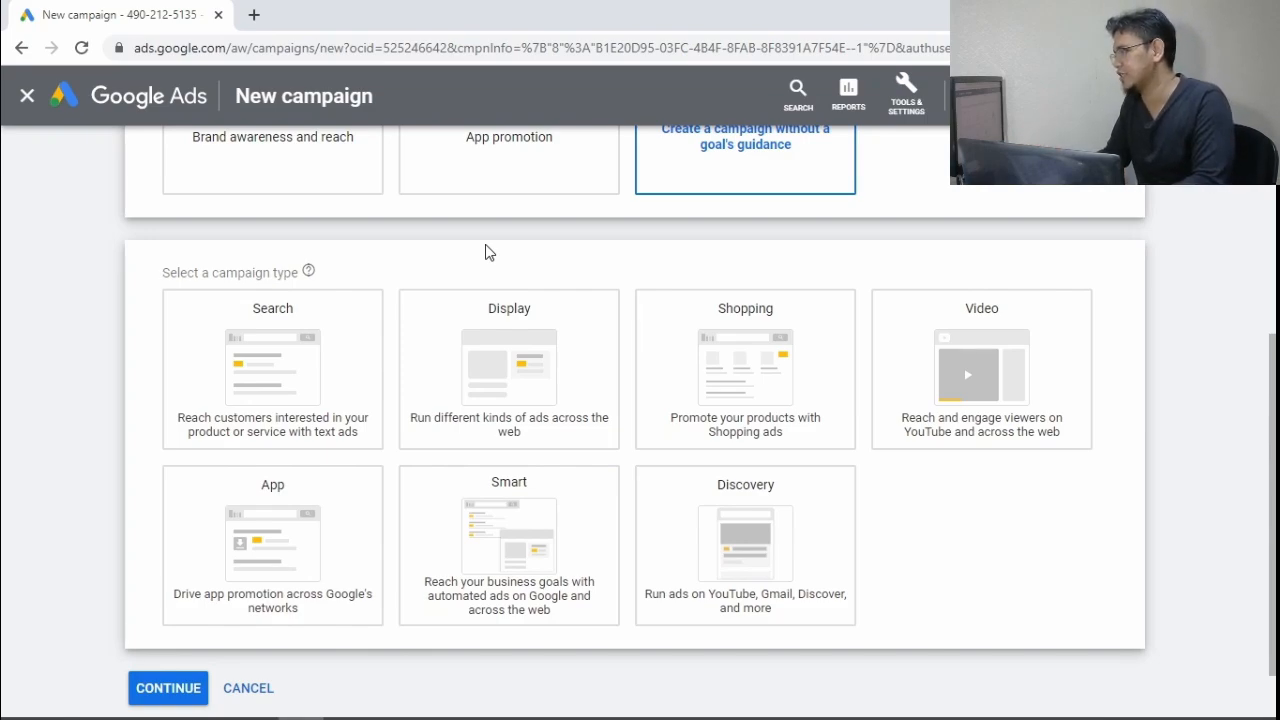
# Choose Search as the campaign type and Website visits as the desired result
pyautogui.click(288, 364)
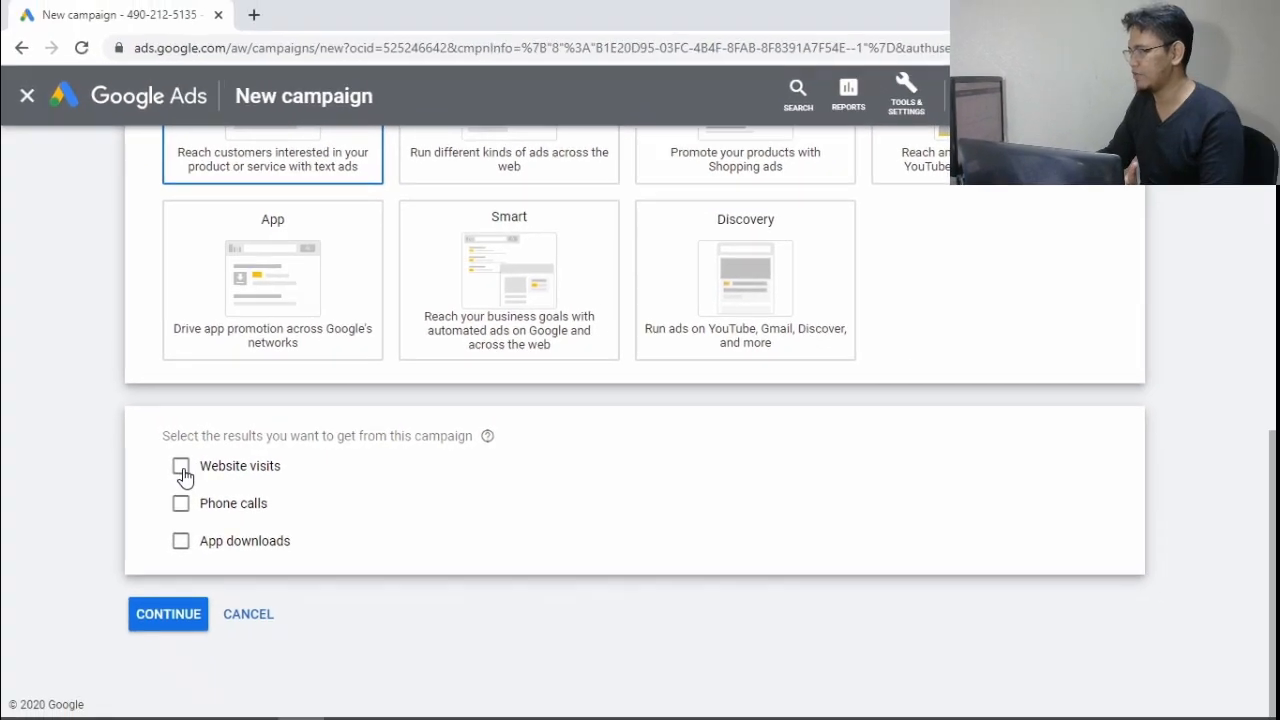
pyautogui.click(181, 468)
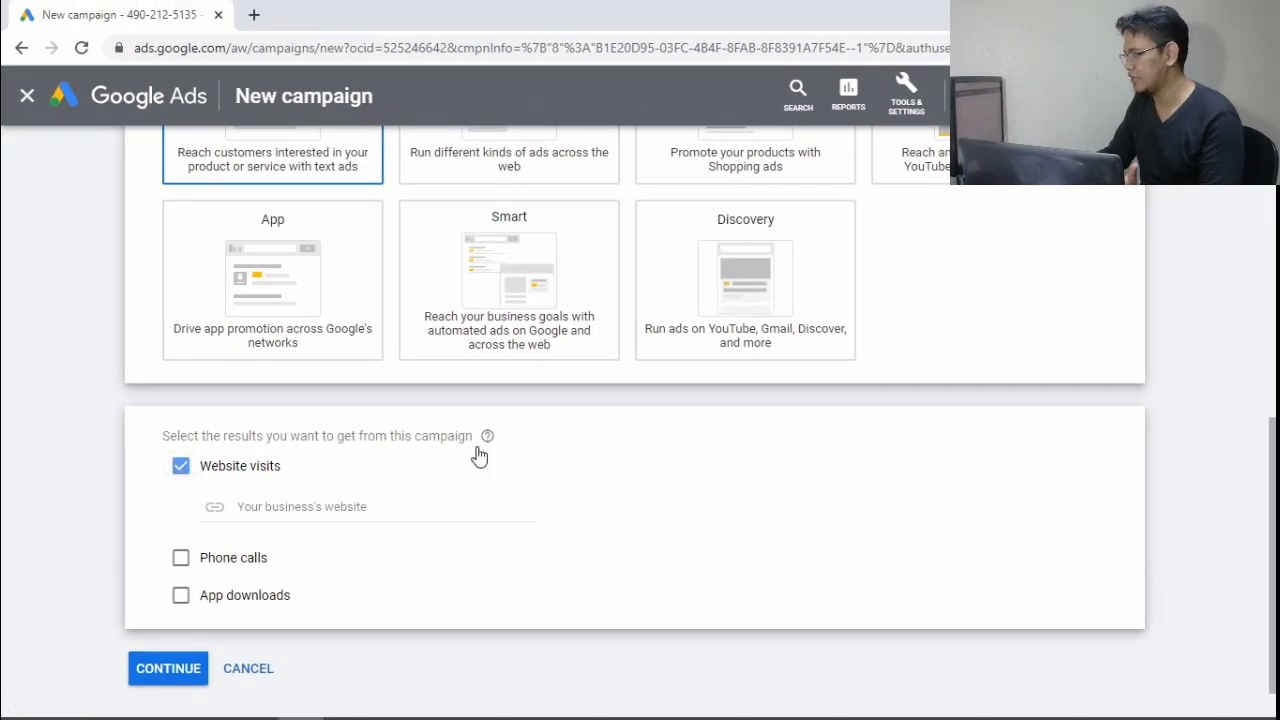
pyautogui.scroll(-1, 489, 450)
pyautogui.click(350, 452)
# Open the website synergysmartdetox.id in a new browser tab
pyautogui.click(254, 14)
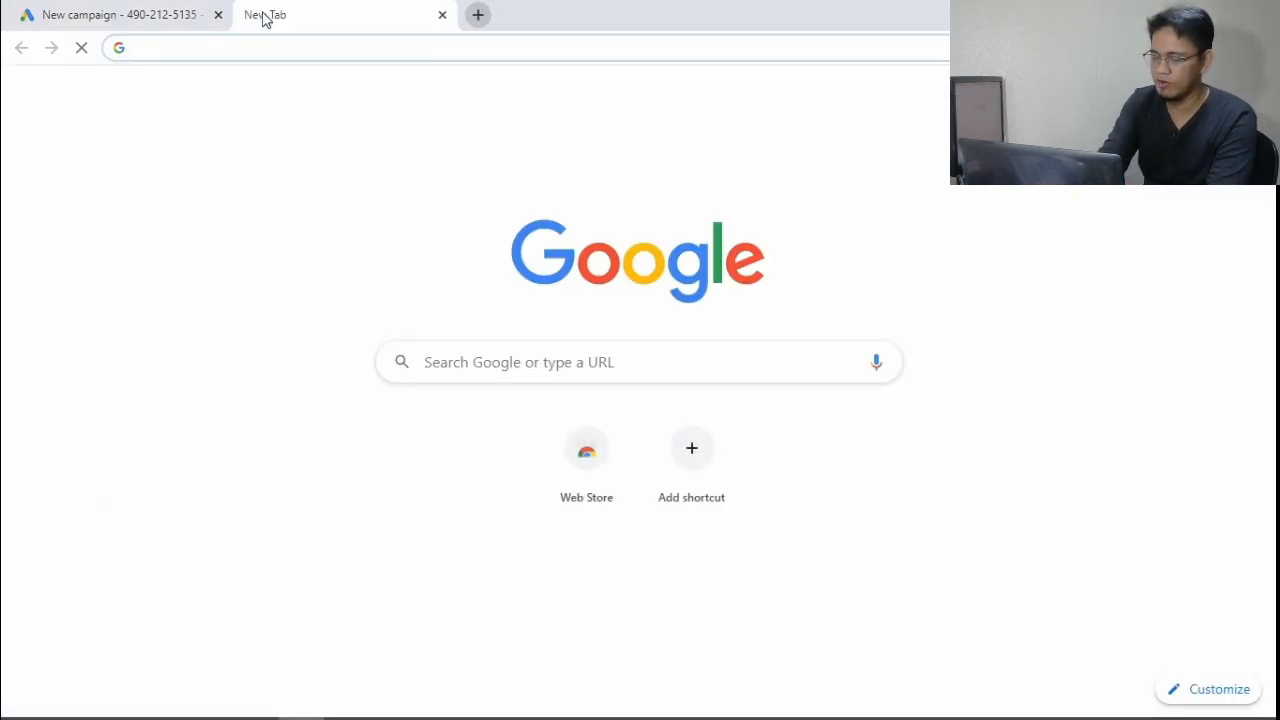
pyautogui.write('synergy')
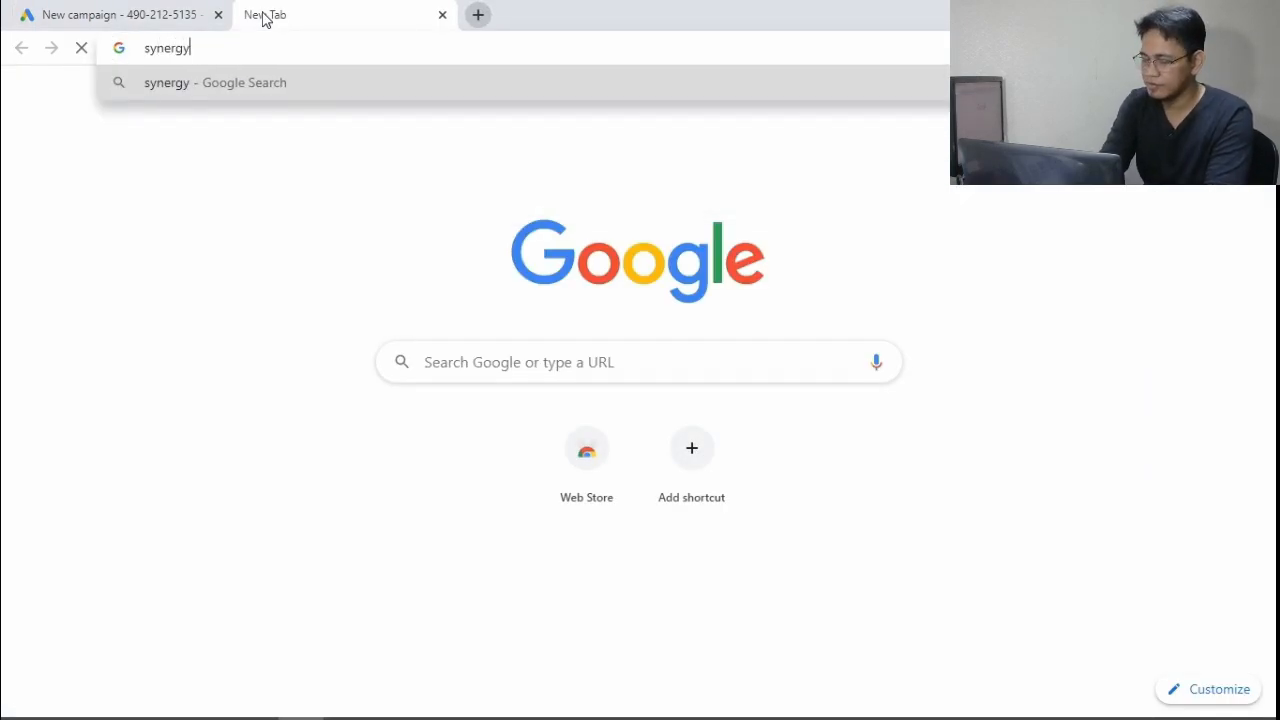
pyautogui.write('smartsmar')
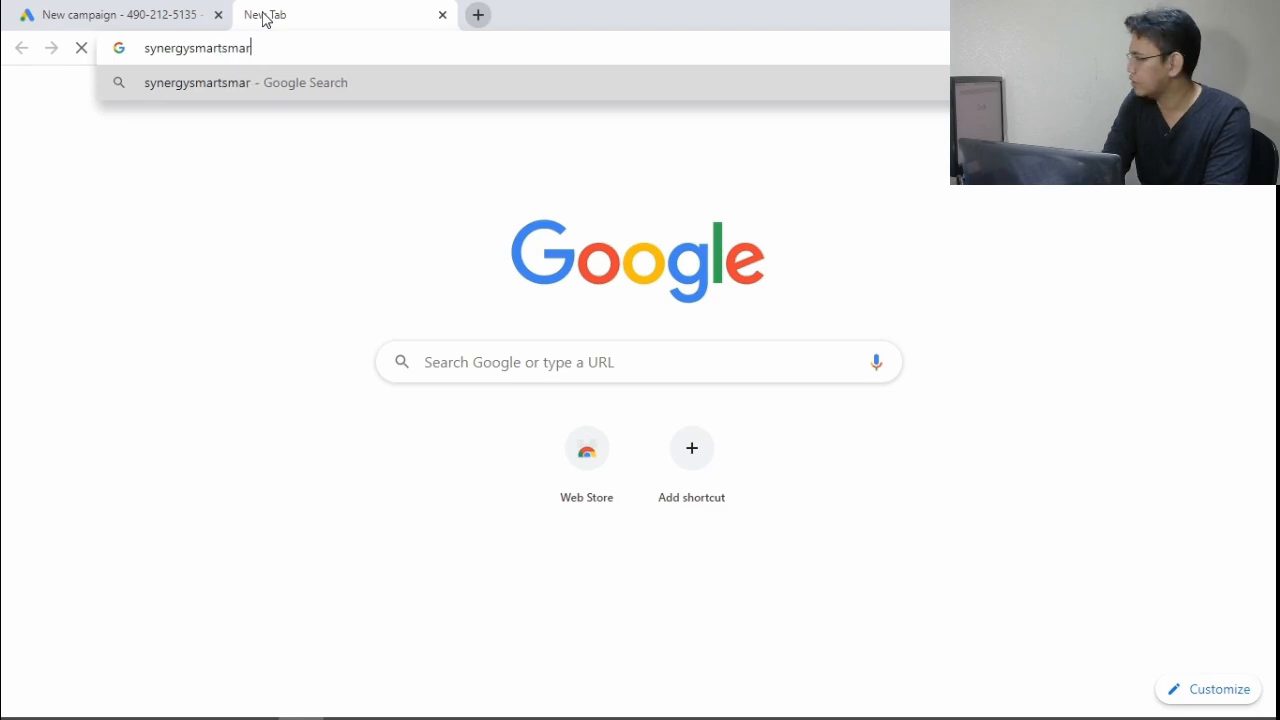
pyautogui.write('tdetox.id')
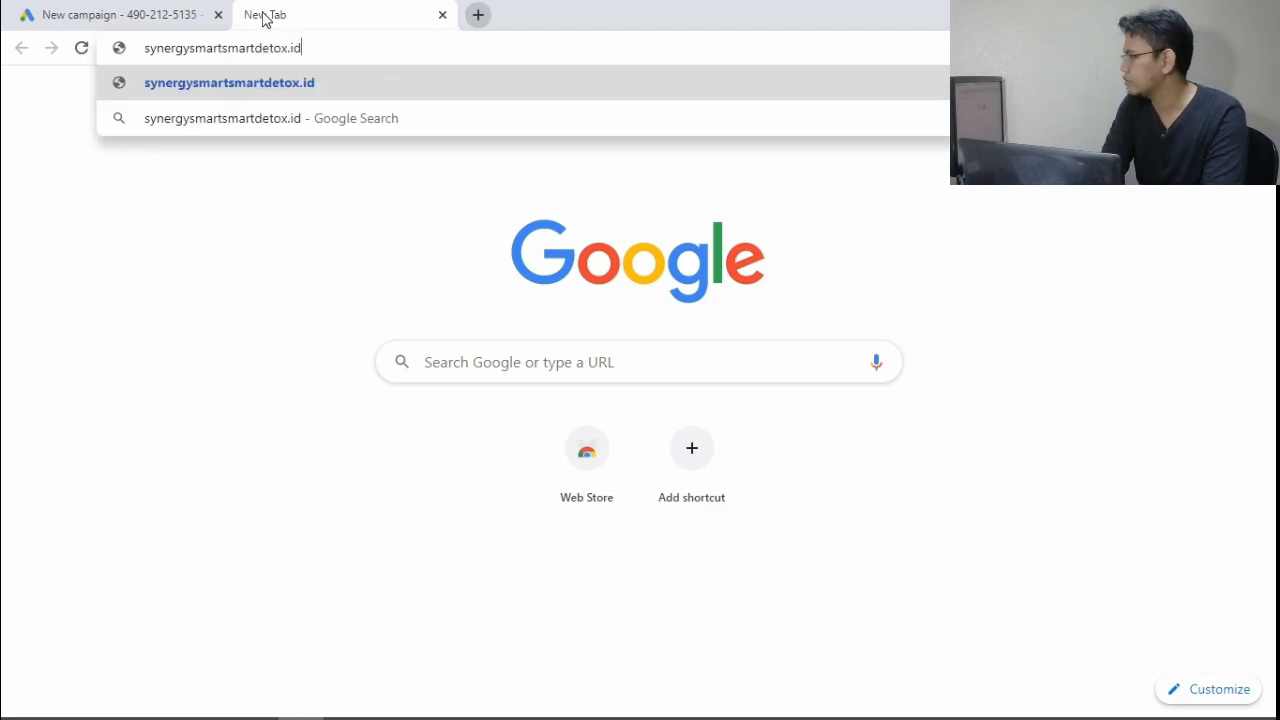
pyautogui.press('Return')
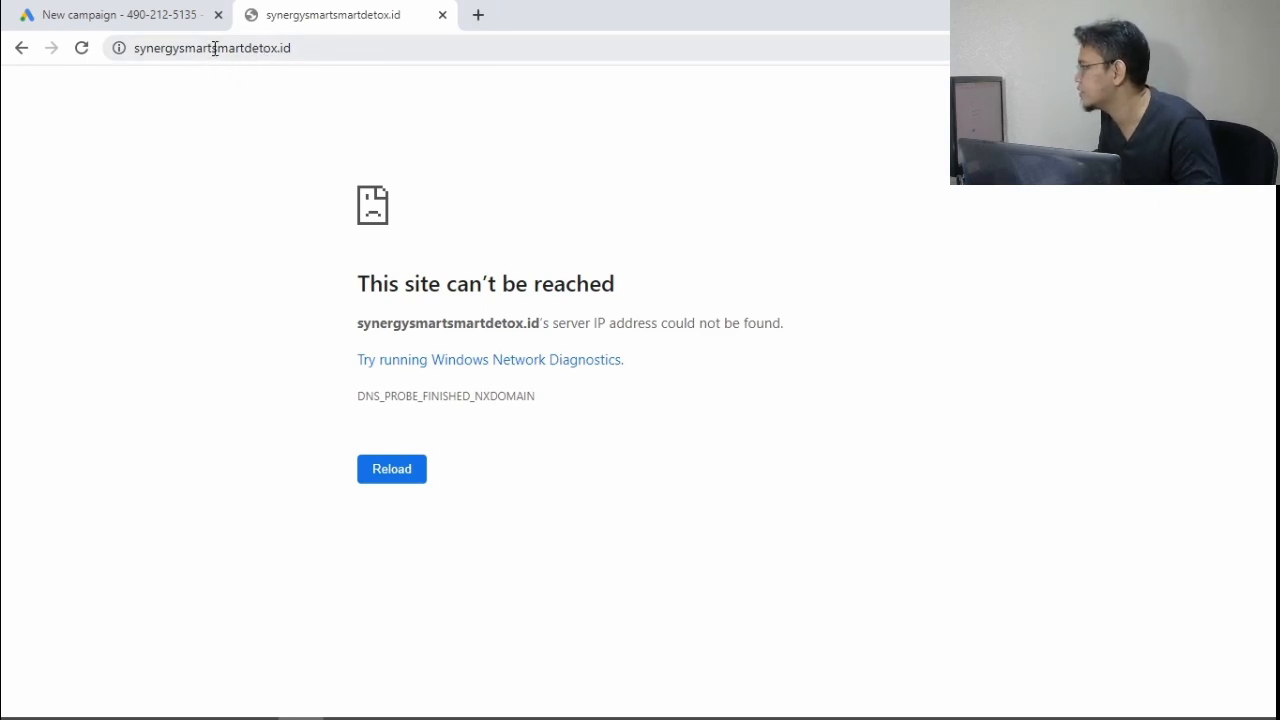
pyautogui.moveTo(212, 48); pyautogui.dragTo(249, 48)
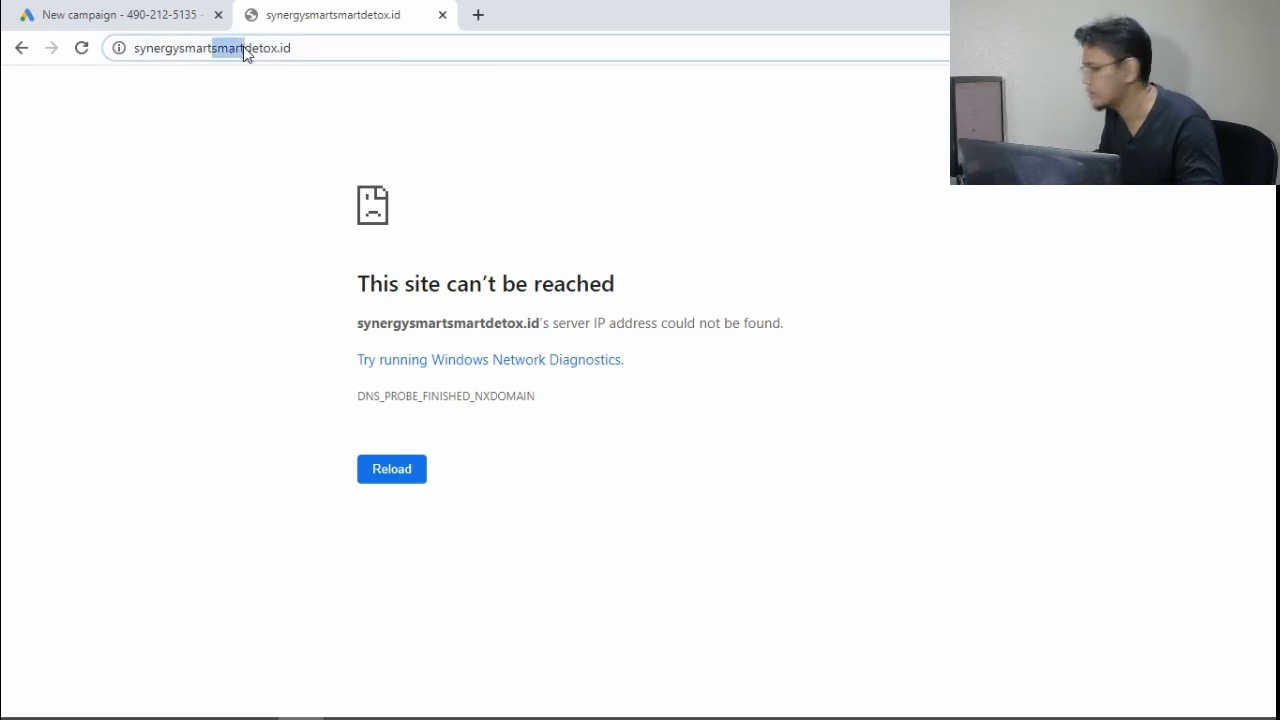
pyautogui.press('BackSpace')
pyautogui.press('Return')
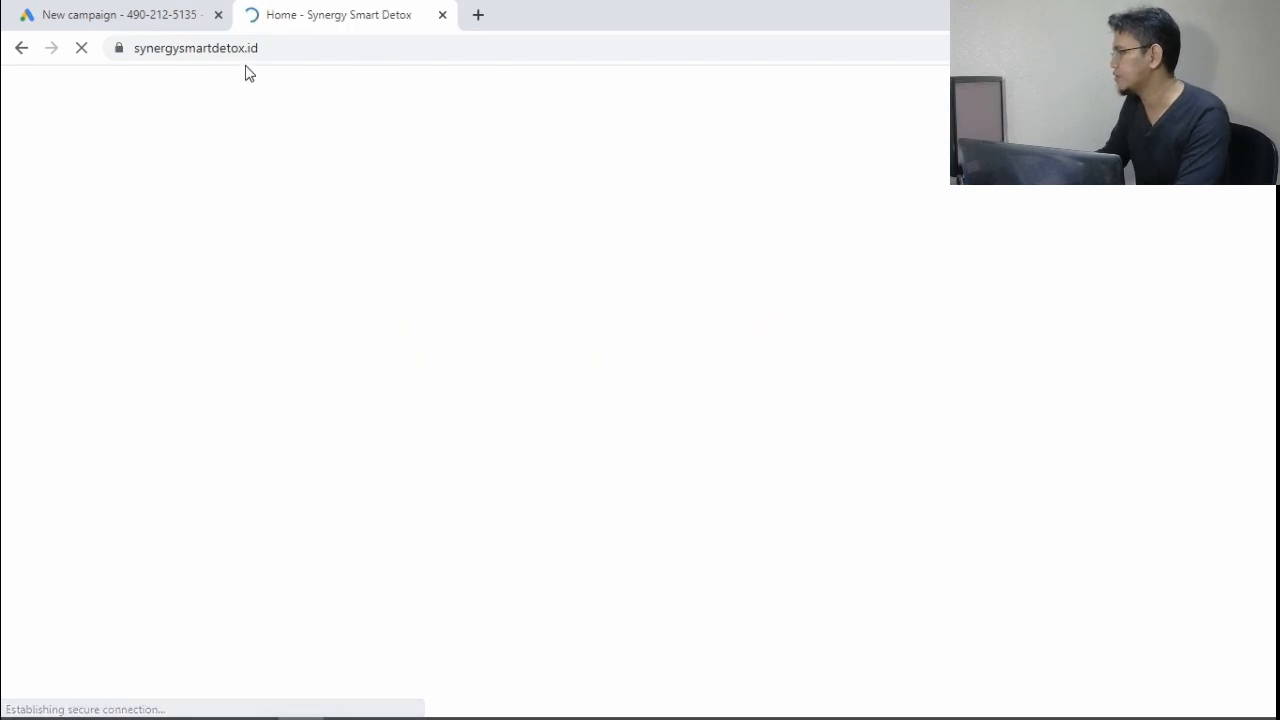
pyautogui.rightClick(238, 52)
pyautogui.click(293, 151)
pyautogui.click(120, 14)
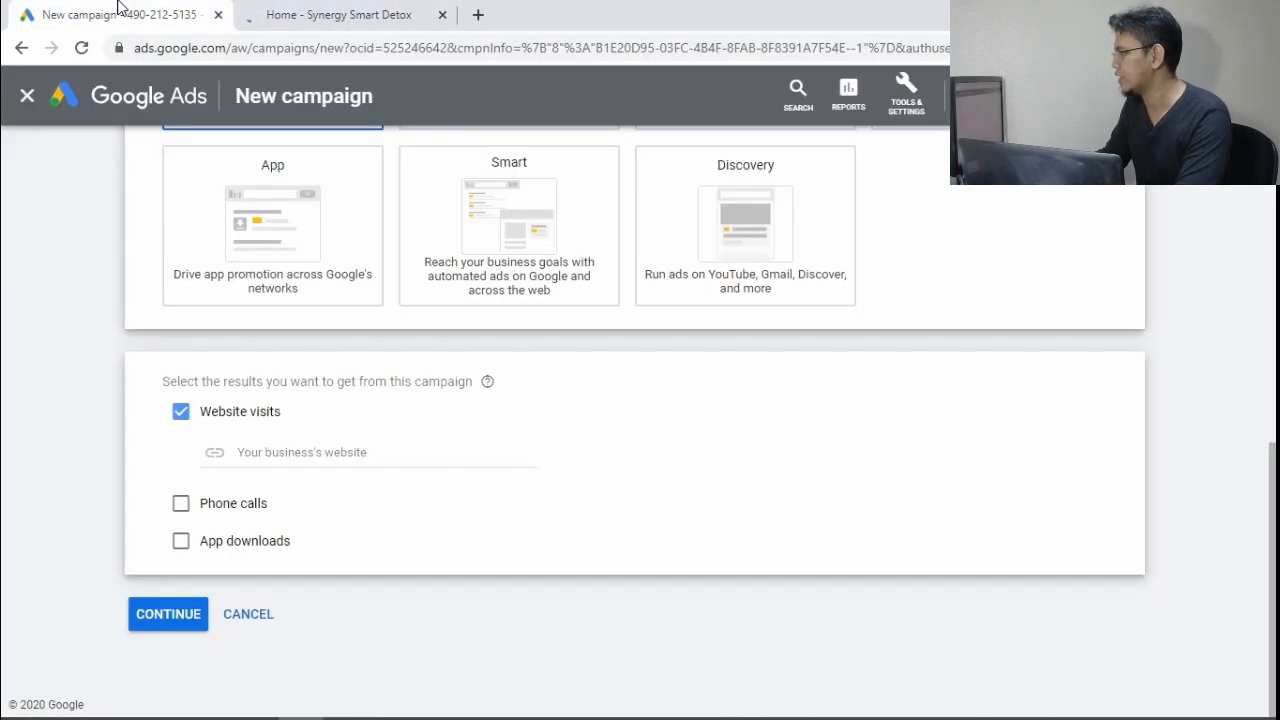
pyautogui.click(310, 452)
pyautogui.hotkey('ctrl', 'v')
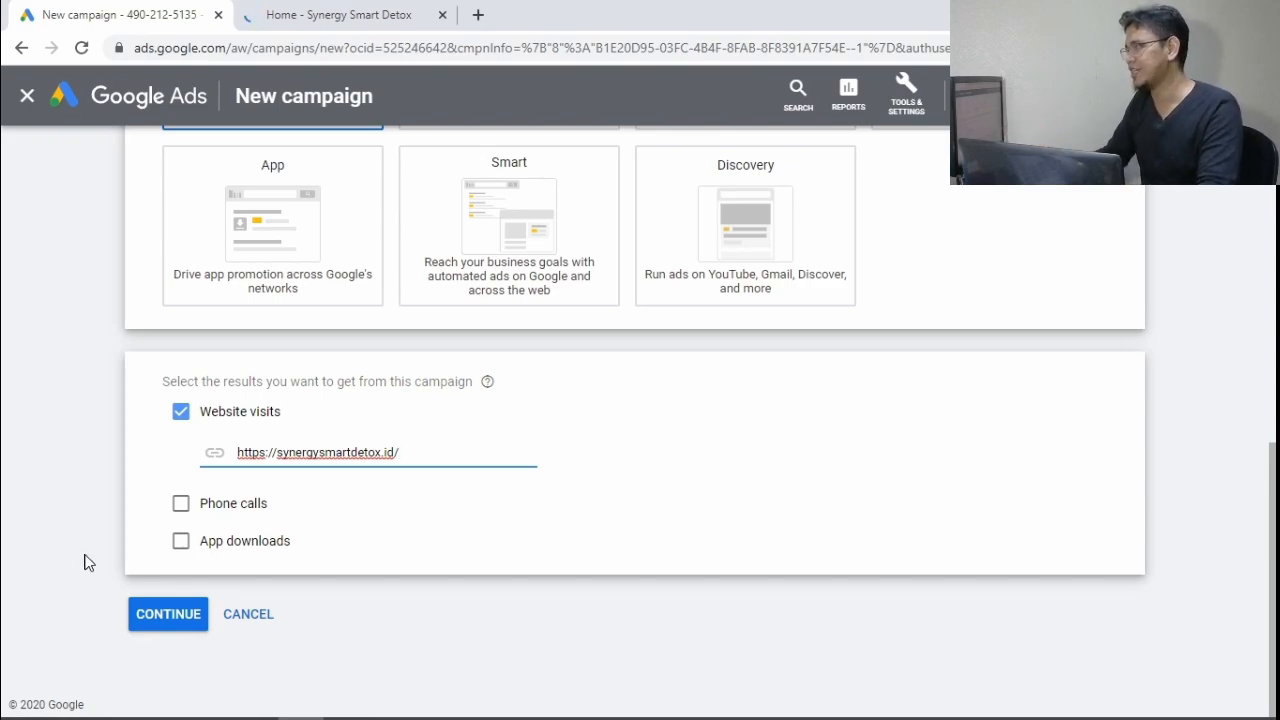
pyautogui.click(152, 621)
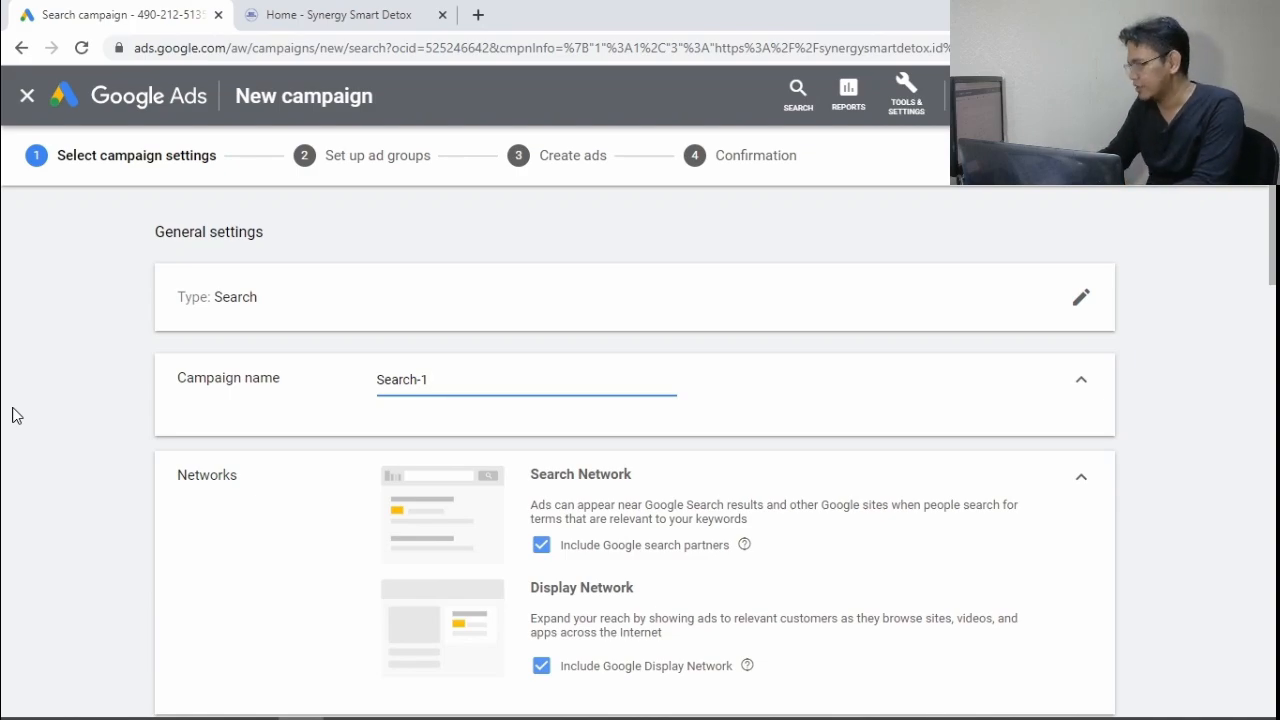
# Name the campaign "Smart Detox - Search"
pyautogui.scroll(-2, 346, 386)
pyautogui.scroll(1, 460, 285)
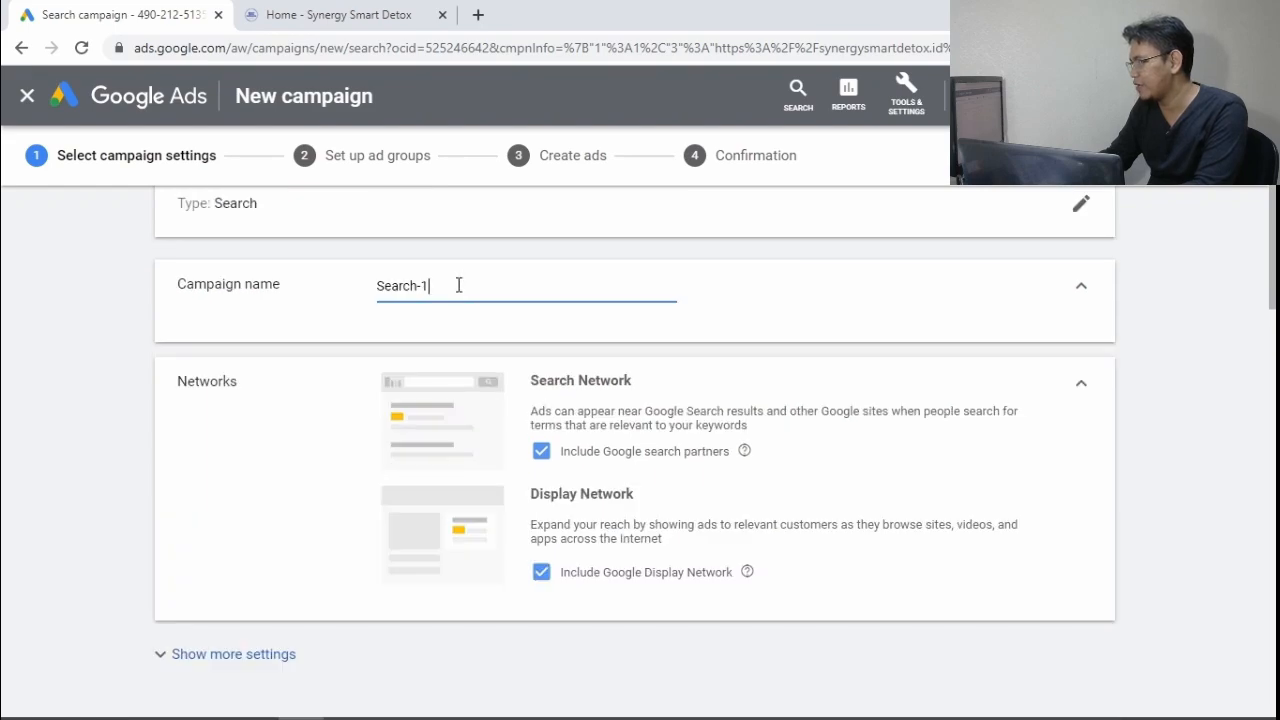
pyautogui.moveTo(458, 285); pyautogui.dragTo(340, 295)
pyautogui.write('Smart Detox -')
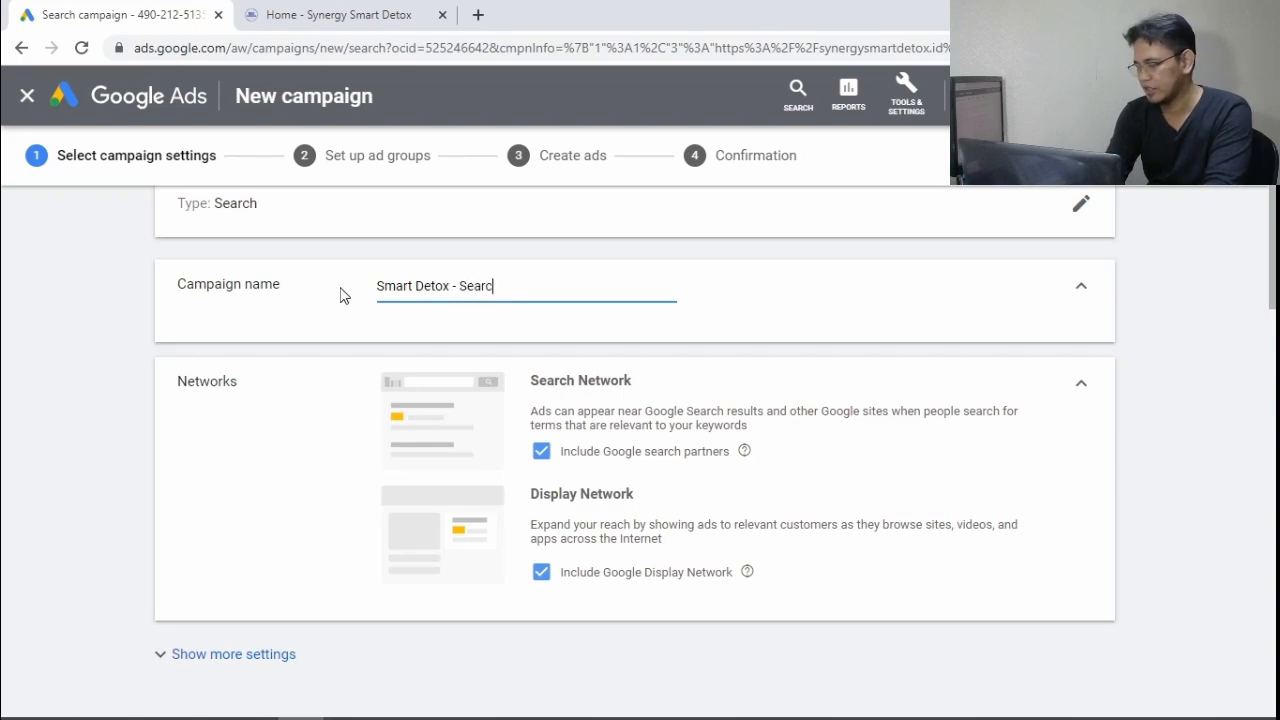
pyautogui.write(' Search')
# Exclude Google search partners and the Google Display Network from the campaign's networks
pyautogui.scroll(-1, 592, 320)
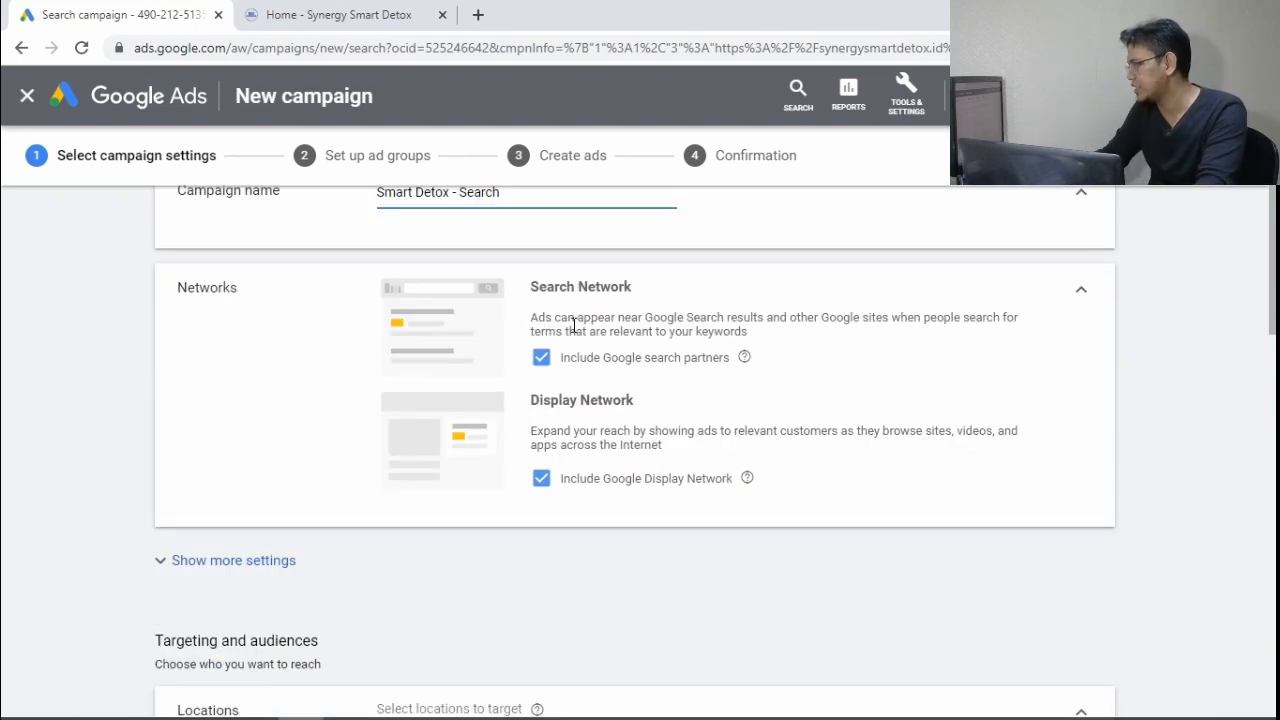
pyautogui.click(541, 359)
pyautogui.click(541, 493)
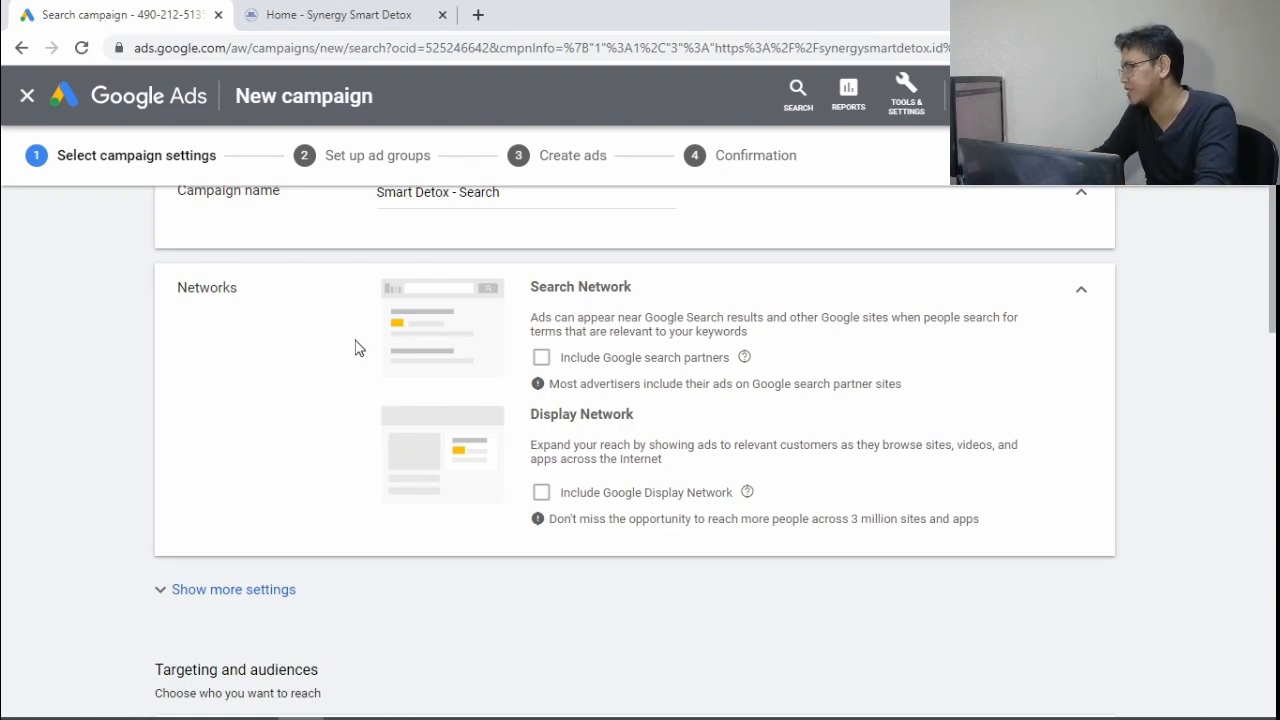
# Show the additional general settings and open the campaign's start and end dates
pyautogui.scroll(-5, 305, 405)
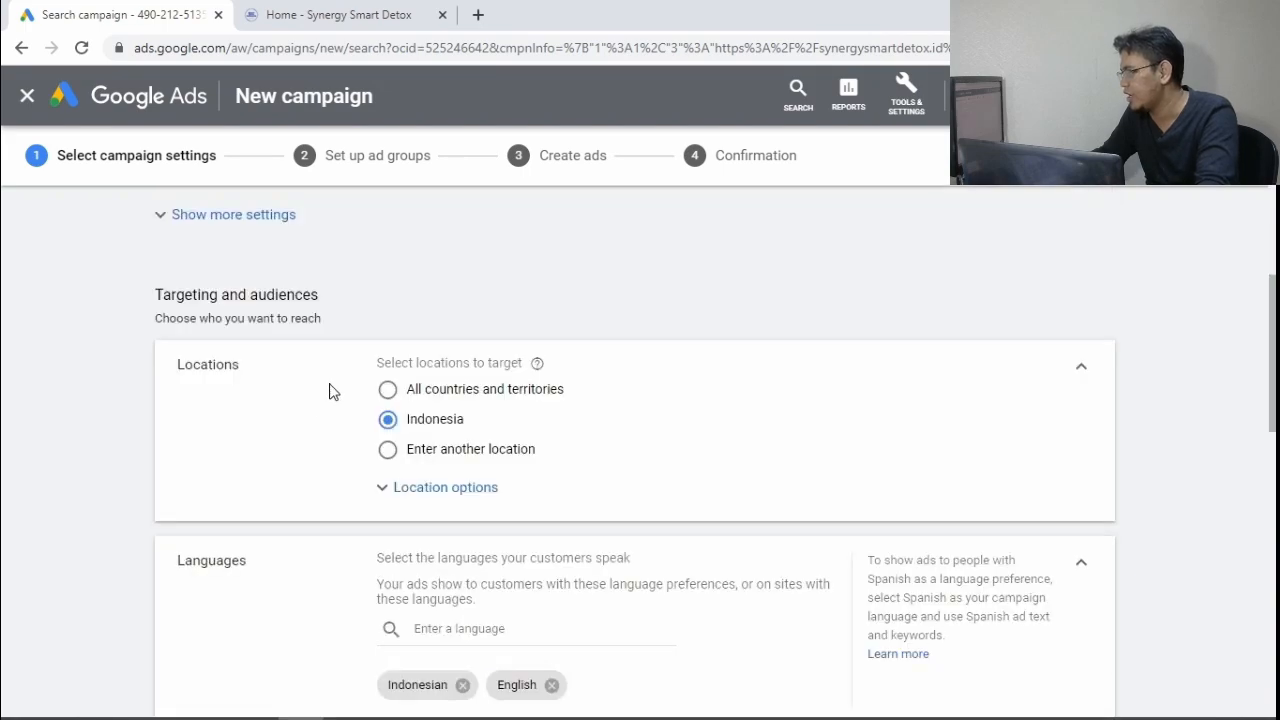
pyautogui.scroll(3, 423, 297)
pyautogui.scroll(-2, 423, 337)
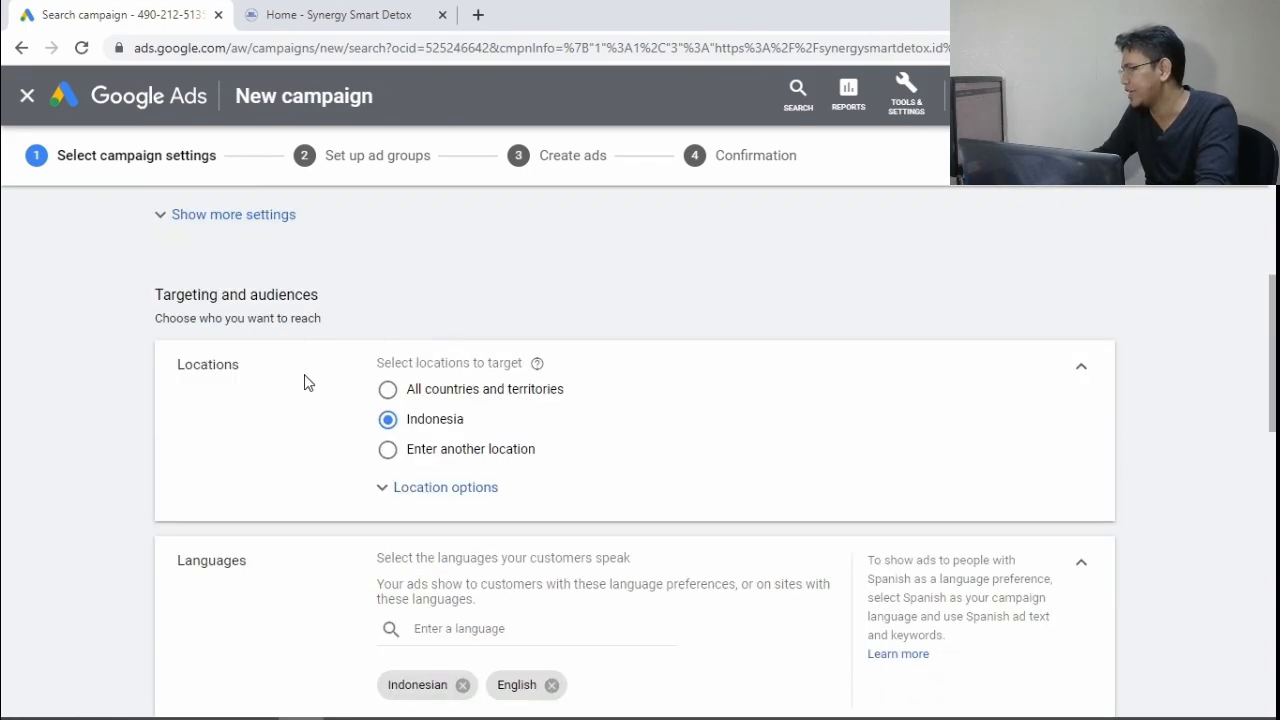
pyautogui.scroll(1, 308, 380)
pyautogui.click(283, 309)
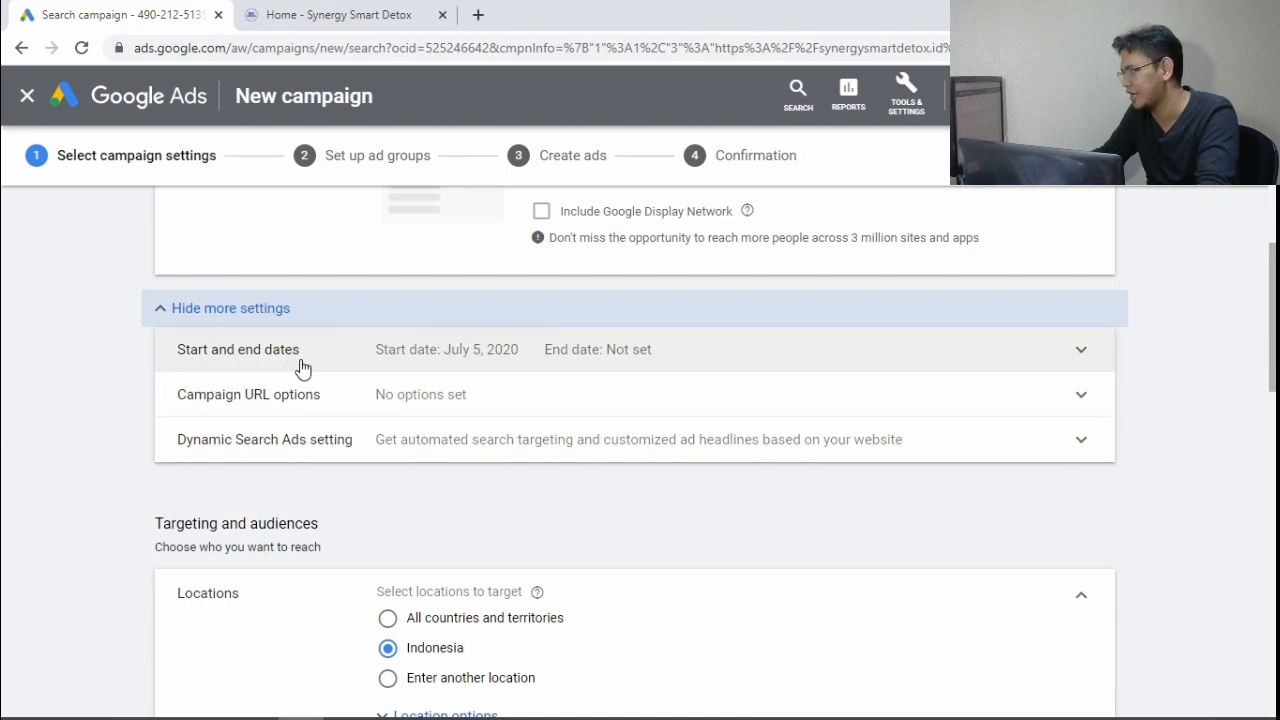
pyautogui.click(392, 360)
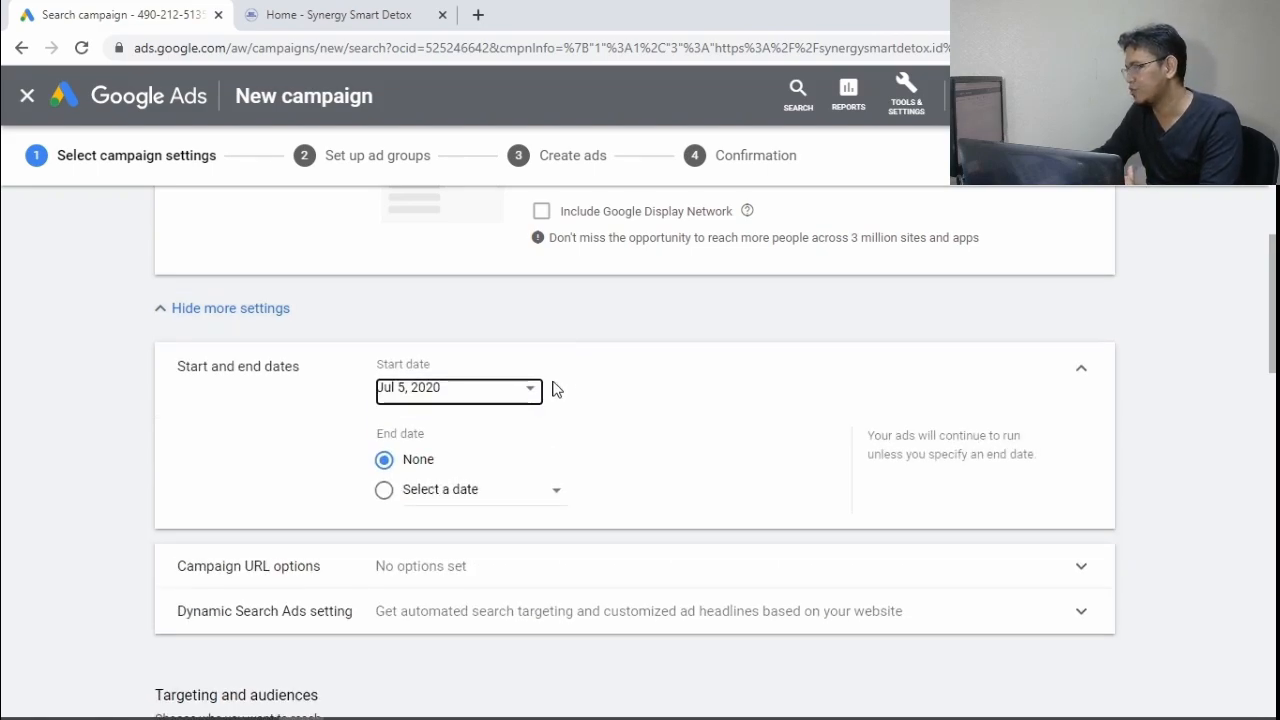
# Collapse the campaign's start and end dates and hide the additional general settings
pyautogui.click(152, 316)
pyautogui.scroll(-1, 300, 363)
pyautogui.scroll(1, 300, 363)
pyautogui.click(268, 327)
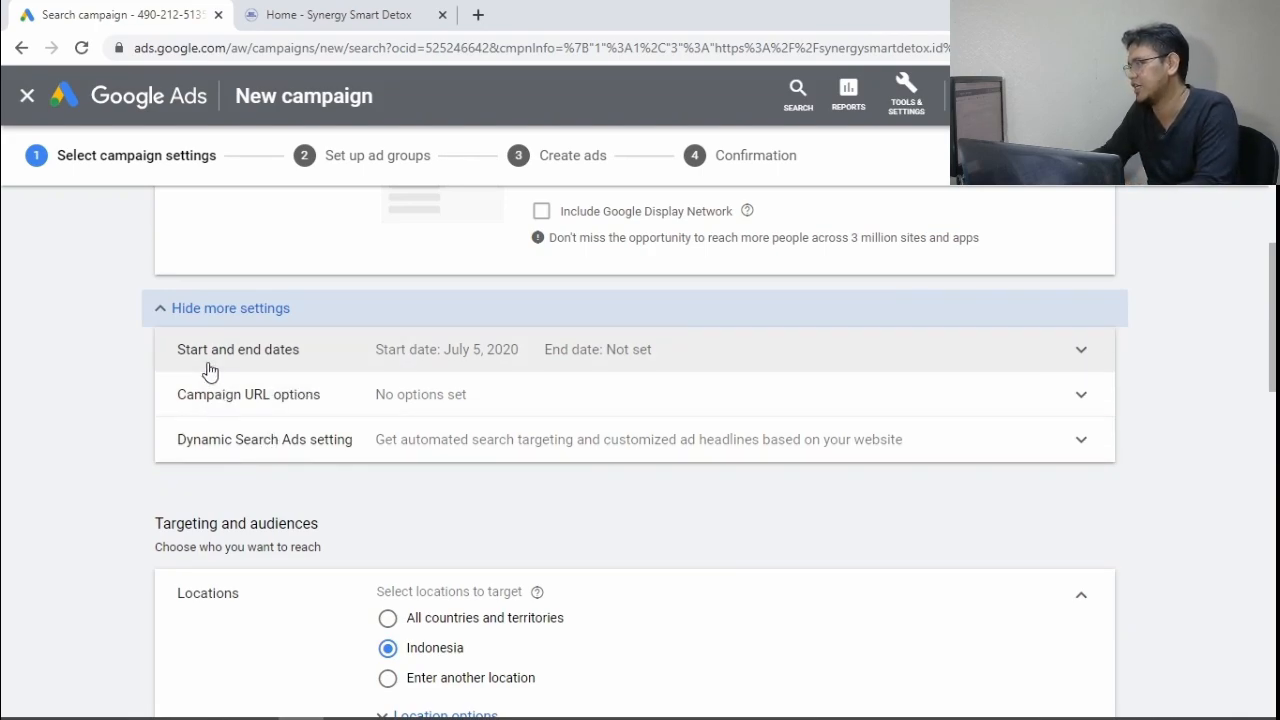
pyautogui.click(160, 308)
# Switch the campaign's location targeting to entering another location and open the advanced location search
pyautogui.scroll(-2, 201, 421)
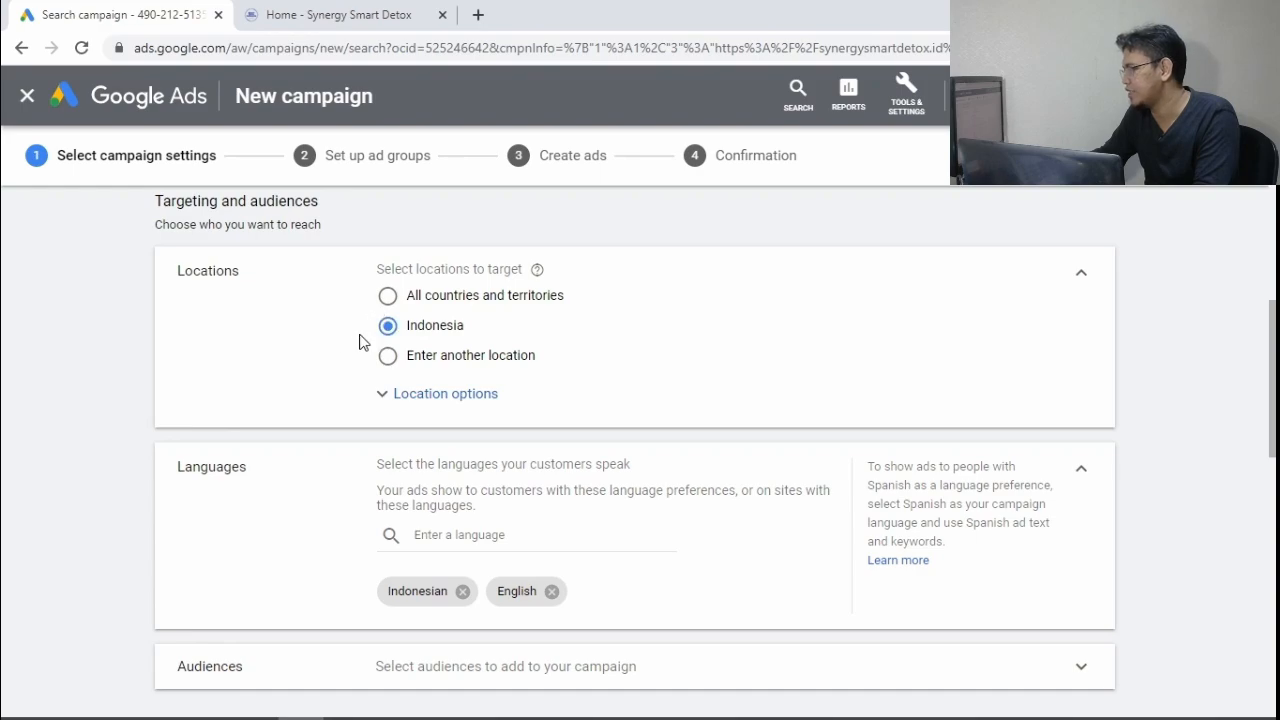
pyautogui.click(389, 358)
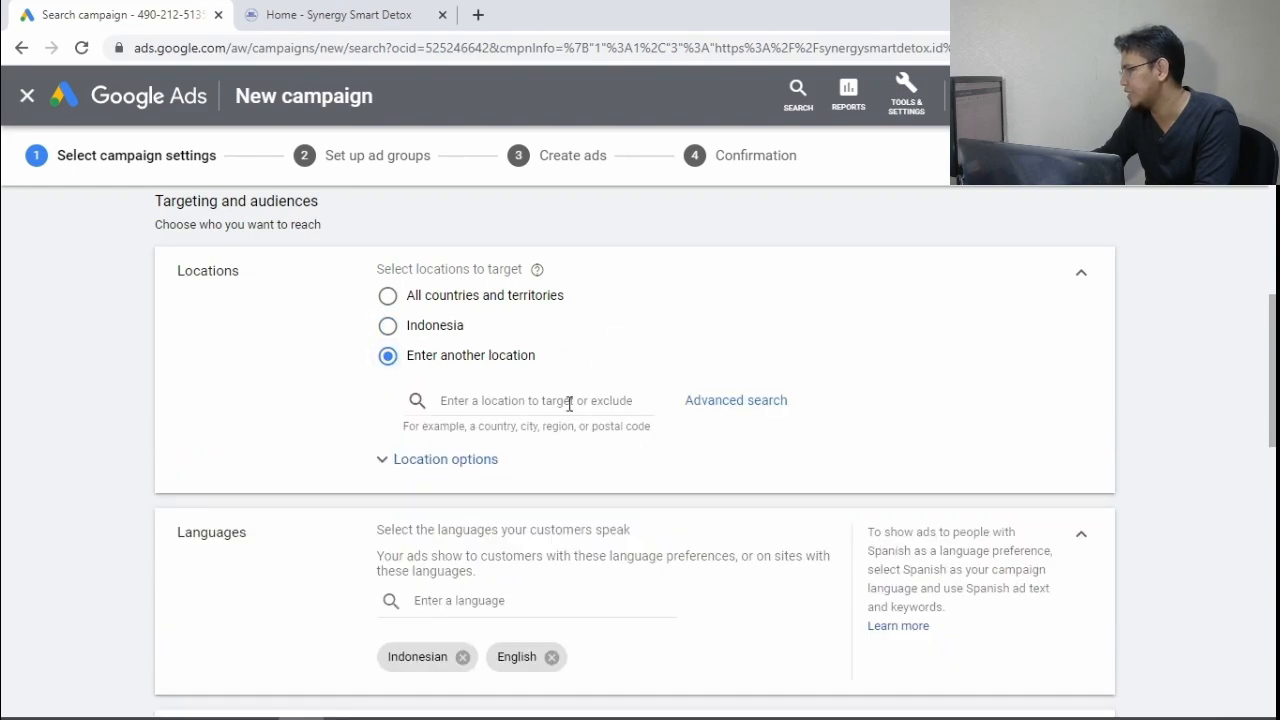
pyautogui.click(723, 406)
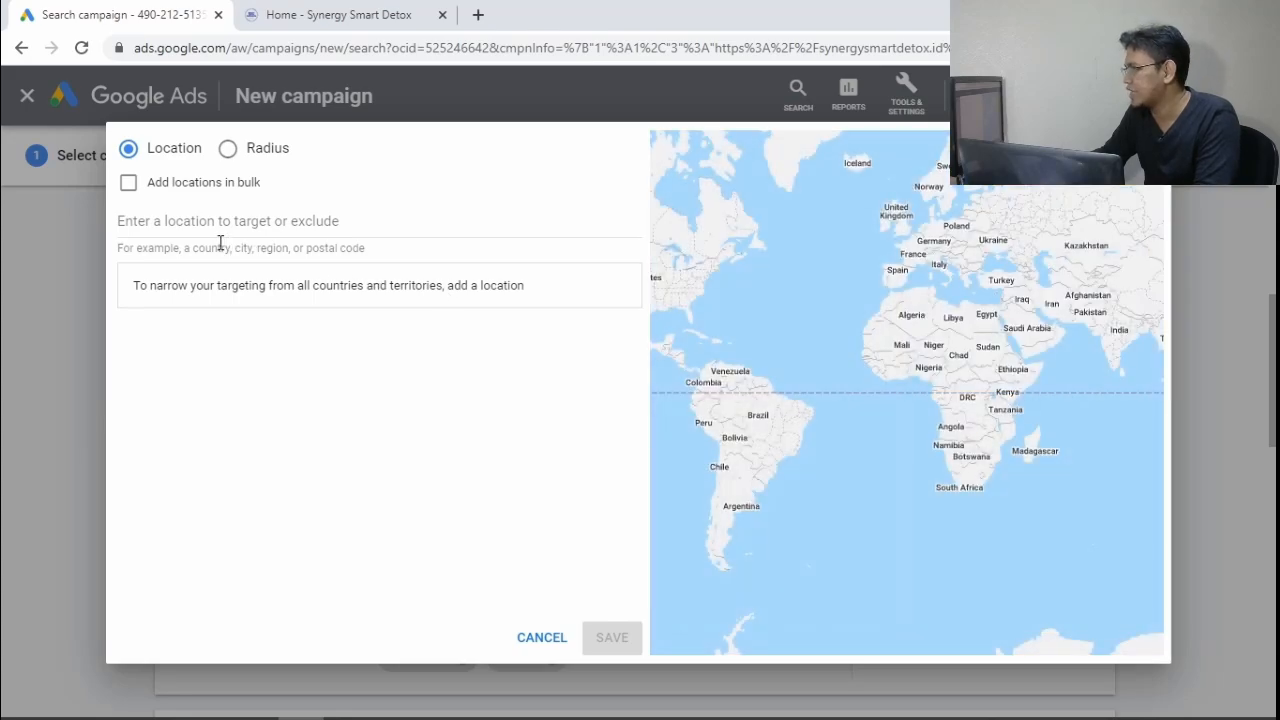
pyautogui.write('jakarta')
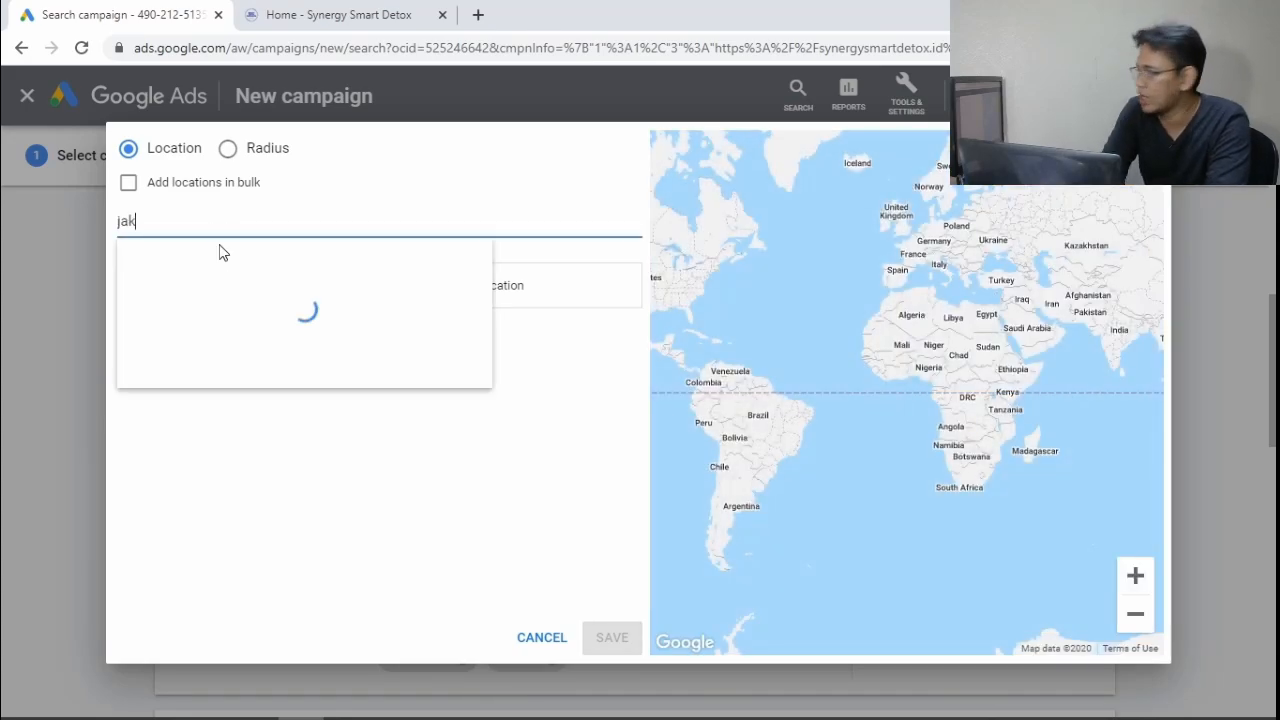
pyautogui.press('BackSpace')
pyautogui.press('BackSpace')
pyautogui.press('BackSpace')
pyautogui.press('BackSpace')
pyautogui.press('BackSpace')
pyautogui.press('BackSpace')
pyautogui.press('BackSpace')
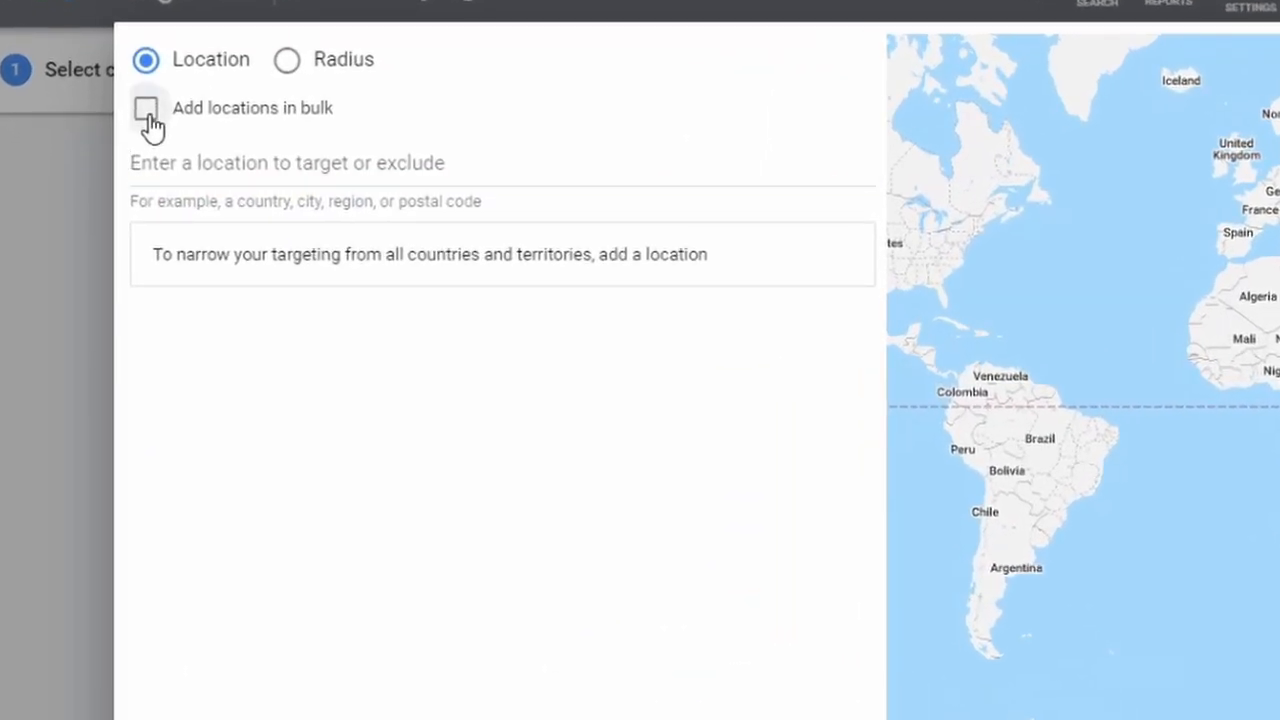
# Enable adding locations in bulk and search for jakarta, depok, bogor, bekasi and tangerang, one per line
pyautogui.click(134, 156)
pyautogui.write('jakarta')
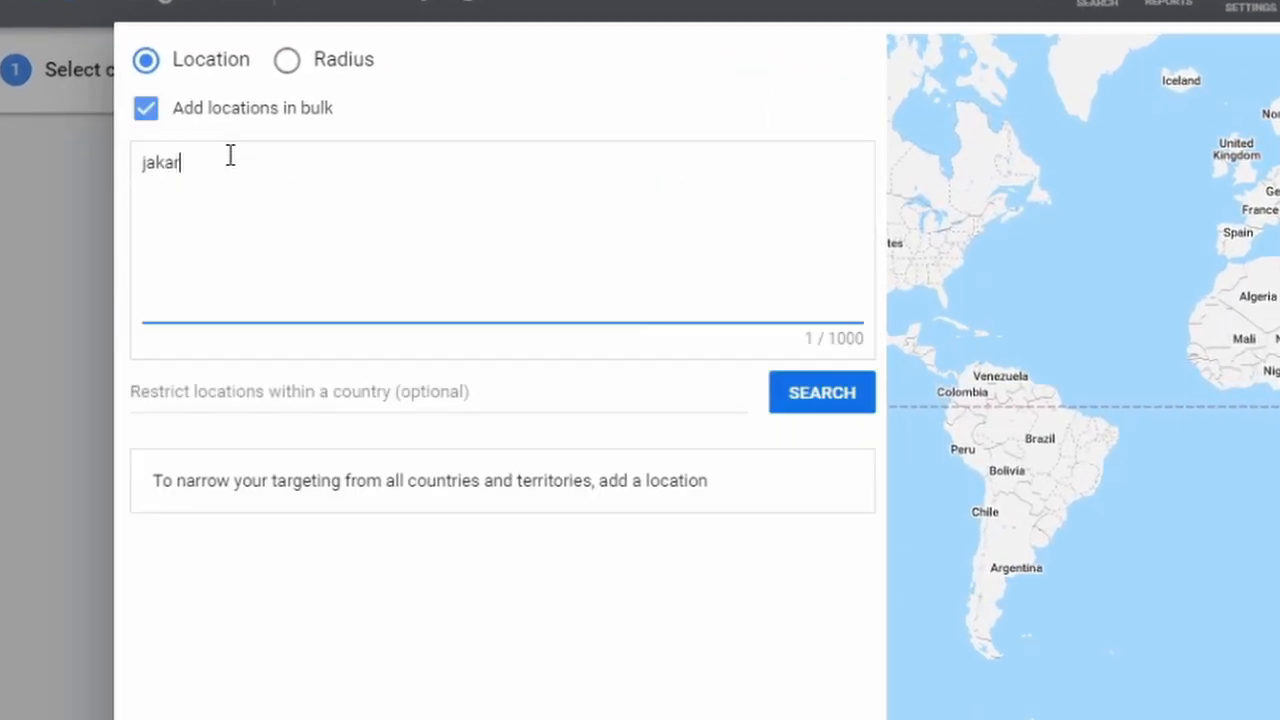
pyautogui.press('Return')
pyautogui.write('depok')
pyautogui.press('Return')
pyautogui.write('no')
pyautogui.press('BackSpace')
pyautogui.press('BackSpace')
pyautogui.write('bogor')
pyautogui.press('Return')
pyautogui.write('bekasi')
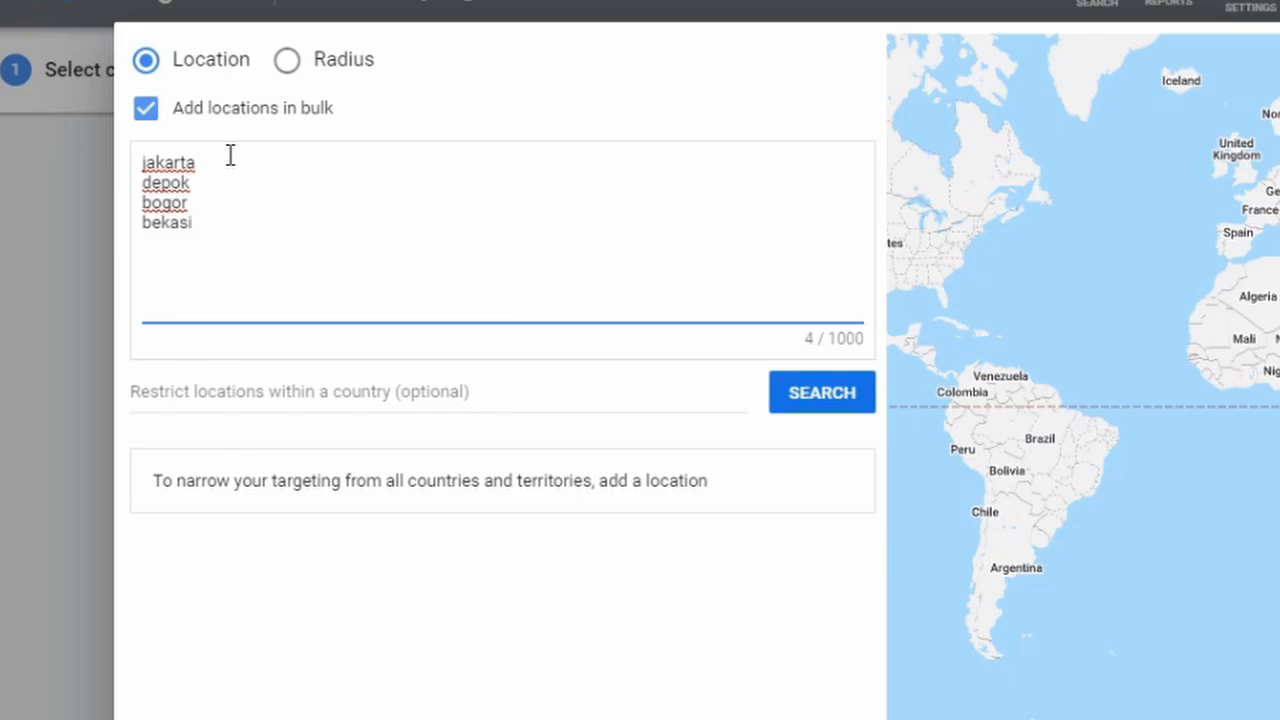
pyautogui.press('Return')
pyautogui.write('tangerang')
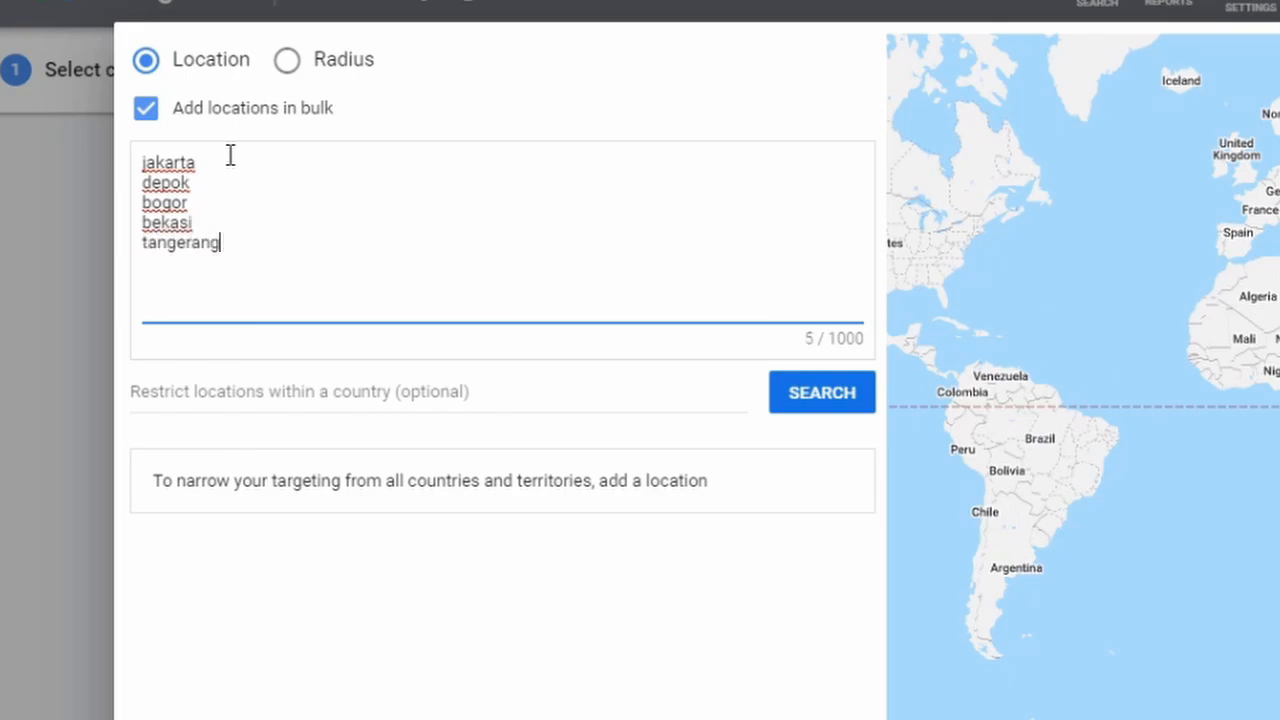
pyautogui.click(840, 398)
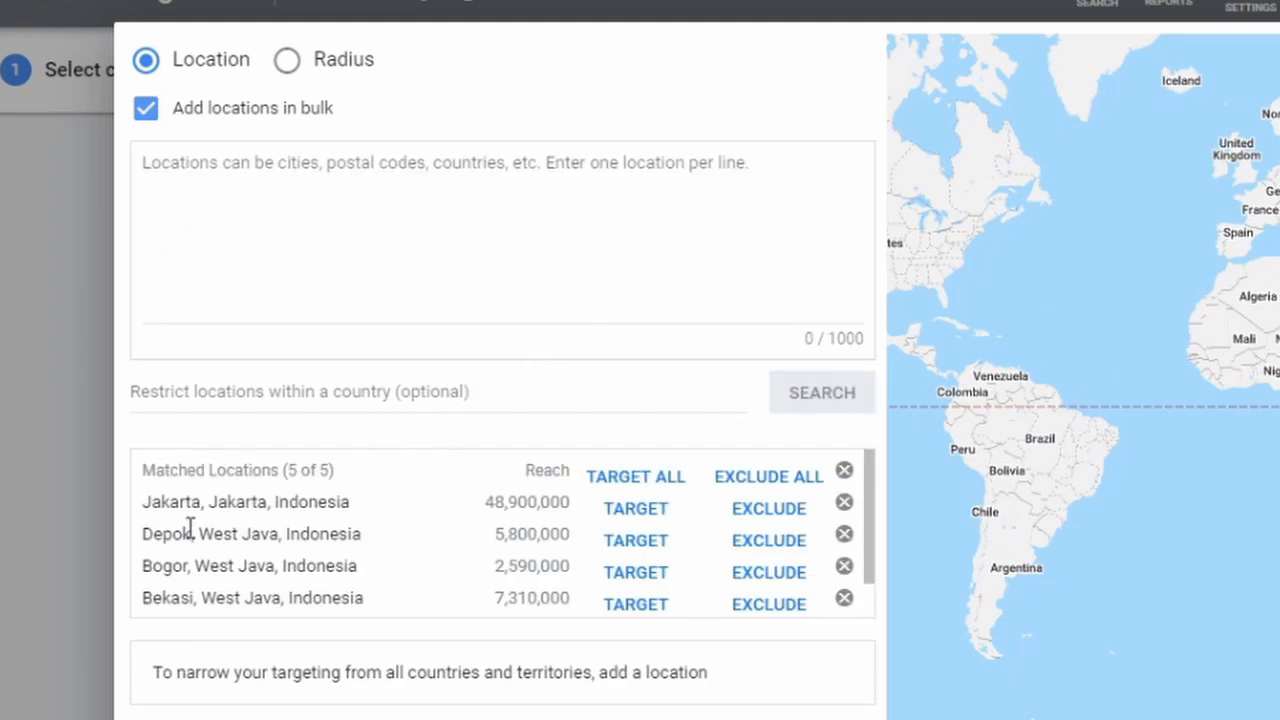
# Target the matched Jakarta, Depok, Bogor, Tangerang and Bekasi locations and save the location selection
pyautogui.click(643, 520)
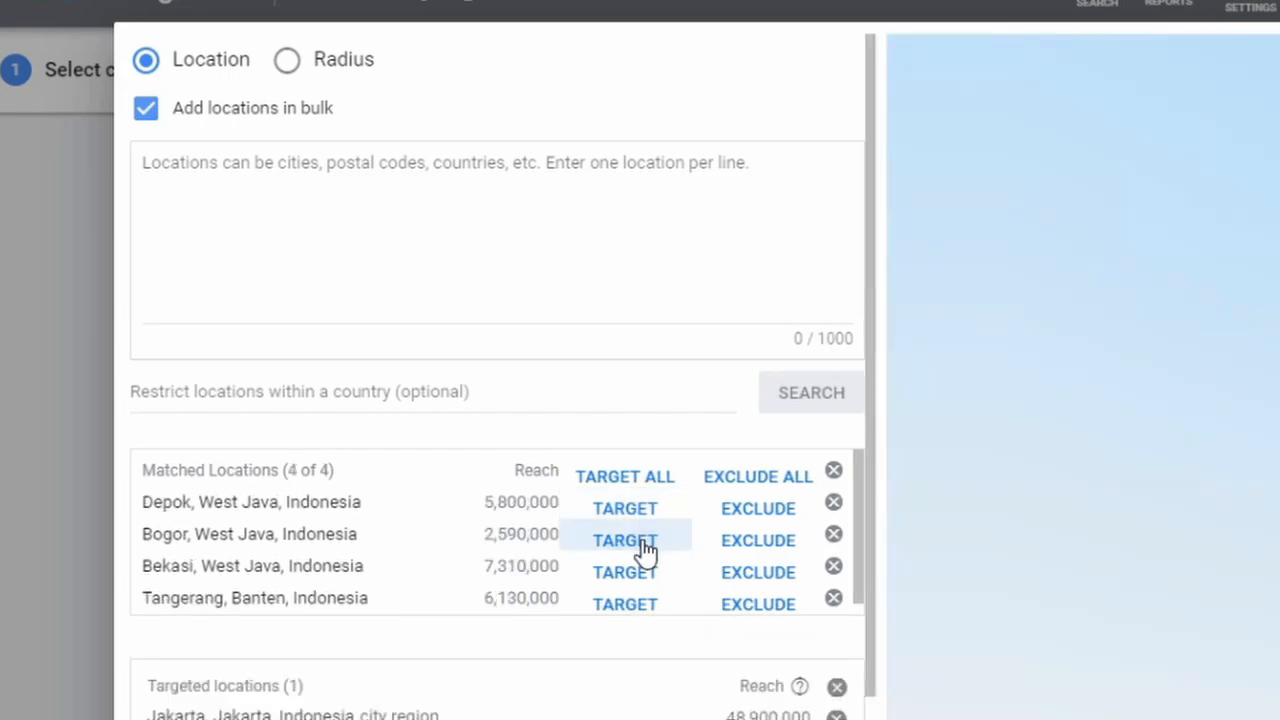
pyautogui.click(643, 545)
pyautogui.click(641, 570)
pyautogui.click(634, 509)
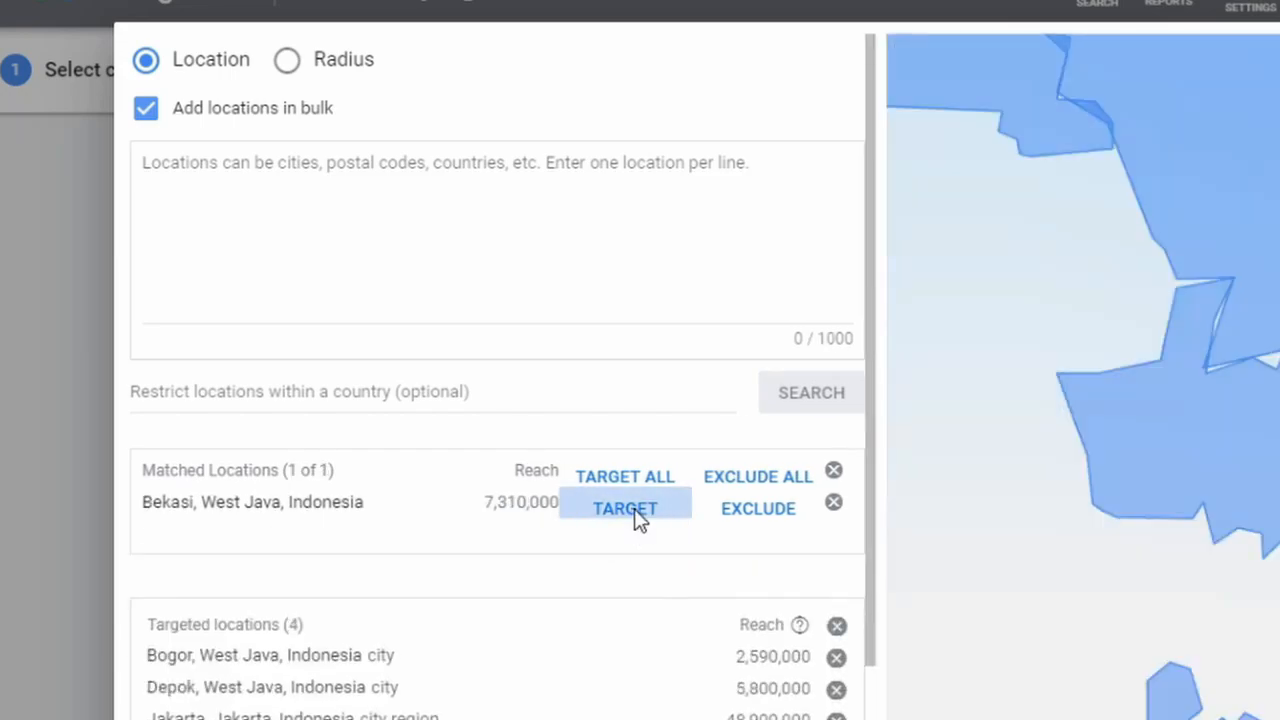
pyautogui.click(634, 509)
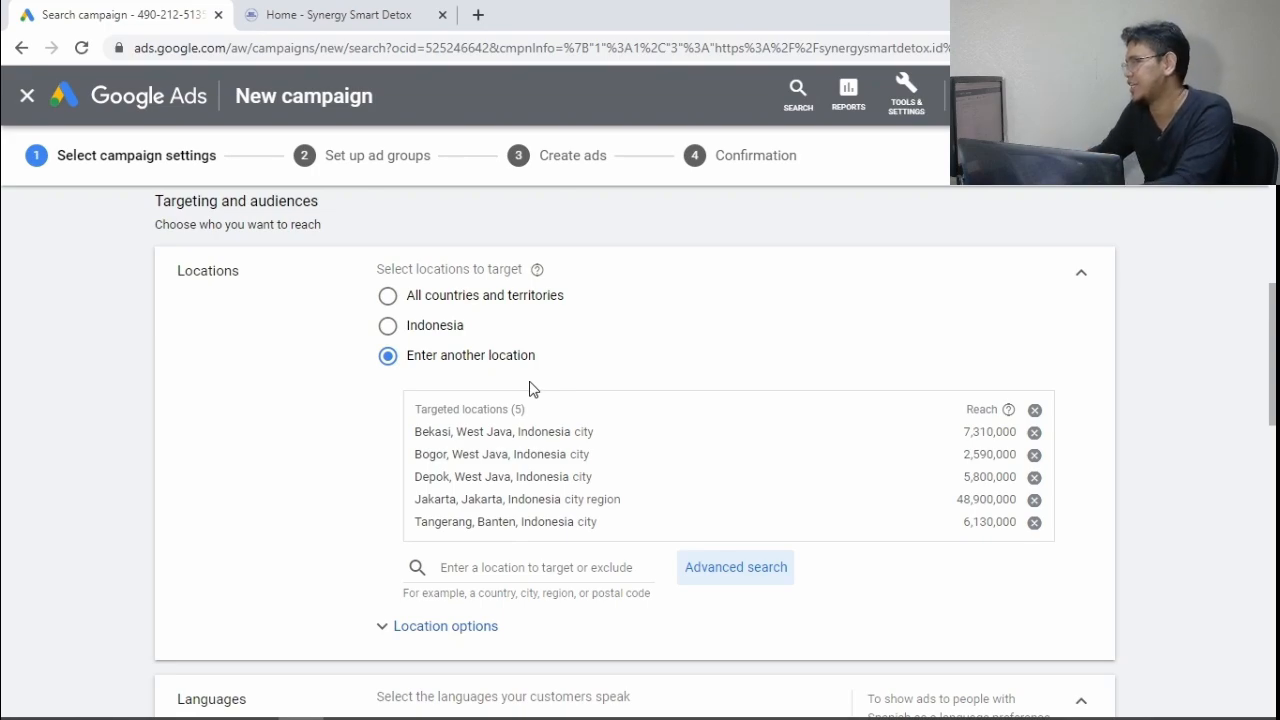
# Review the targeted locations and look at the location options before collapsing them
pyautogui.scroll(1, 541, 430)
pyautogui.scroll(-3, 541, 430)
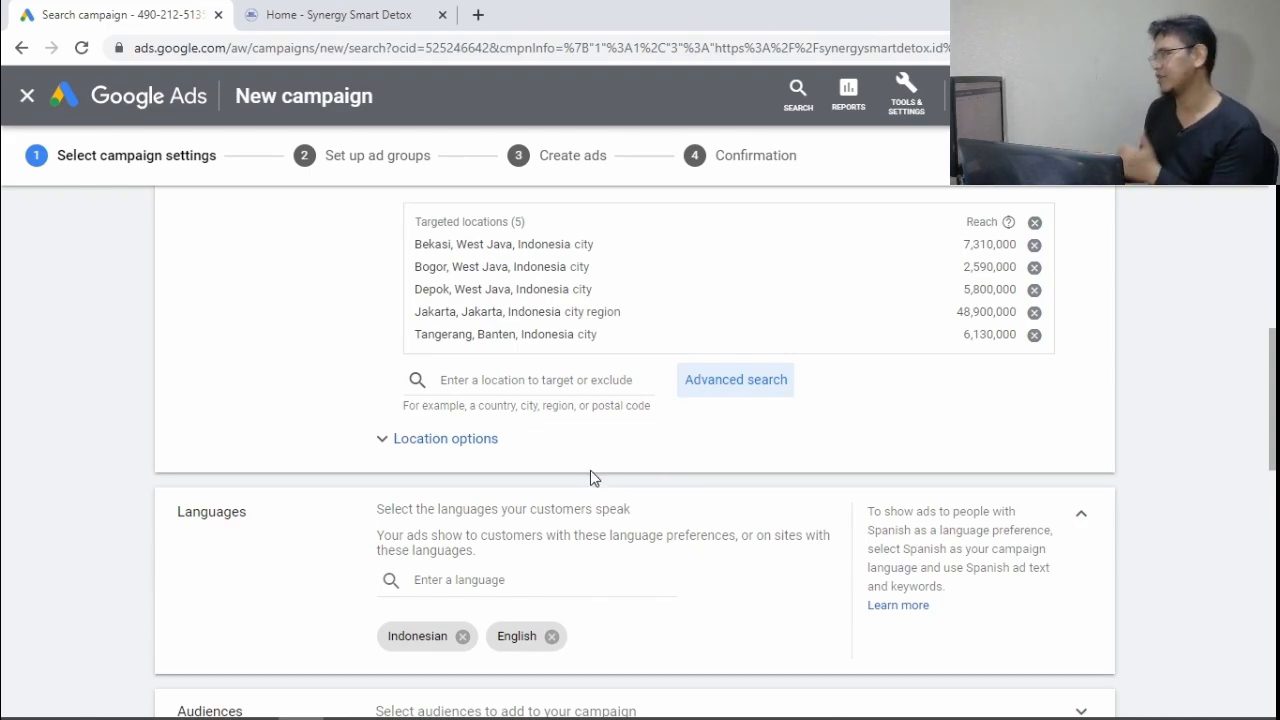
pyautogui.click(460, 440)
pyautogui.click(455, 452)
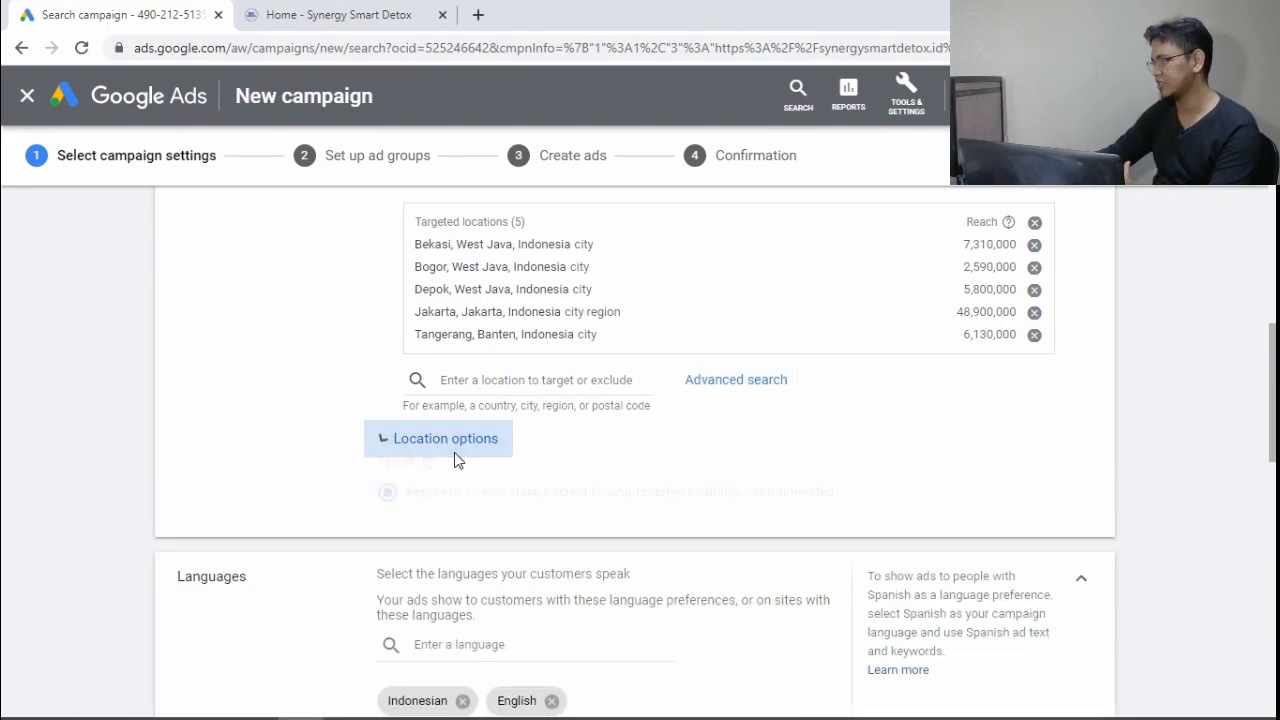
# Remove English from the campaign's languages and view the audience selection without adding any audience
pyautogui.scroll(-2, 227, 416)
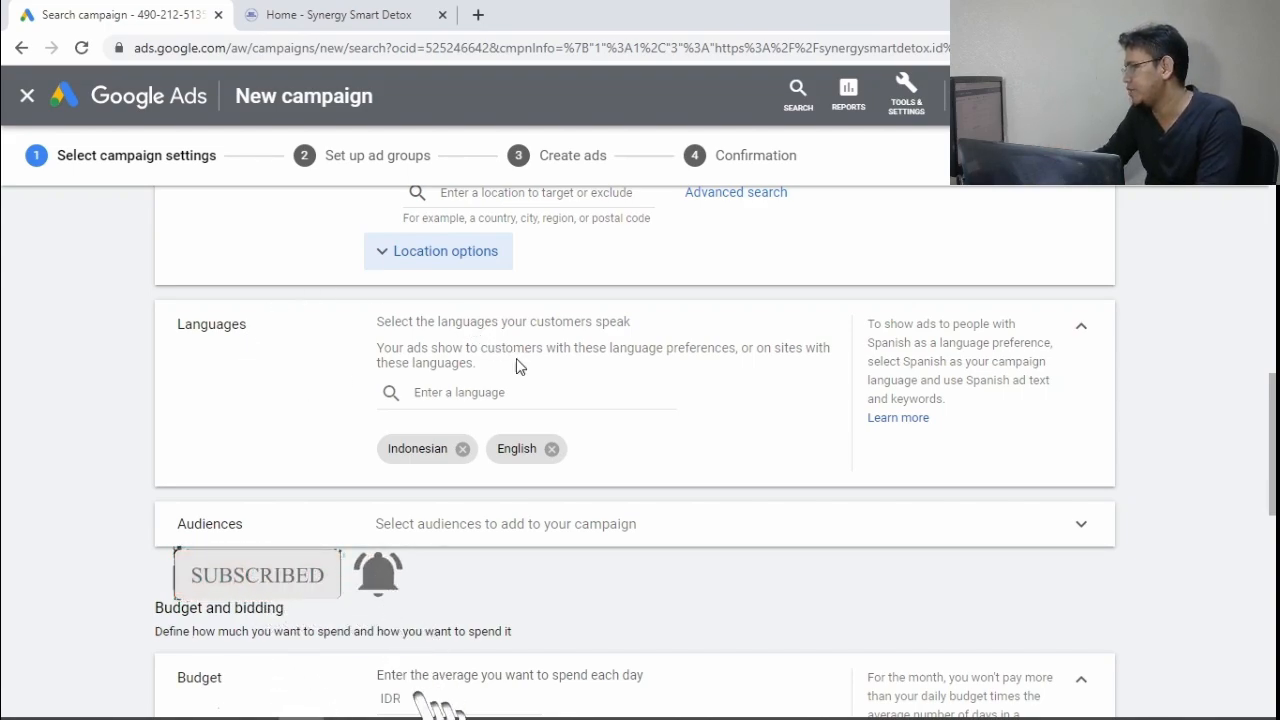
pyautogui.click(551, 449)
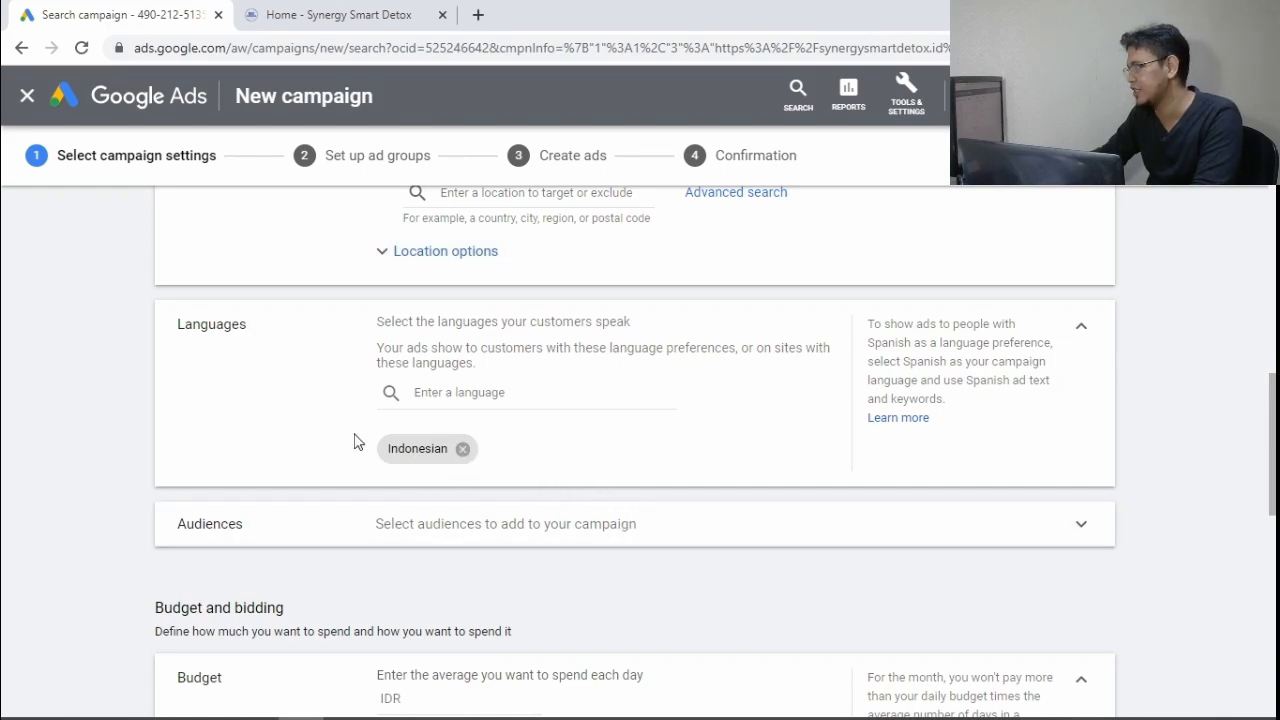
pyautogui.scroll(-2, 274, 443)
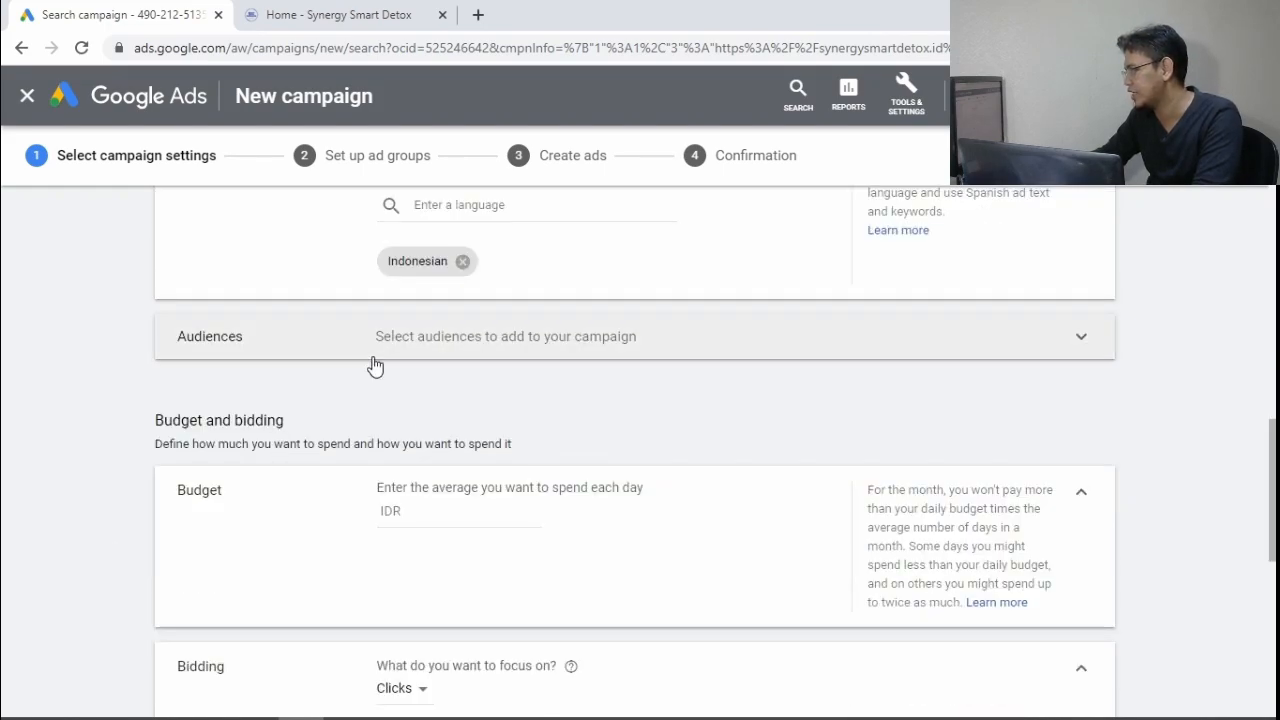
pyautogui.click(411, 350)
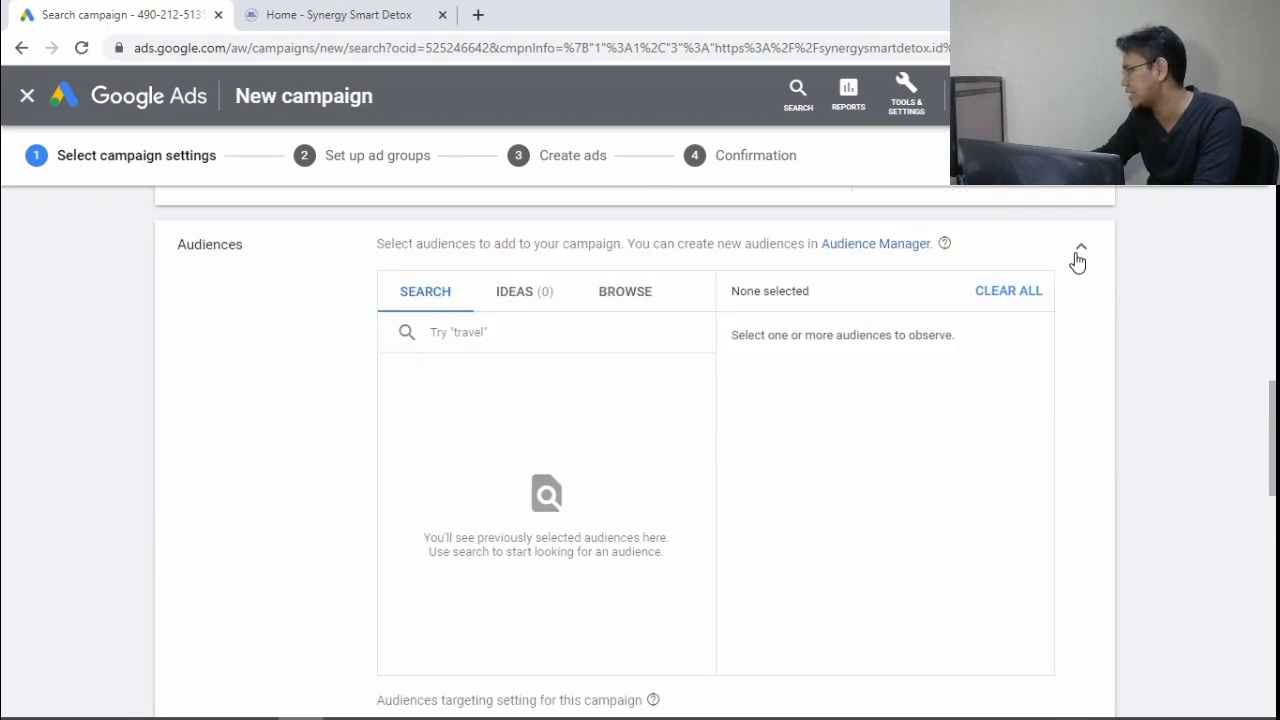
pyautogui.click(1077, 250)
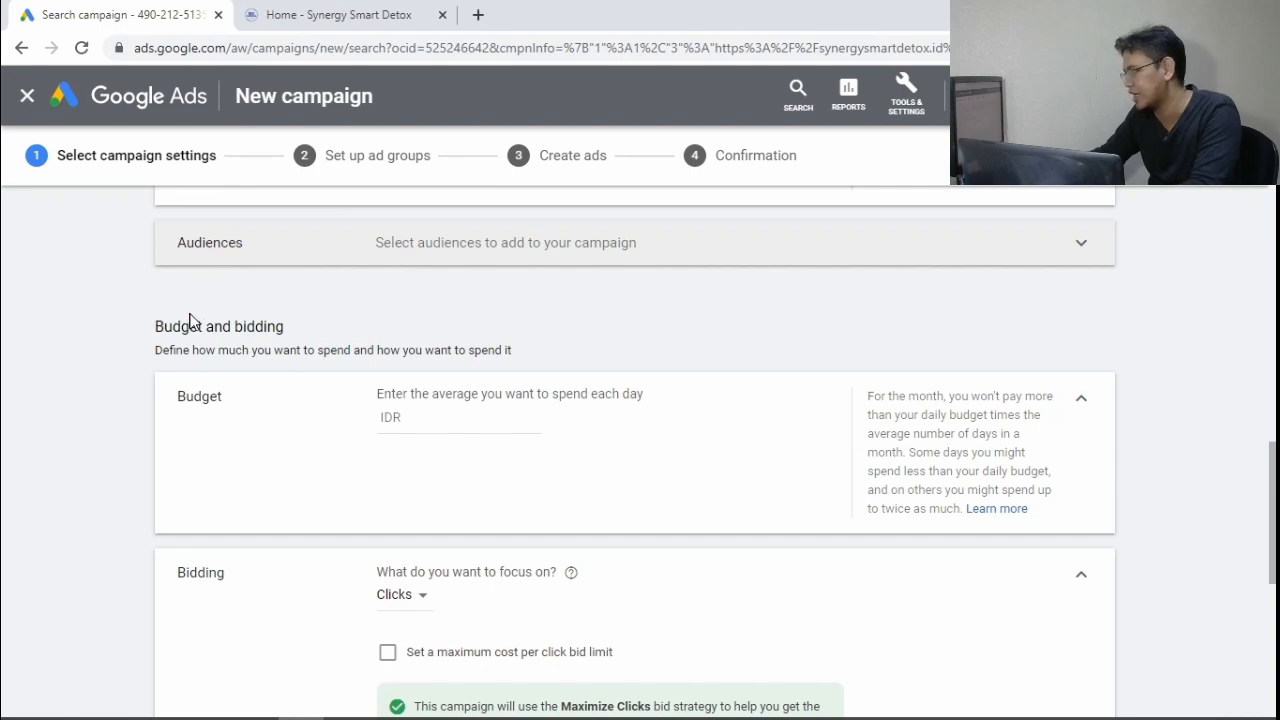
# Set the campaign's average daily budget to IDR 100000
pyautogui.scroll(-2, 213, 308)
pyautogui.scroll(1, 215, 308)
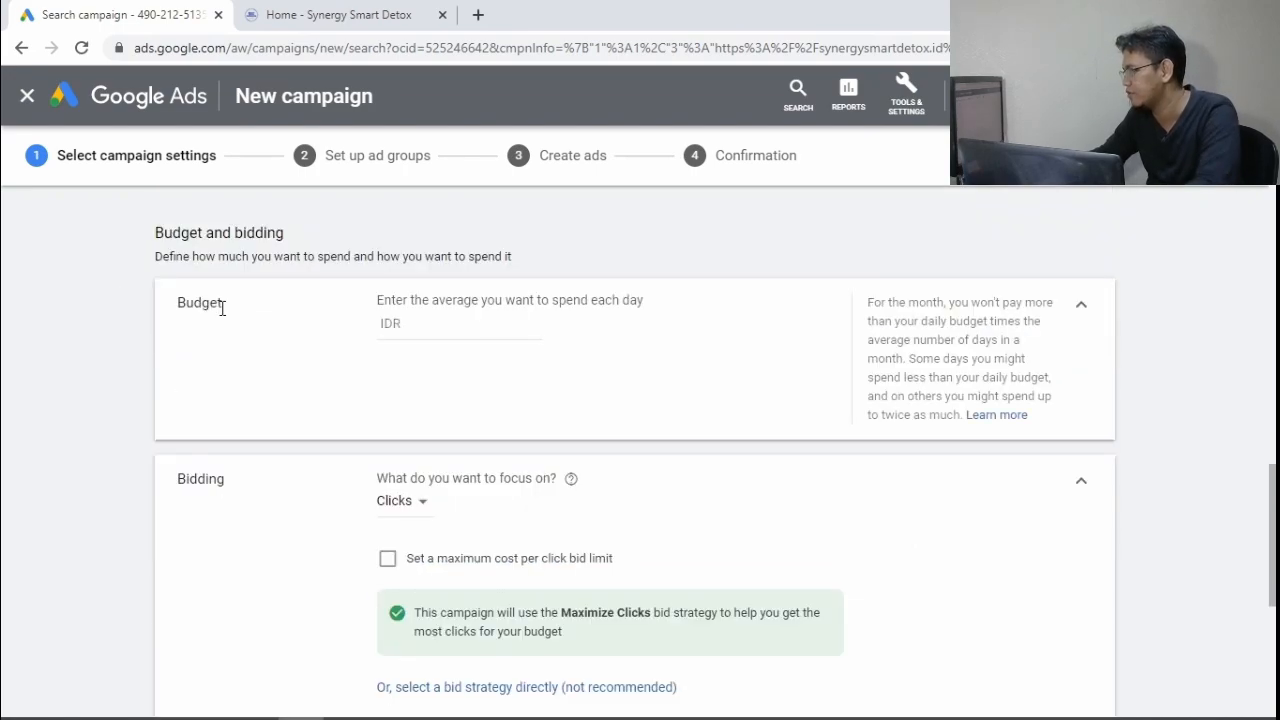
pyautogui.click(436, 331)
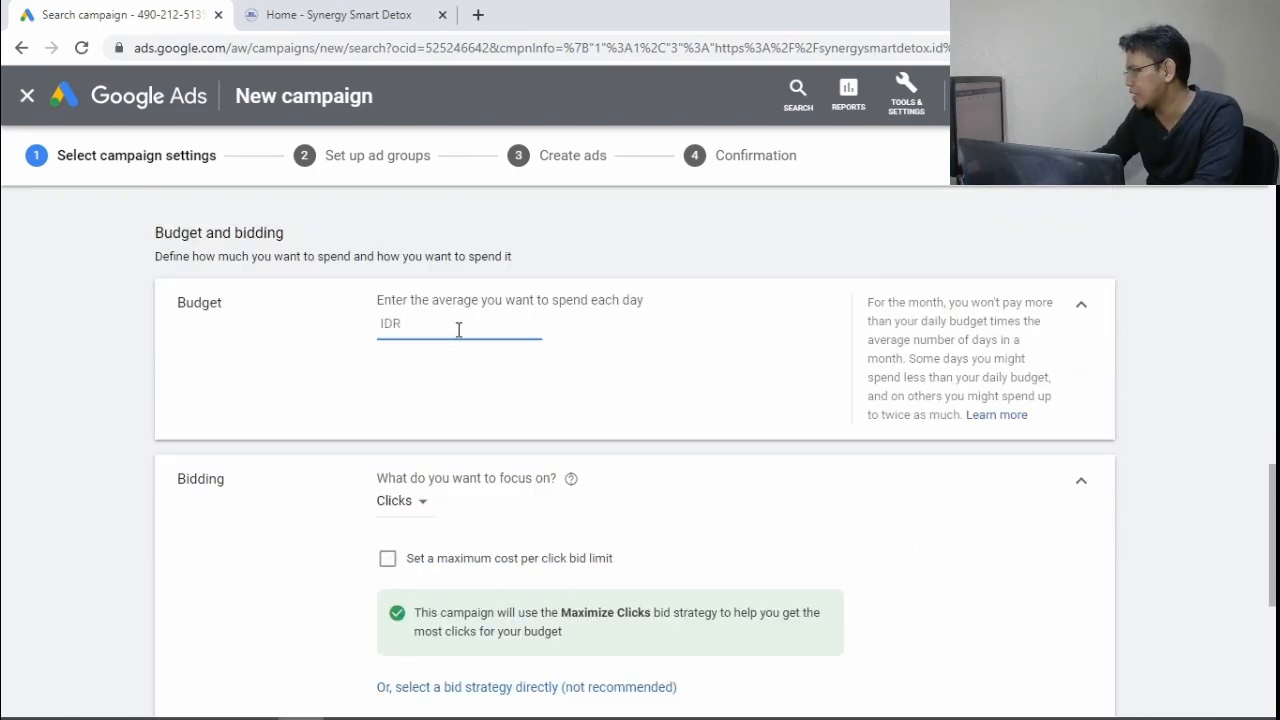
pyautogui.write('100000')
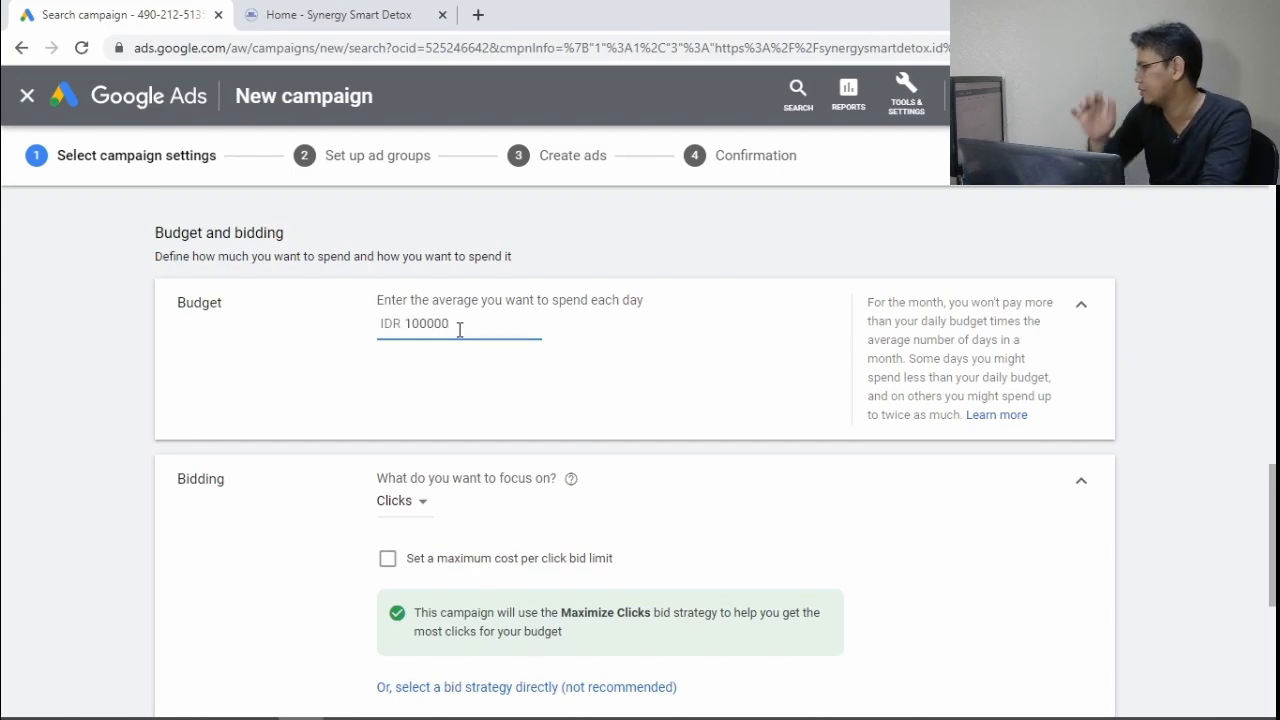
# Examine which goals the bidding can focus on, keeping Clicks as the choice
pyautogui.scroll(-1, 459, 329)
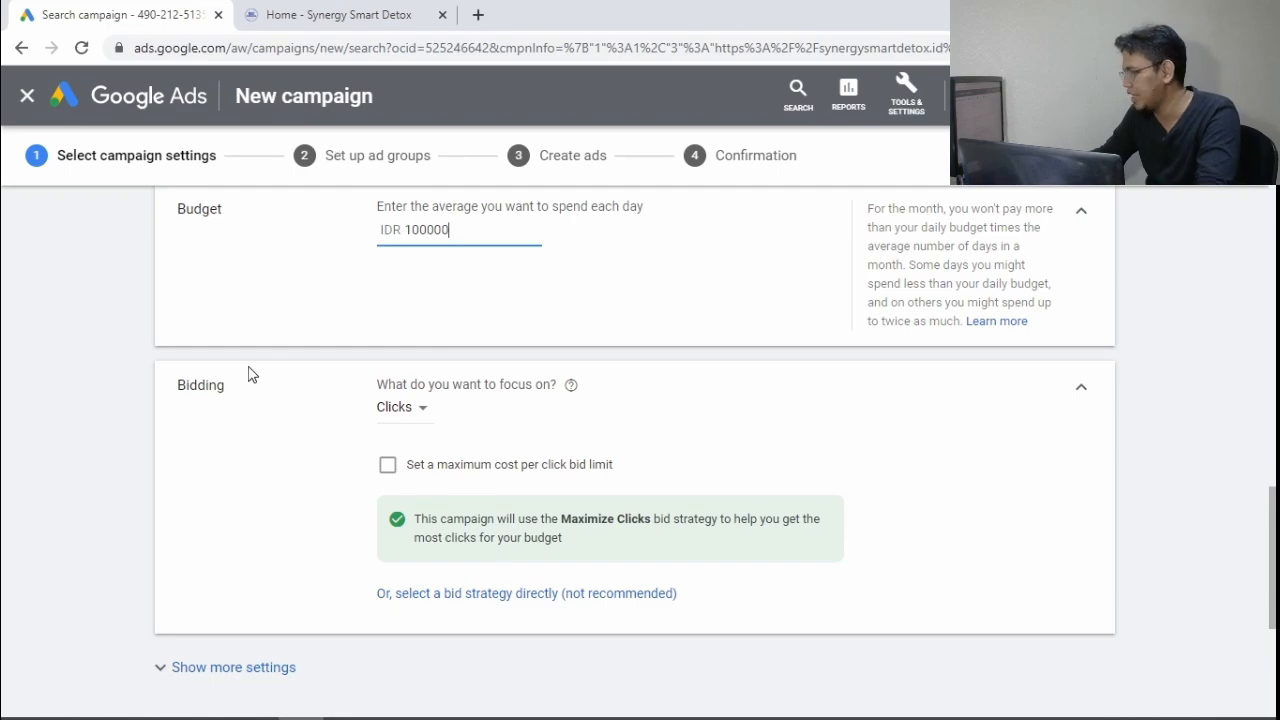
pyautogui.scroll(-3, 262, 368)
pyautogui.scroll(2, 292, 358)
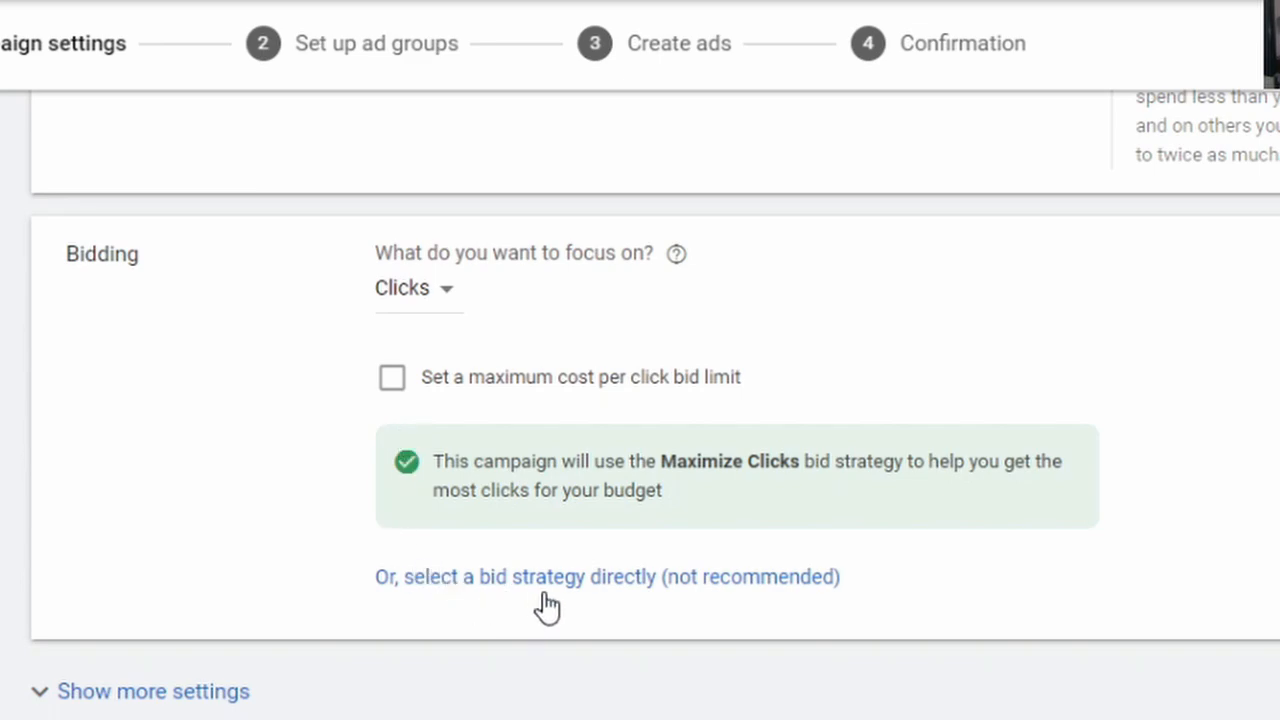
pyautogui.click(432, 296)
pyautogui.click(394, 290)
pyautogui.click(437, 305)
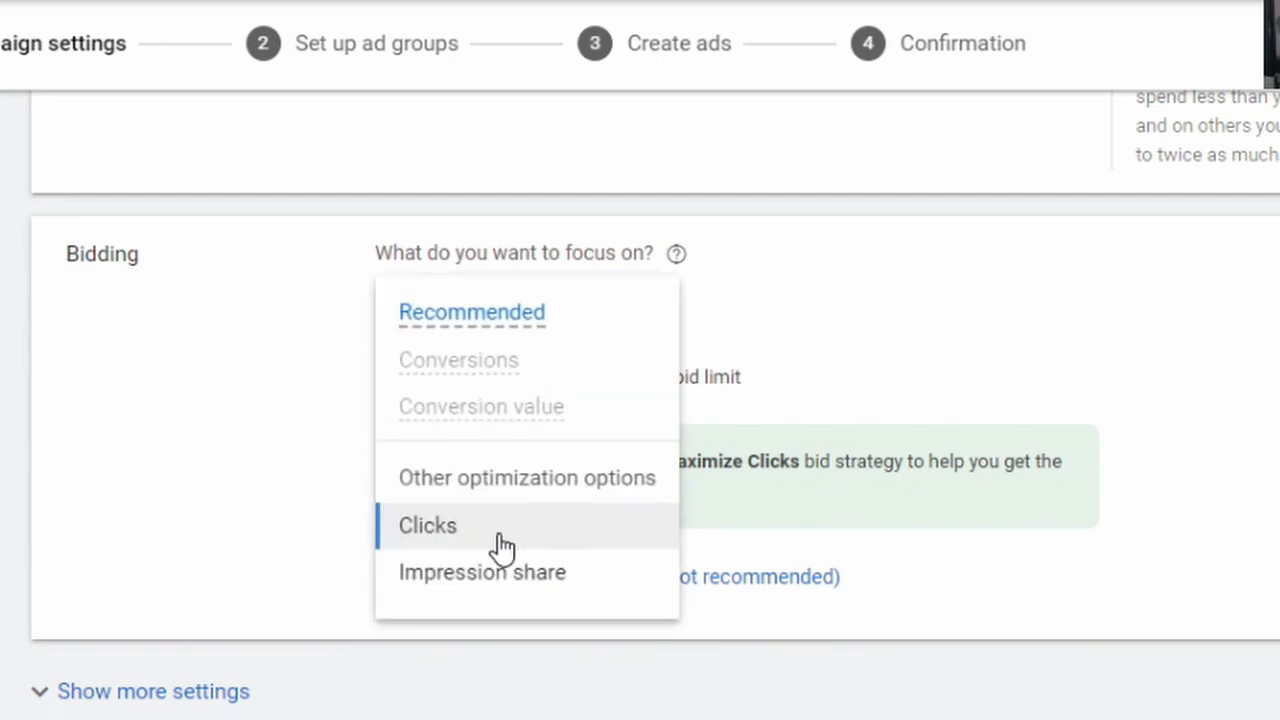
pyautogui.click(249, 457)
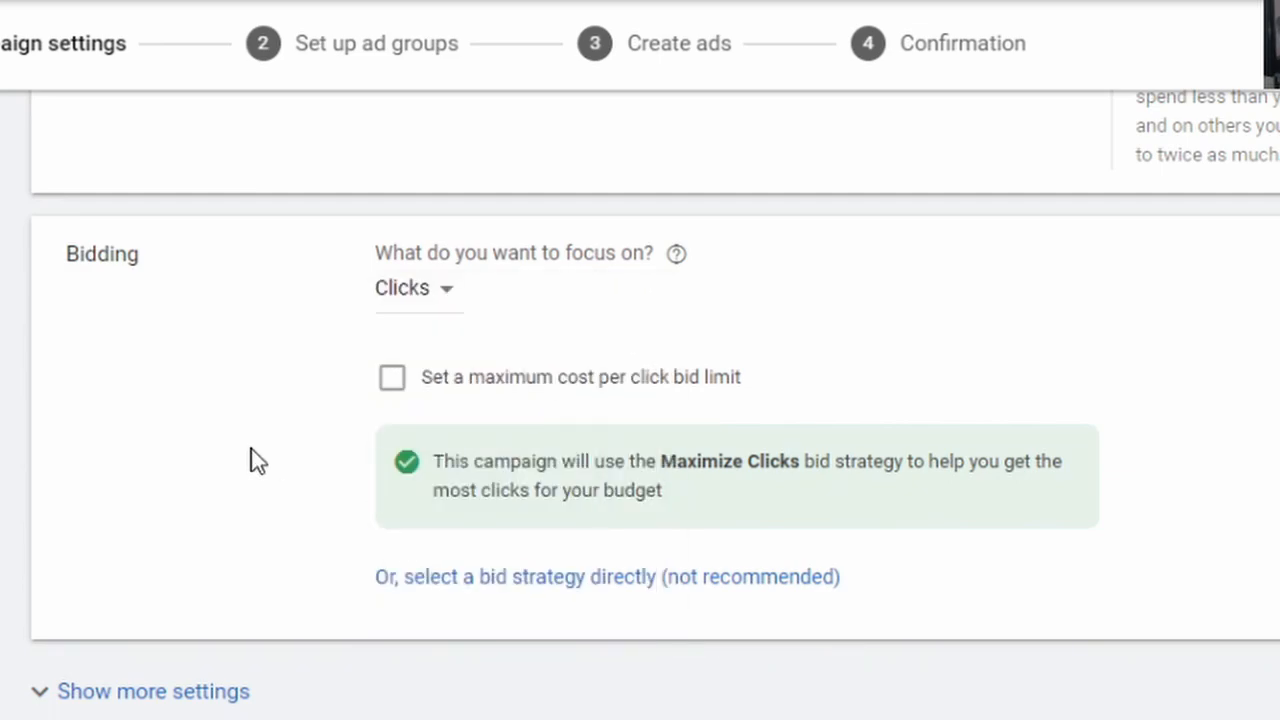
# Select the Manual CPC bid strategy directly, and save the campaign settings to continue to the ad groups
pyautogui.click(446, 582)
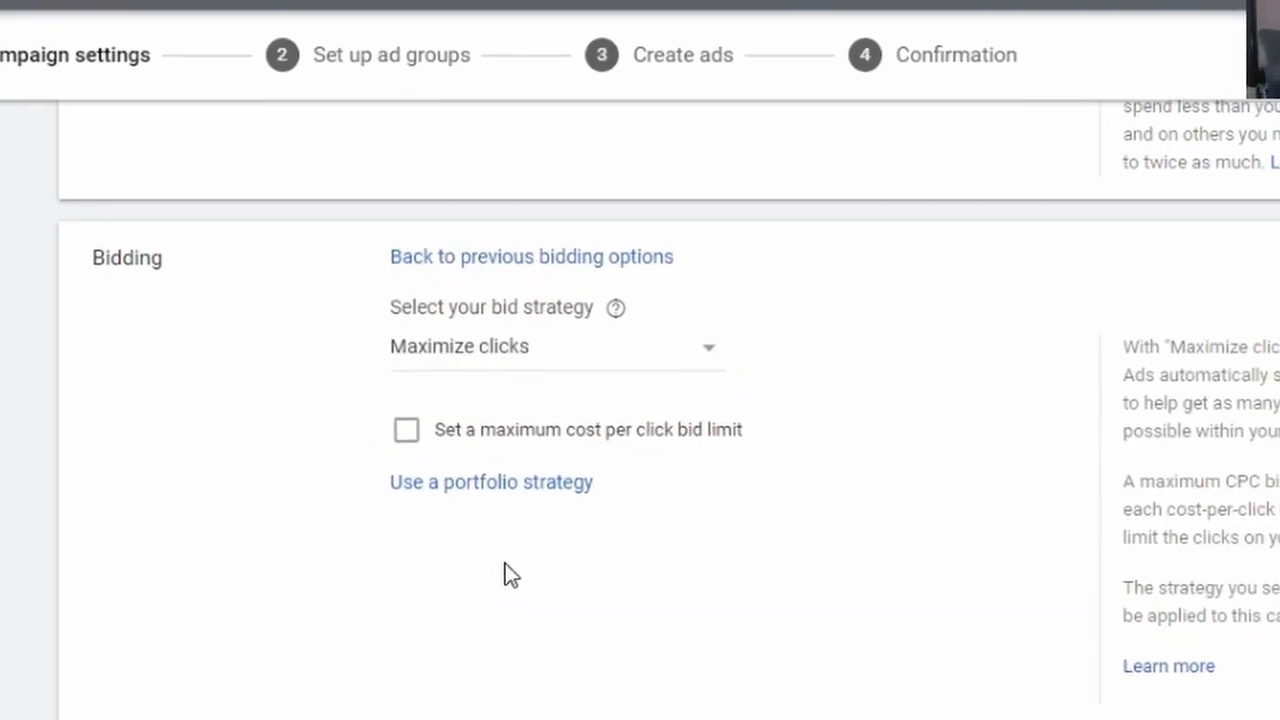
pyautogui.click(636, 352)
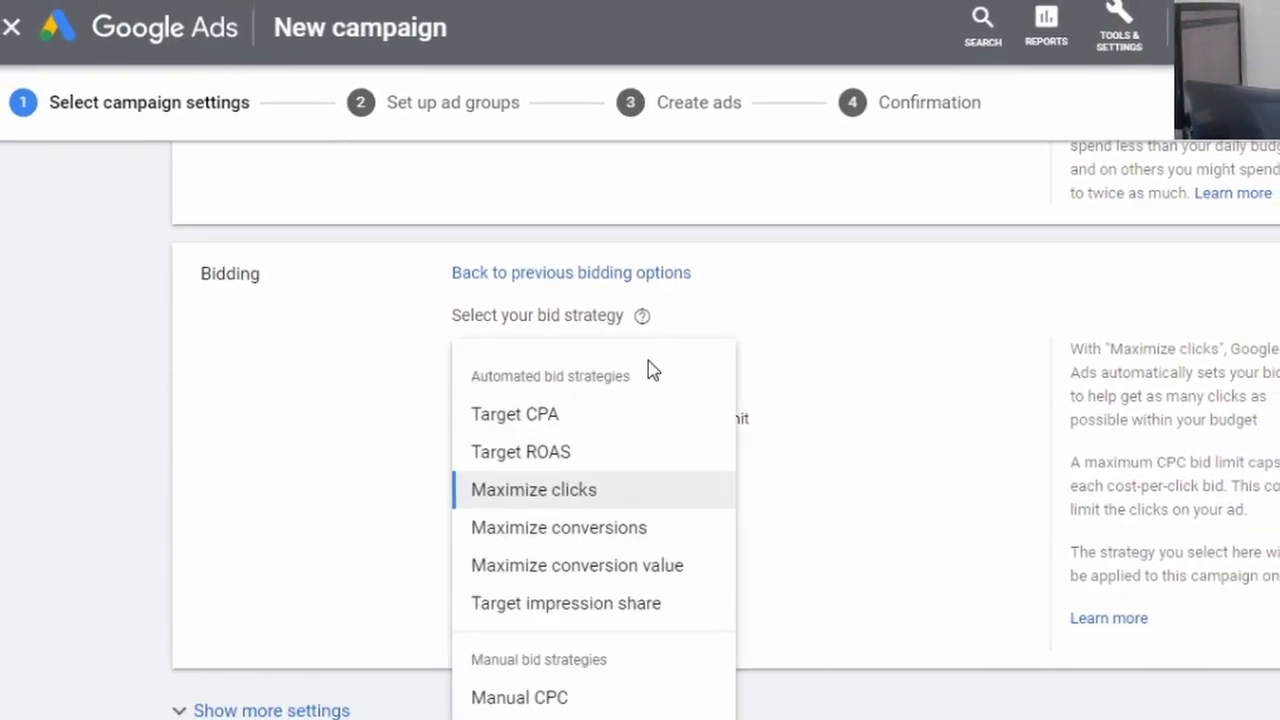
pyautogui.click(536, 708)
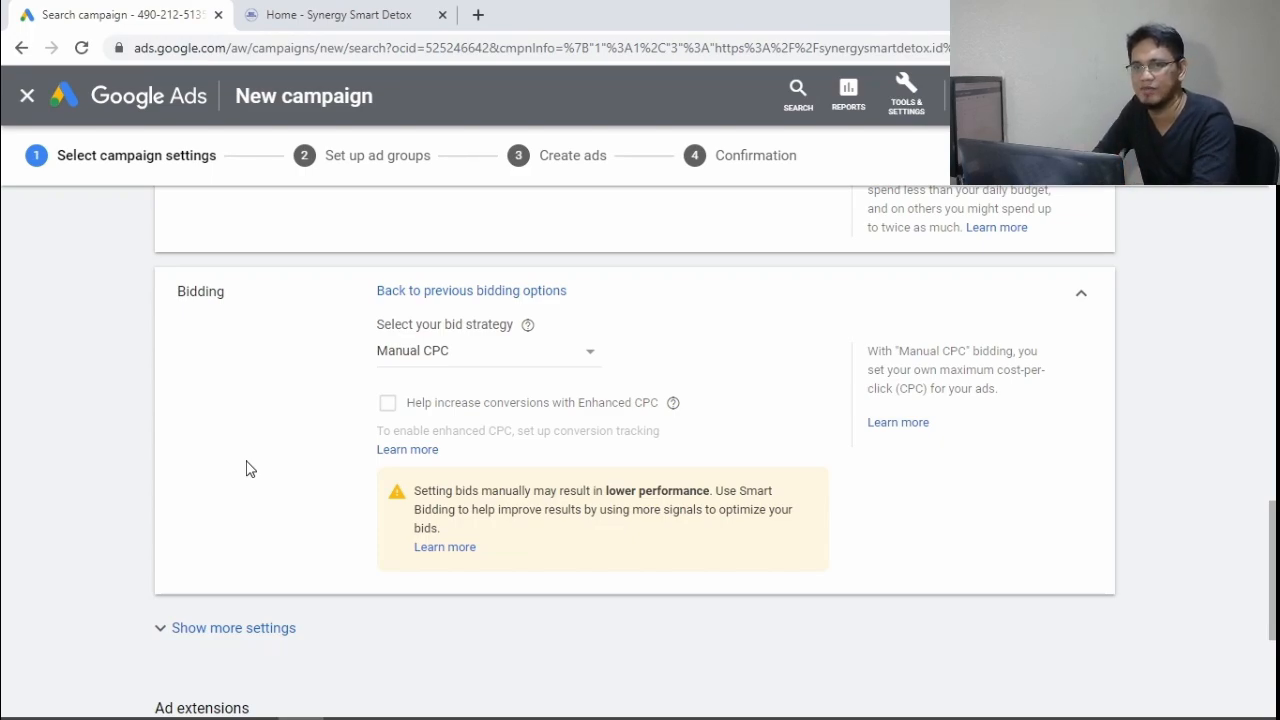
pyautogui.scroll(-4, 250, 469)
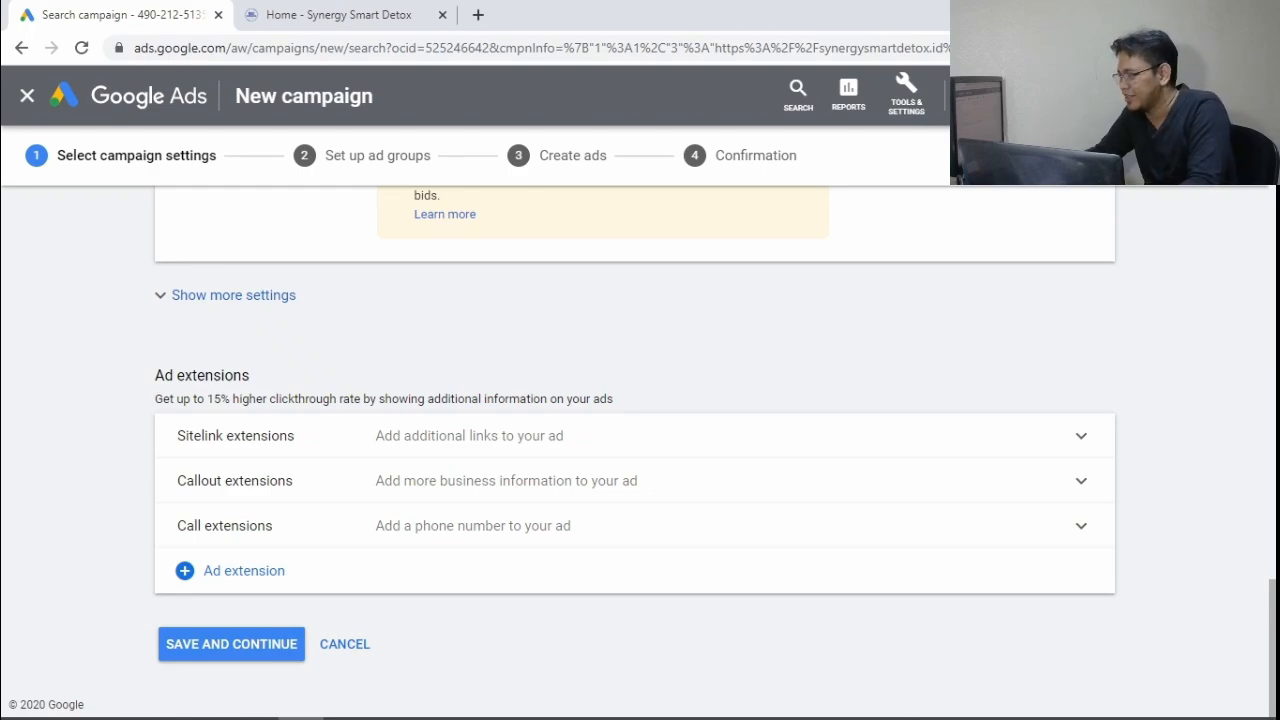
pyautogui.click(260, 648)
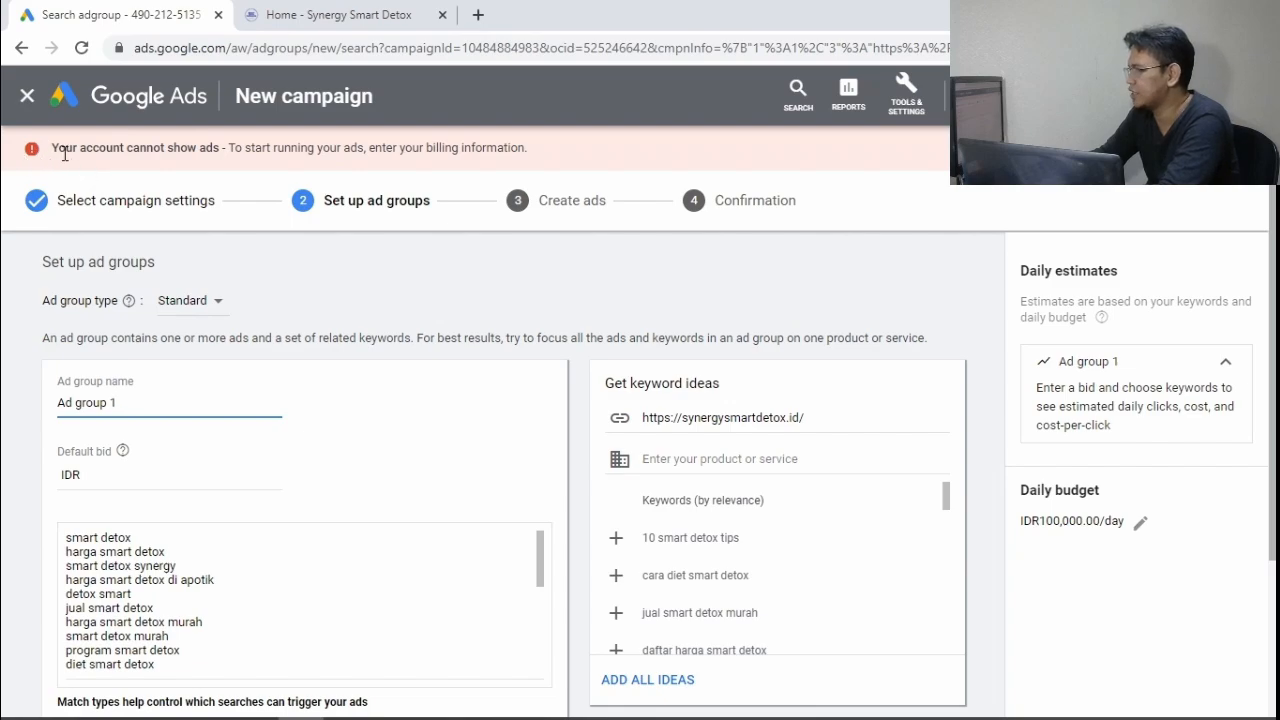
# Read the account's billing notice above the ad group setup
pyautogui.moveTo(57, 150); pyautogui.dragTo(140, 146)
pyautogui.click(57, 153)
pyautogui.moveTo(290, 148); pyautogui.dragTo(472, 150)
pyautogui.click(525, 163)
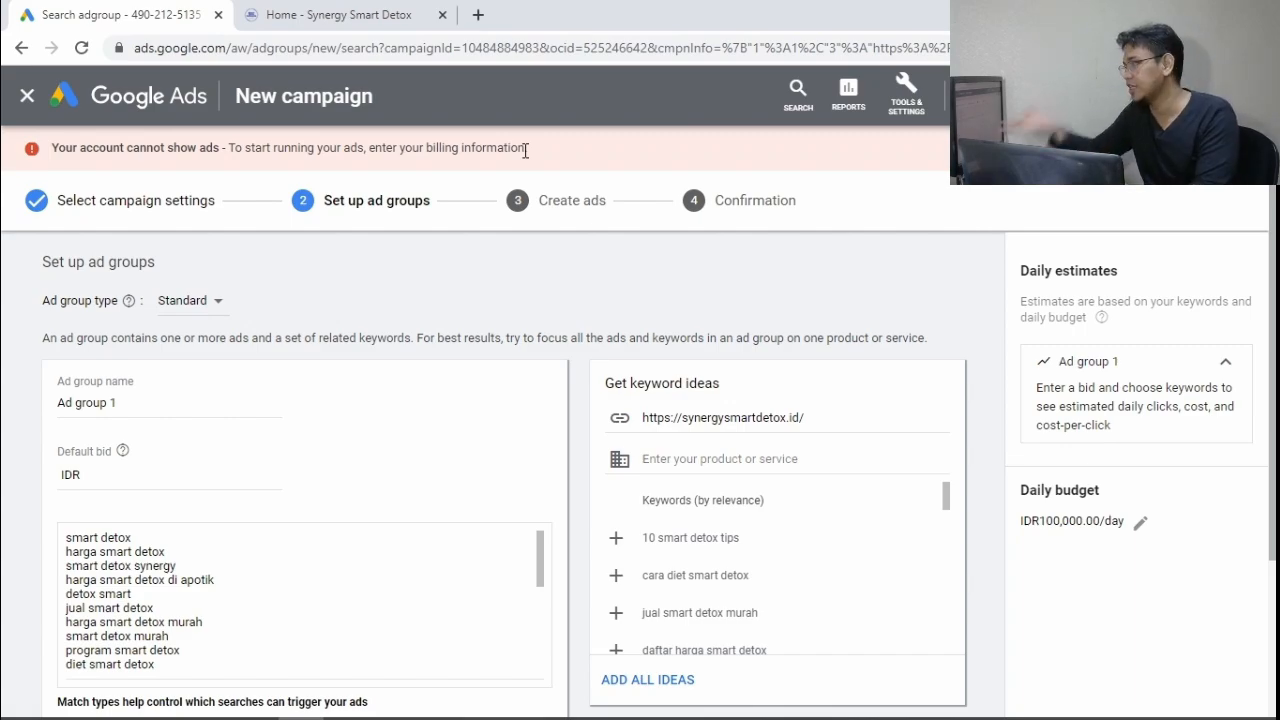
# Review the suggested smart detox keywords in Ad group 1 and clear the whole keyword list
pyautogui.scroll(-5, 220, 470)
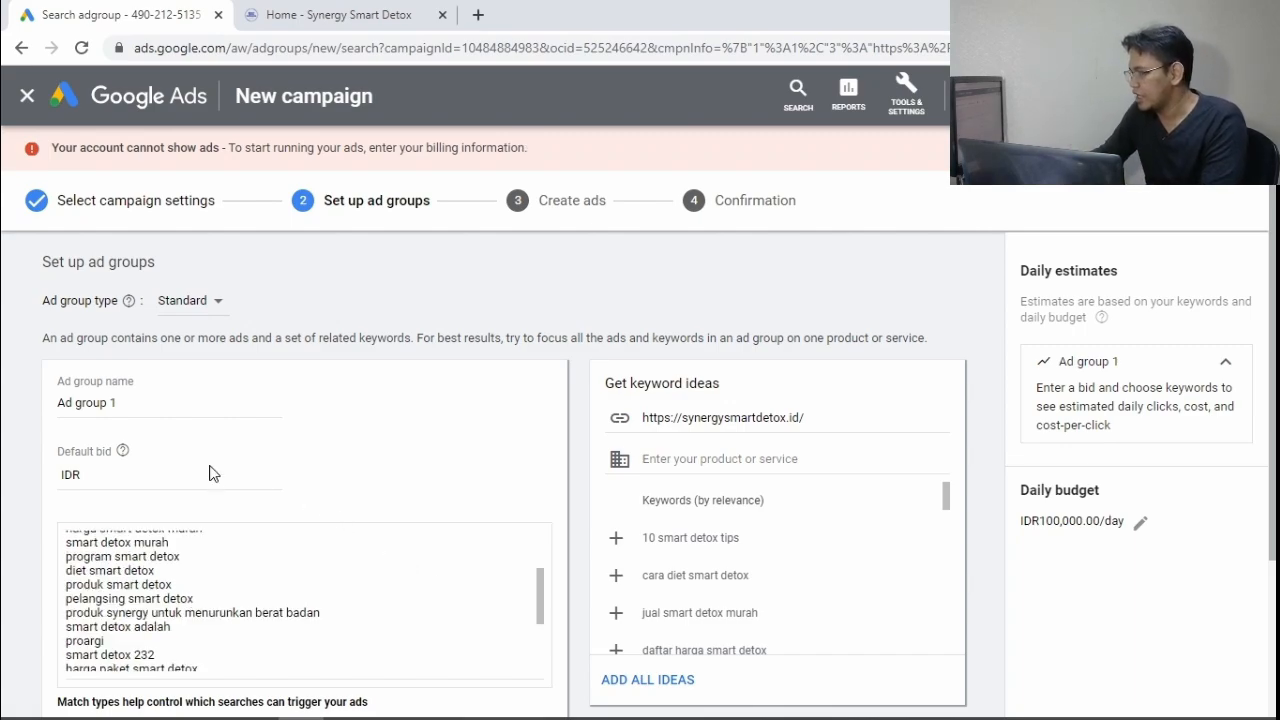
pyautogui.click(175, 311)
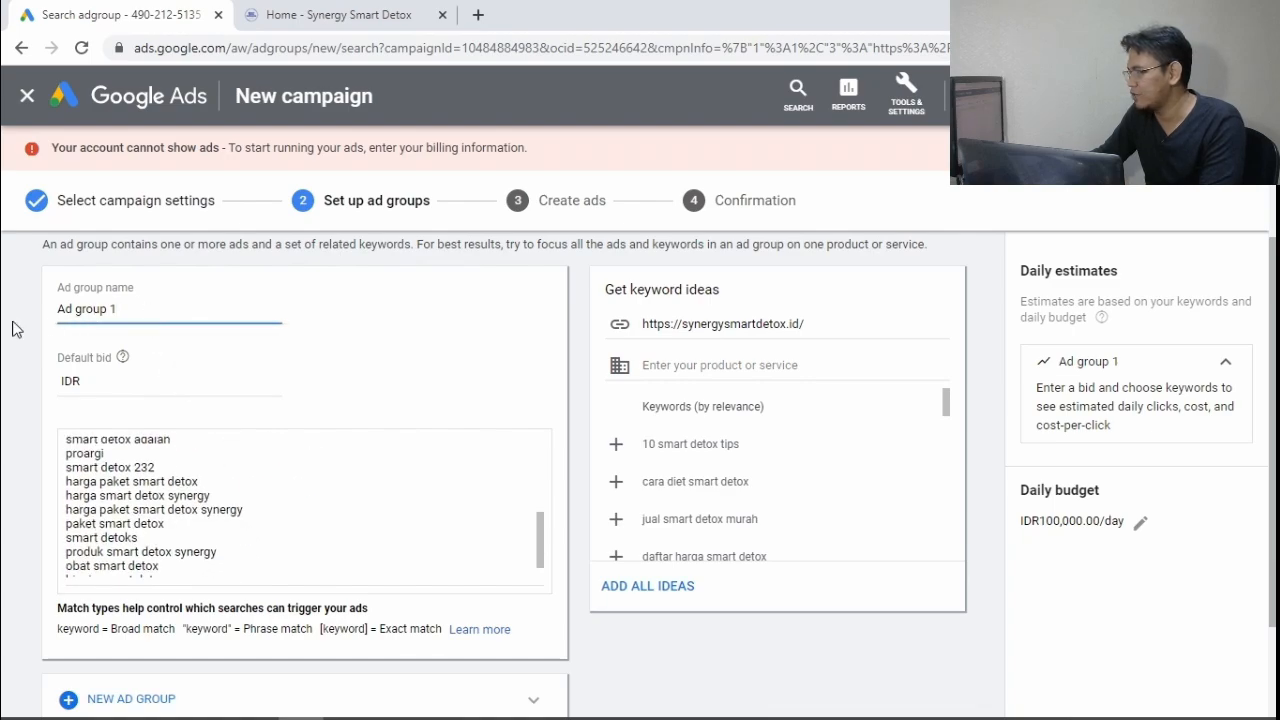
pyautogui.scroll(-3, 227, 410)
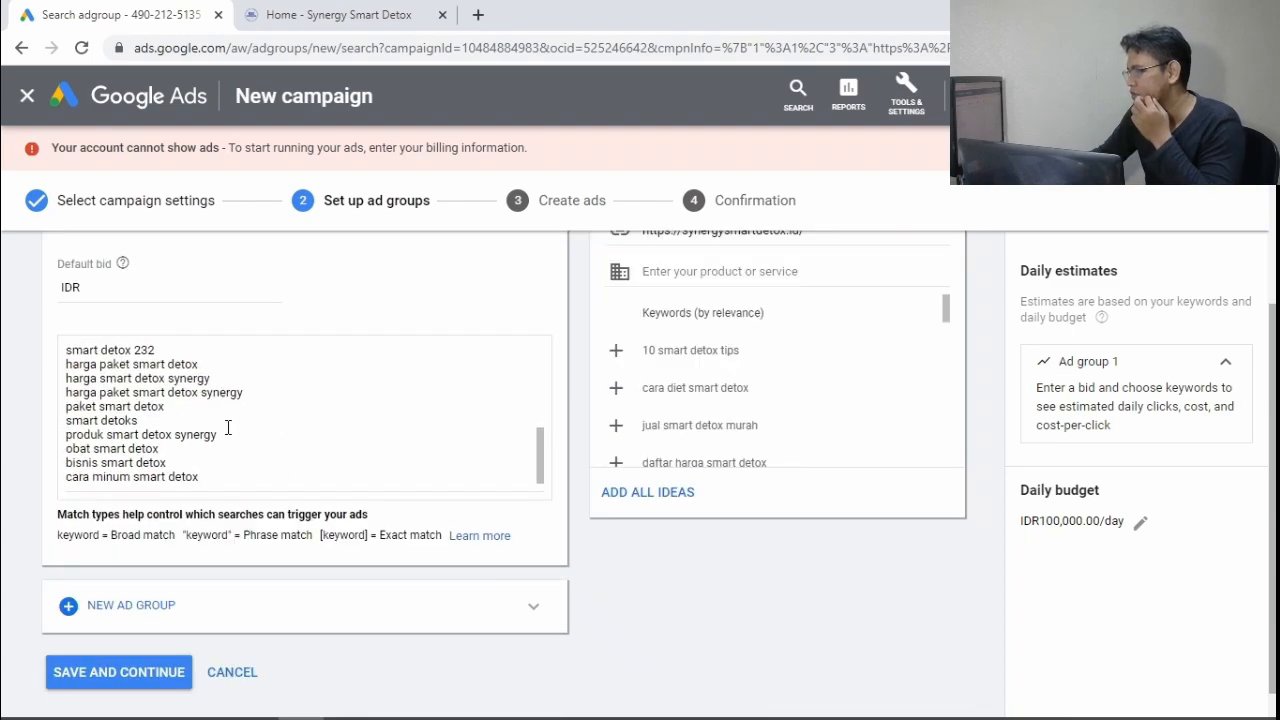
pyautogui.scroll(10, 228, 427)
pyautogui.click(197, 415)
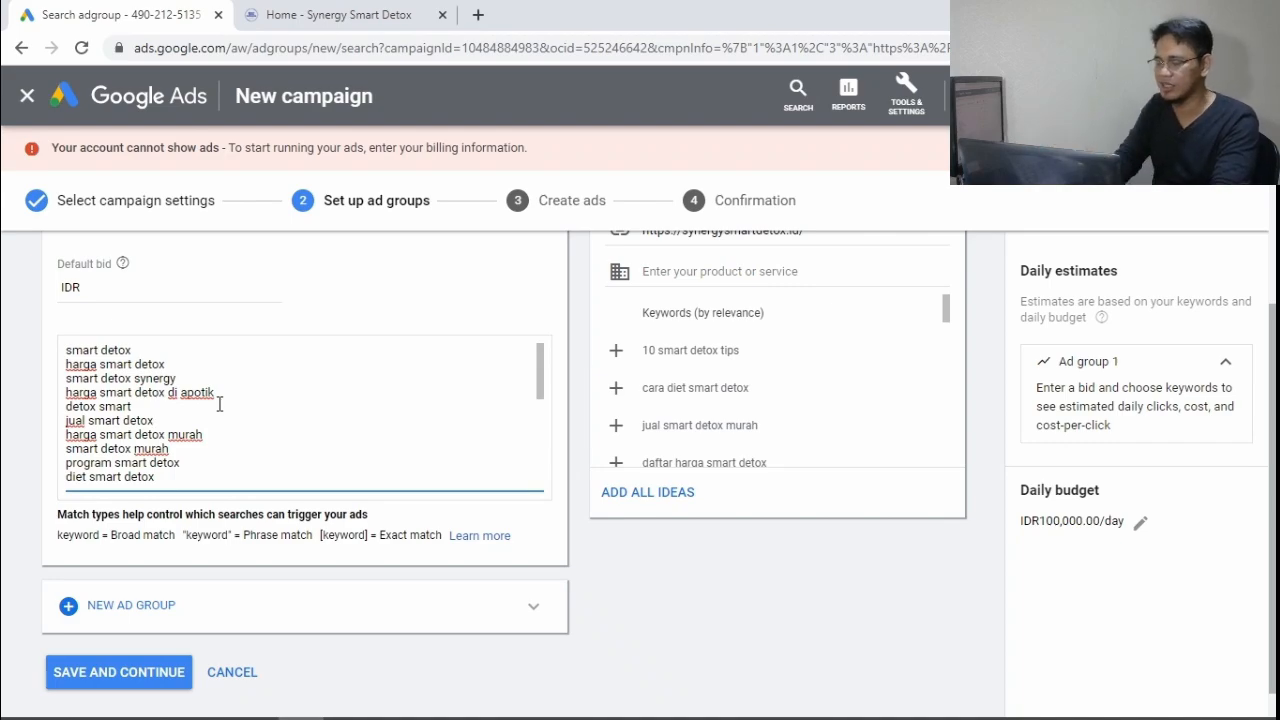
pyautogui.hotkey('ctrl', 'a')
pyautogui.press('BackSpace')
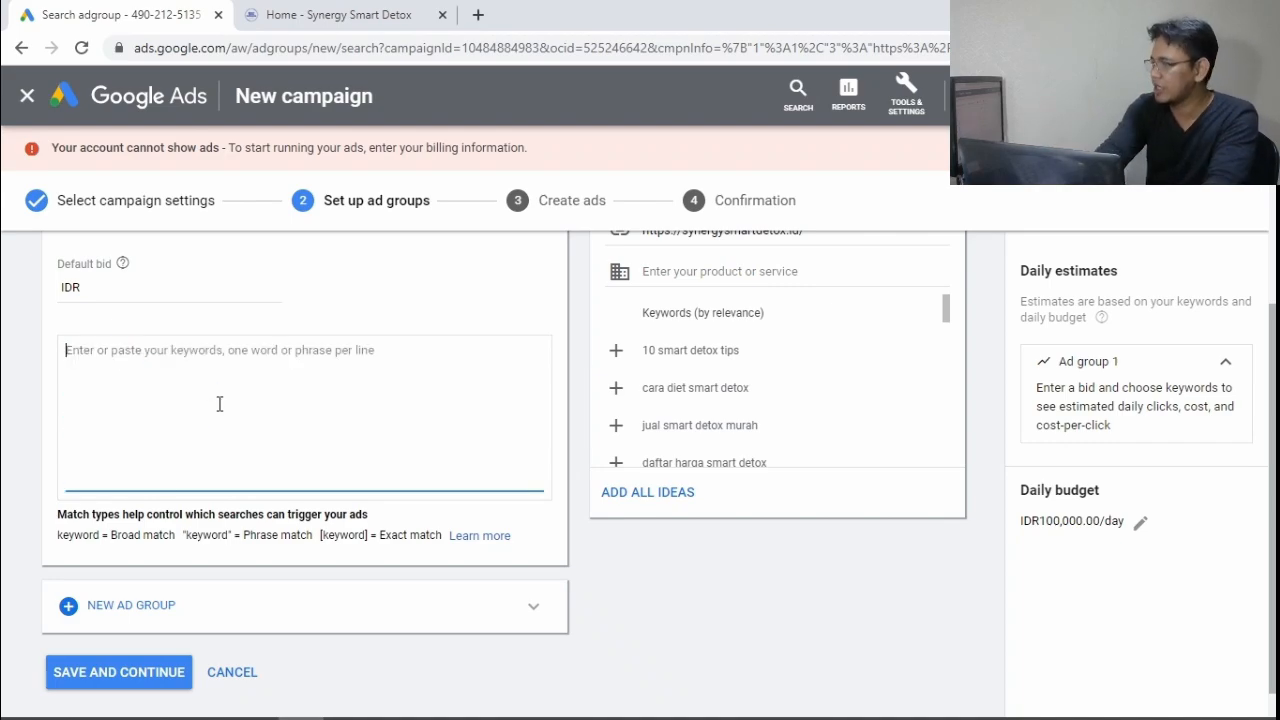
# Copy the phrase- and exact-match "cara diet sehat" keywords from Excel into Ad group 1's keyword list in Google Ads, removing the blank line between them
pyautogui.click(204, 700)
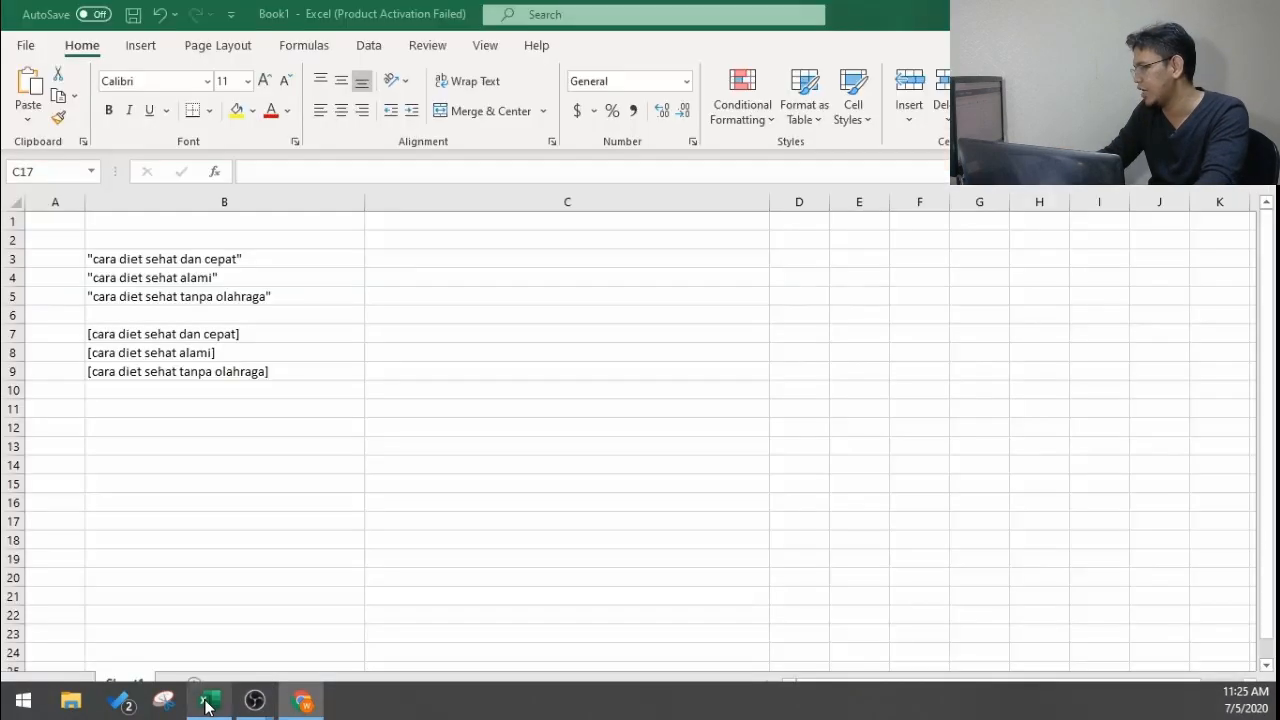
pyautogui.moveTo(183, 257); pyautogui.dragTo(189, 366)
pyautogui.hotkey('ctrl', 'c')
pyautogui.hotkey('alt', 'Tab')
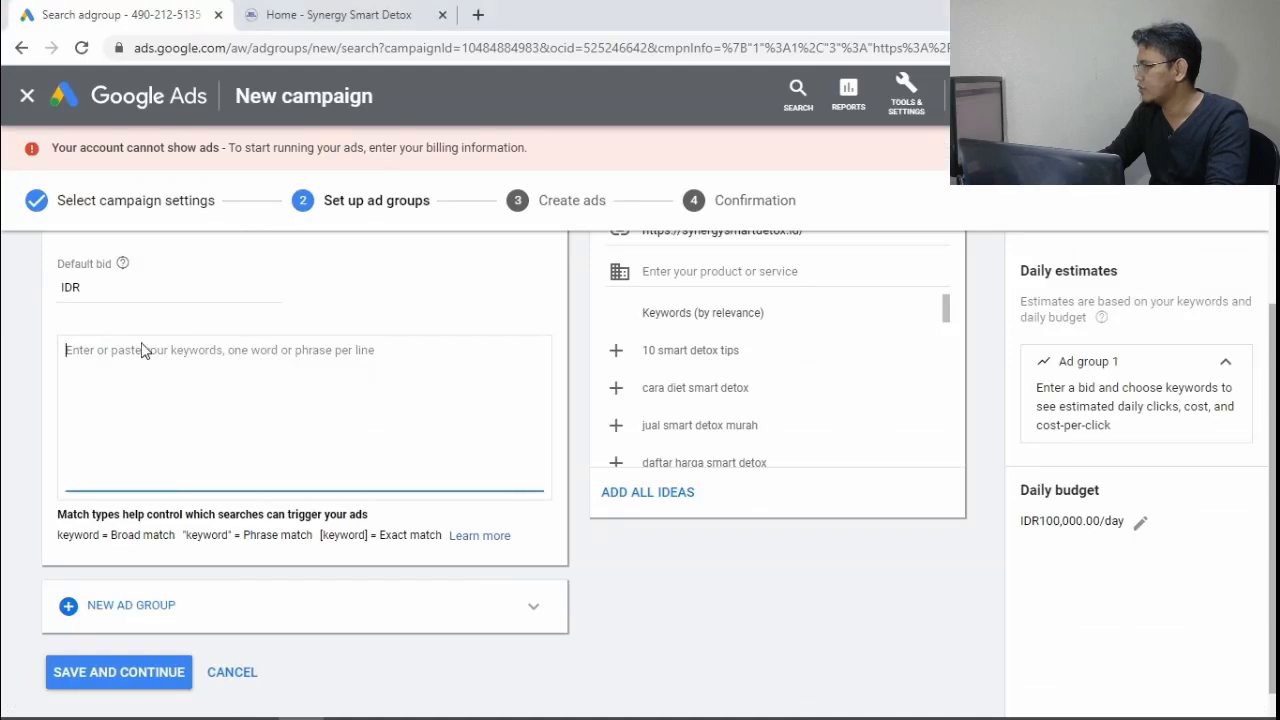
pyautogui.hotkey('ctrl', 'v')
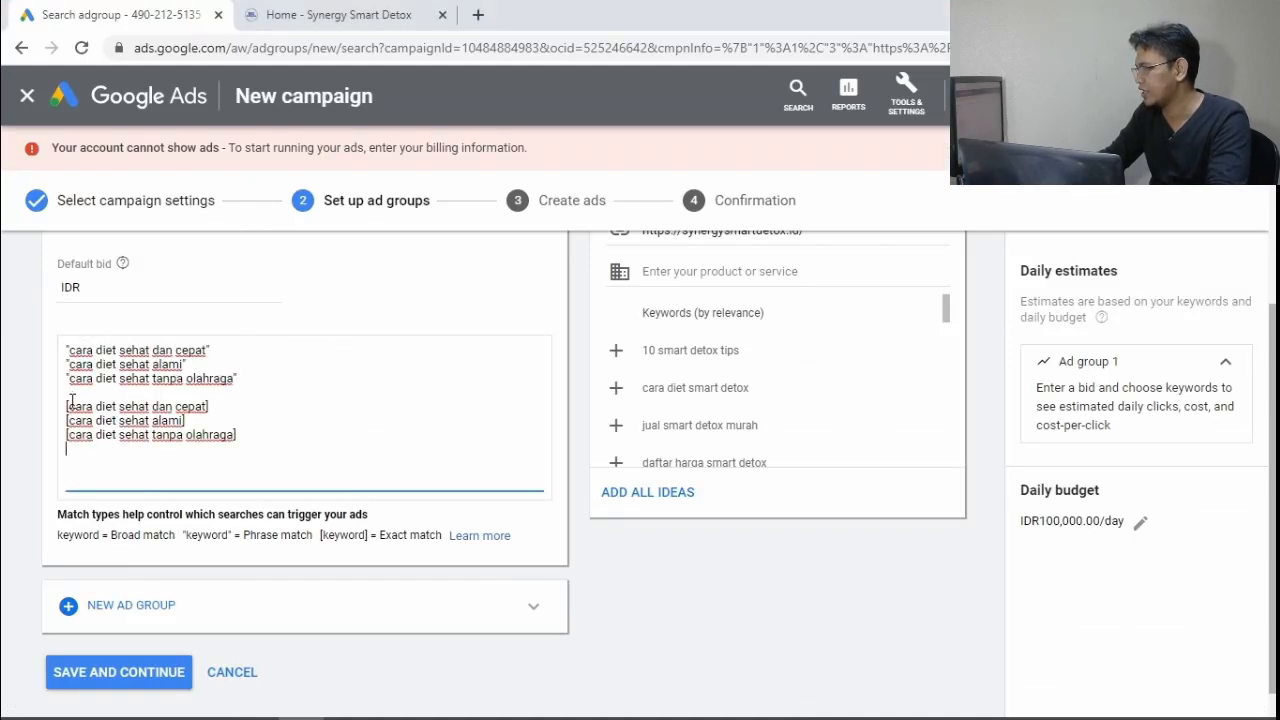
pyautogui.click(66, 413)
pyautogui.click(68, 405)
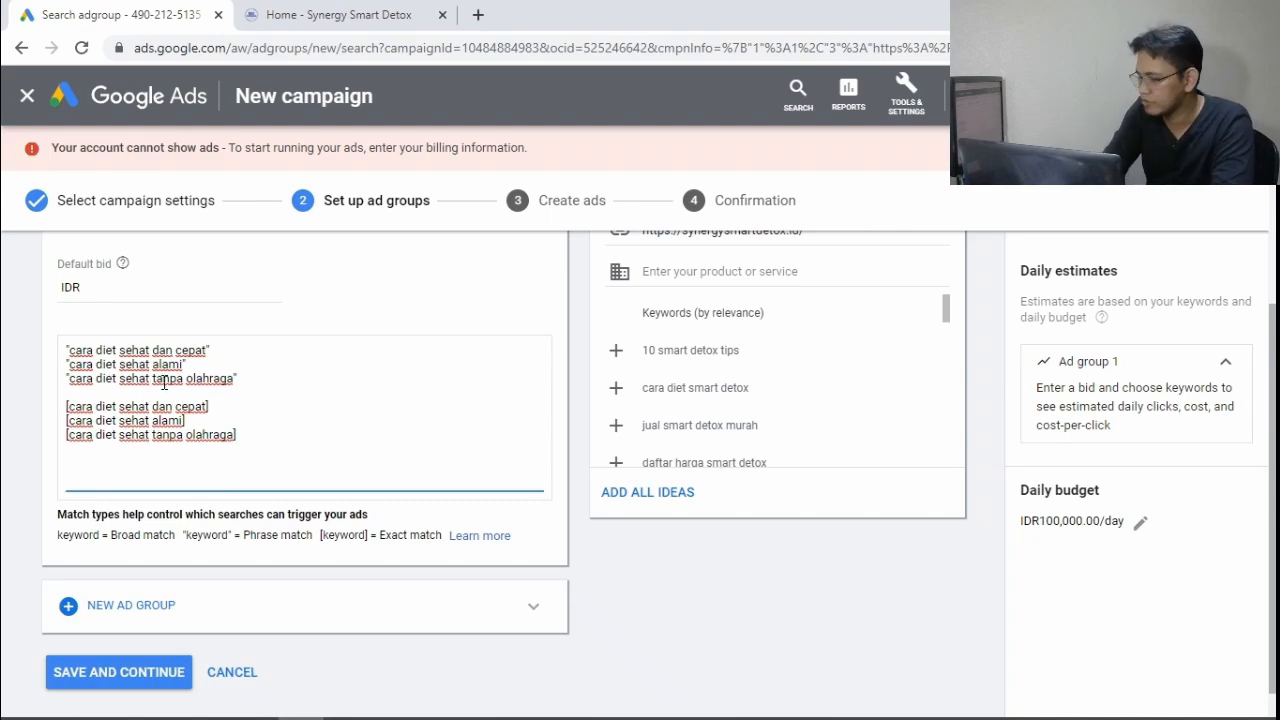
pyautogui.press('BackSpace')
# Set Ad group 1's default bid to IDR 3000 and check the average CPC in the daily estimates
pyautogui.click(159, 287)
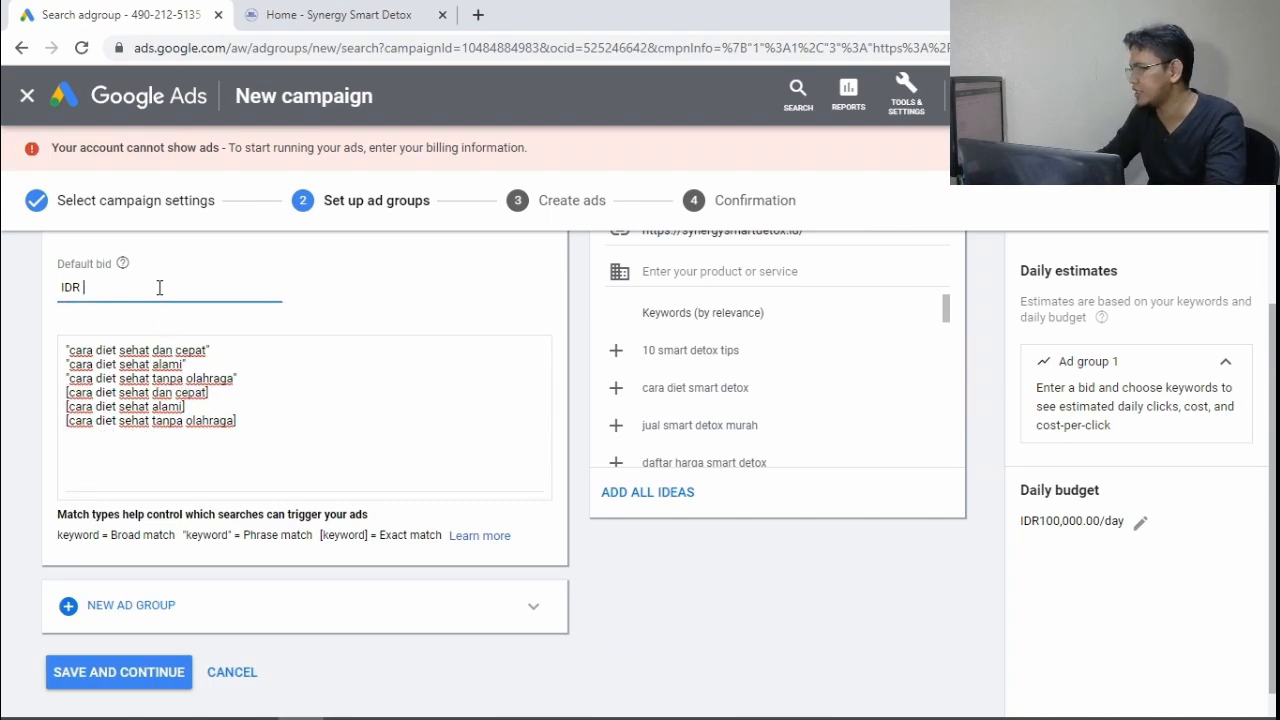
pyautogui.write('3000')
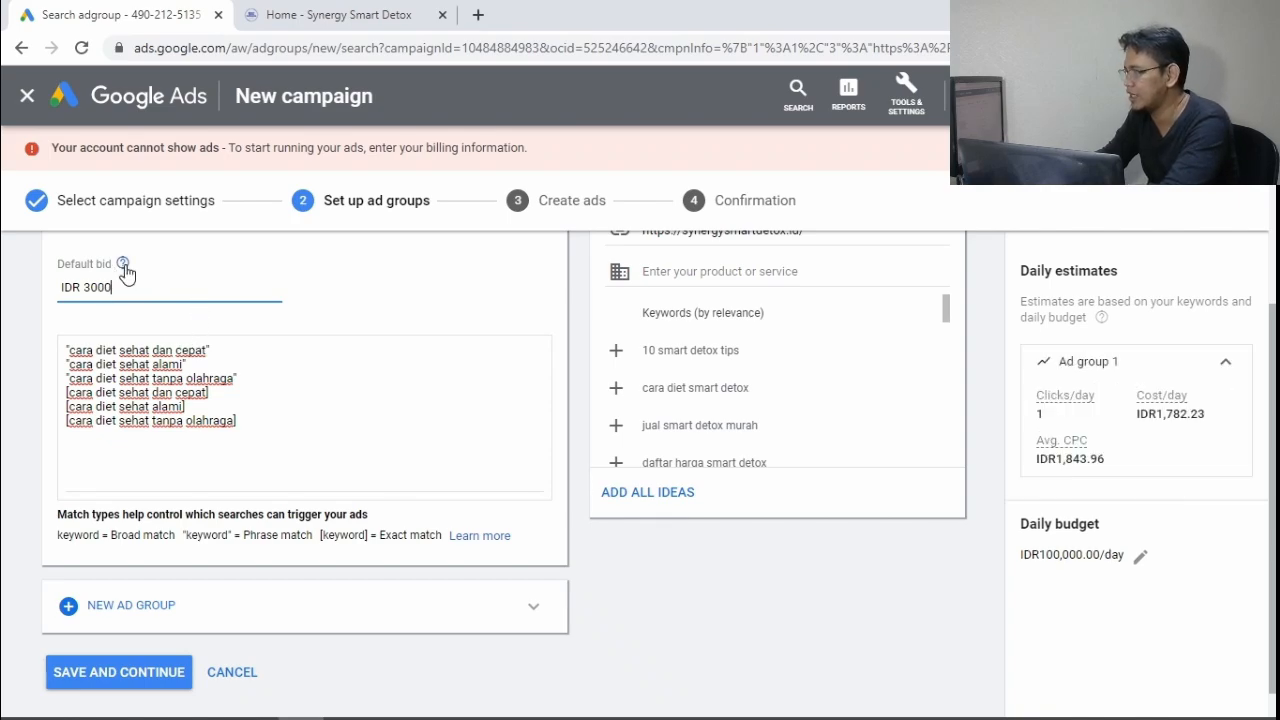
pyautogui.click(199, 442)
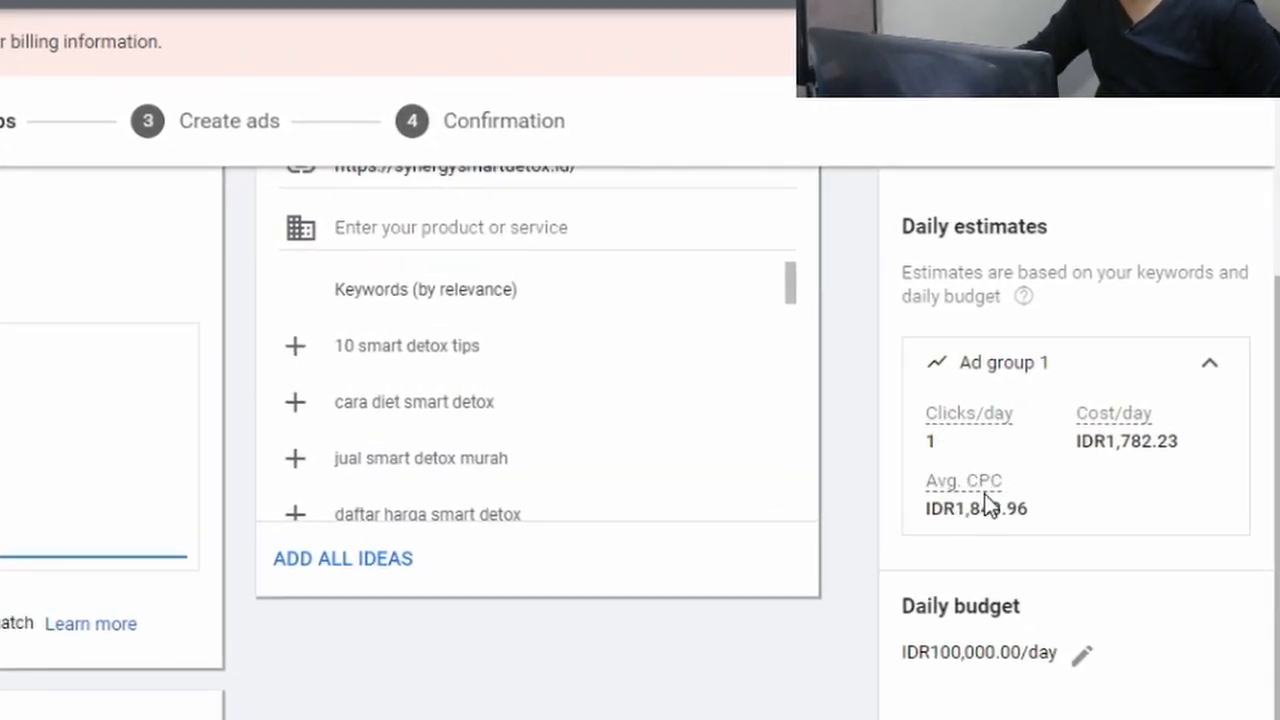
pyautogui.moveTo(968, 500)
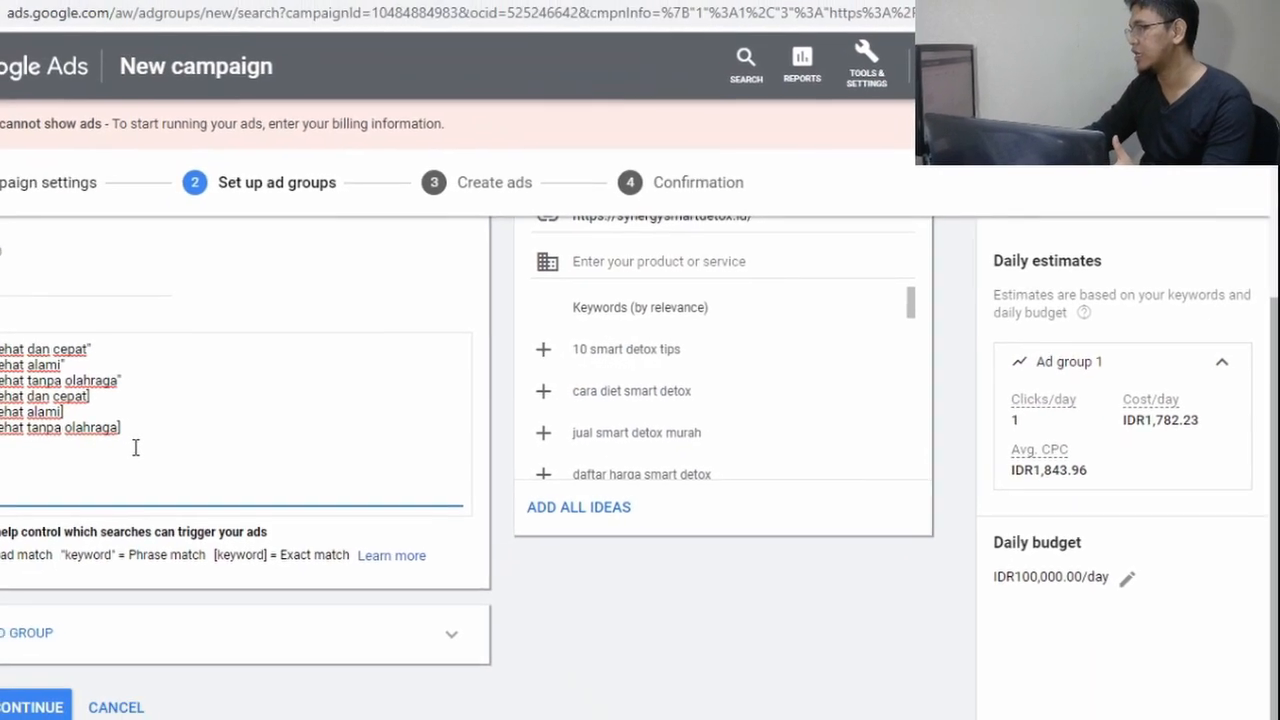
pyautogui.moveTo(135, 449); pyautogui.dragTo(0, 347)
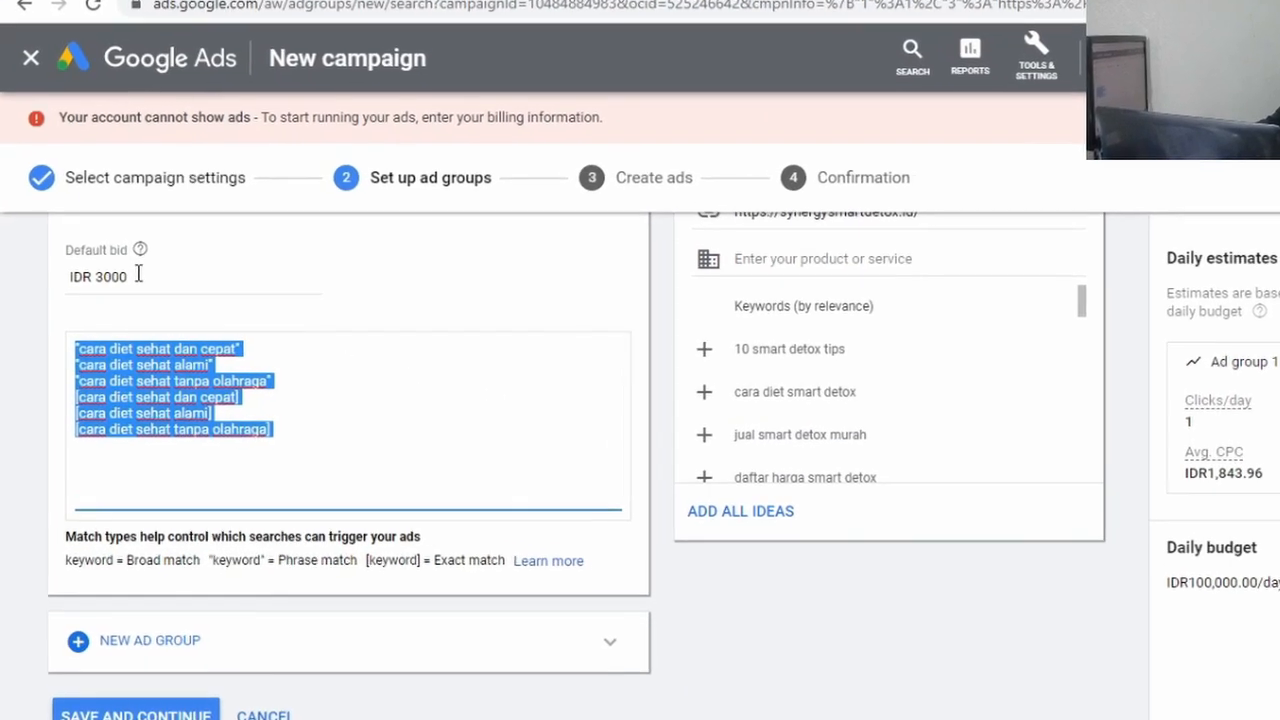
# Set Ad group 1's default bid to IDR 1900 and refresh the daily estimates
pyautogui.moveTo(111, 287); pyautogui.dragTo(86, 287)
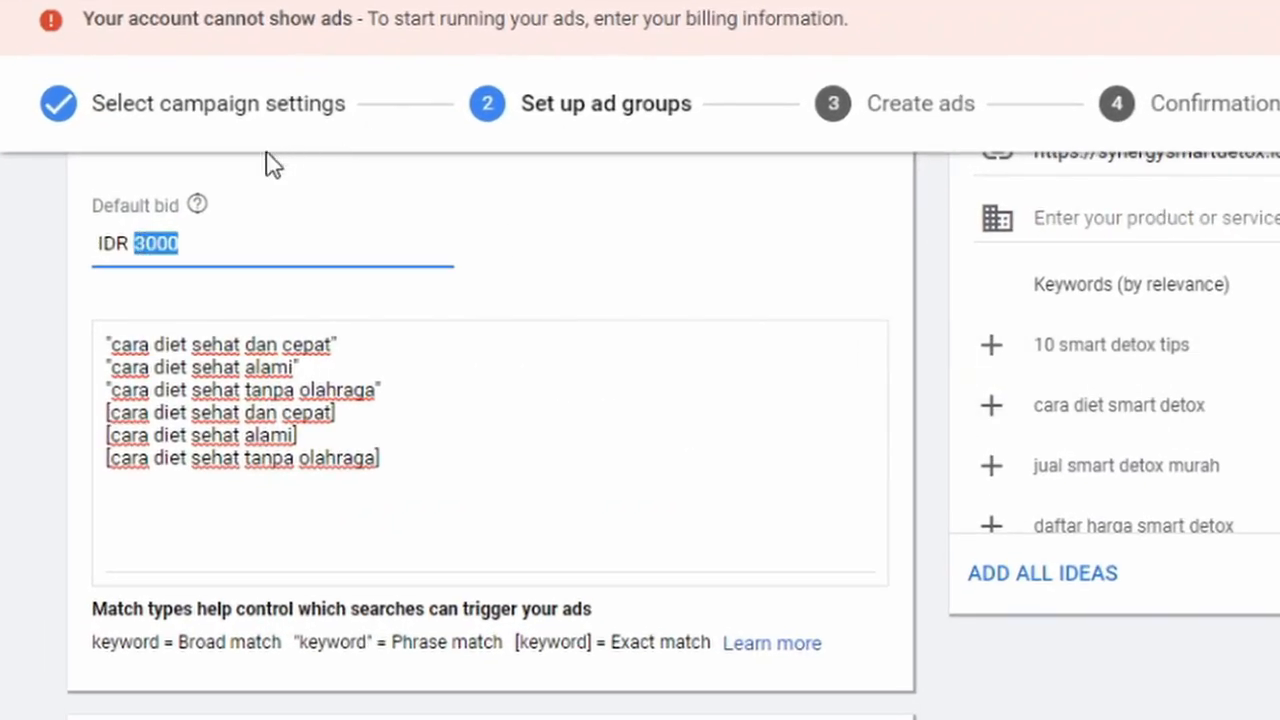
pyautogui.click(253, 245)
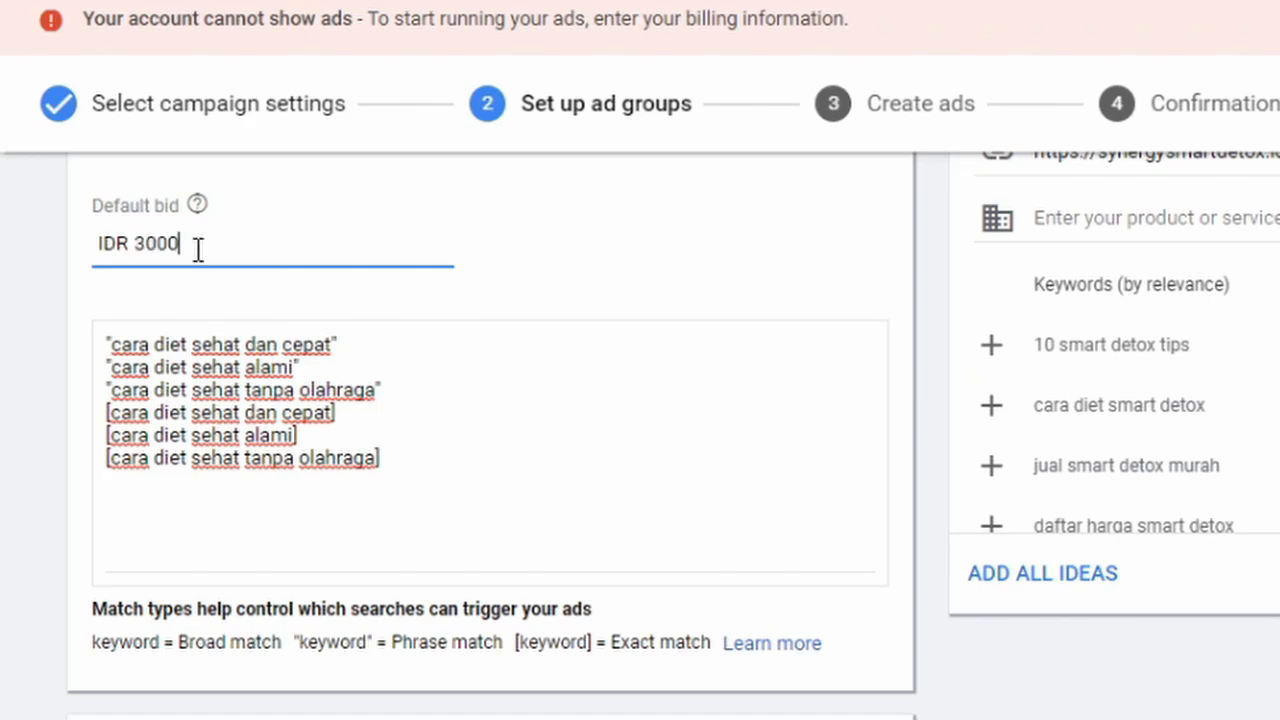
pyautogui.moveTo(197, 248); pyautogui.dragTo(136, 248)
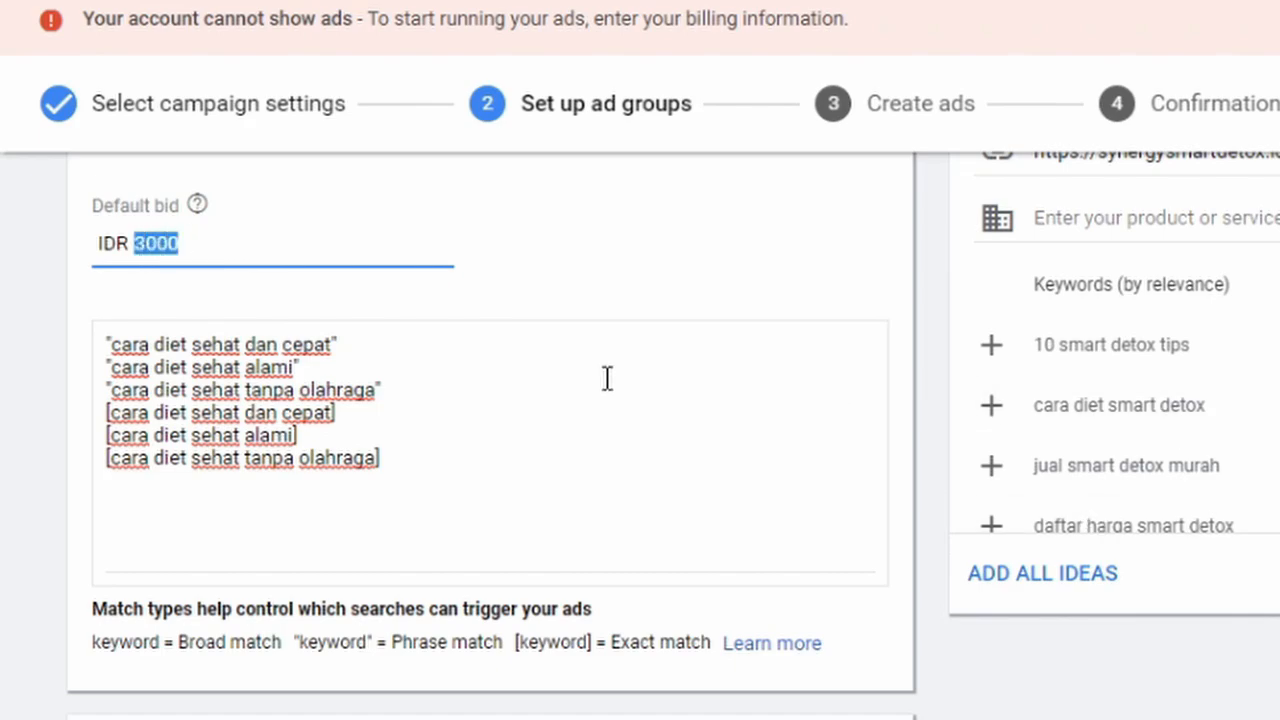
pyautogui.write('1900')
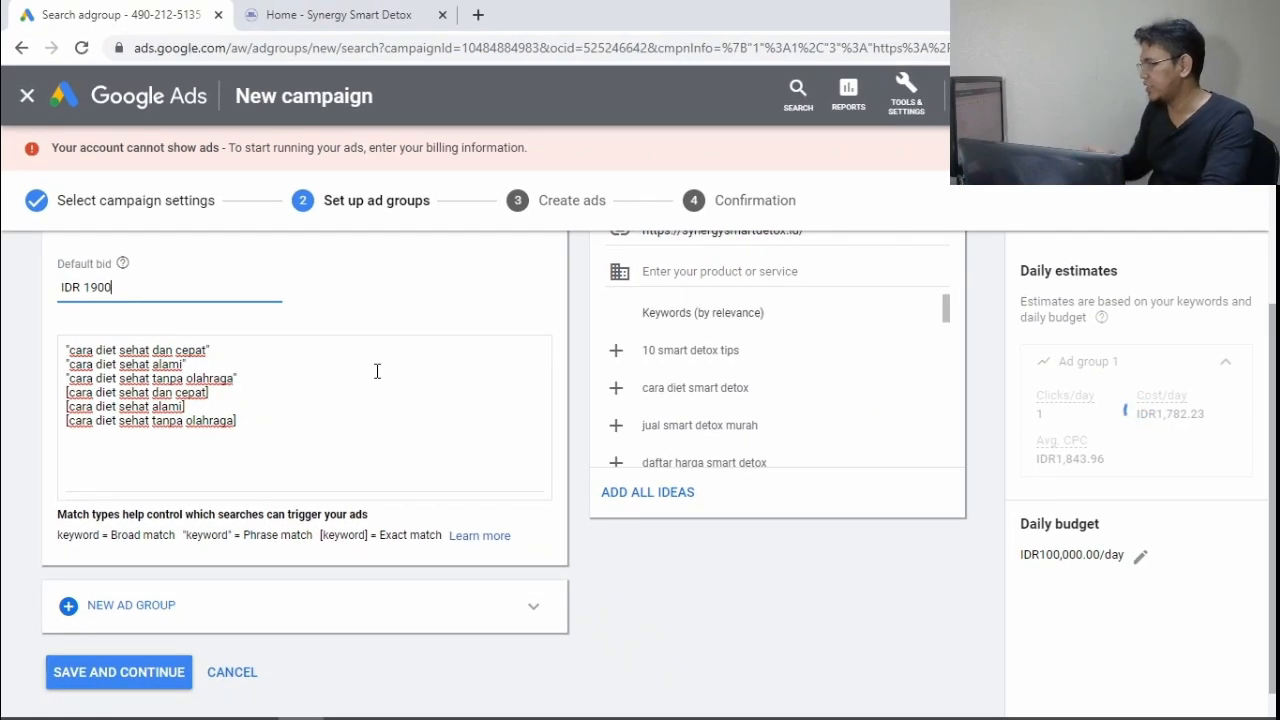
pyautogui.click(240, 450)
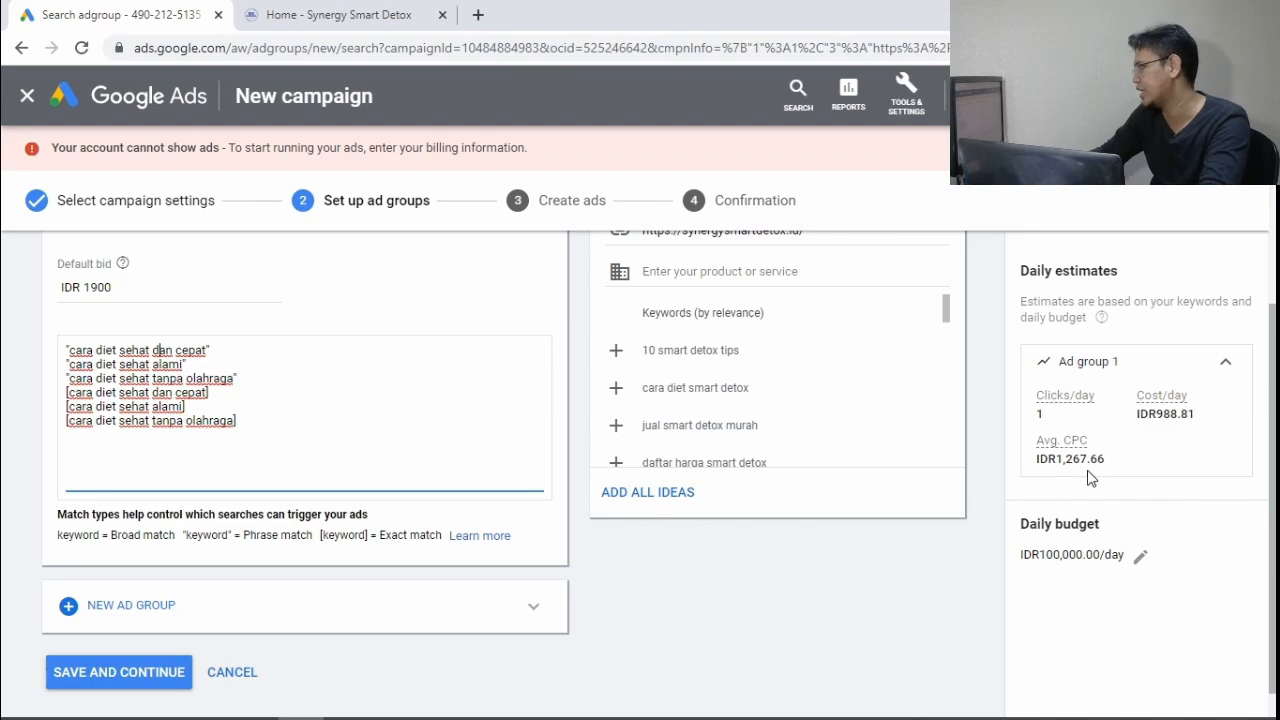
# Review the ad group's name, bid and keywords, and save it to continue to creating ads
pyautogui.scroll(1, 247, 347)
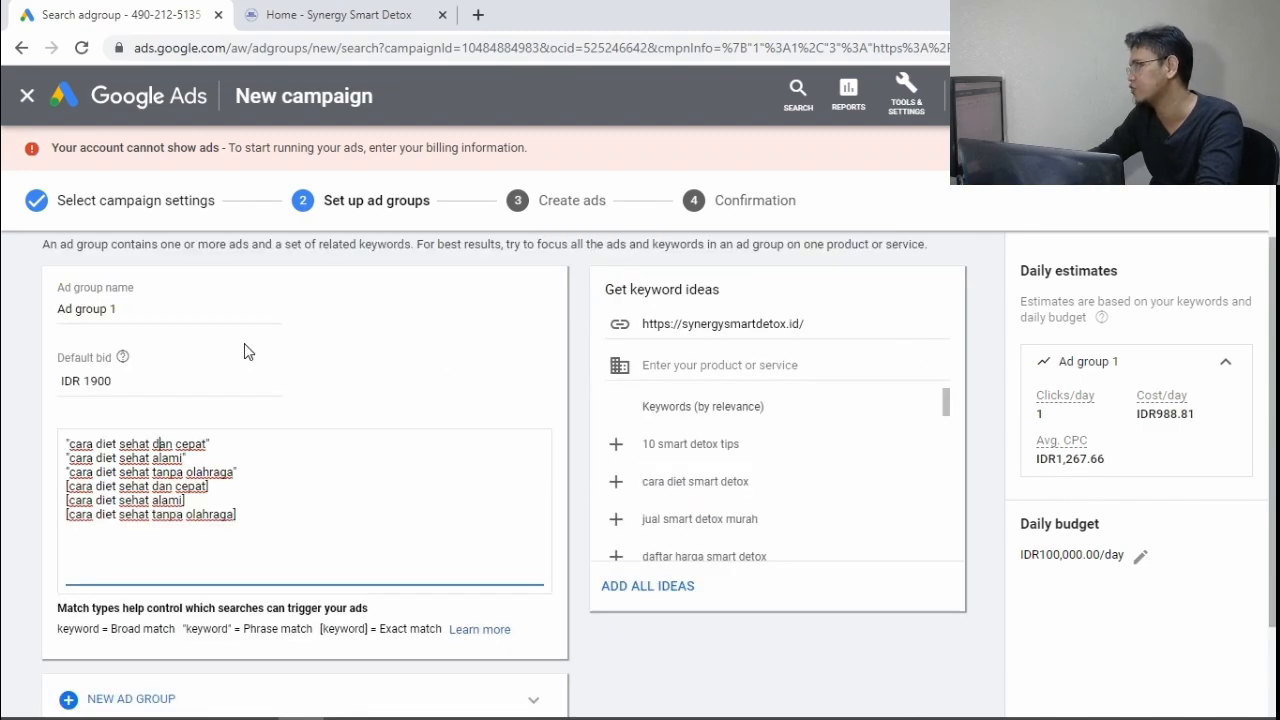
pyautogui.scroll(-2, 334, 451)
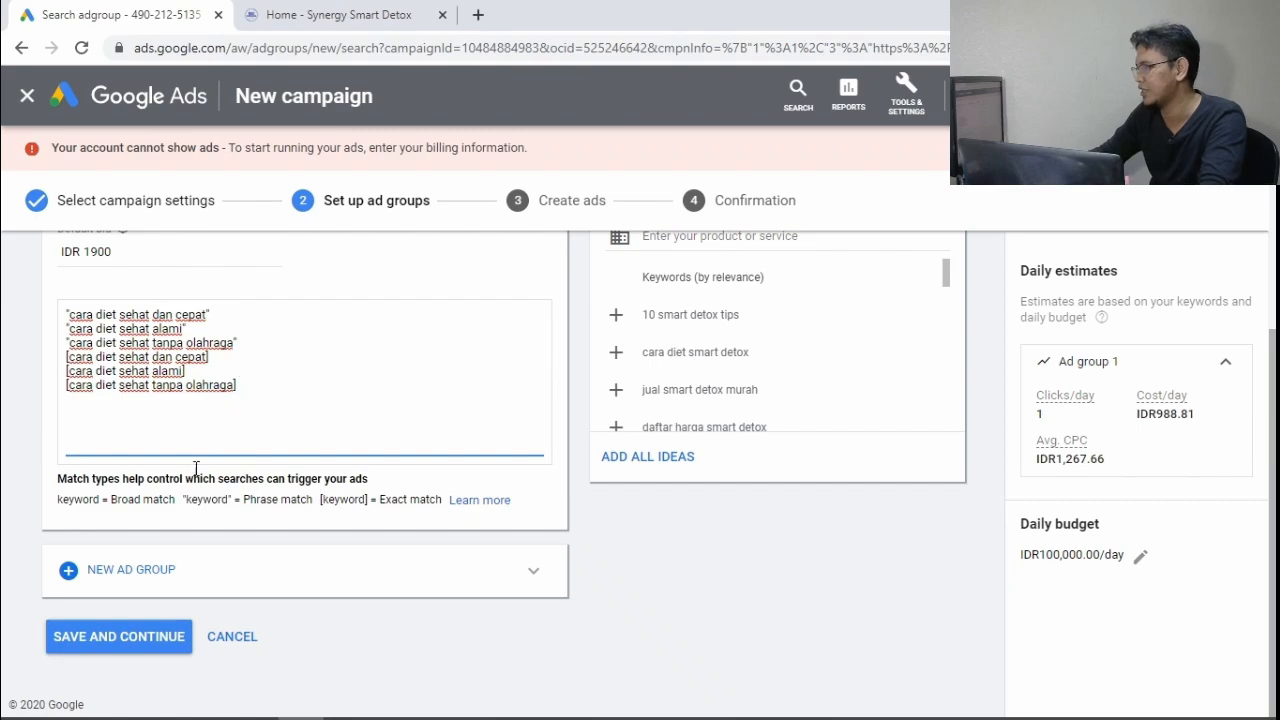
pyautogui.click(148, 645)
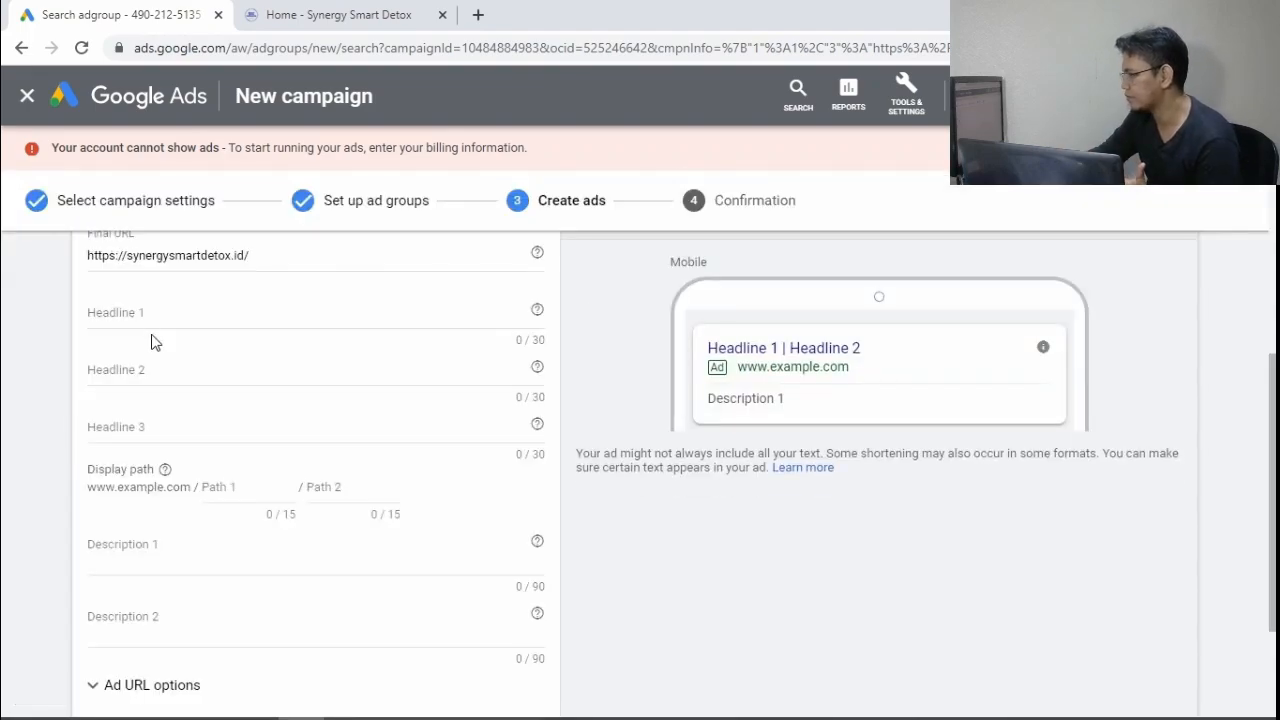
# Review the ad creation page and enter "Mau Diet Tanpa Olahraga?" as Headline 1 of the new text ad
pyautogui.scroll(3, 522, 557)
pyautogui.scroll(1, 445, 528)
pyautogui.scroll(-2, 445, 528)
pyautogui.scroll(2, 445, 528)
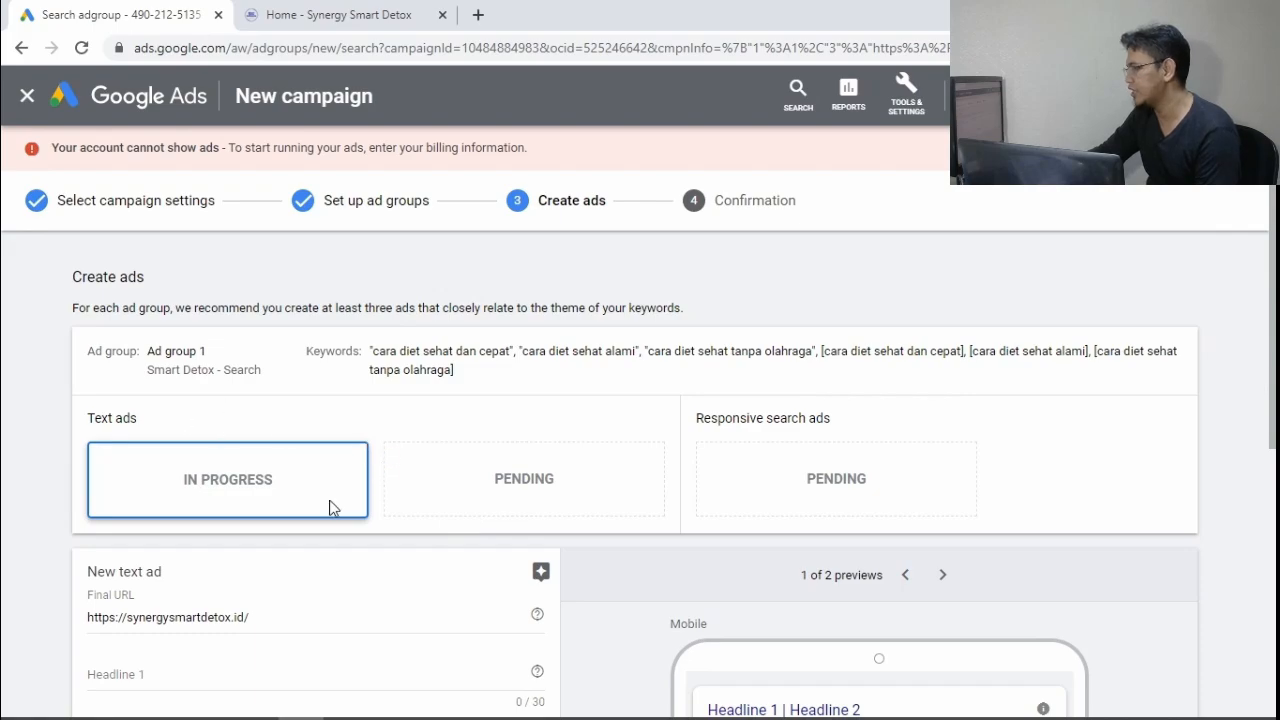
pyautogui.scroll(-3, 336, 432)
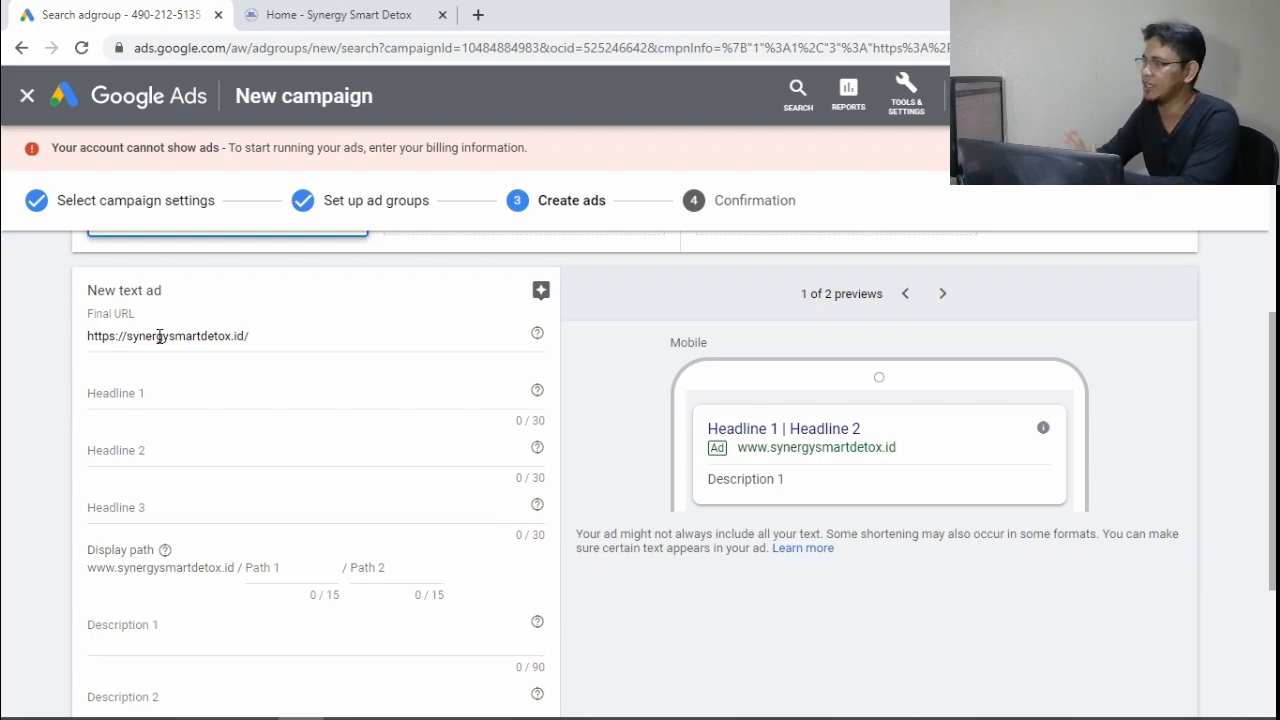
pyautogui.click(161, 395)
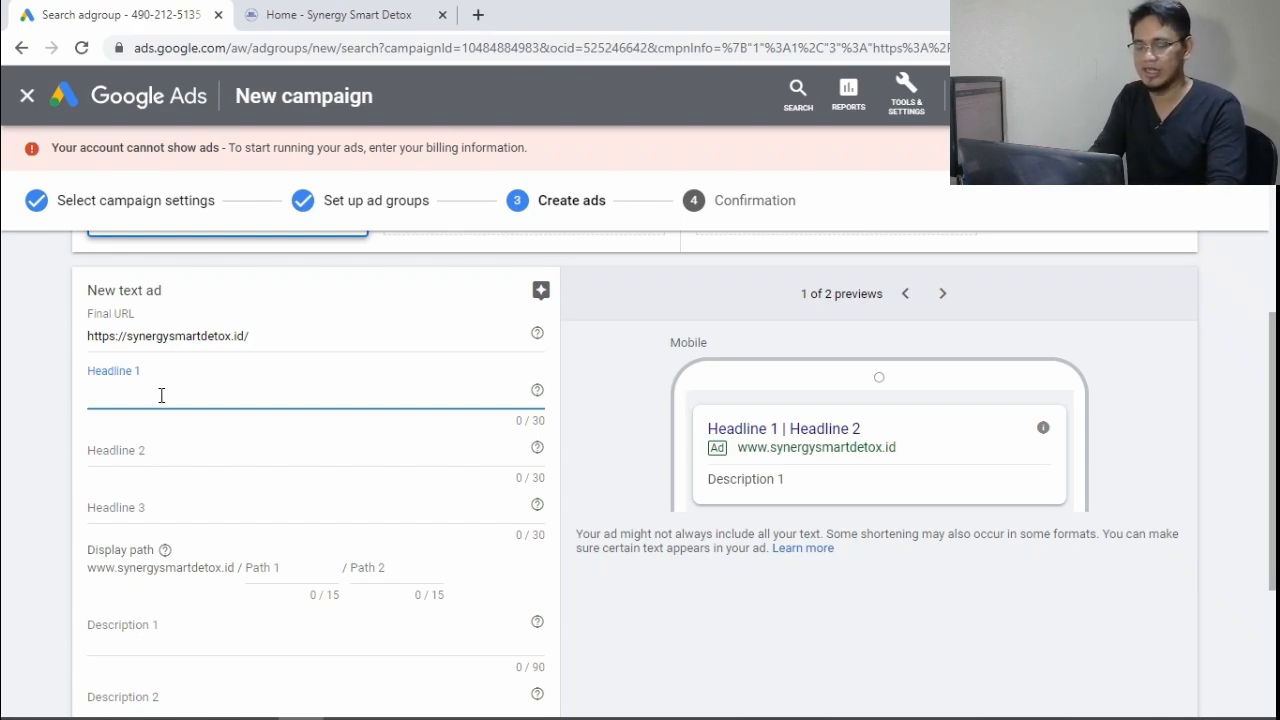
pyautogui.write('Mau Die')
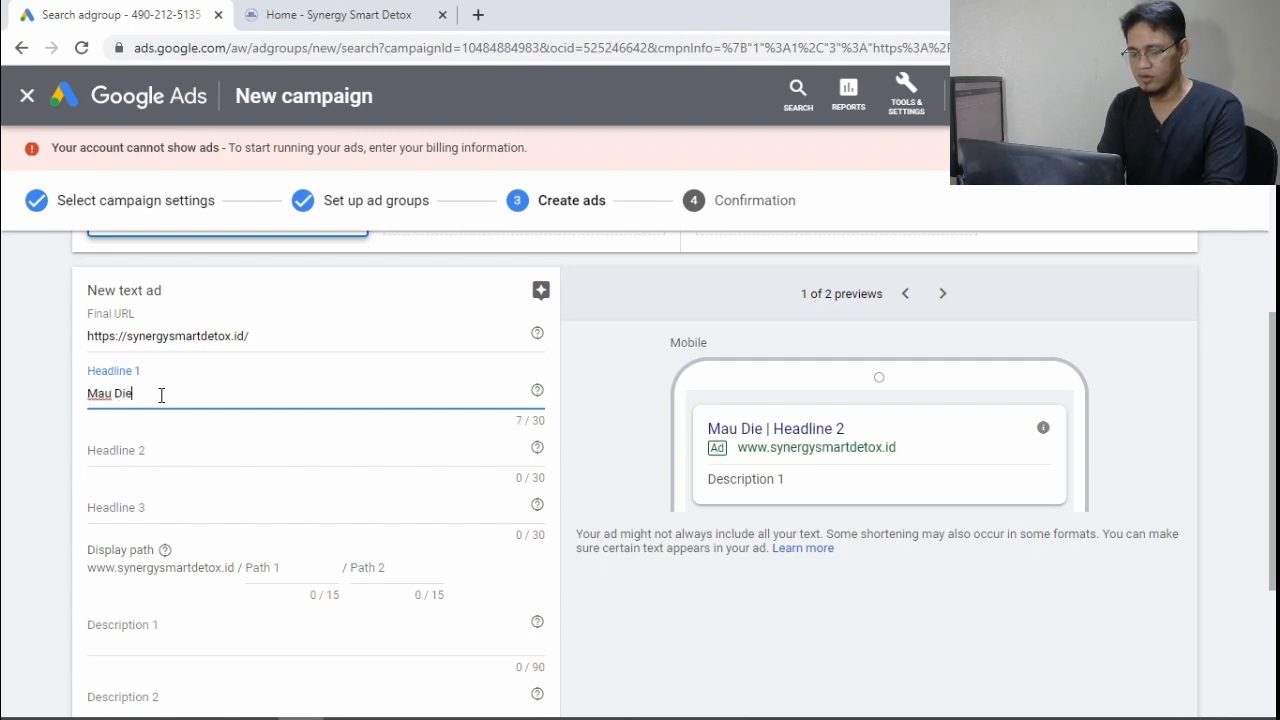
pyautogui.write('t Tanpa Ola')
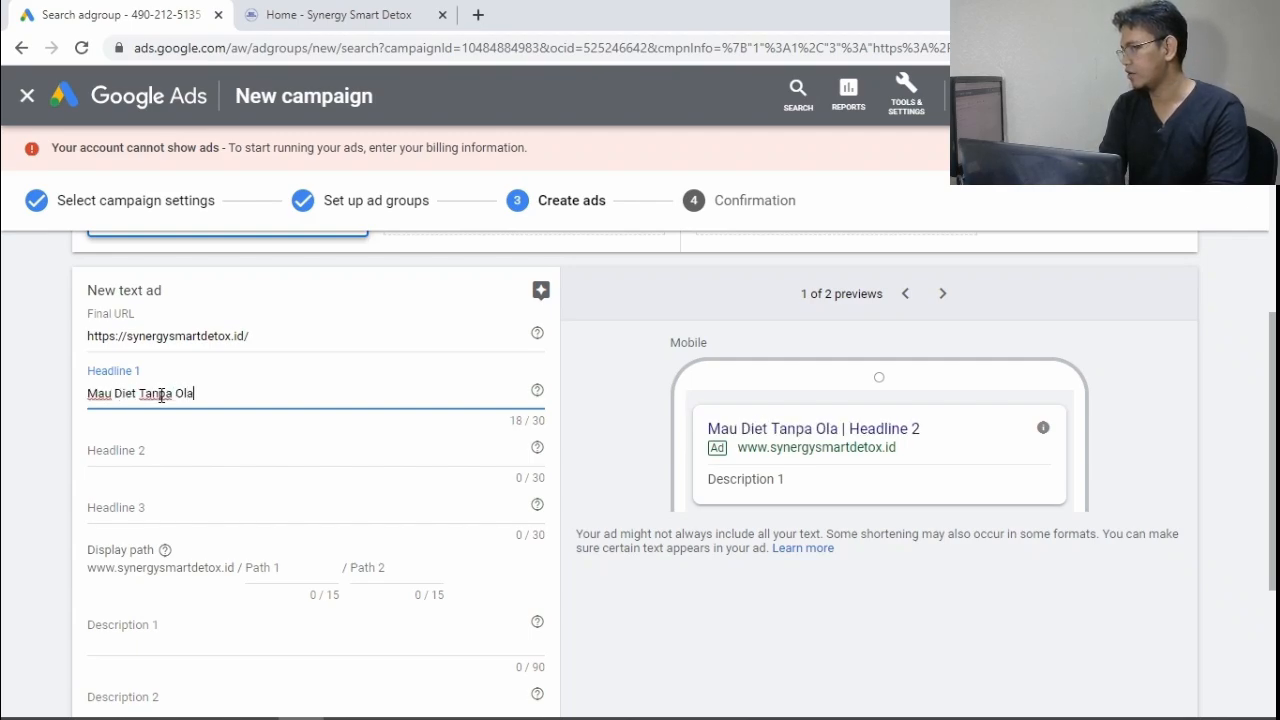
pyautogui.write('hrag')
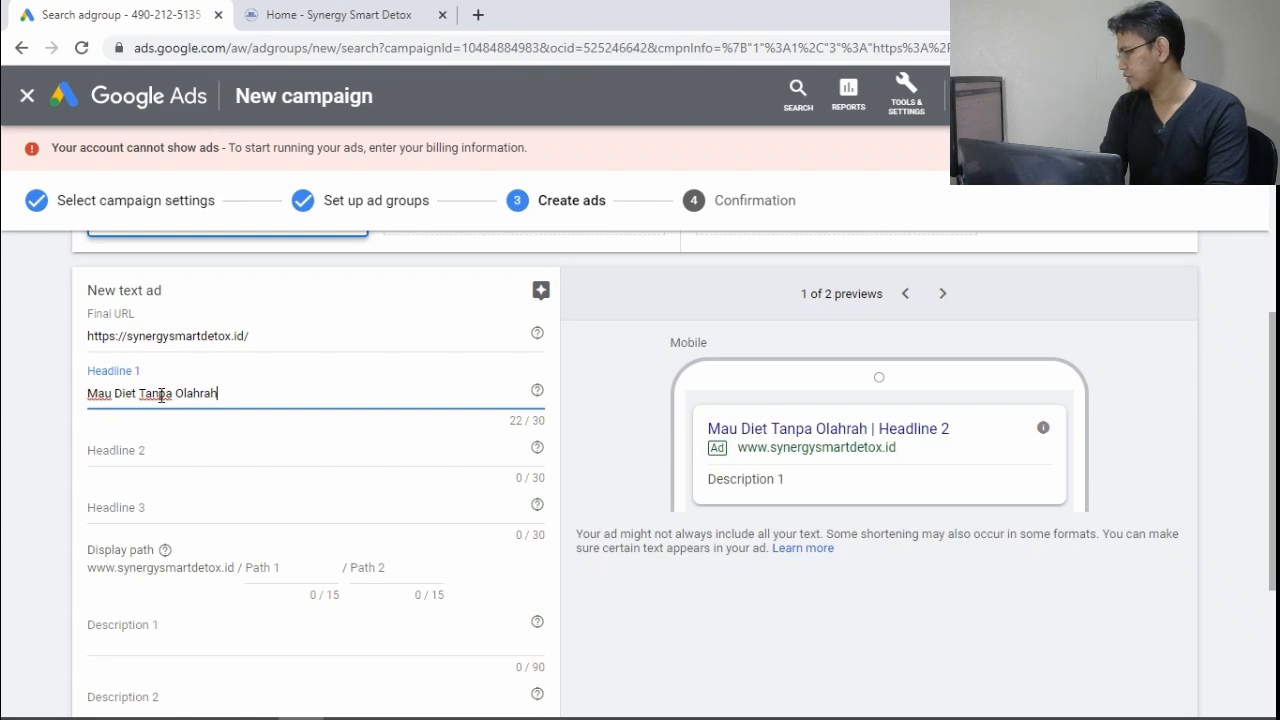
pyautogui.write('a?')
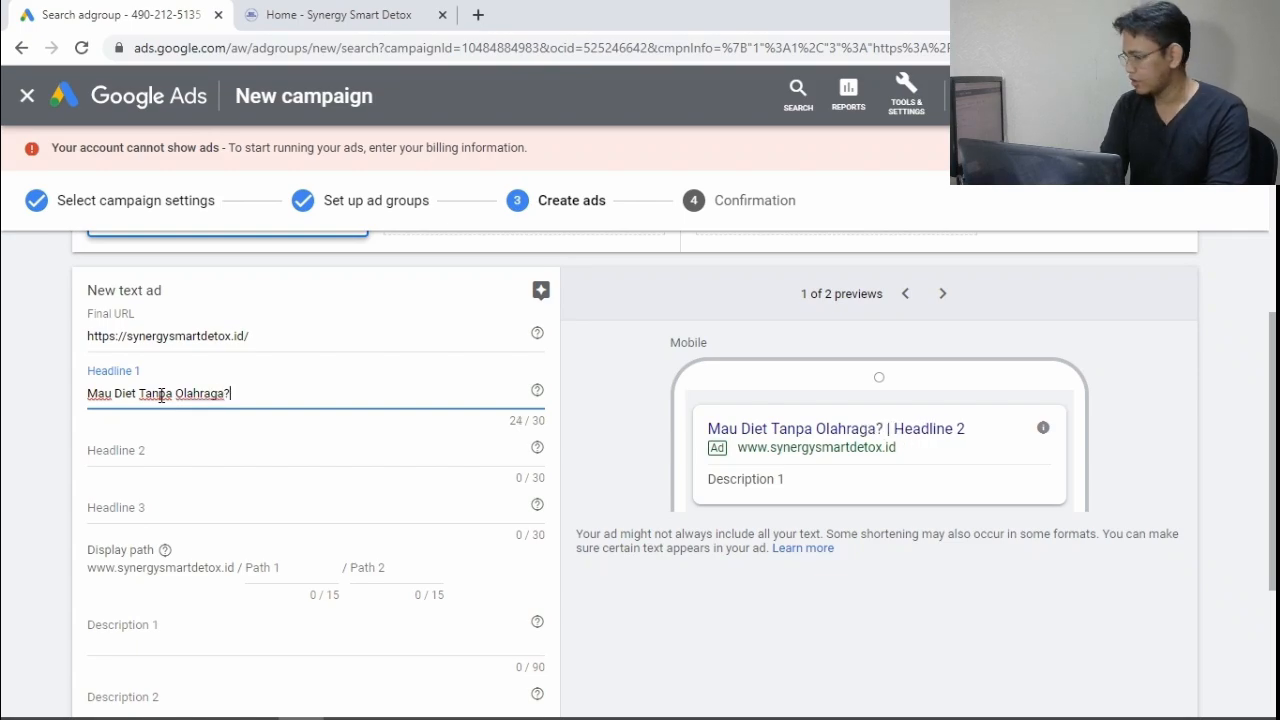
pyautogui.write(' Smart DEt')
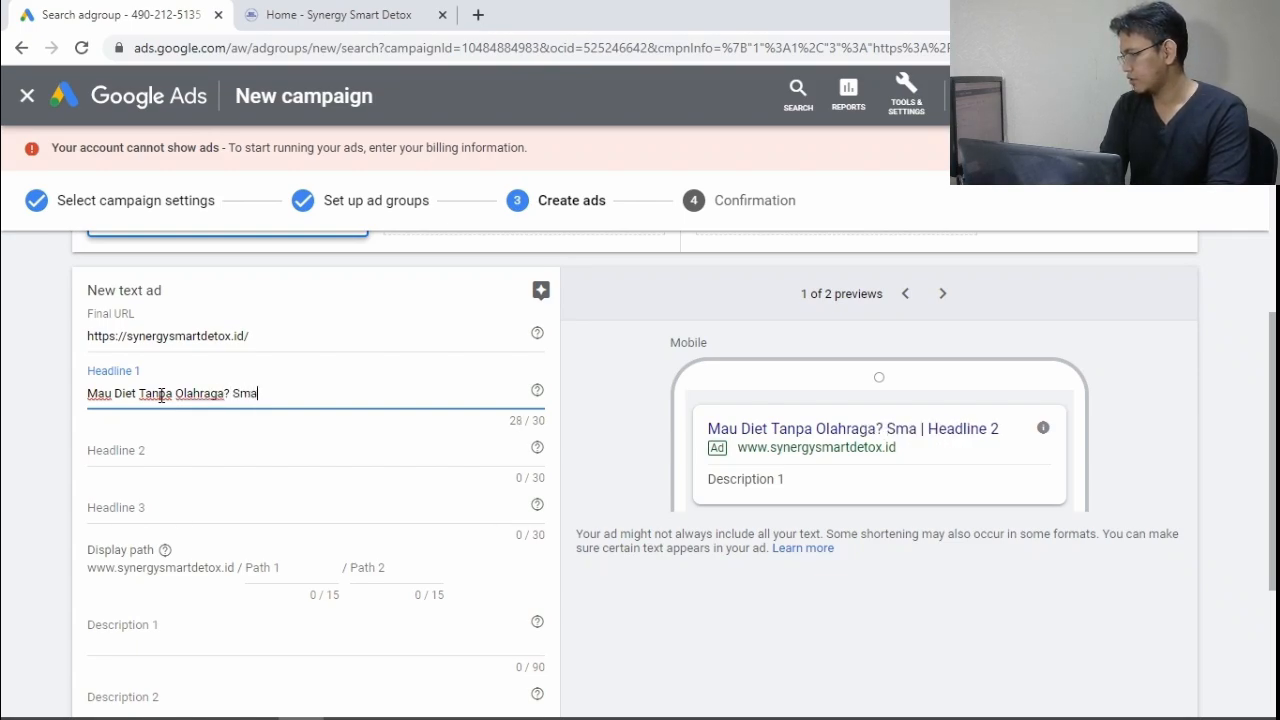
pyautogui.press('BackSpace')
pyautogui.press('BackSpace')
pyautogui.press('BackSpace')
pyautogui.press('BackSpace')
pyautogui.press('BackSpace')
pyautogui.press('BackSpace')
pyautogui.press('BackSpace')
pyautogui.press('BackSpace')
pyautogui.press('BackSpace')
pyautogui.press('BackSpace')
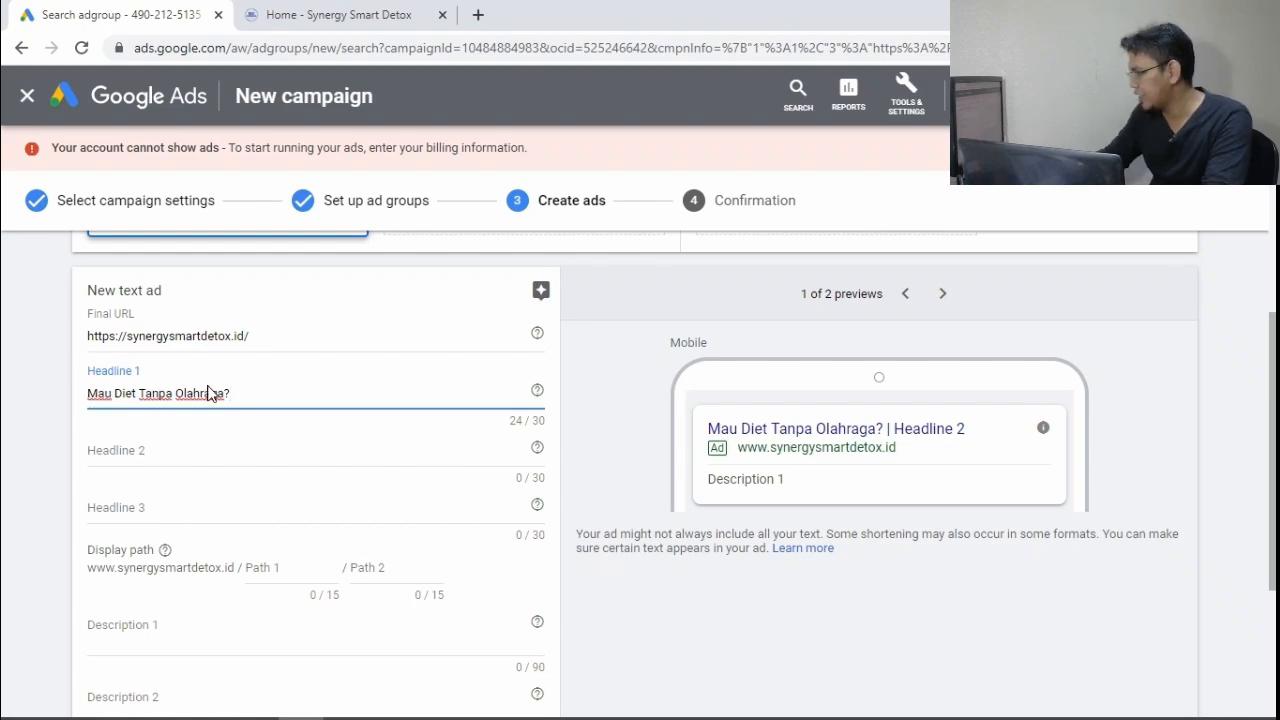
# Enter "Smart Detox Solusi Diet" as Headline 2 of the text ad
pyautogui.click(171, 447)
pyautogui.write('smart Detox So')
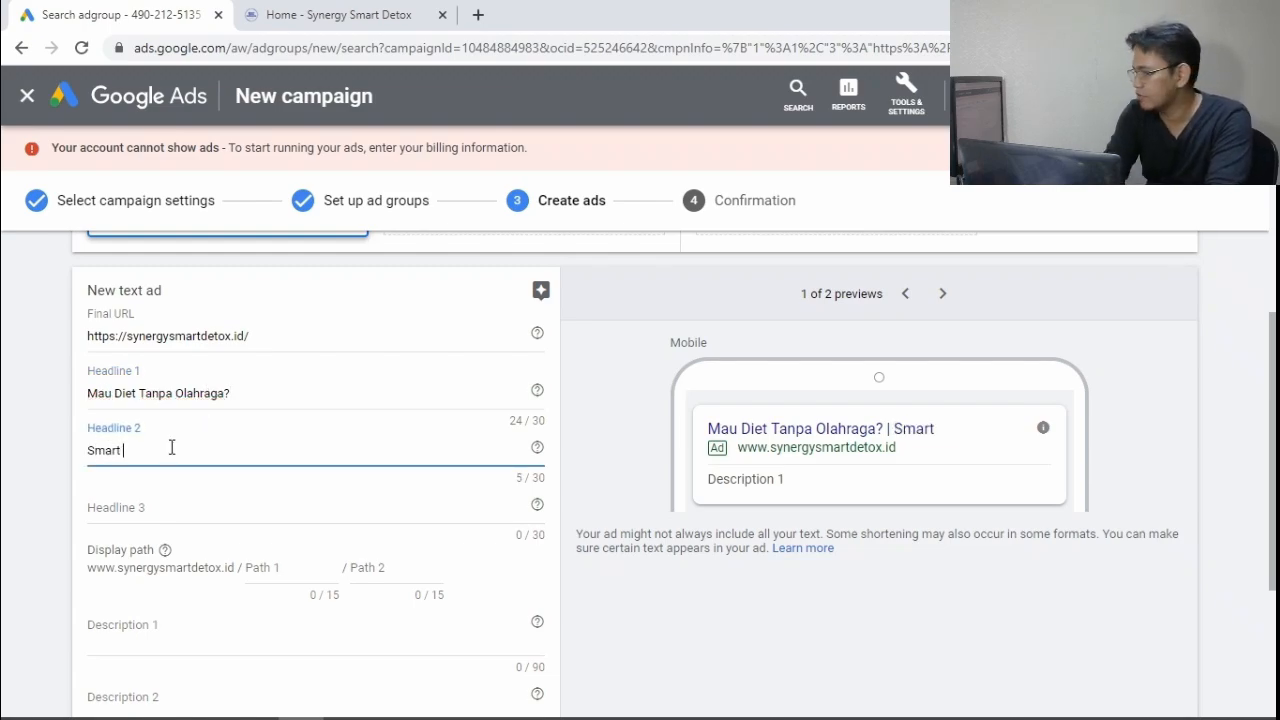
pyautogui.write('lusi Diet')
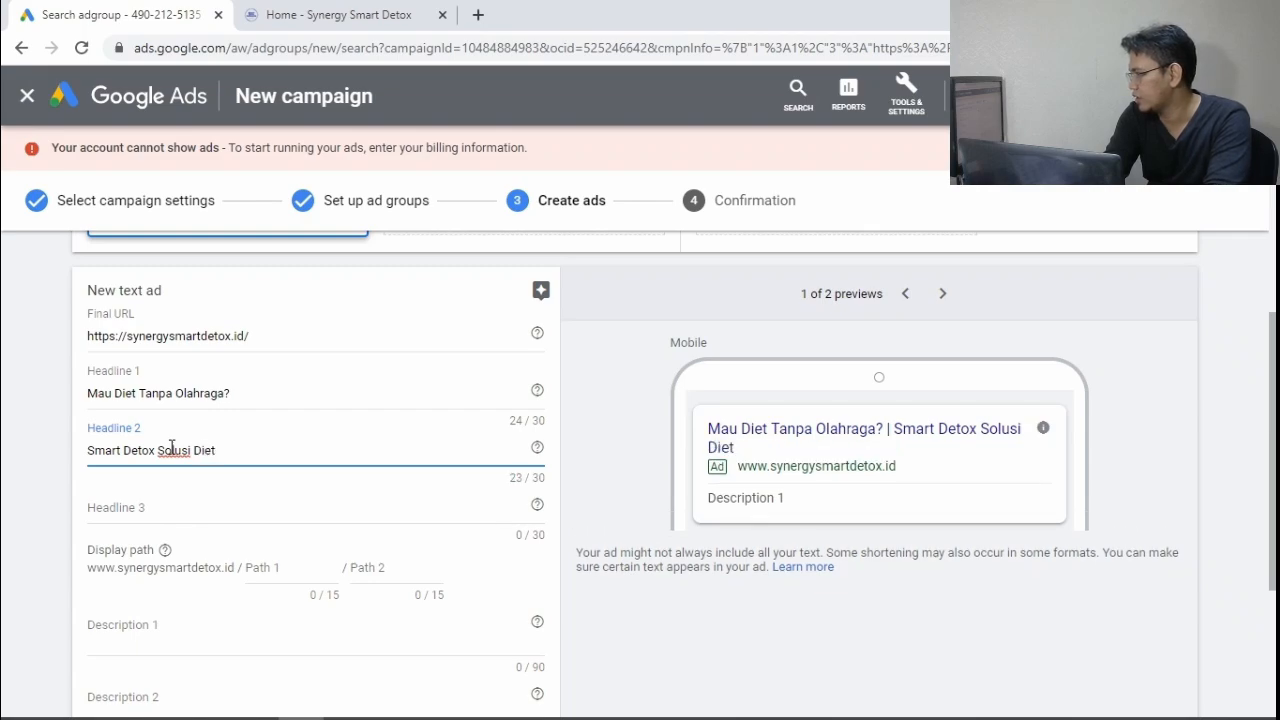
pyautogui.write(' tanpa')
pyautogui.press('BackSpace')
pyautogui.press('BackSpace')
pyautogui.press('BackSpace')
pyautogui.press('BackSpace')
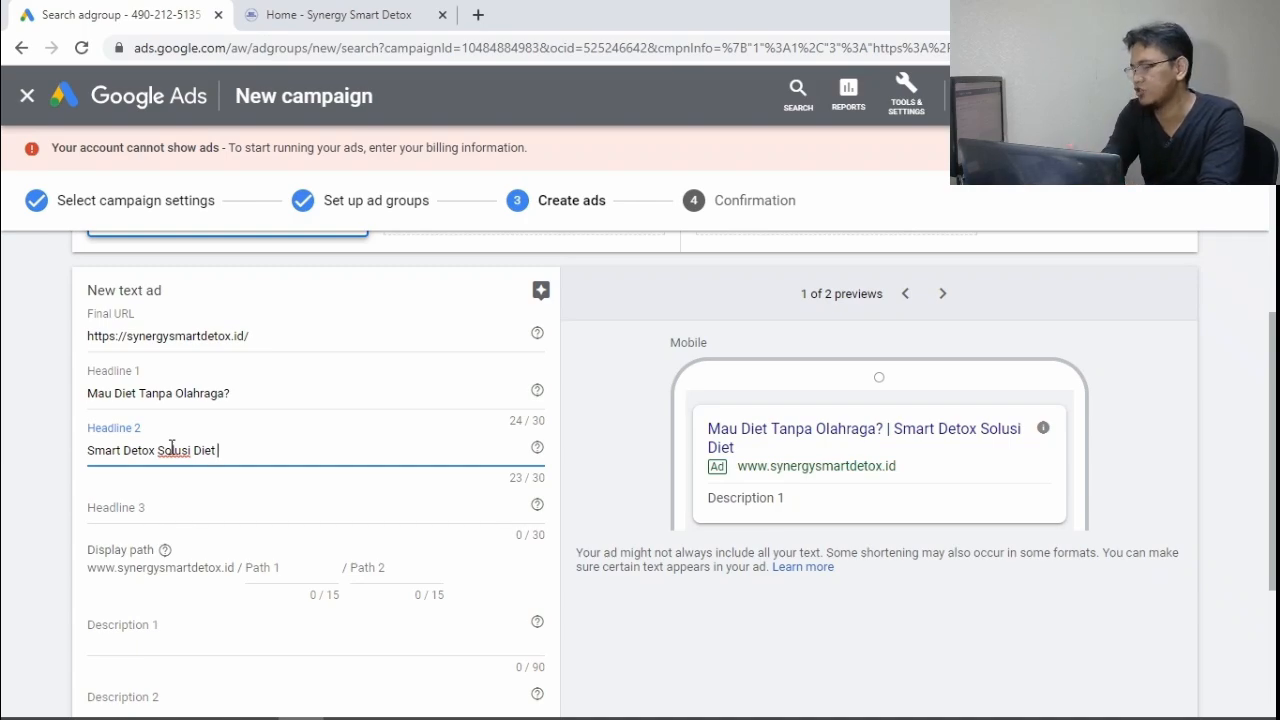
pyautogui.press('Tab')
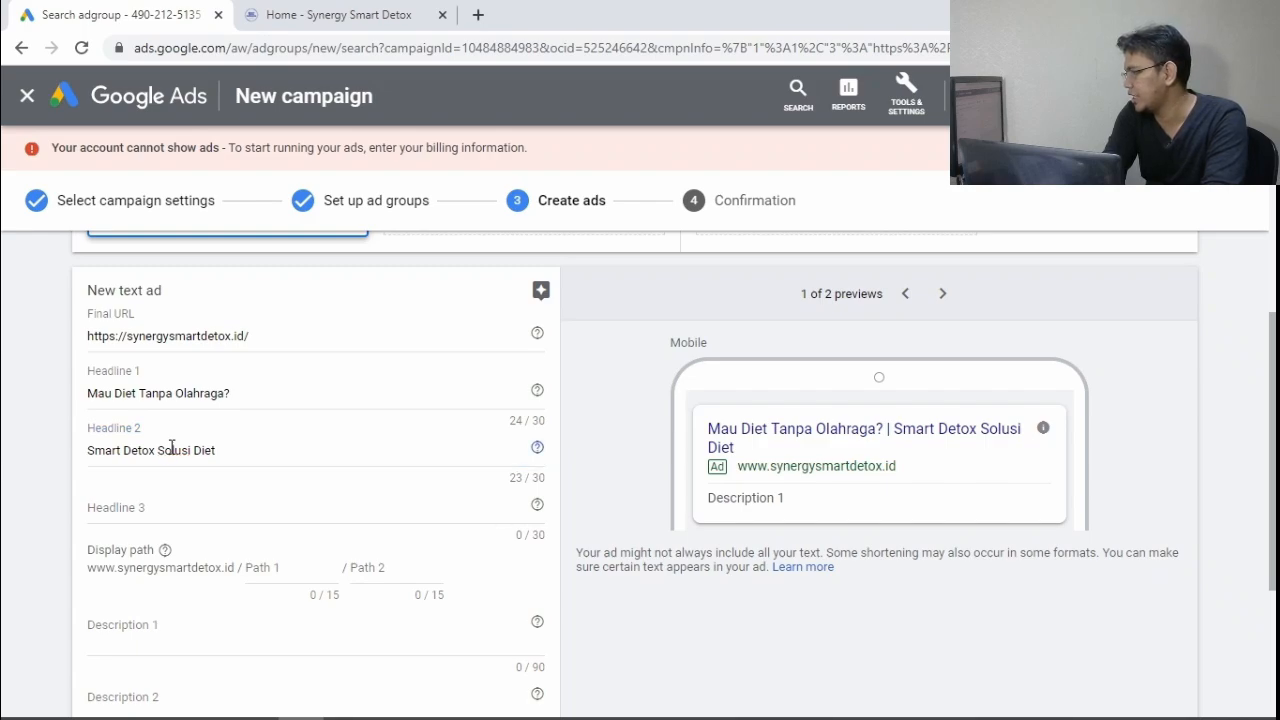
# Enter "Diet Mudah Dengan Smart Detox" as Headline 3 of the text ad and check it in the mobile preview
pyautogui.click(135, 513)
pyautogui.write('Diet Mu')
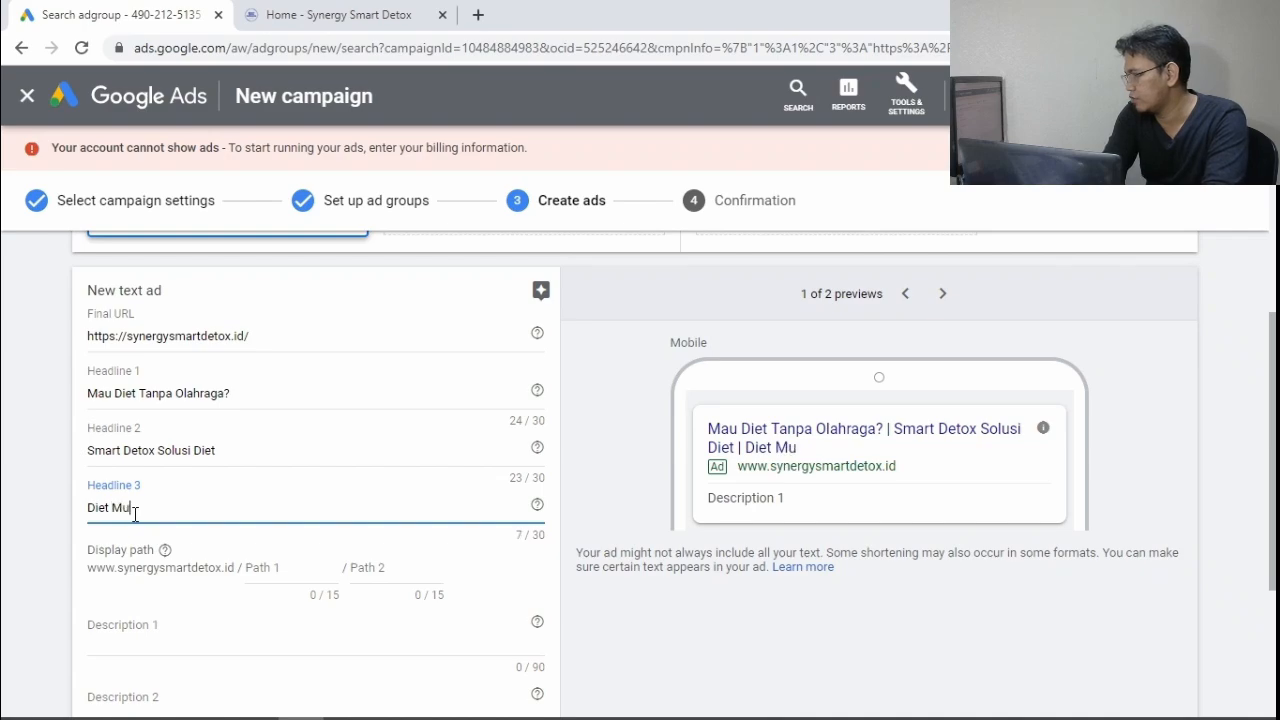
pyautogui.write('dah Den')
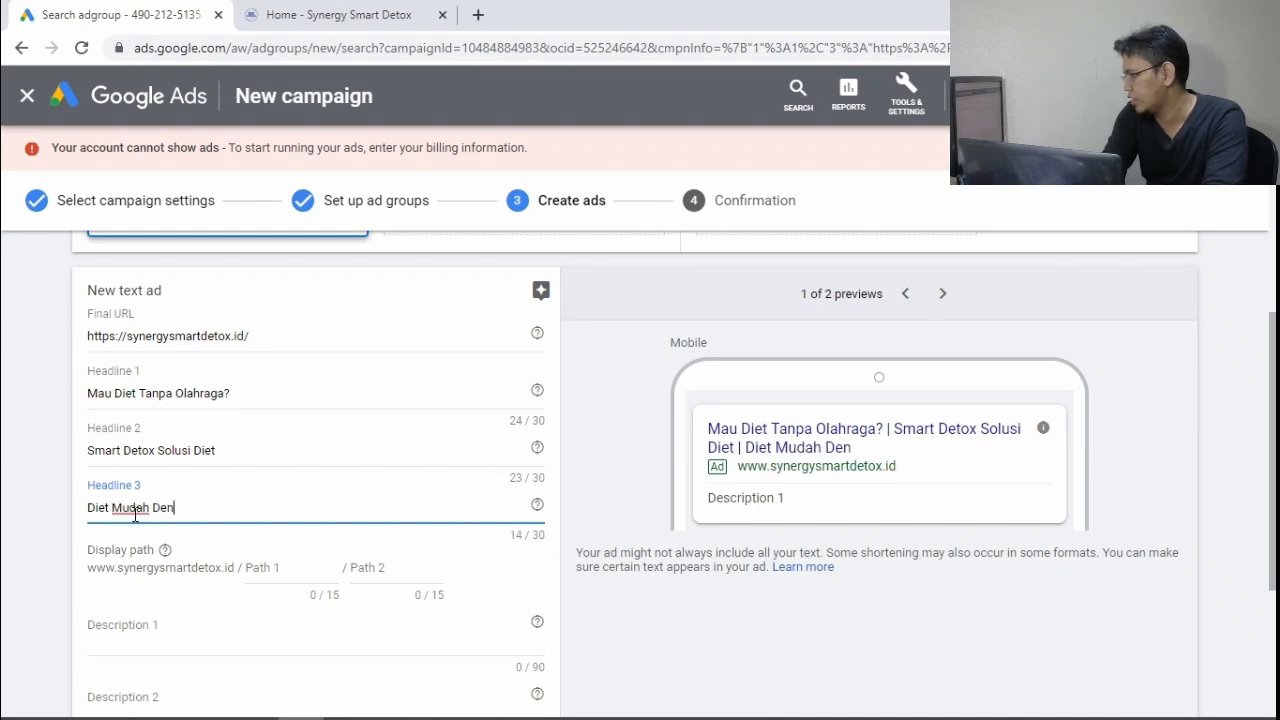
pyautogui.write('gan Smart Detox')
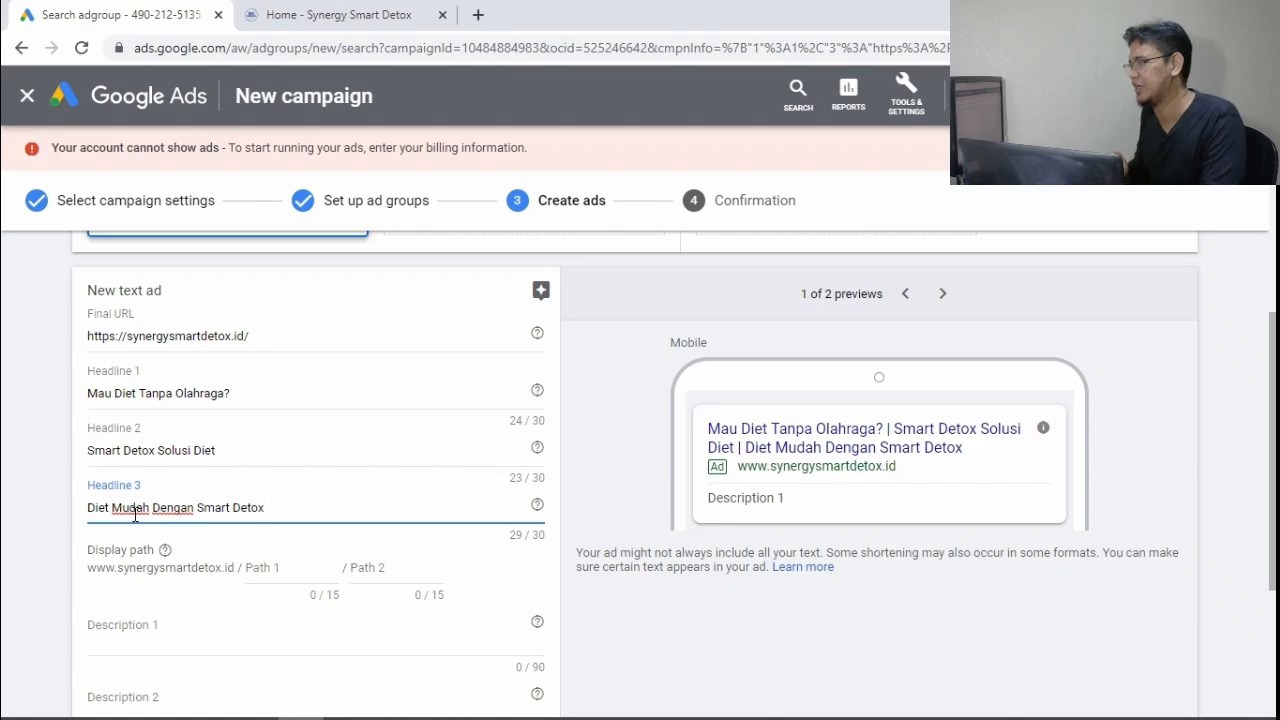
pyautogui.scroll(-2, 135, 514)
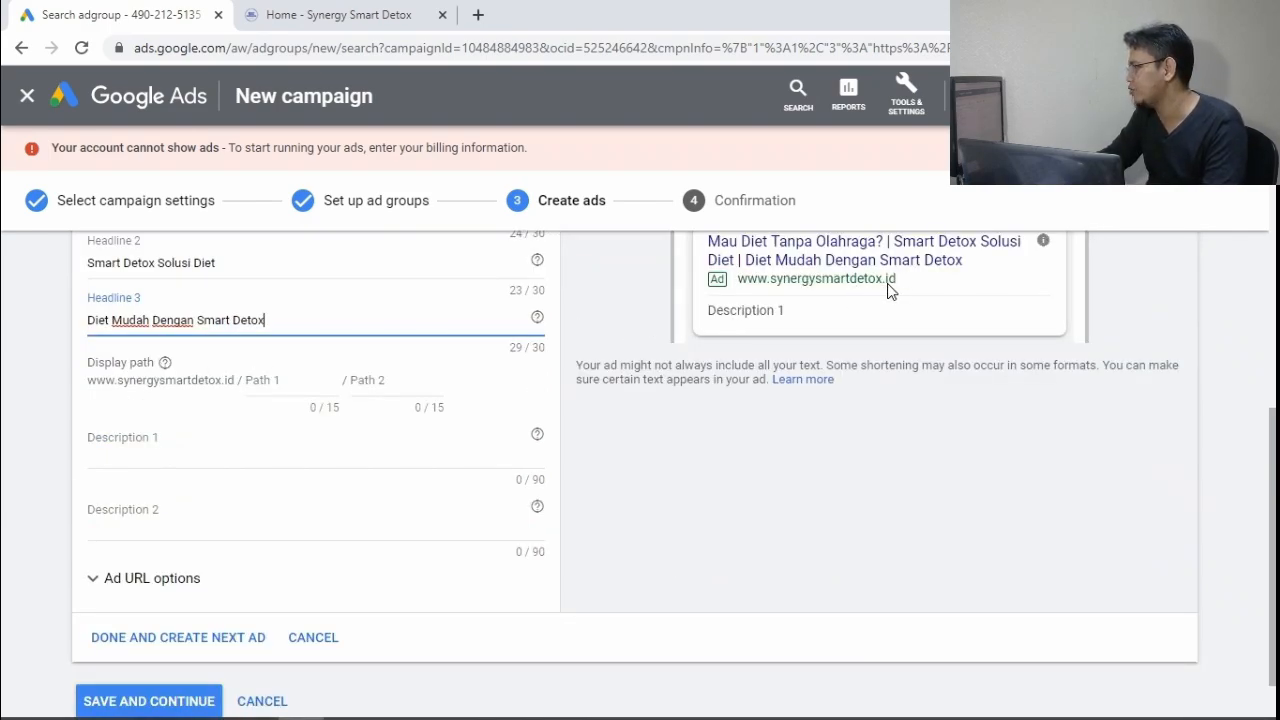
pyautogui.scroll(2, 888, 300)
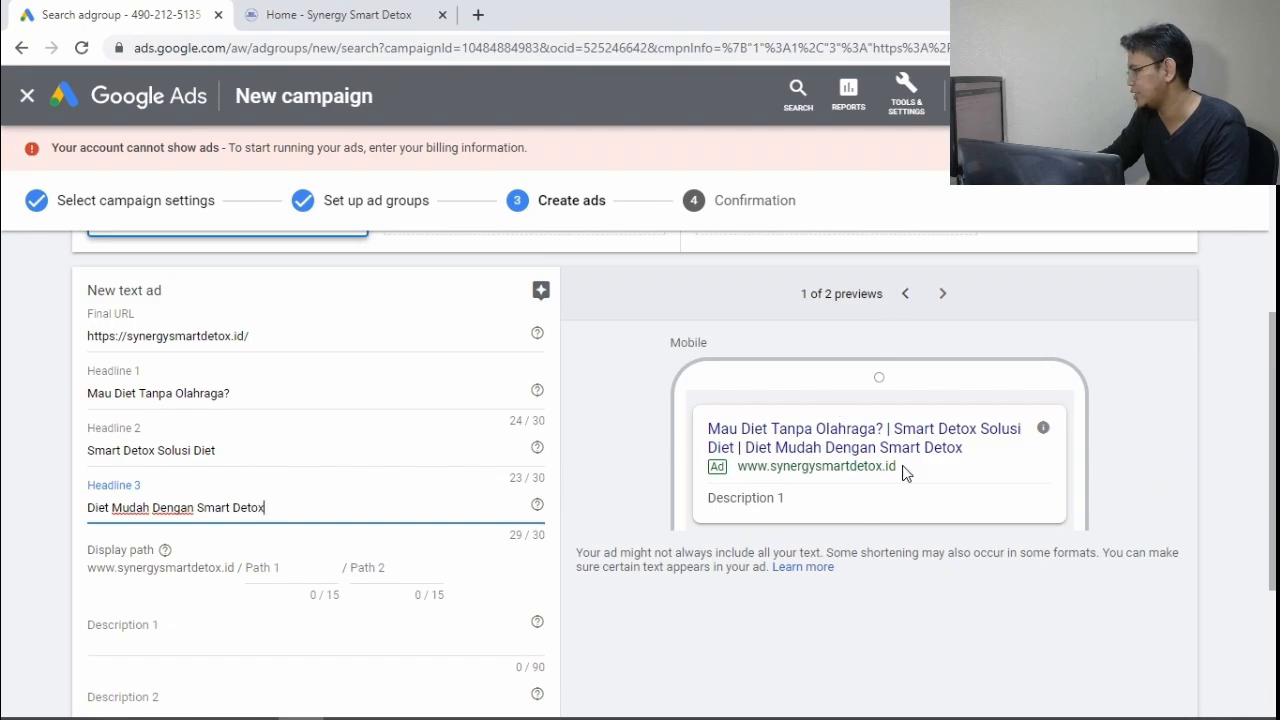
# Set Path 1 of the text ad's display path to "diet-mudah", leaving Path 2 empty
pyautogui.scroll(-2, 326, 446)
pyautogui.click(271, 388)
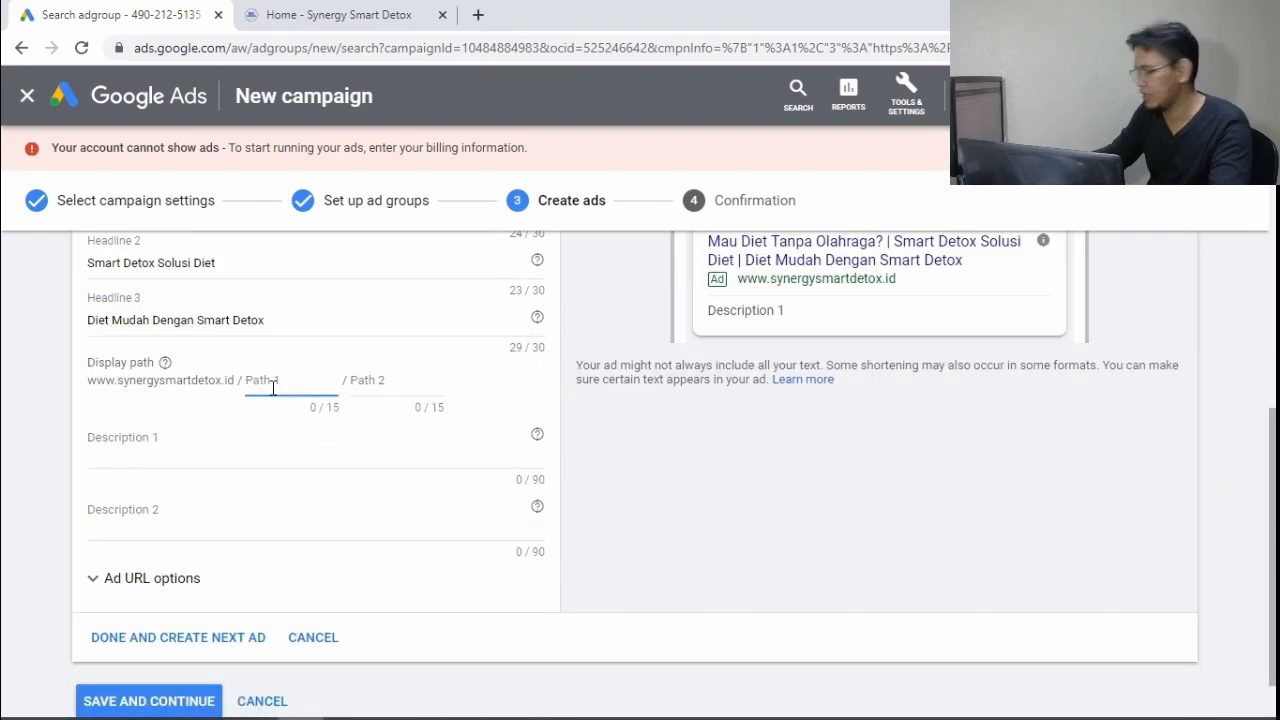
pyautogui.write('diet')
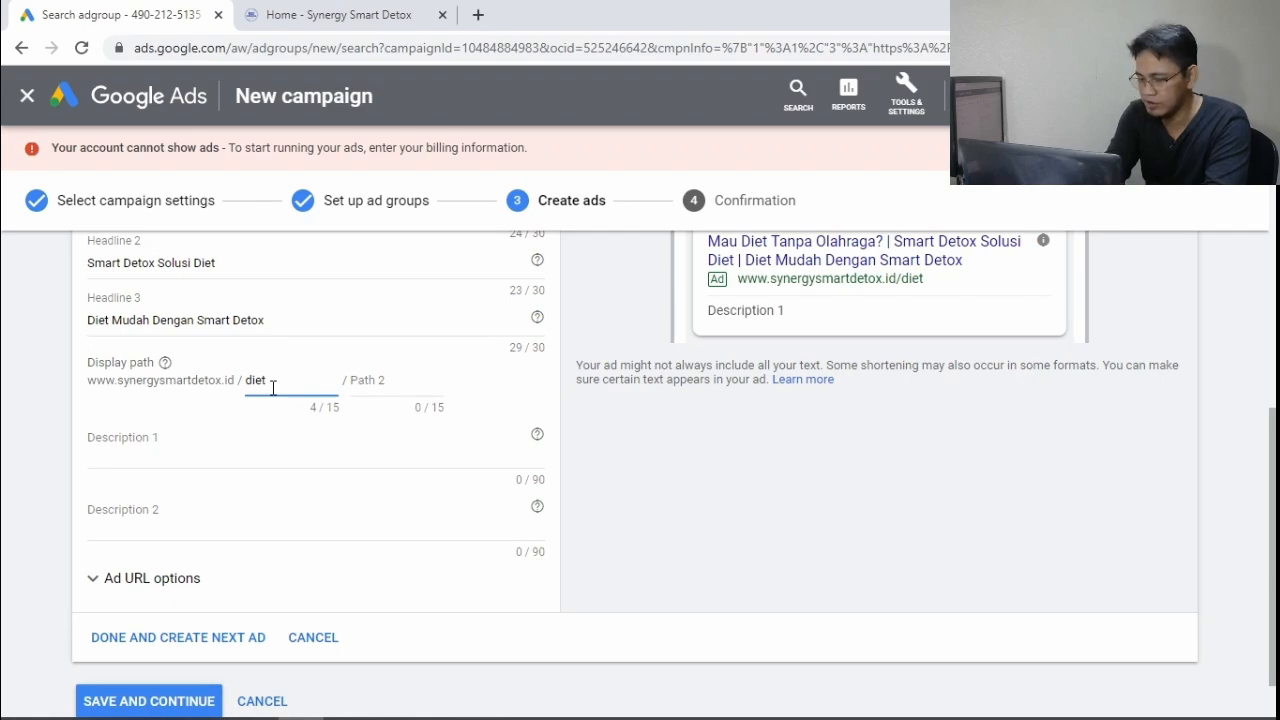
pyautogui.write('-tanpa-')
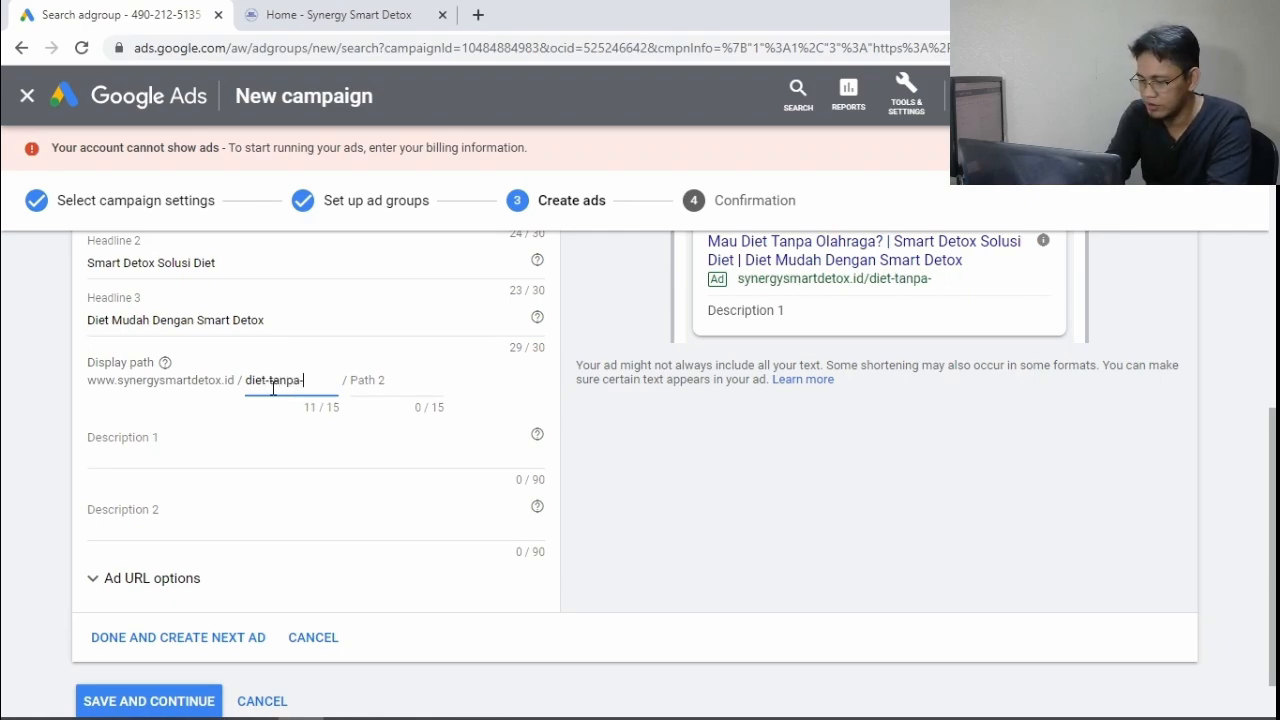
pyautogui.write('olahrra')
pyautogui.press('BackSpace')
pyautogui.press('BackSpace')
pyautogui.press('BackSpace')
pyautogui.write('rag')
pyautogui.press('BackSpace')
pyautogui.press('BackSpace')
pyautogui.press('BackSpace')
pyautogui.press('BackSpace')
pyautogui.press('BackSpace')
pyautogui.press('BackSpace')
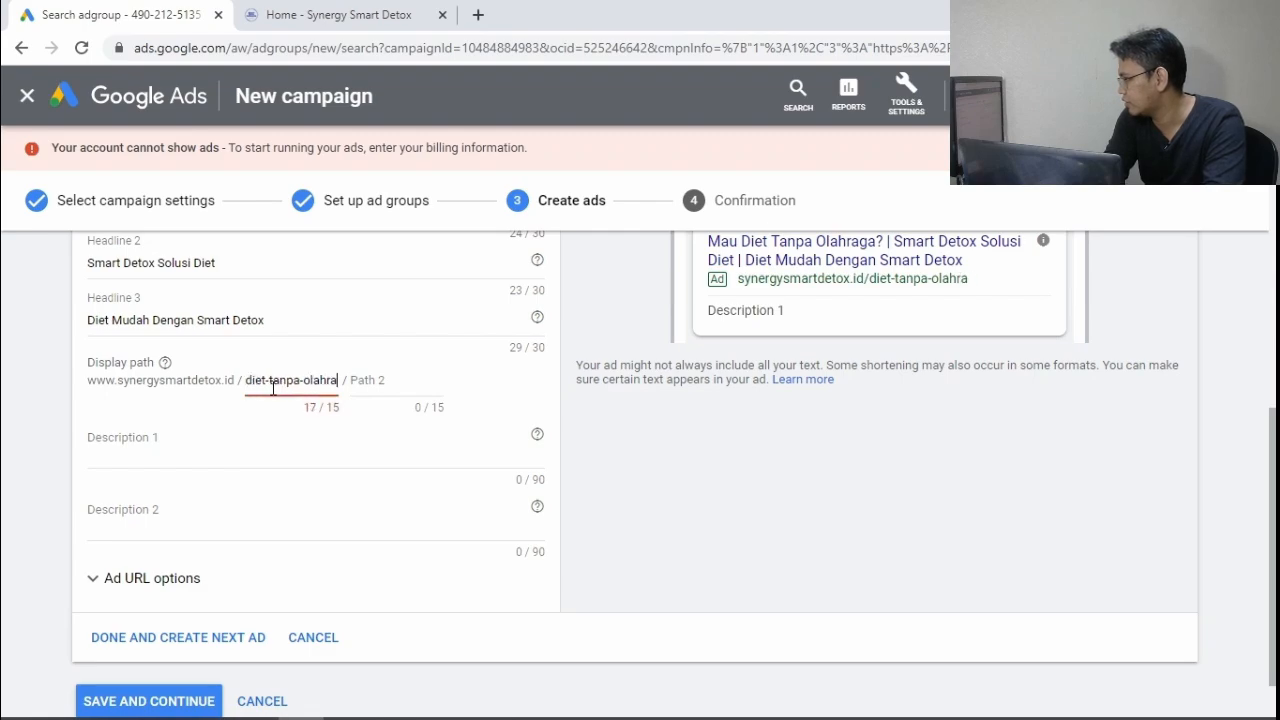
pyautogui.press('BackSpace')
pyautogui.press('BackSpace')
pyautogui.press('BackSpace')
pyautogui.press('BackSpace')
pyautogui.press('BackSpace')
pyautogui.press('BackSpace')
pyautogui.press('BackSpace')
pyautogui.write('mudah')
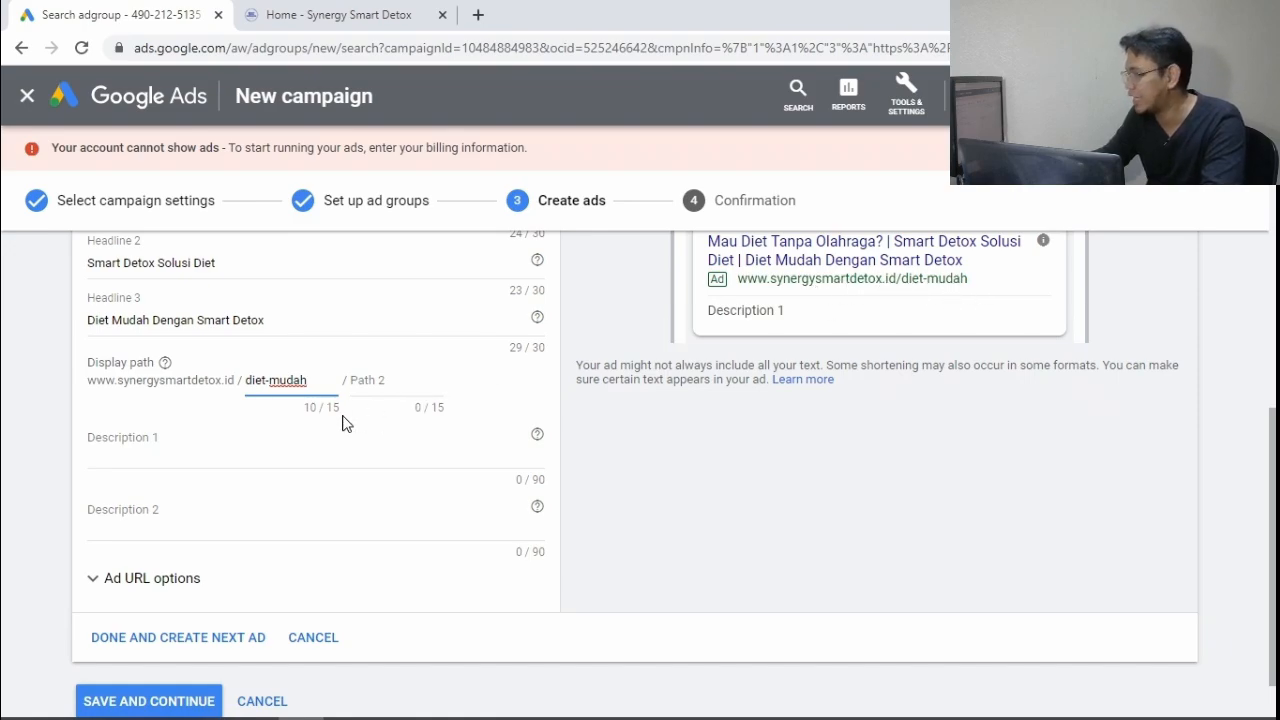
# Enter "Mau tubuh langsing dengan diet tanpa olahraga? Smart Detox adalah solusi tepat untuk Anda" as Description 1 of the text ad
pyautogui.click(166, 455)
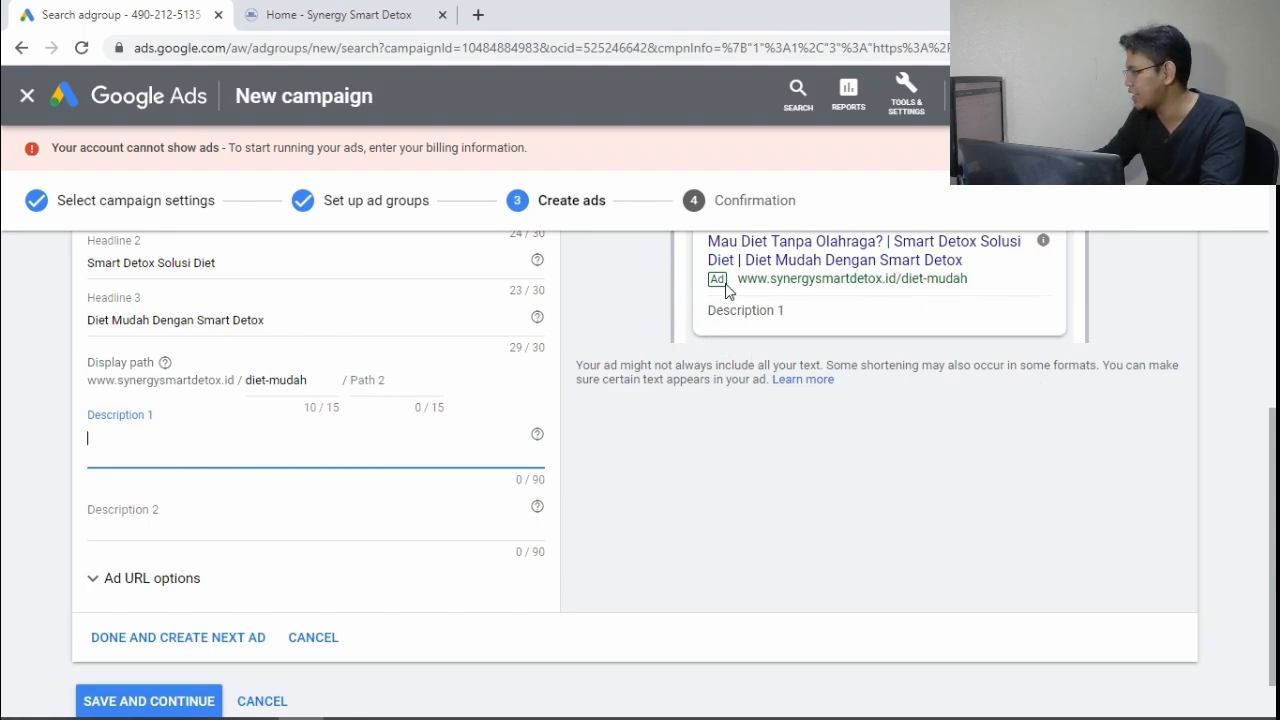
pyautogui.scroll(1, 745, 347)
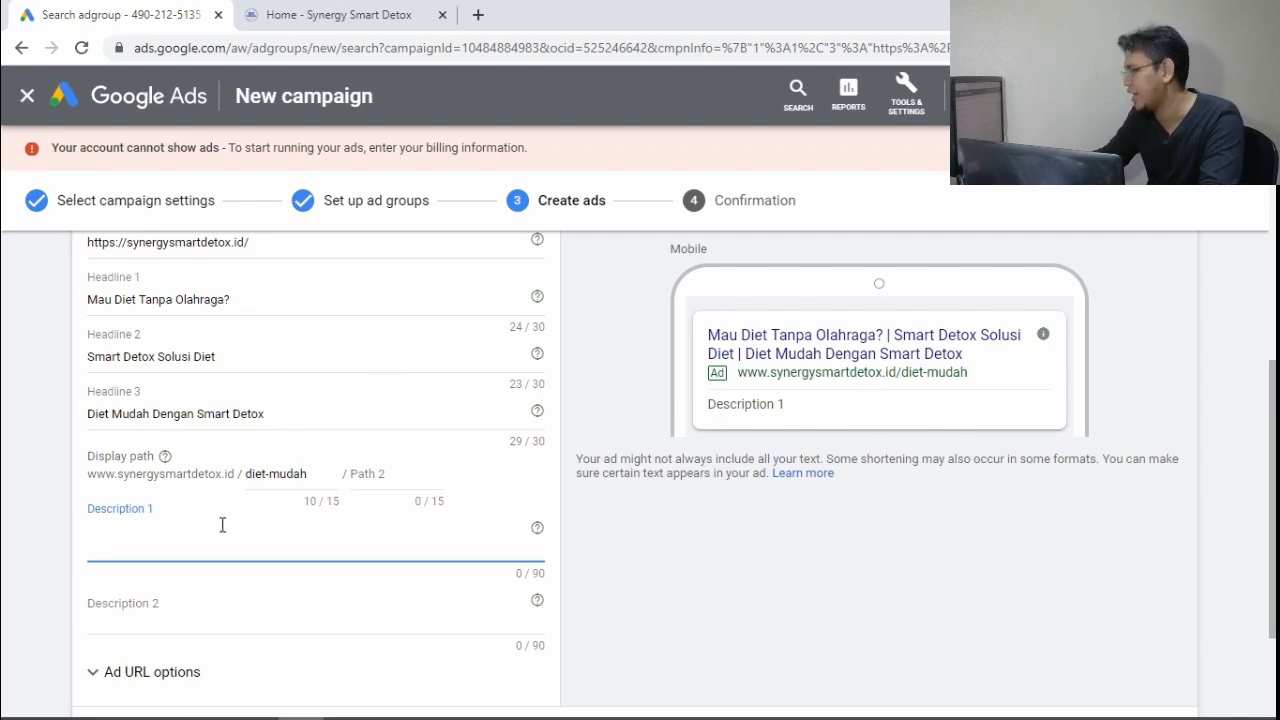
pyautogui.write('Mau')
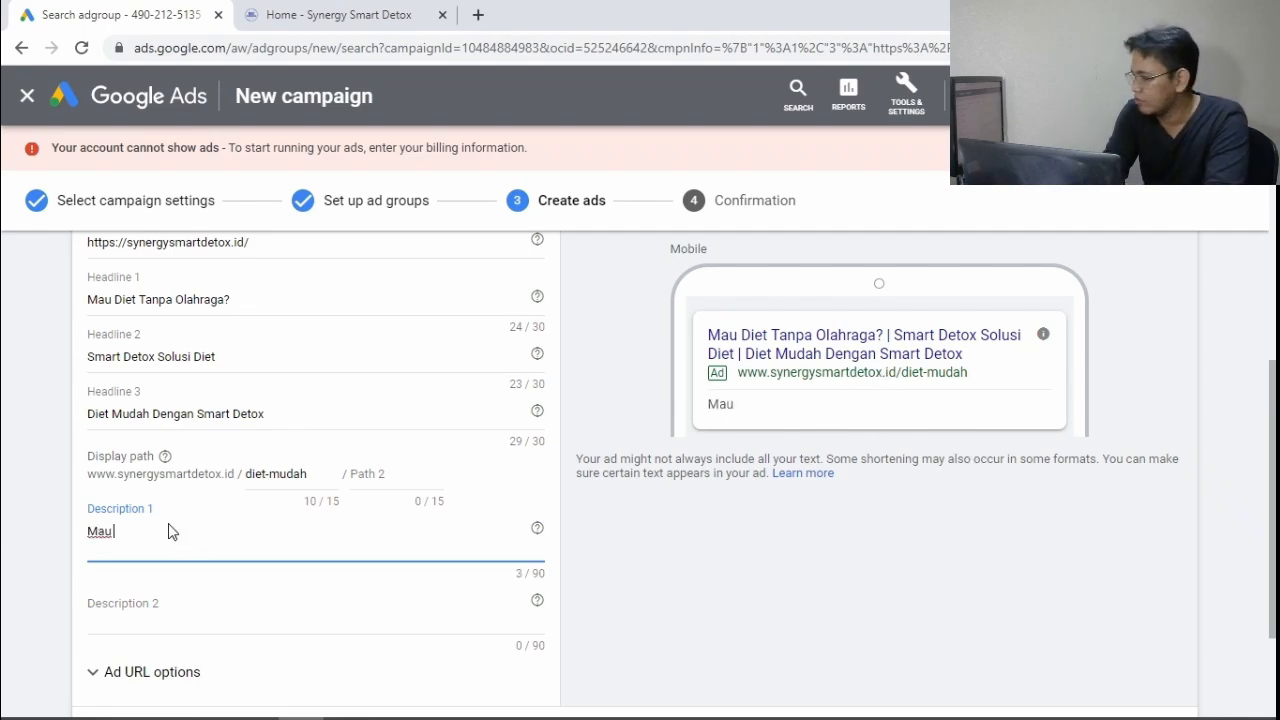
pyautogui.write(' tubuh')
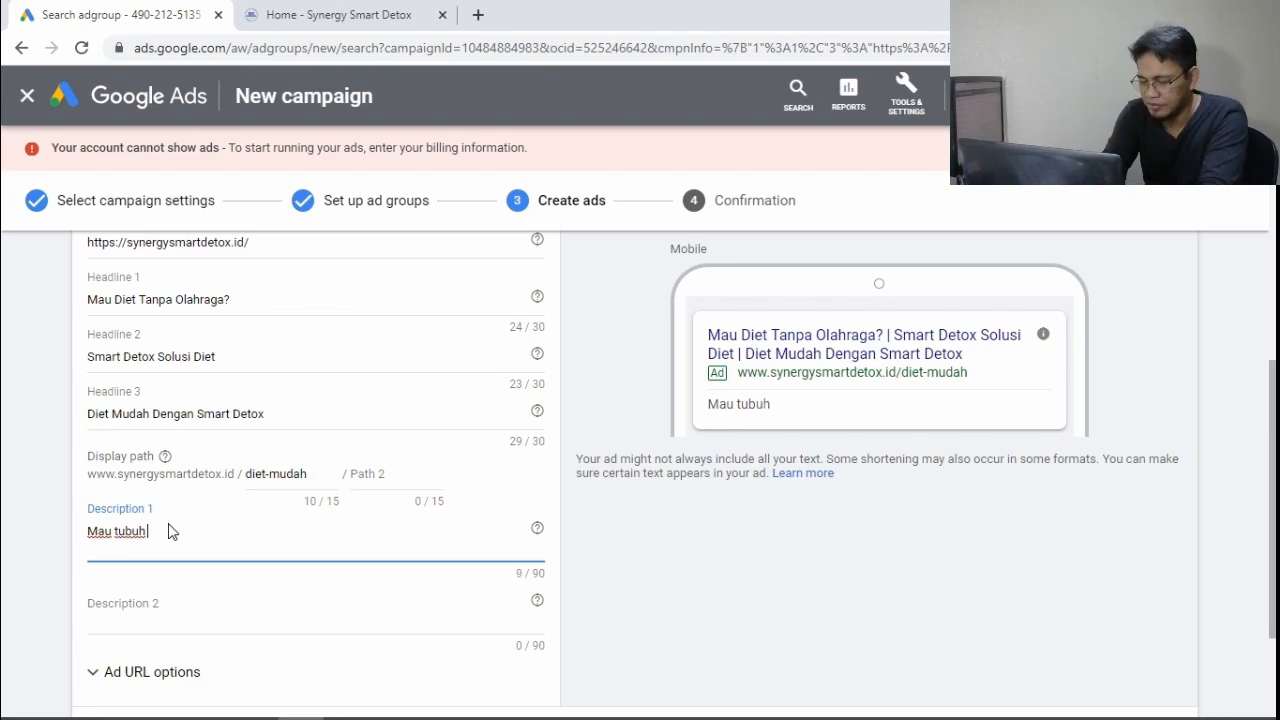
pyautogui.write('langsing denga')
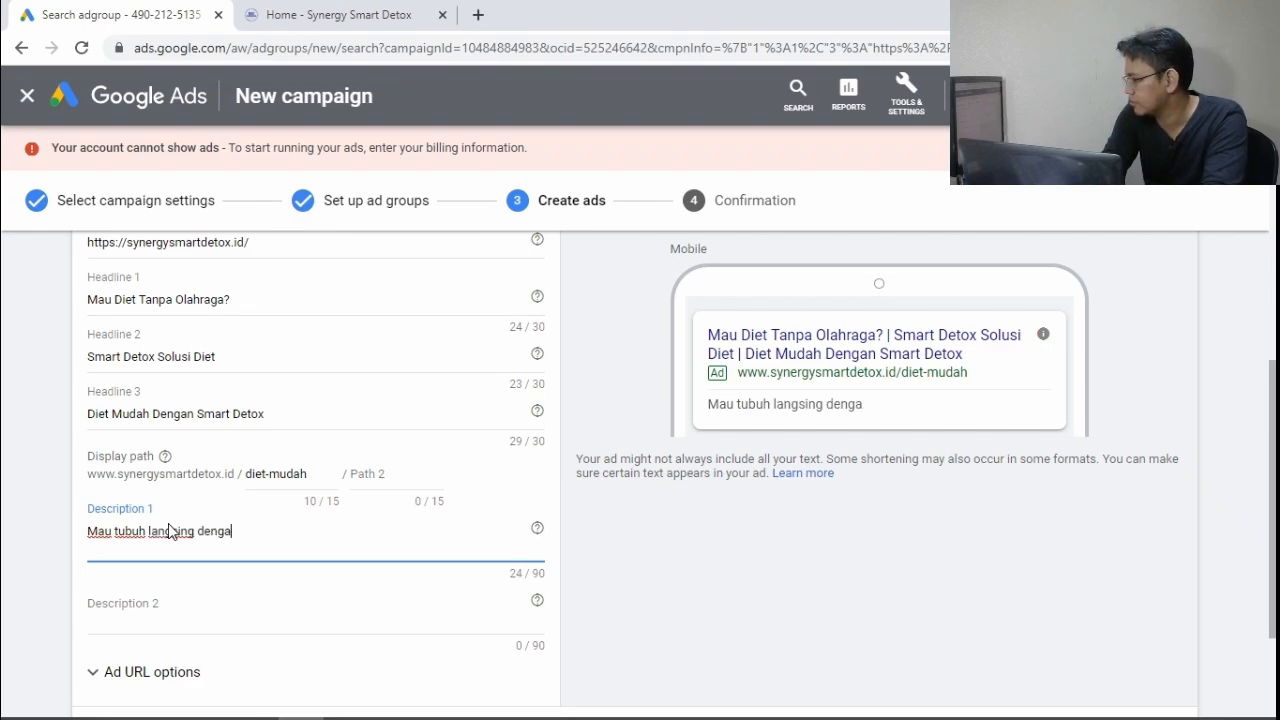
pyautogui.write('n diet tanpa olahraga? Smart Detox')
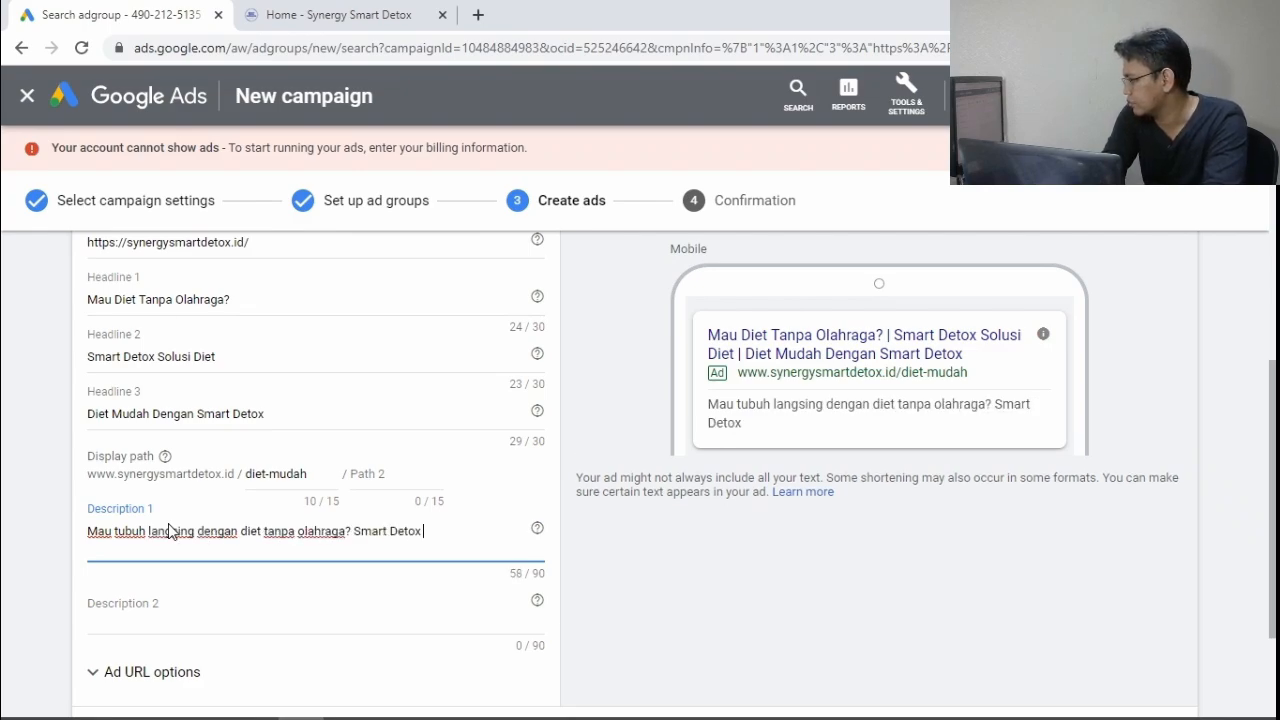
pyautogui.write(' mampu memberikan Anda')
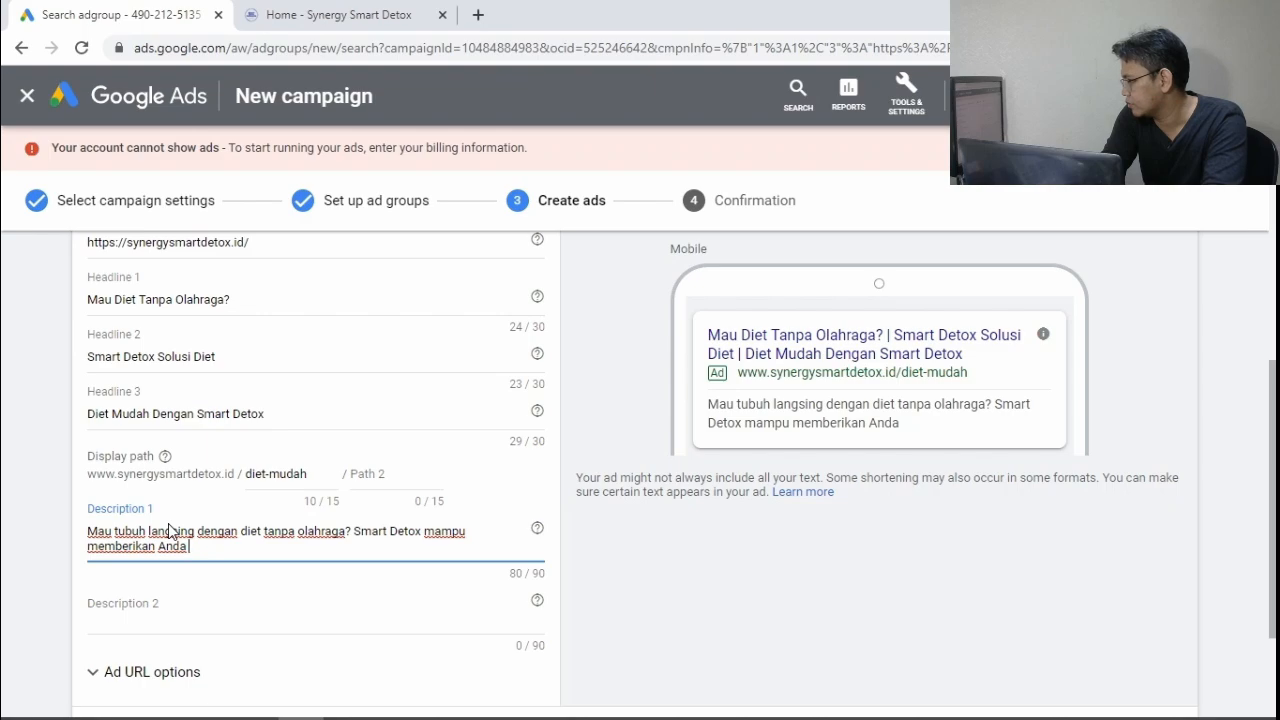
pyautogui.press('BackSpace')
pyautogui.press('BackSpace')
pyautogui.press('BackSpace')
pyautogui.press('BackSpace')
pyautogui.press('BackSpace')
pyautogui.press('BackSpace')
pyautogui.press('BackSpace')
pyautogui.press('BackSpace')
pyautogui.press('BackSpace')
pyautogui.press('BackSpace')
pyautogui.press('BackSpace')
pyautogui.press('BackSpace')
pyautogui.press('BackSpace')
pyautogui.press('BackSpace')
pyautogui.press('BackSpace')
pyautogui.press('BackSpace')
pyautogui.press('BackSpace')
pyautogui.press('BackSpace')
pyautogui.press('BackSpace')
pyautogui.press('BackSpace')
pyautogui.write('adalah solusi tepat untuk Anda')
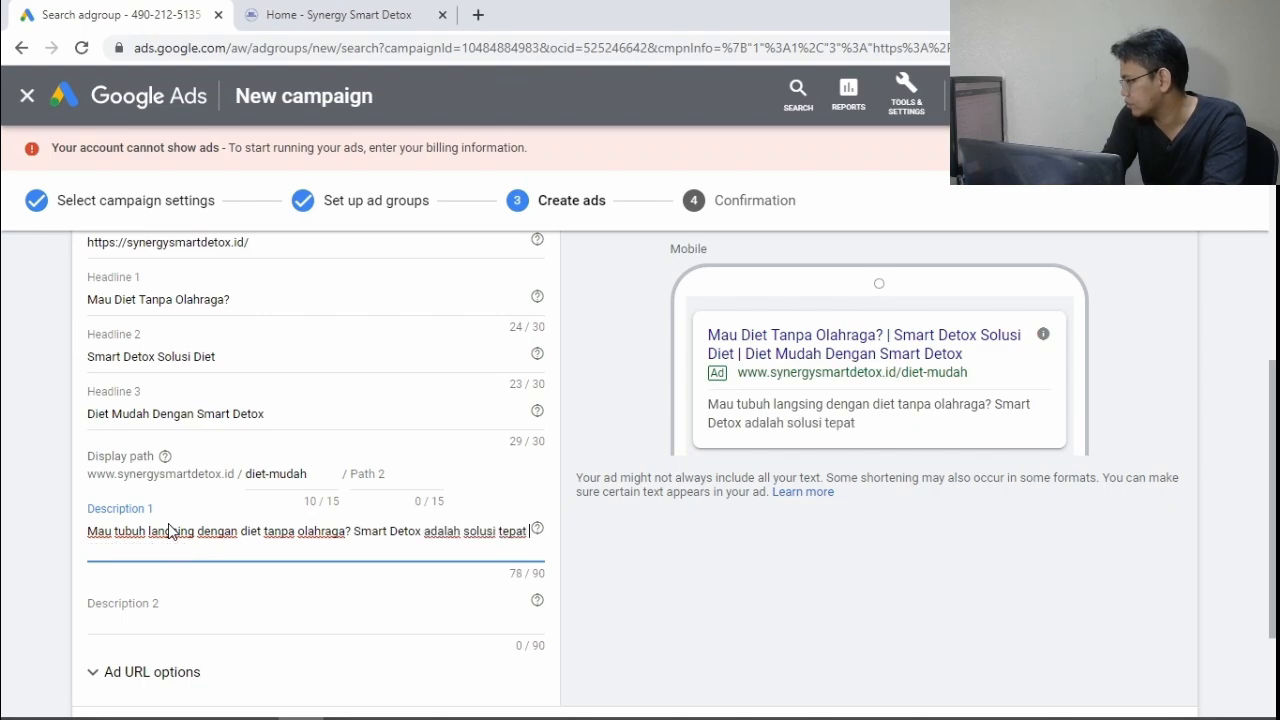
# Review the text ad, leave Description 2 empty, and save the ad to continue to the campaign confirmation
pyautogui.click(193, 601)
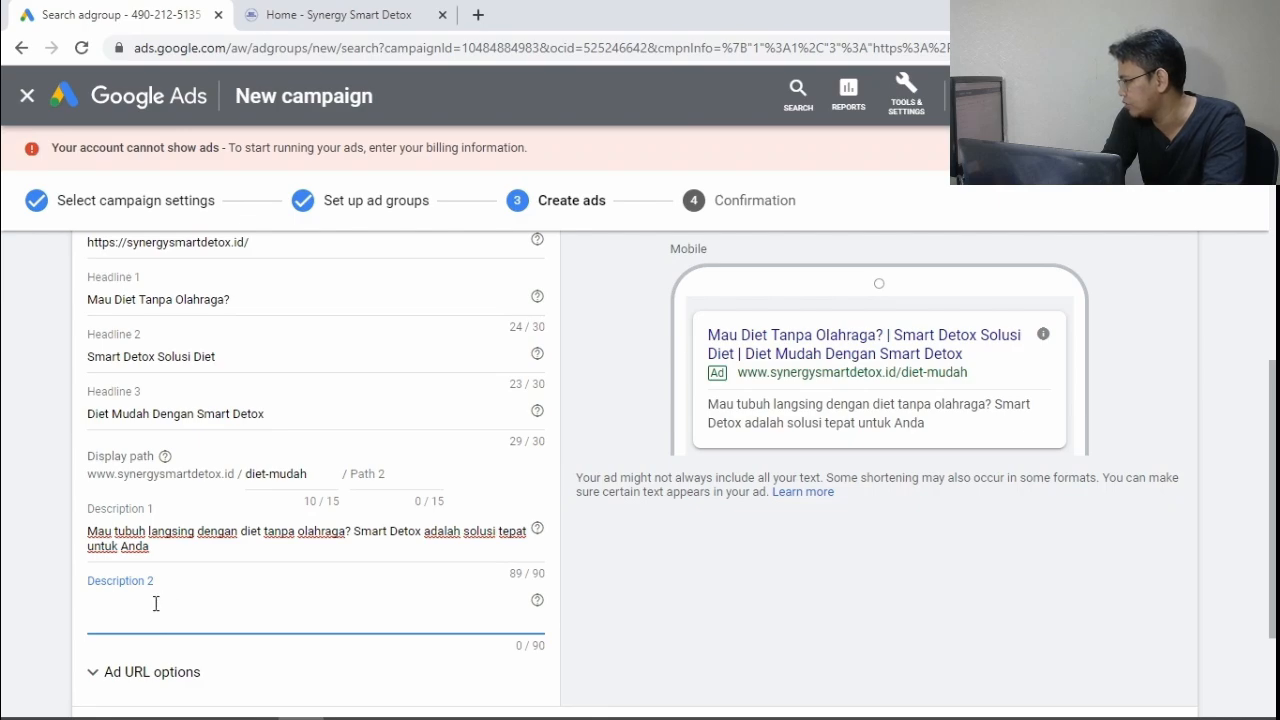
pyautogui.scroll(-1, 243, 563)
pyautogui.click(56, 525)
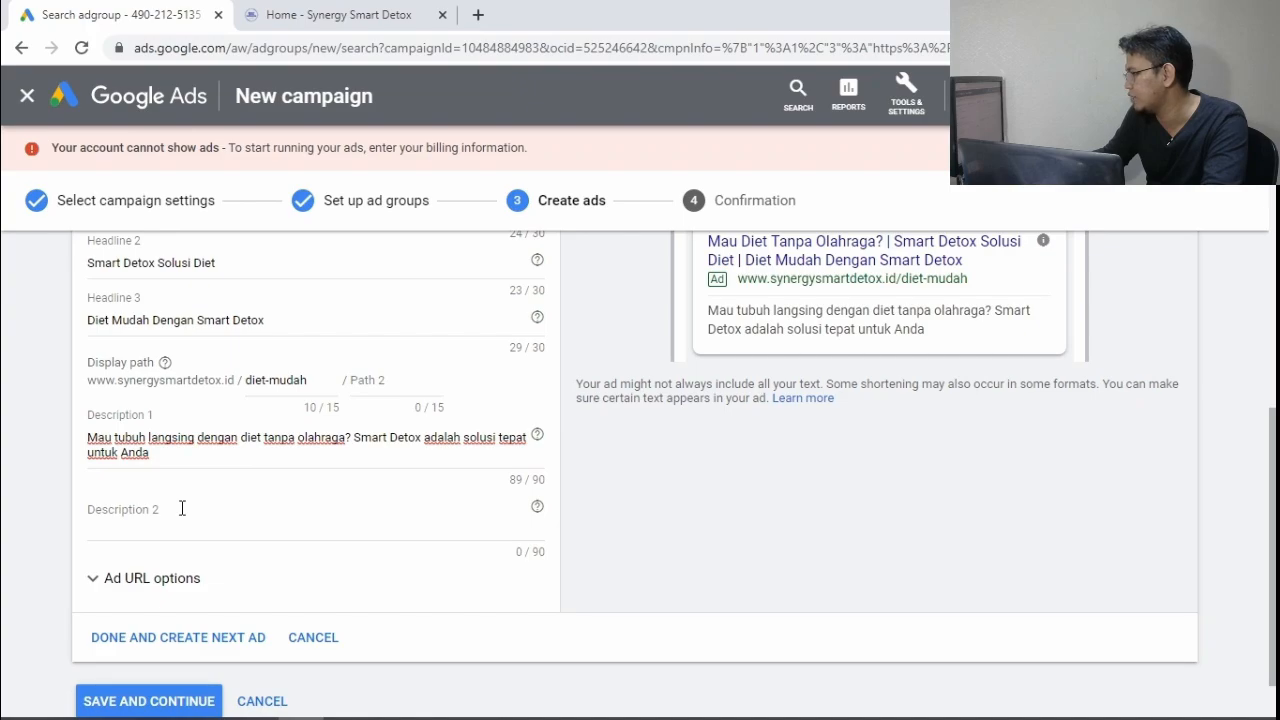
pyautogui.scroll(5, 531, 512)
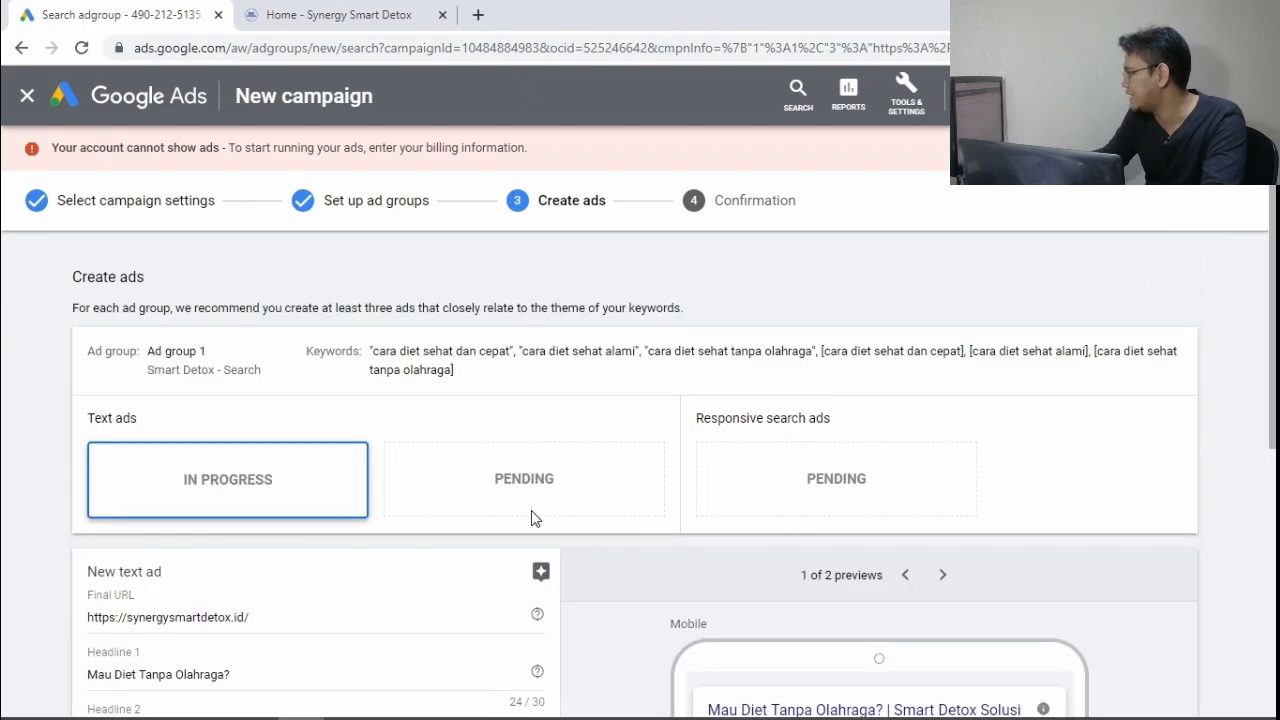
pyautogui.scroll(-5, 531, 512)
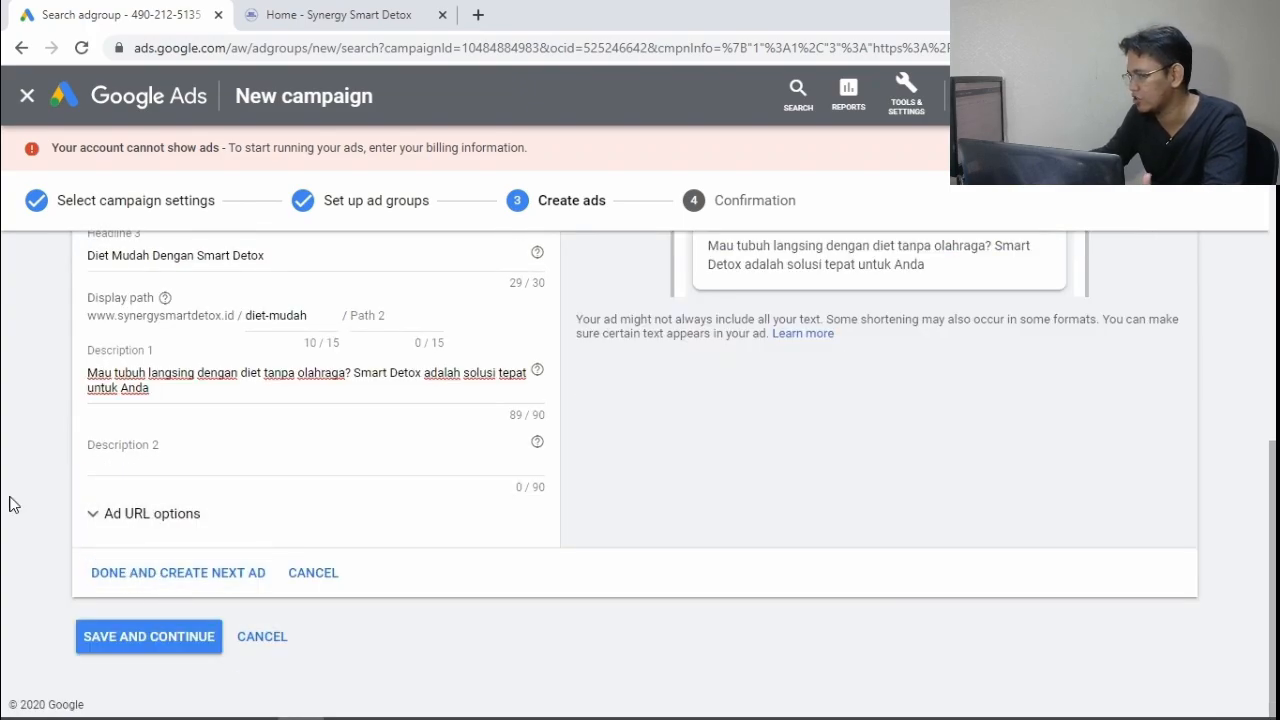
pyautogui.click(122, 445)
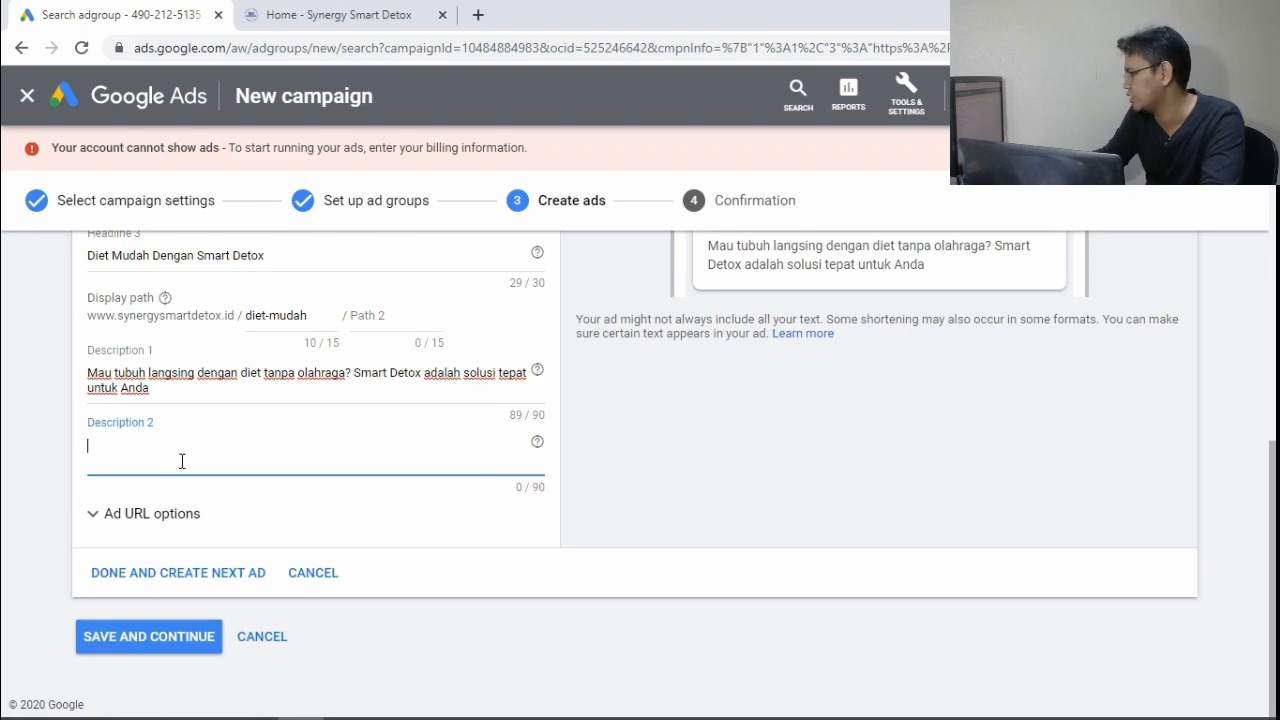
pyautogui.scroll(1, 200, 458)
pyautogui.scroll(-1, 225, 405)
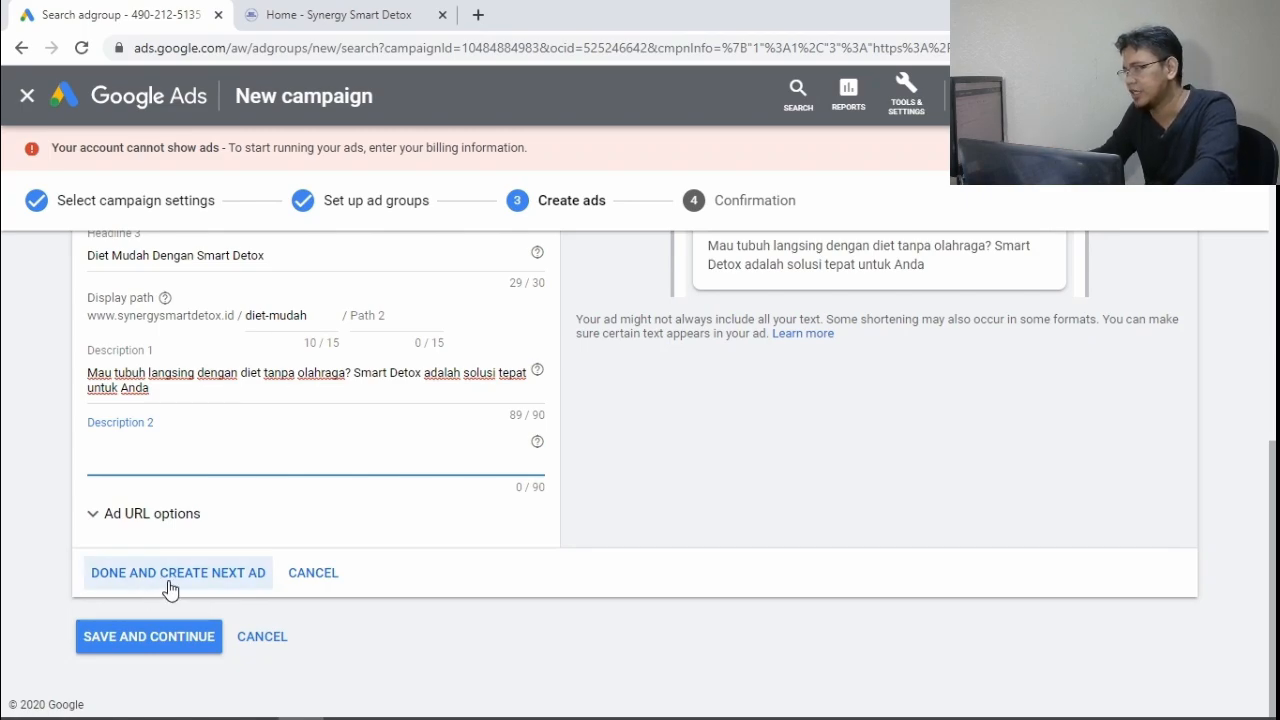
pyautogui.click(143, 635)
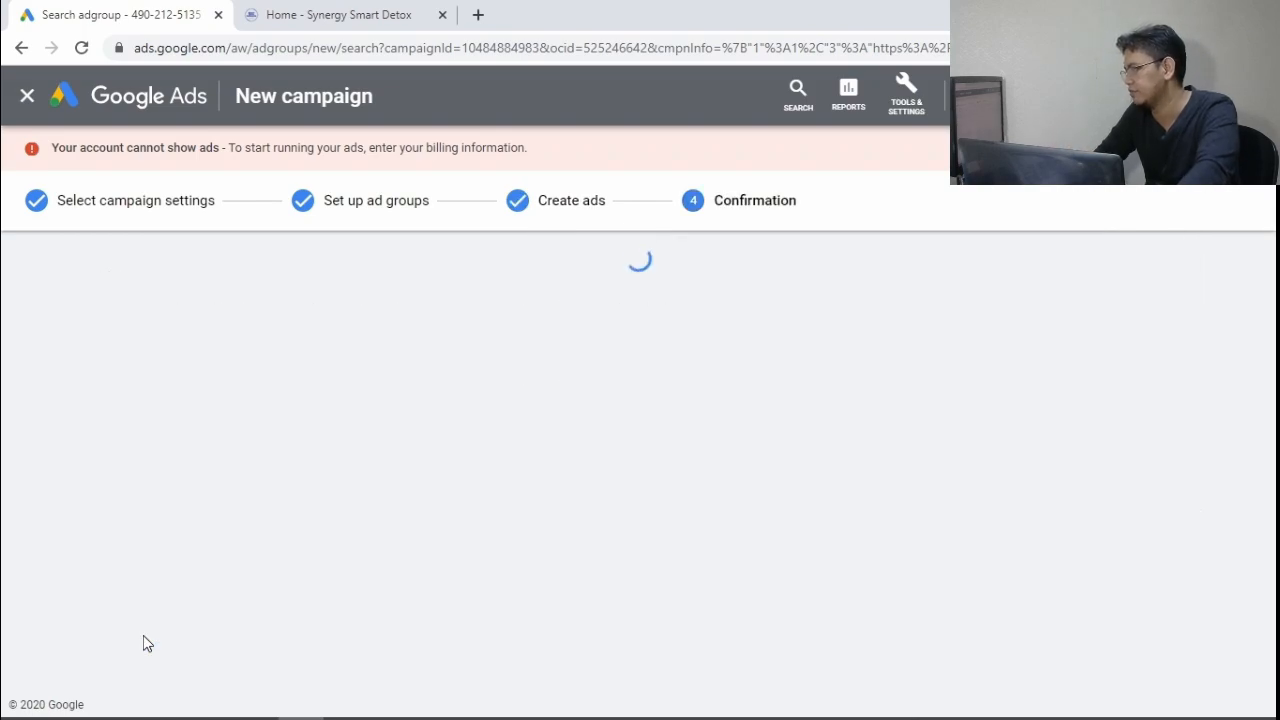
# Examine the daily click and cost estimates in the campaign summary
pyautogui.scroll(-1, 465, 435)
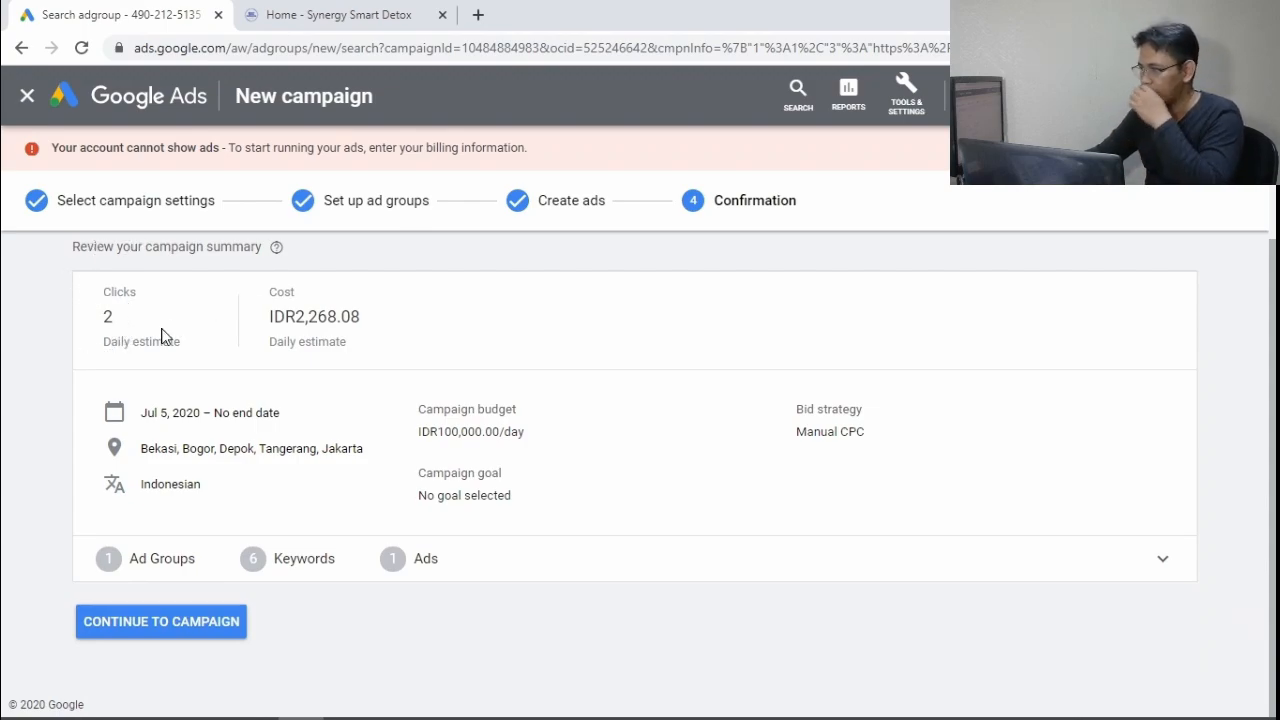
pyautogui.moveTo(103, 316); pyautogui.dragTo(126, 318)
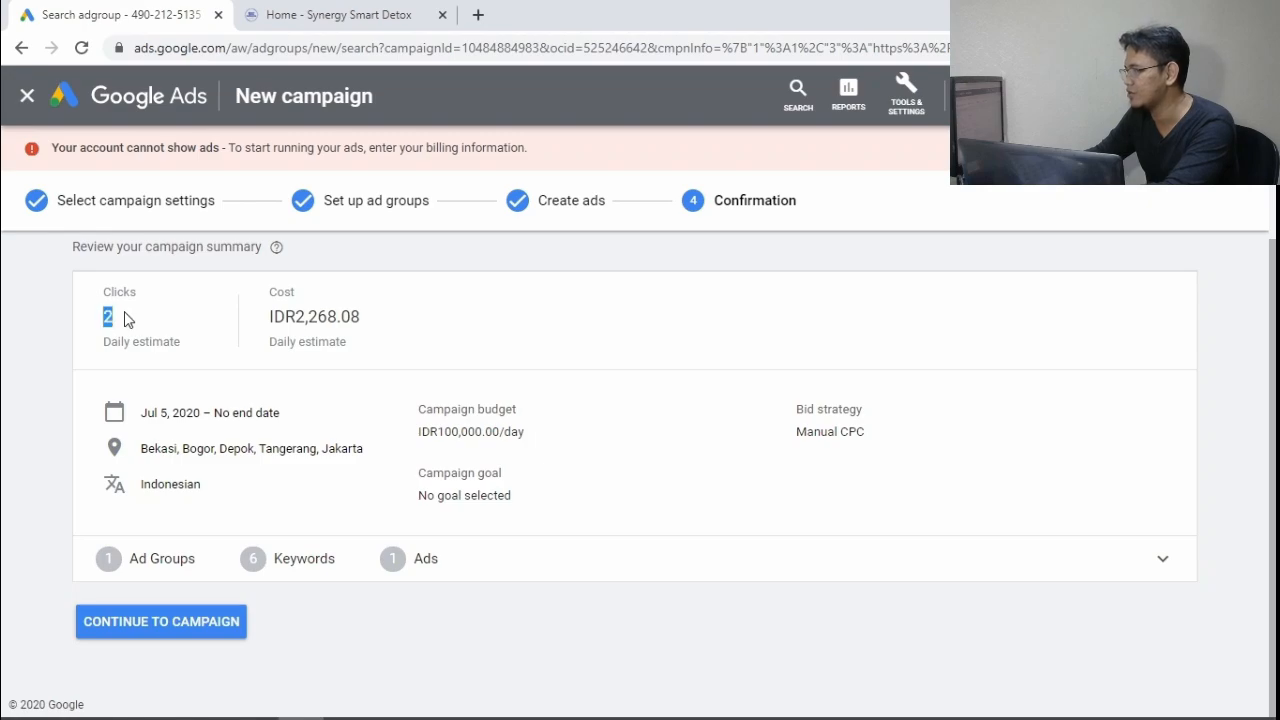
pyautogui.click(146, 344)
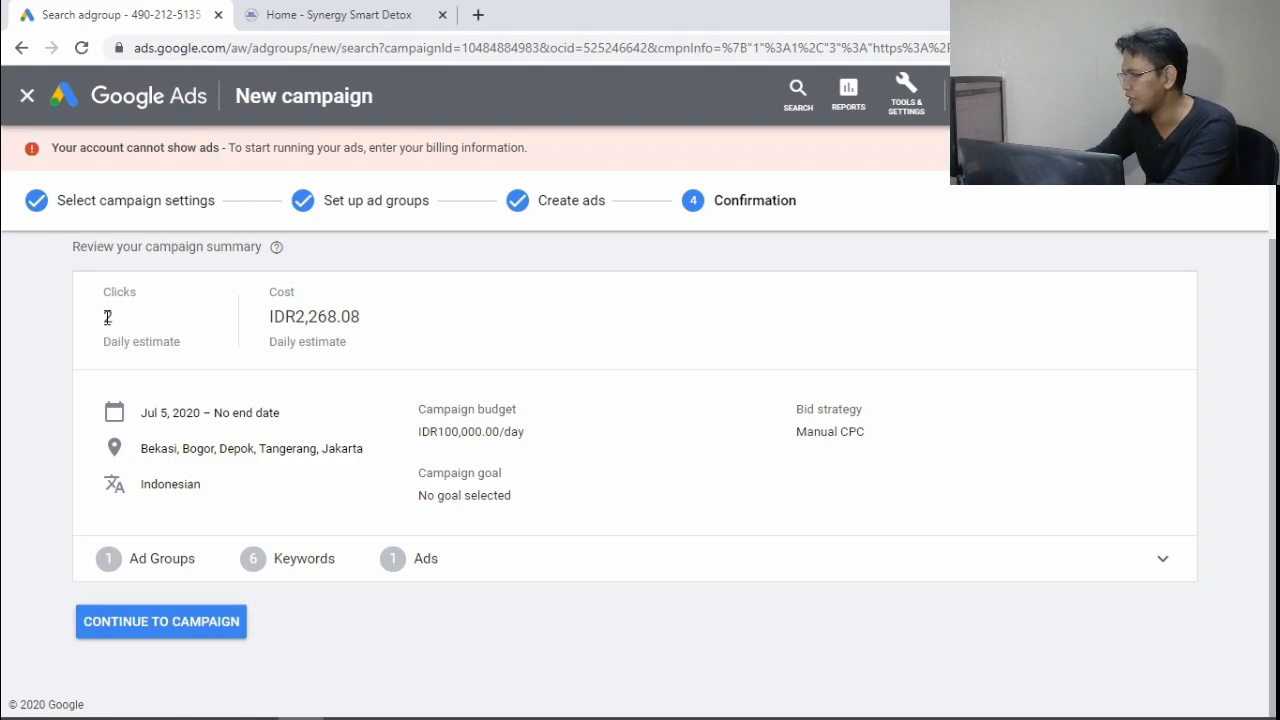
pyautogui.moveTo(108, 359); pyautogui.dragTo(116, 343)
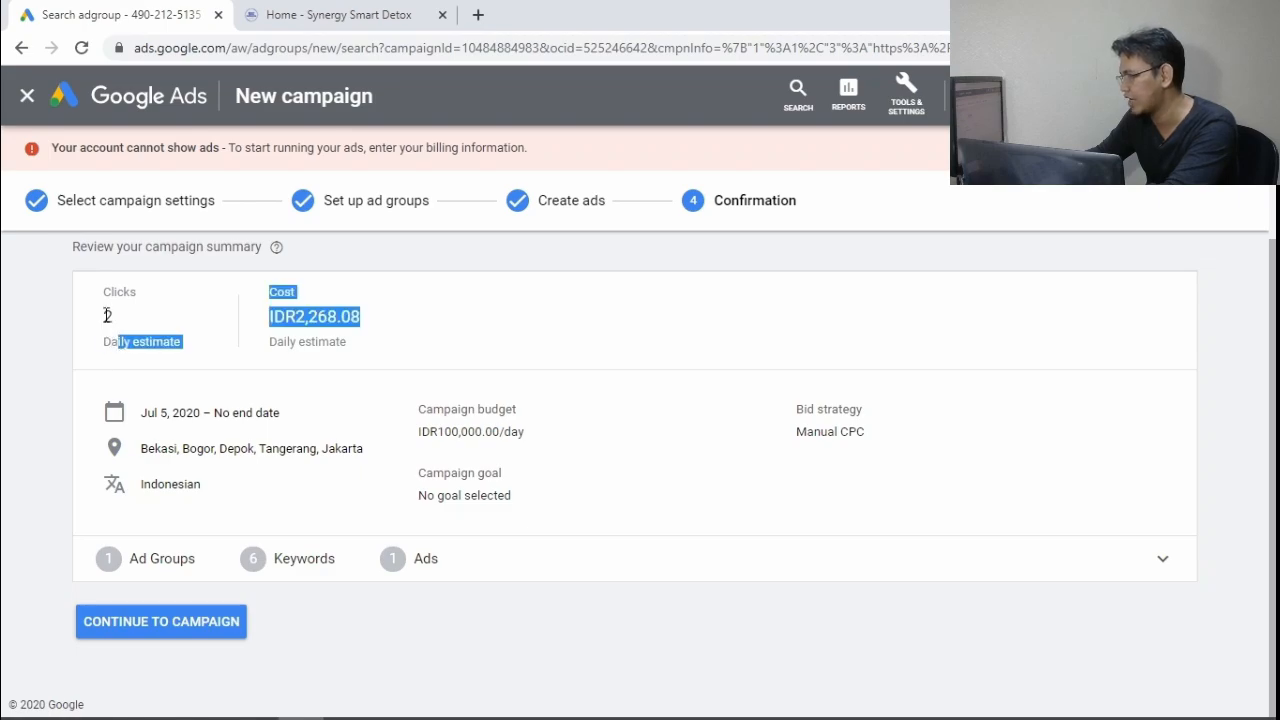
pyautogui.click(107, 315)
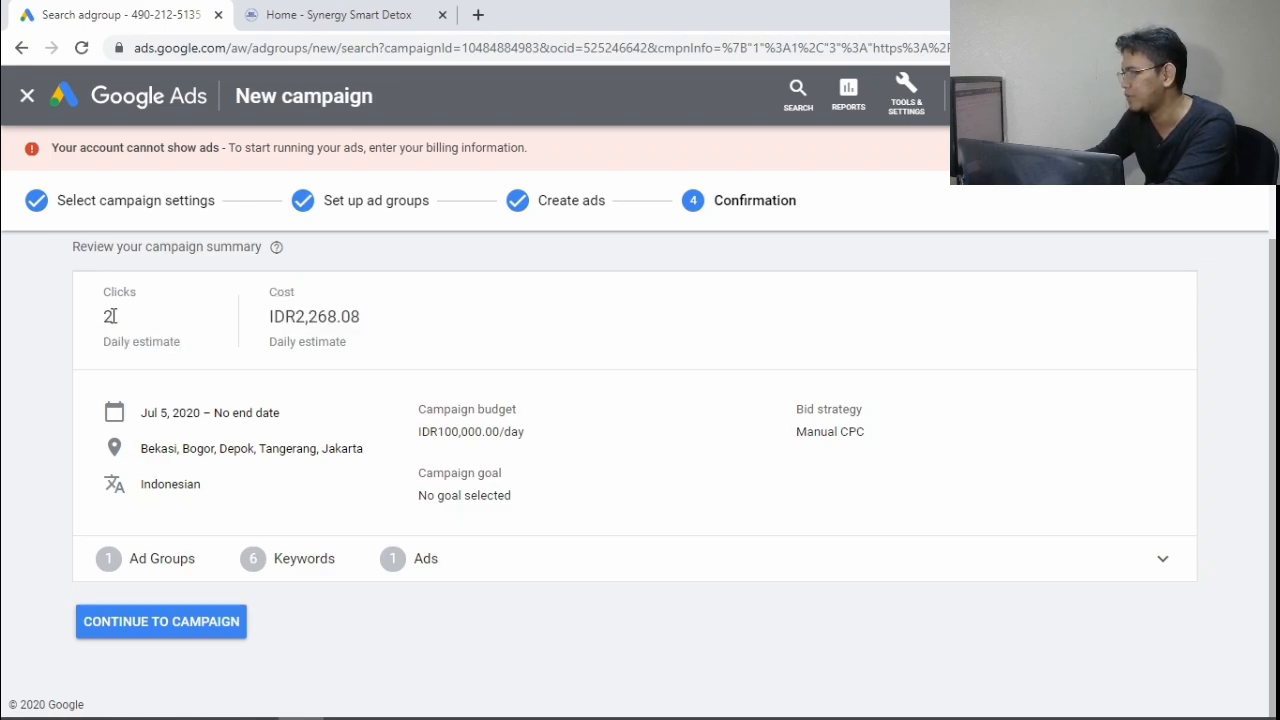
pyautogui.moveTo(112, 316); pyautogui.dragTo(106, 316)
pyautogui.click(123, 337)
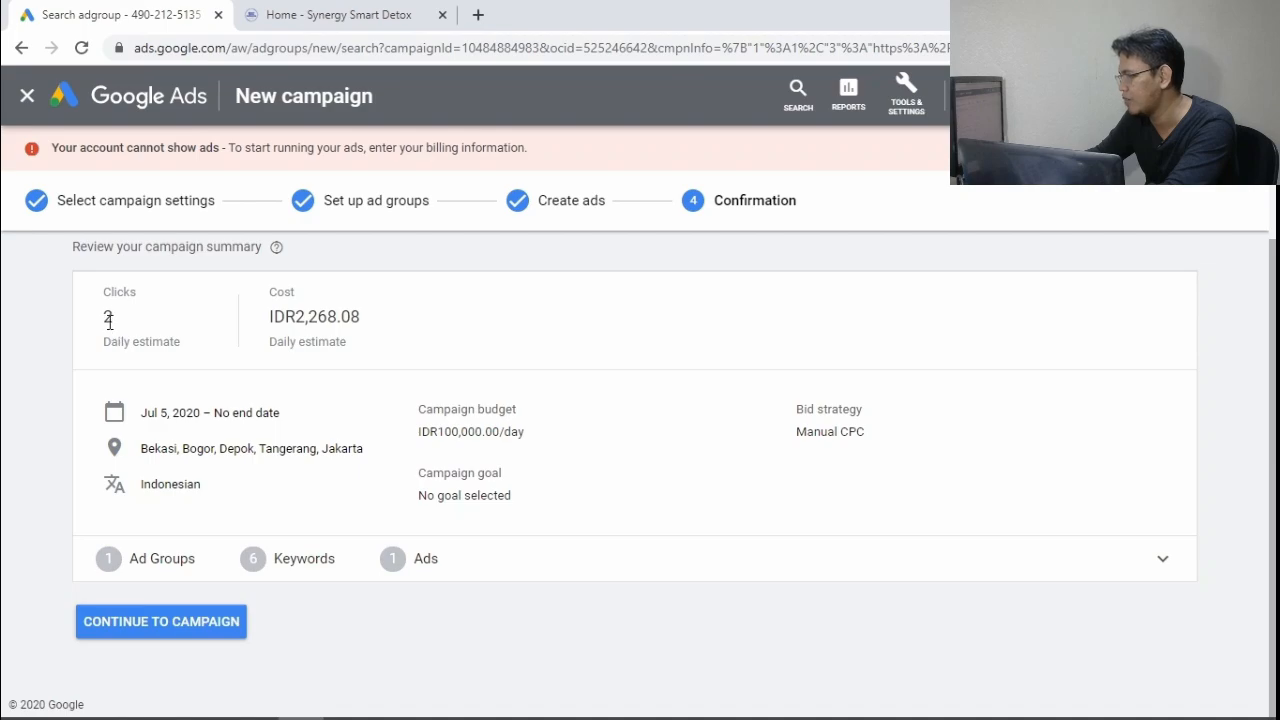
pyautogui.moveTo(360, 317); pyautogui.dragTo(318, 321)
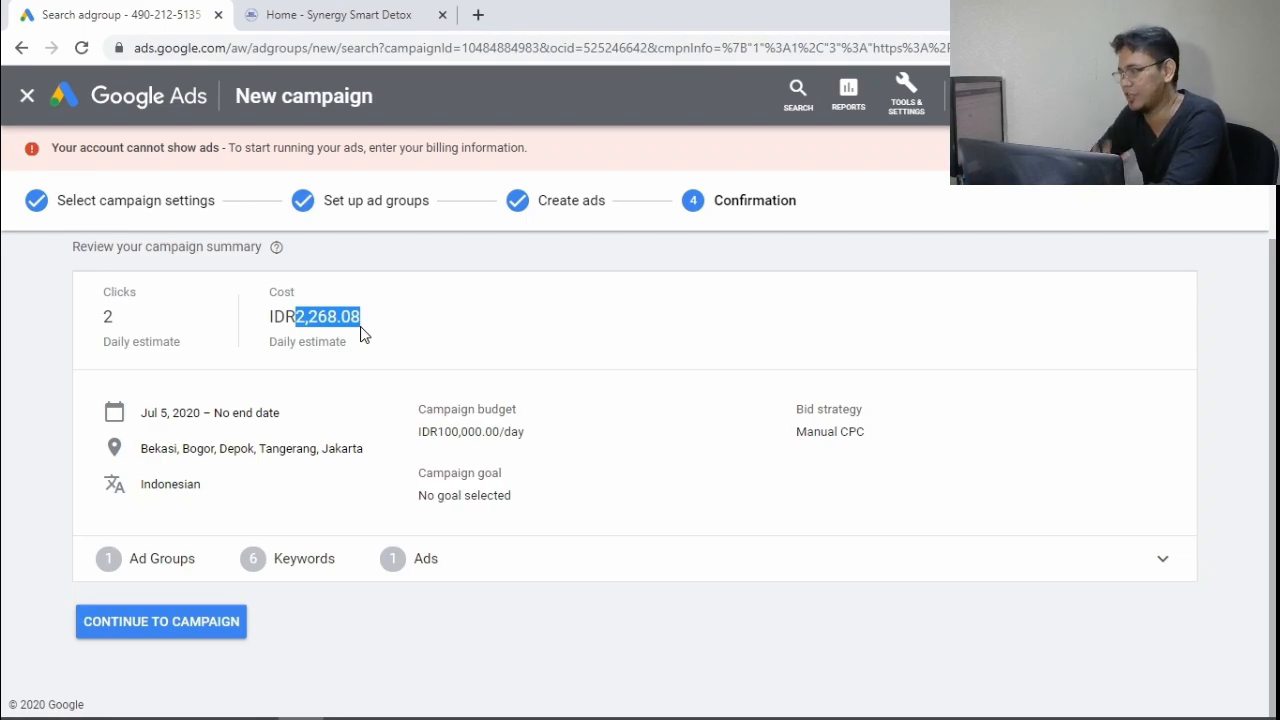
# Continue to the new campaign and open the account's billing summary
pyautogui.click(198, 621)
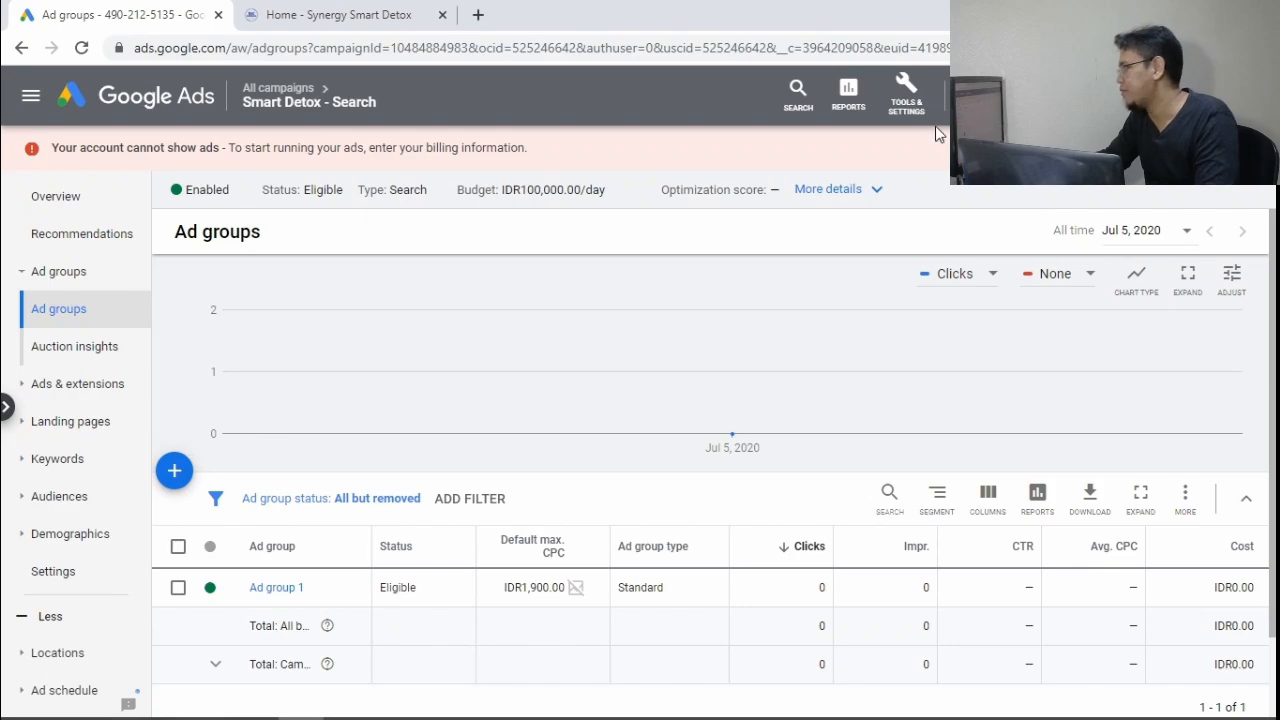
pyautogui.click(906, 95)
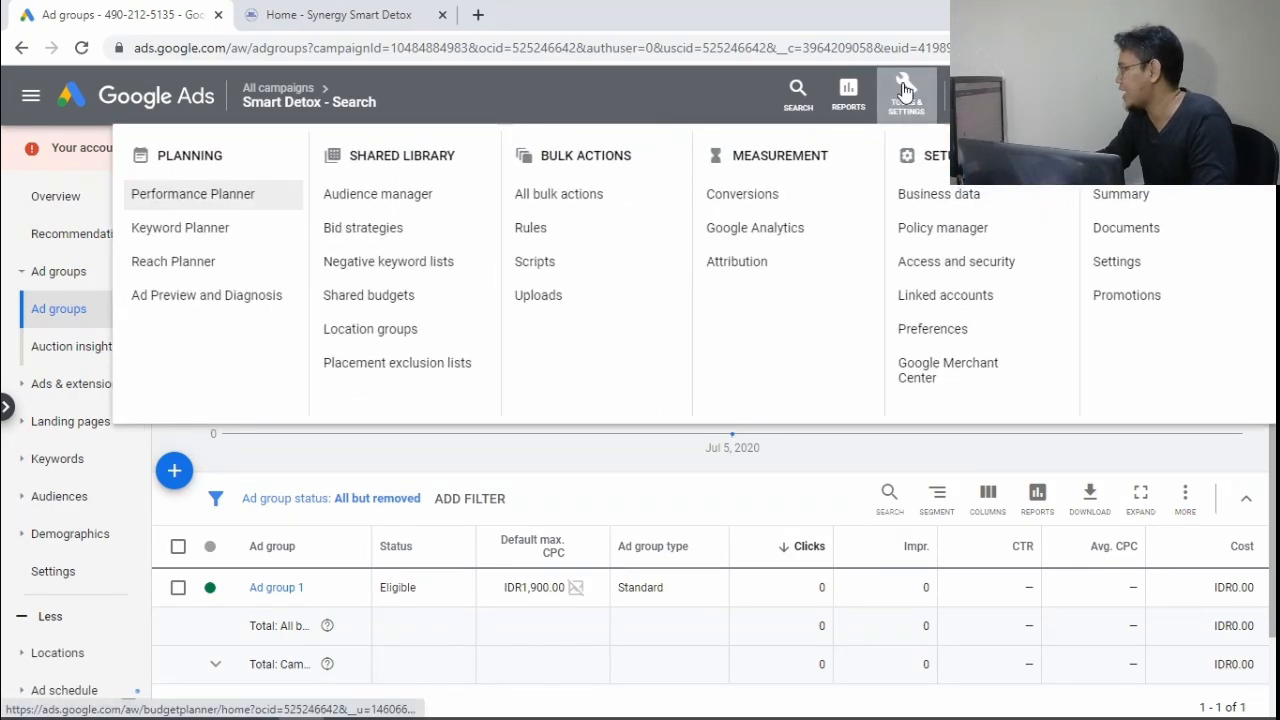
pyautogui.click(1172, 198)
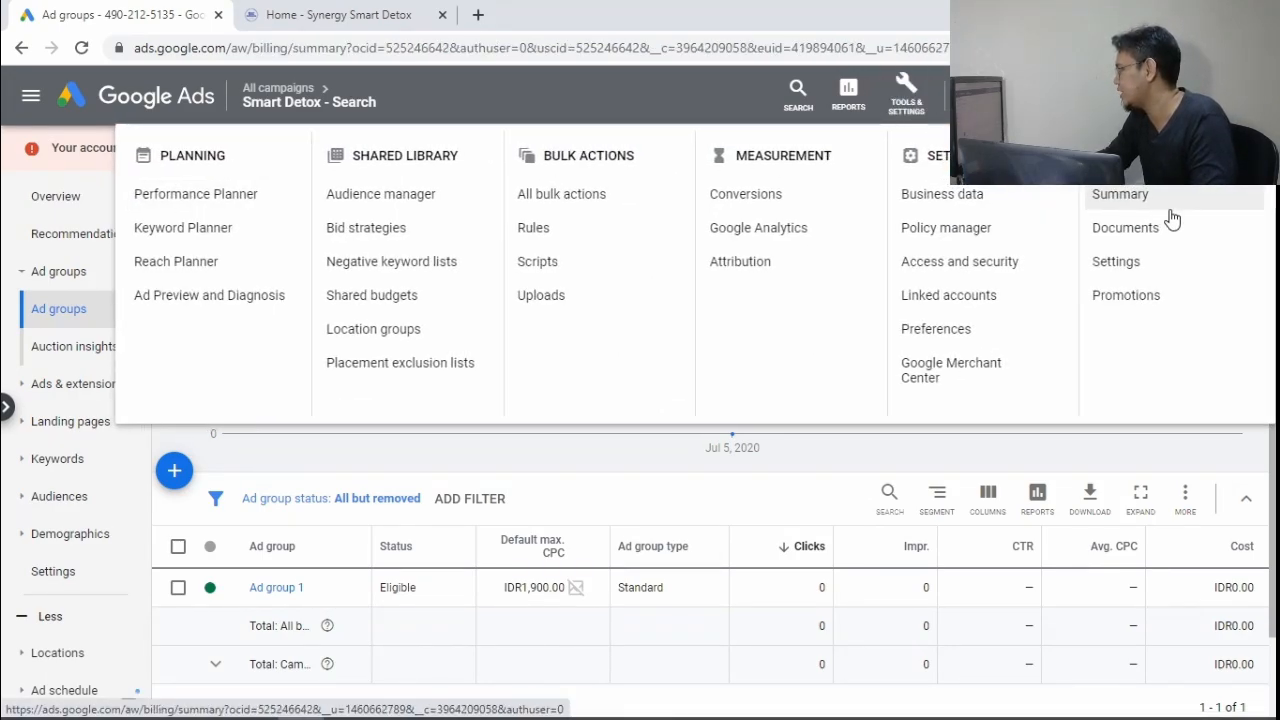
# Choose manual payments for how to pay and money transfer as the payment method in the new billing setup
pyautogui.scroll(-5, 442, 248)
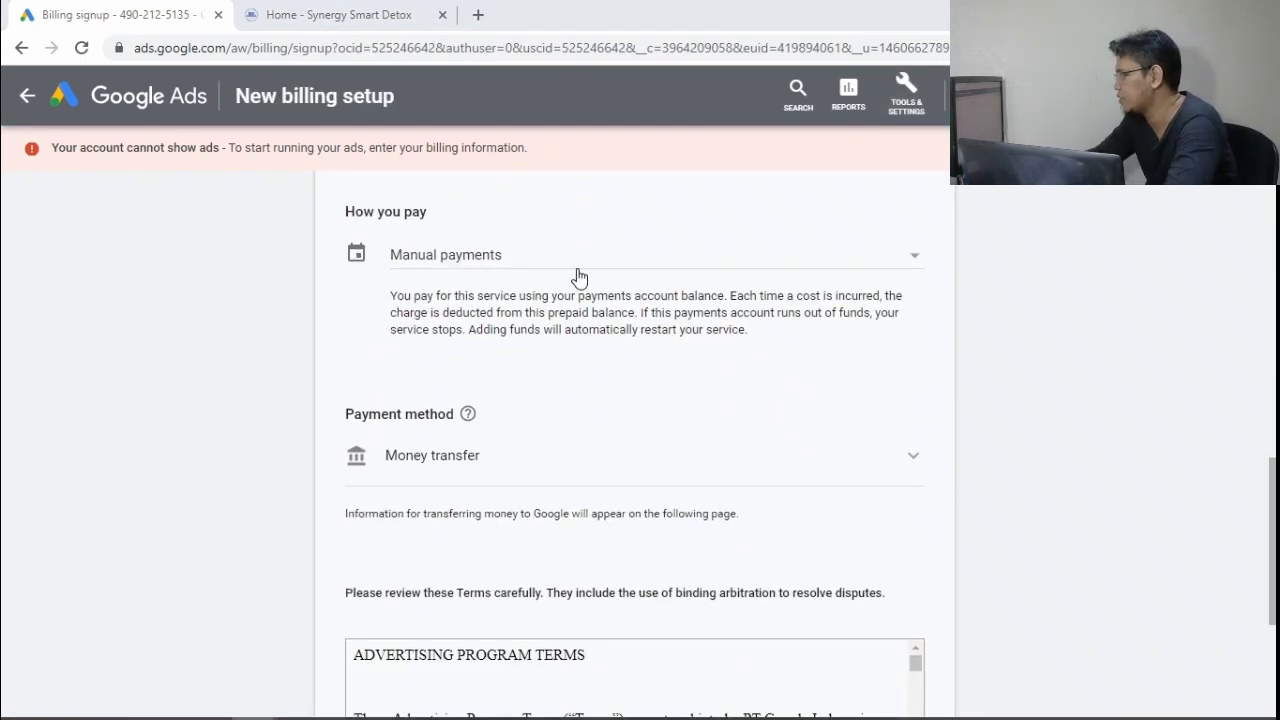
pyautogui.click(505, 259)
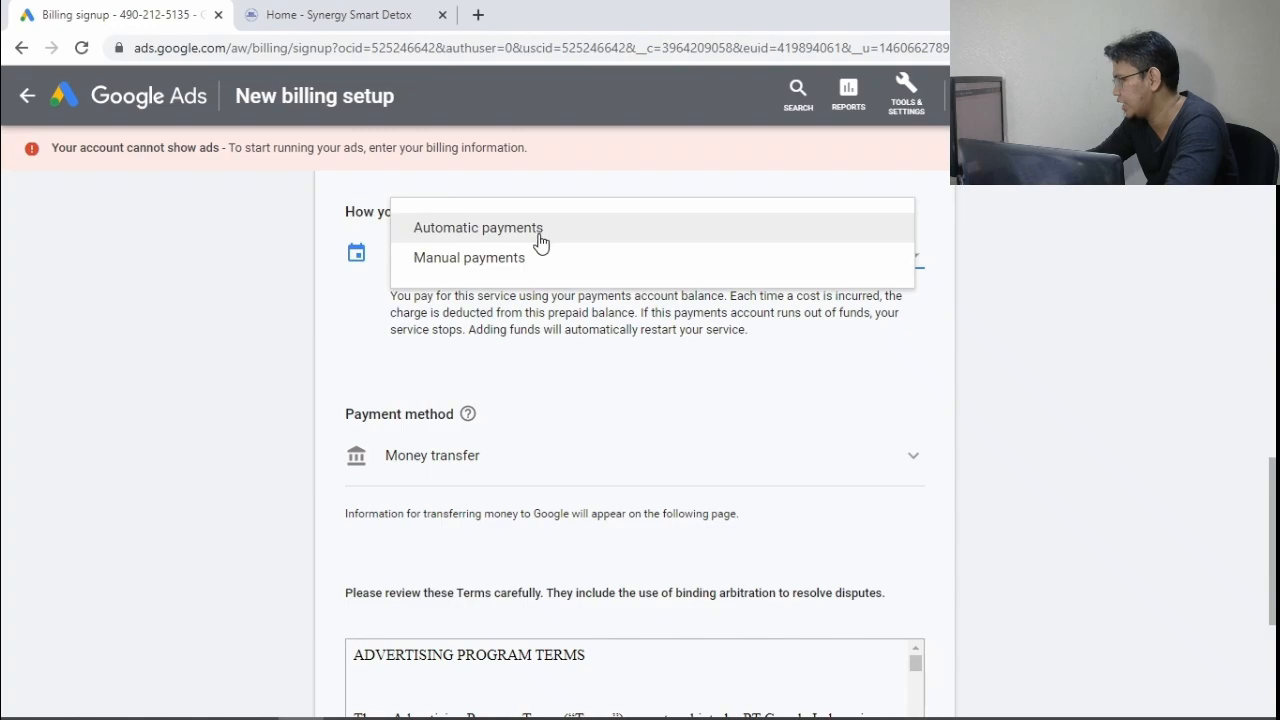
pyautogui.click(492, 264)
pyautogui.scroll(-5, 81, 300)
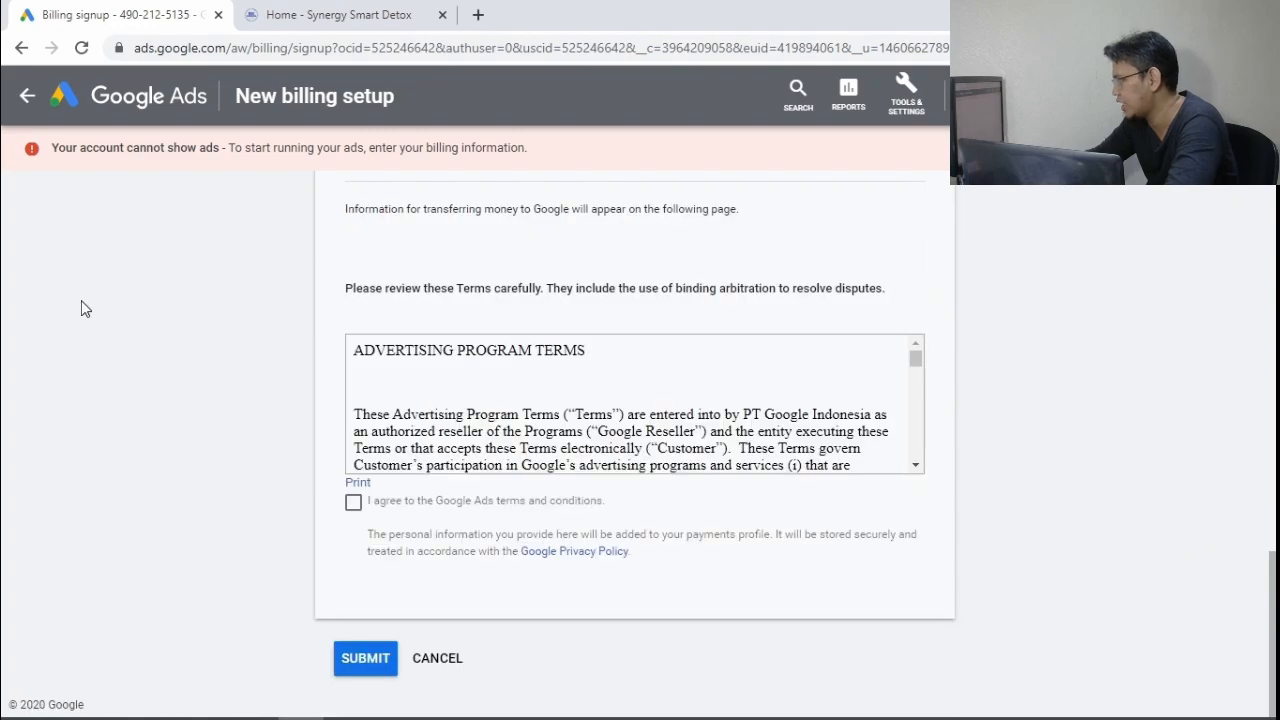
pyautogui.scroll(3, 369, 309)
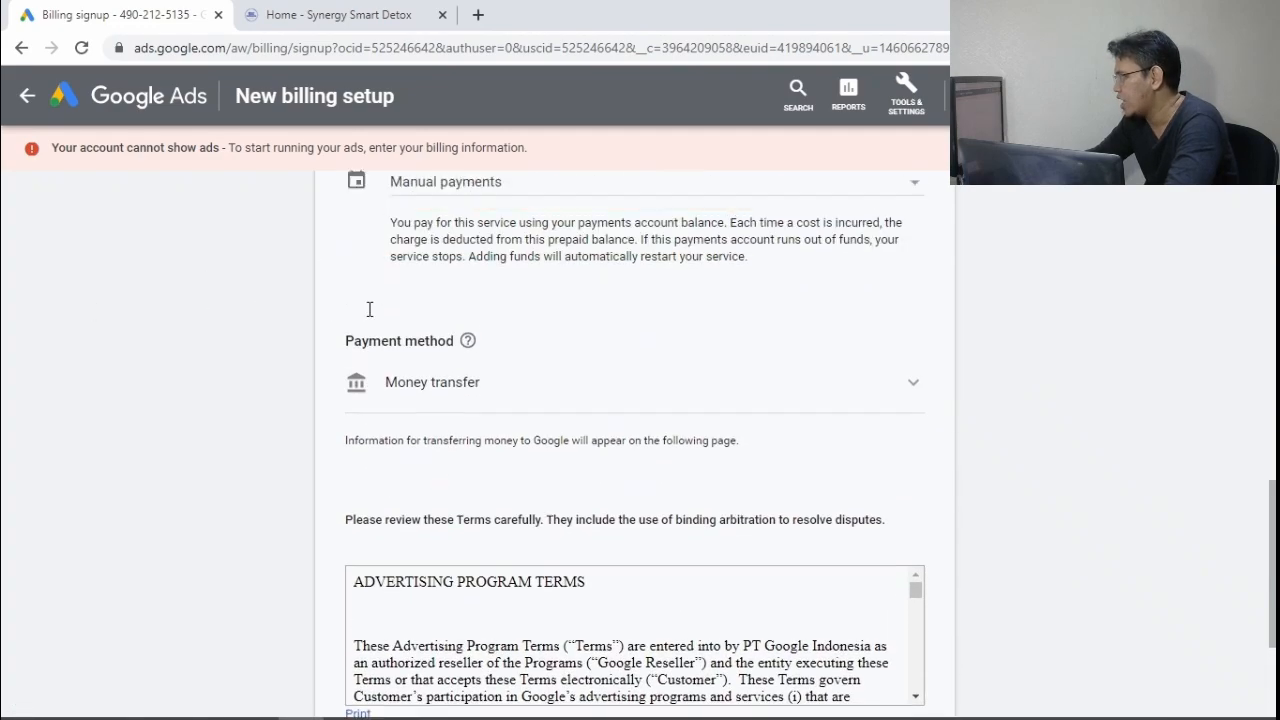
pyautogui.click(514, 442)
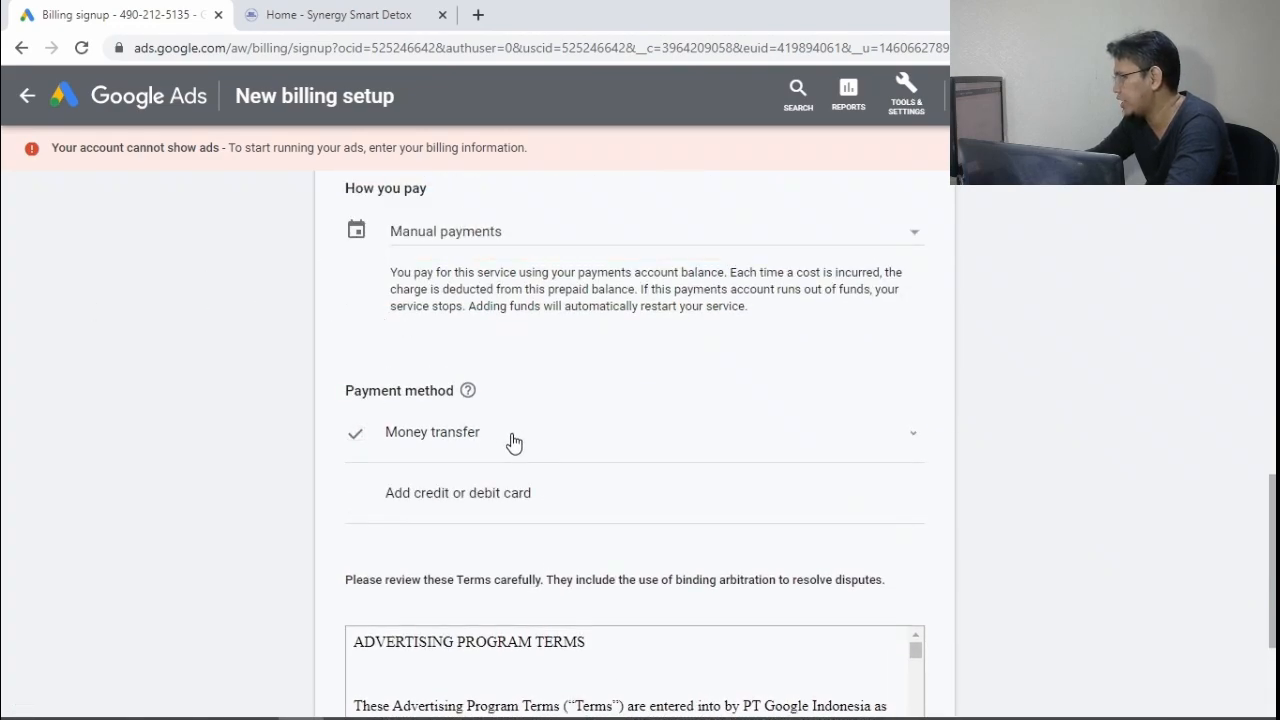
pyautogui.click(430, 447)
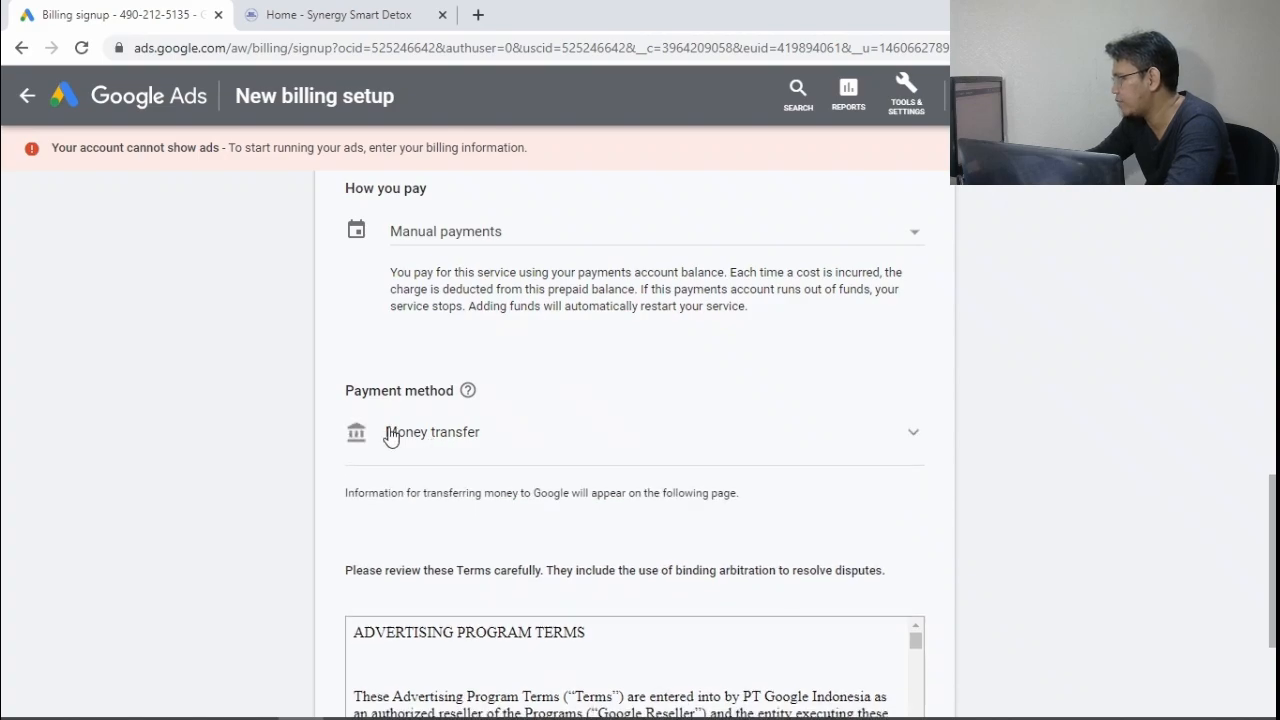
pyautogui.scroll(-2, 480, 447)
pyautogui.scroll(2, 420, 360)
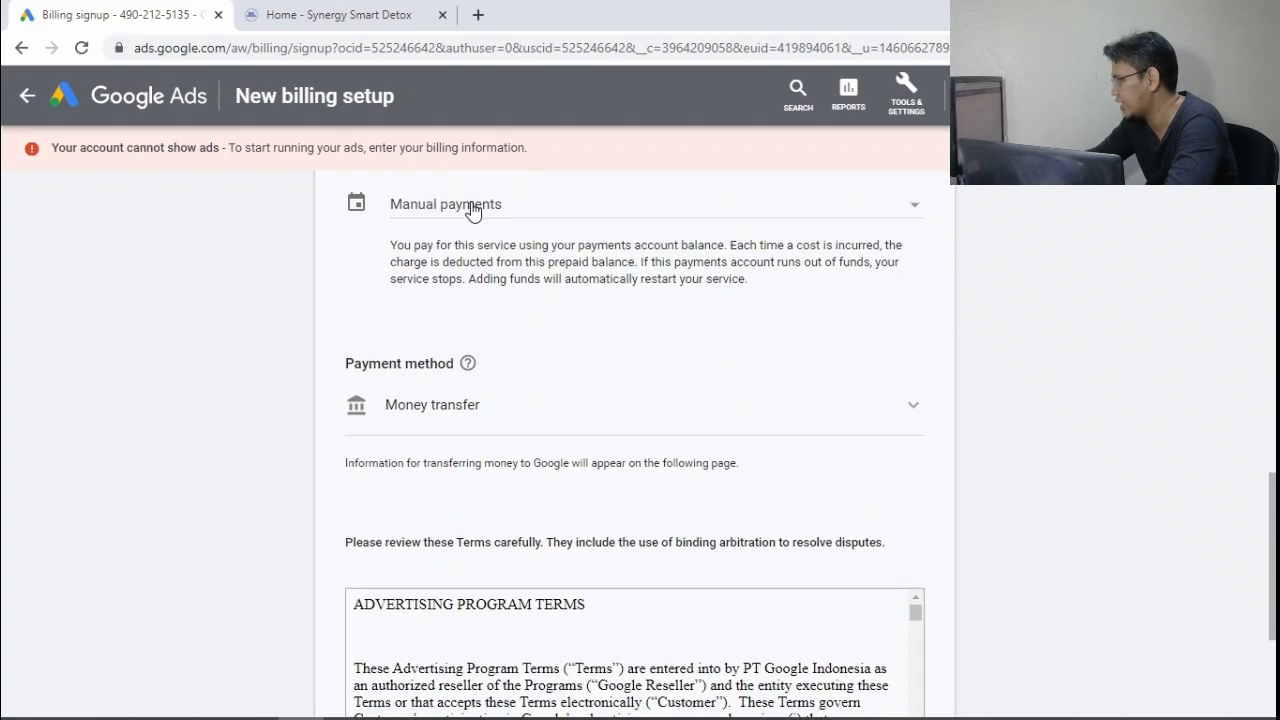
# Agree to the Google Ads terms and conditions and submit the billing setup
pyautogui.scroll(-2, 486, 360)
pyautogui.click(353, 568)
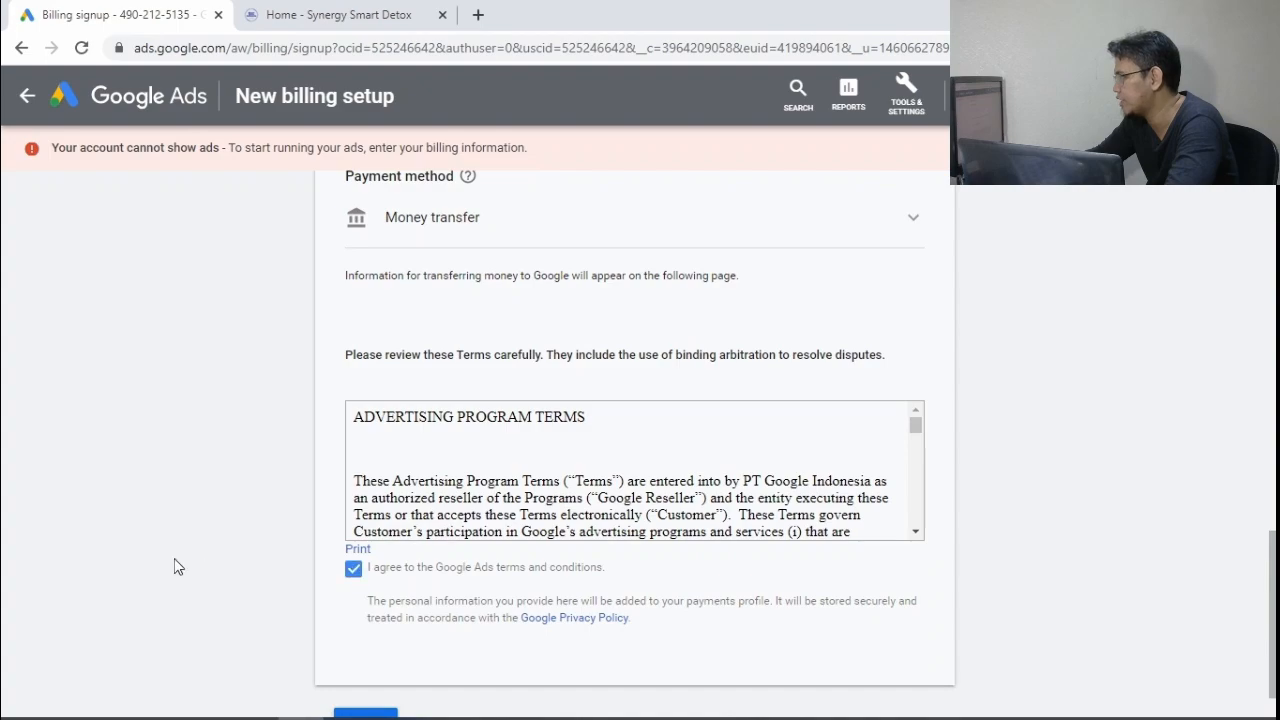
pyautogui.scroll(-1, 260, 590)
pyautogui.click(363, 662)
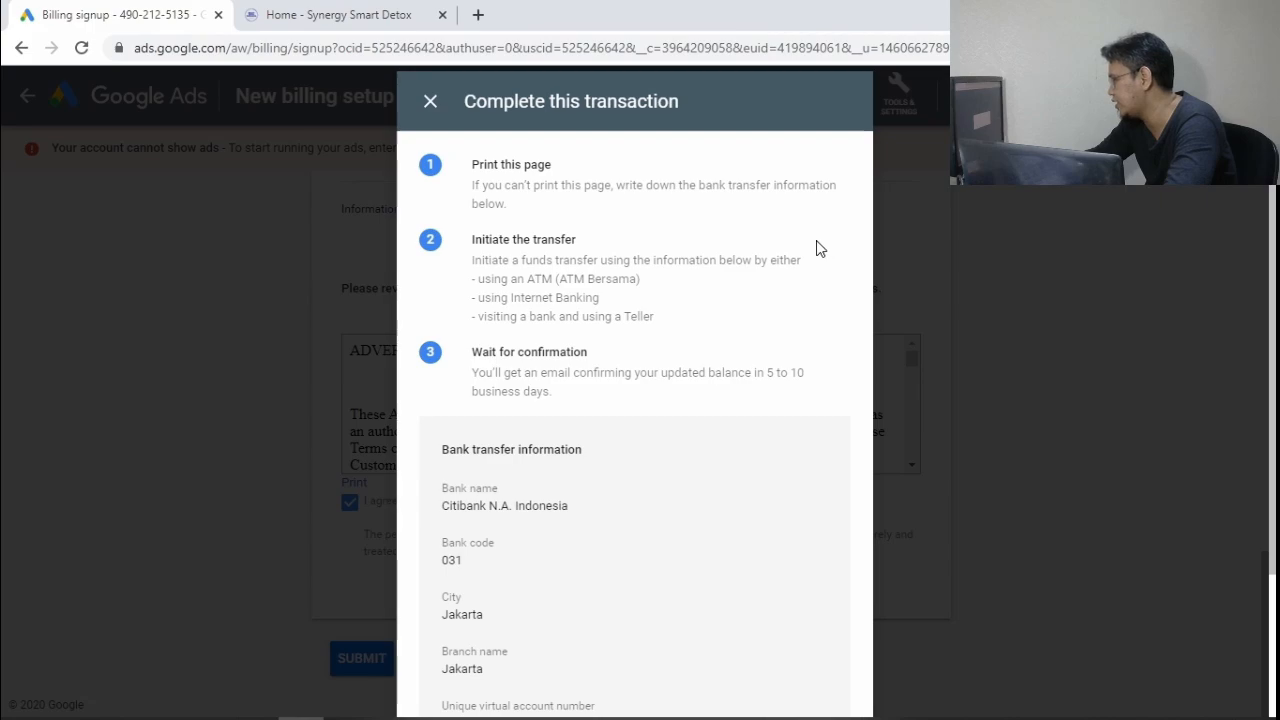
# Review the ways to initiate the transfer and the bank transfer information, and complete the transaction
pyautogui.moveTo(518, 279); pyautogui.dragTo(622, 279)
pyautogui.click(582, 278)
pyautogui.moveTo(520, 298); pyautogui.dragTo(604, 302)
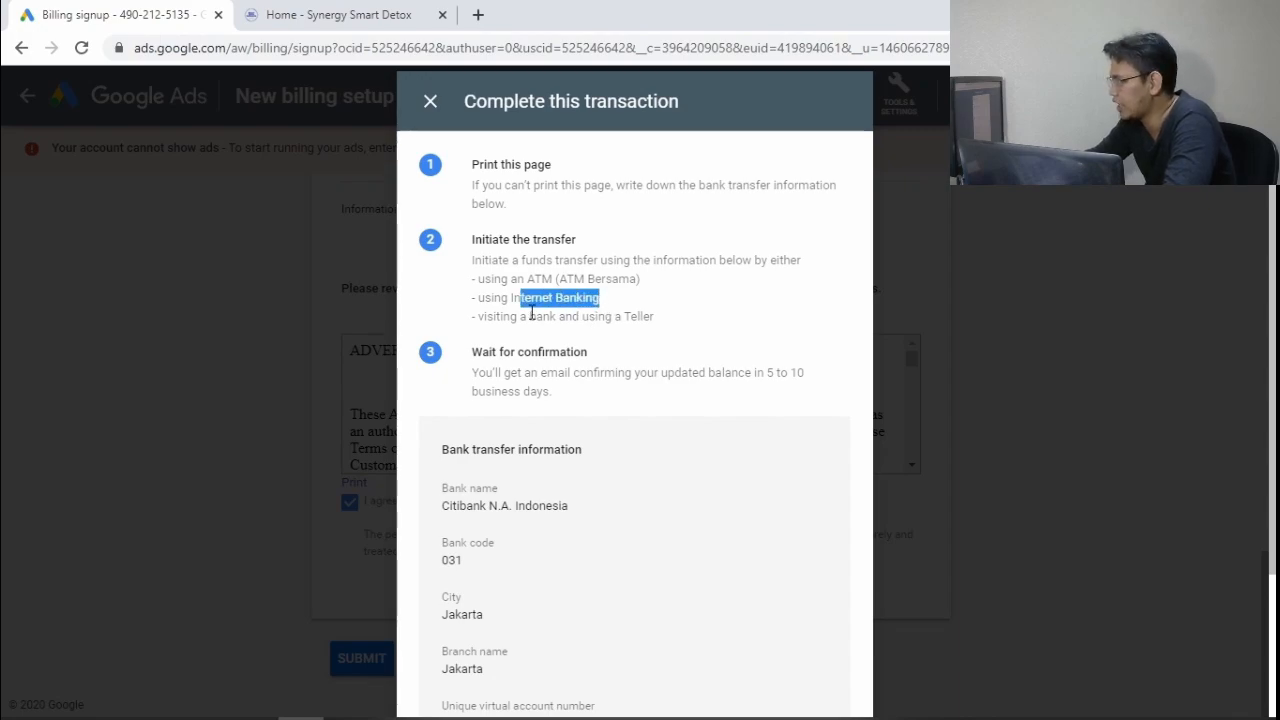
pyautogui.moveTo(510, 316); pyautogui.dragTo(609, 316)
pyautogui.click(654, 329)
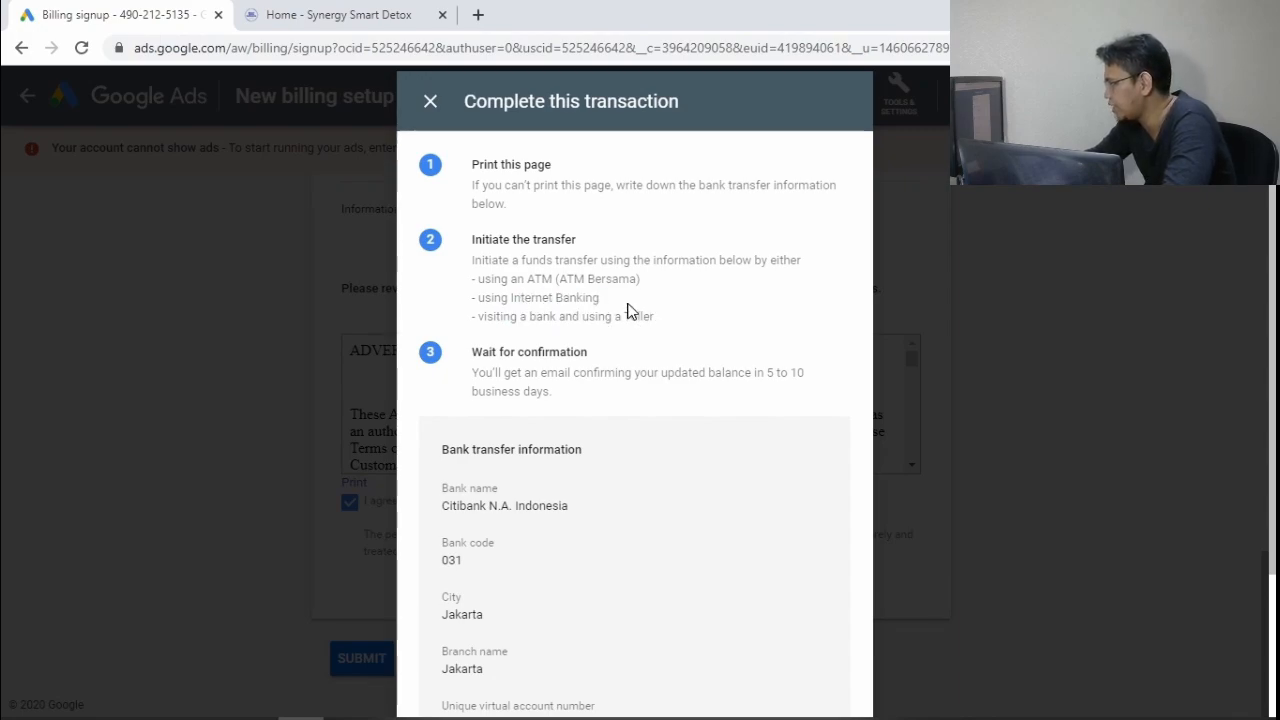
pyautogui.scroll(-2, 628, 312)
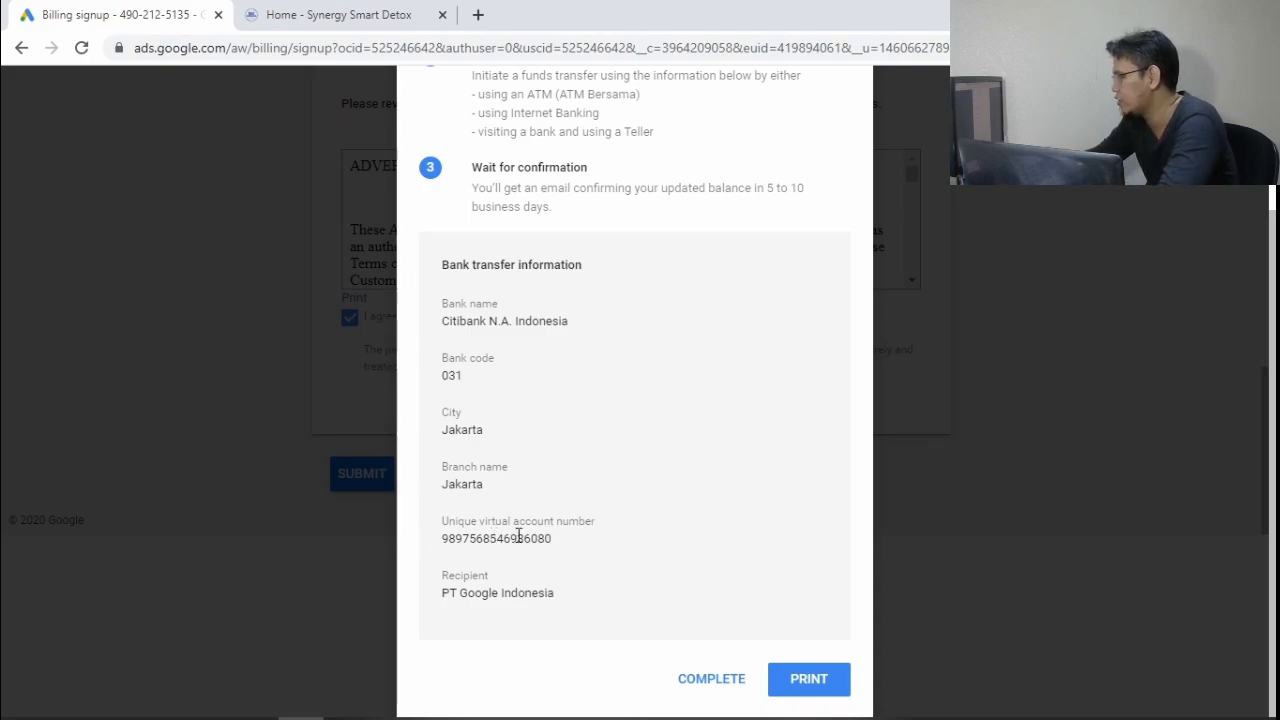
pyautogui.click(728, 677)
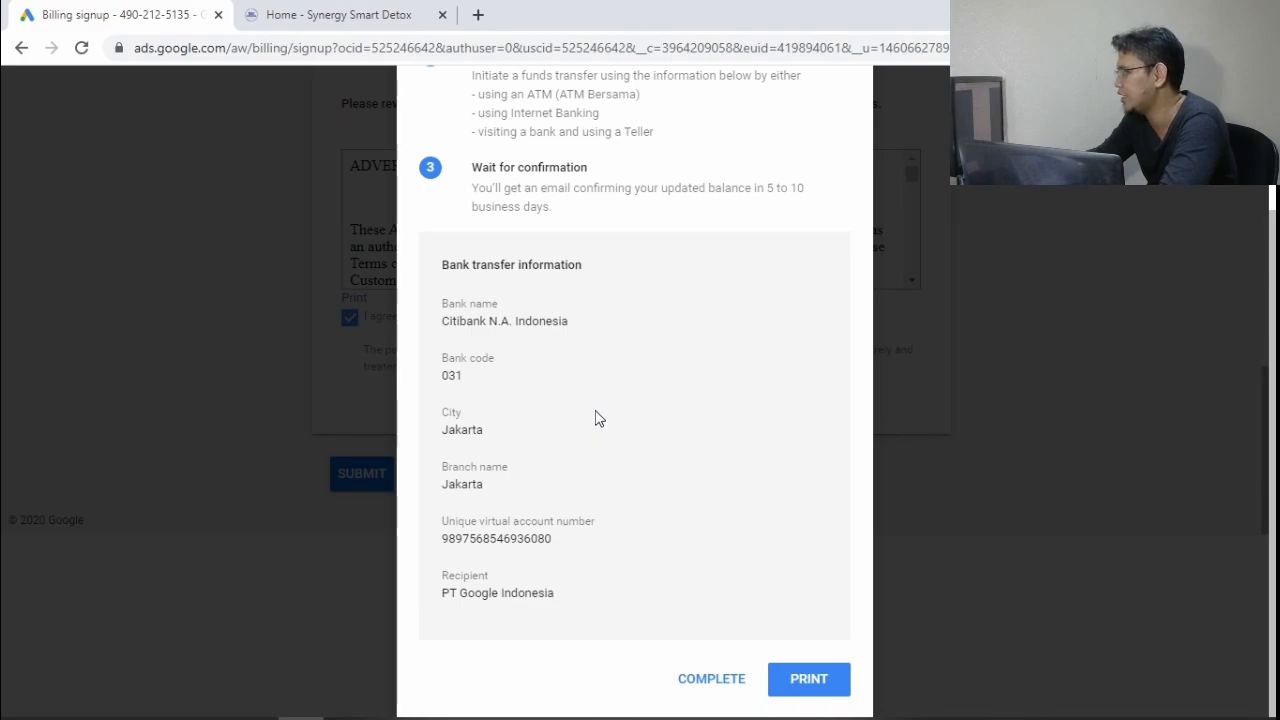
pyautogui.click(705, 679)
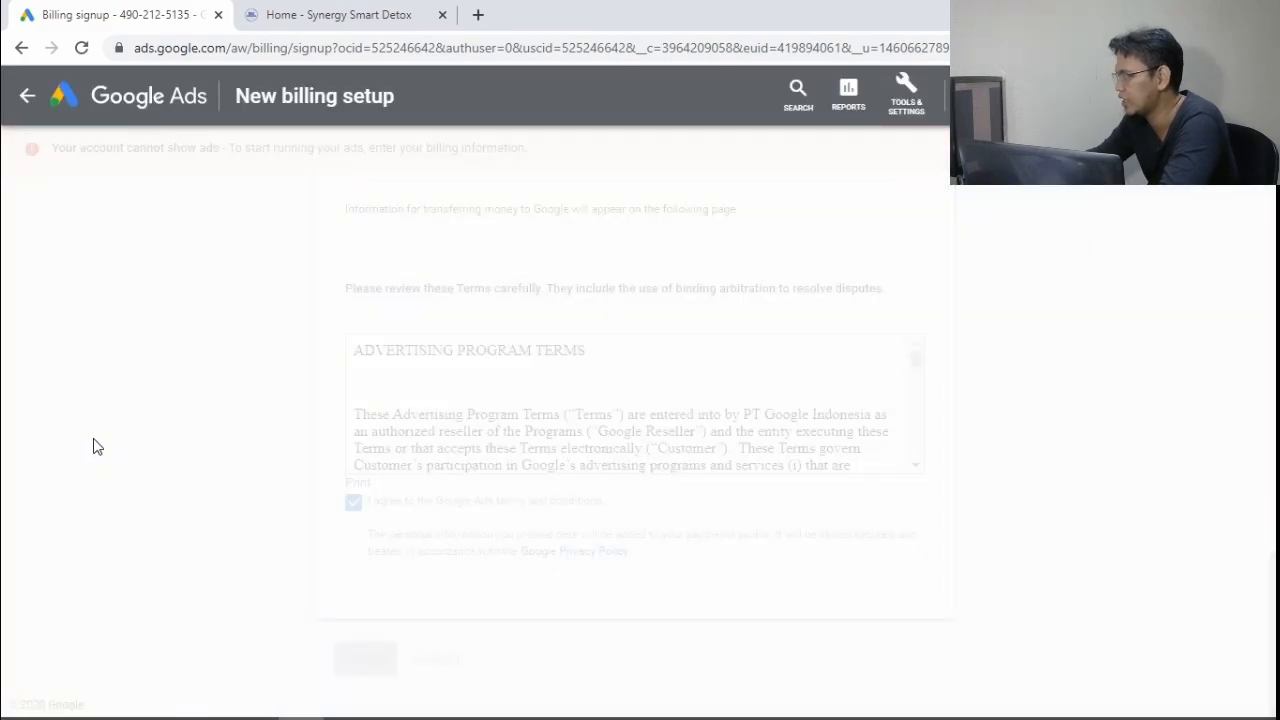